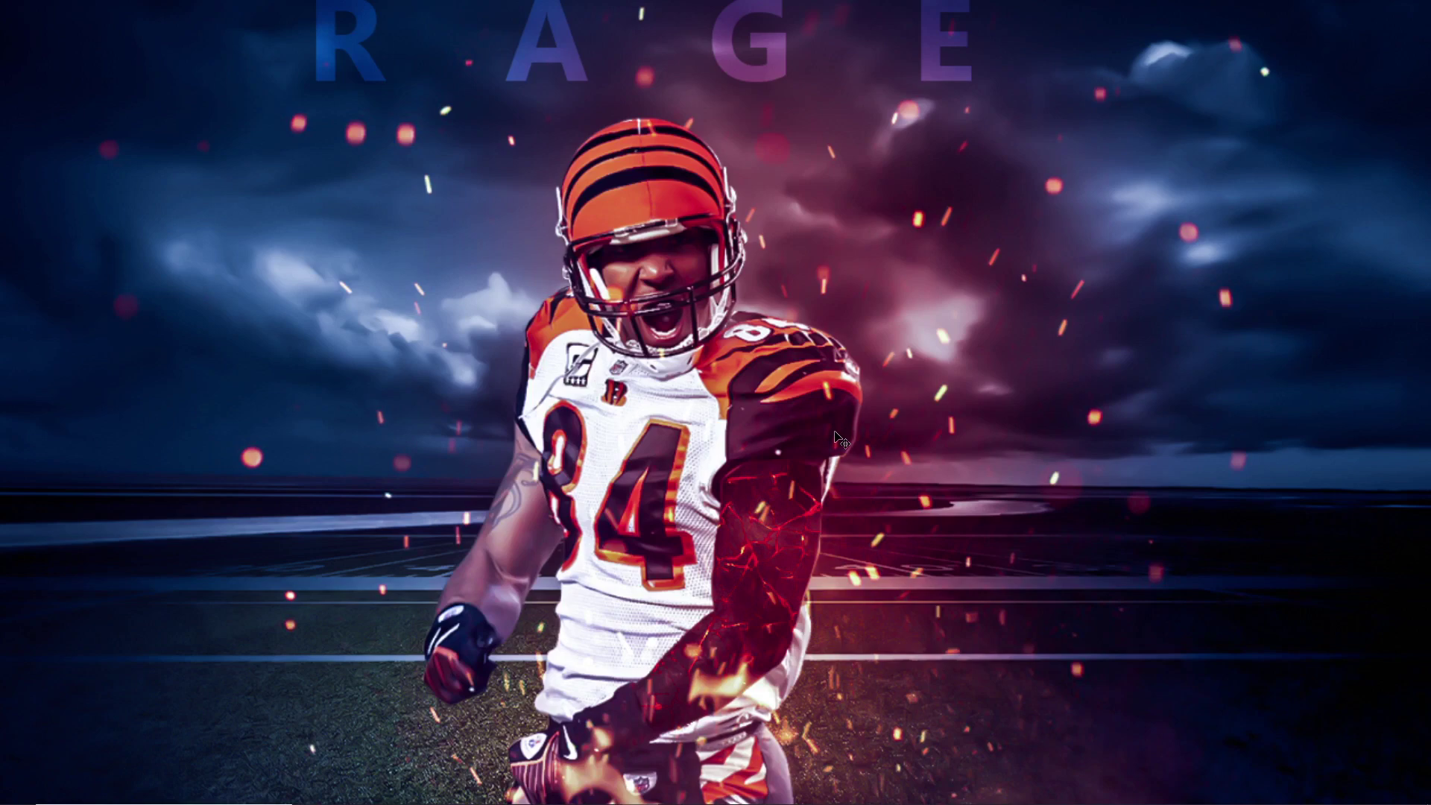
Create a new 1366×768 px, 72 ppi document from the Web preset.
left_click(833, 433)
key("ctrl+n")
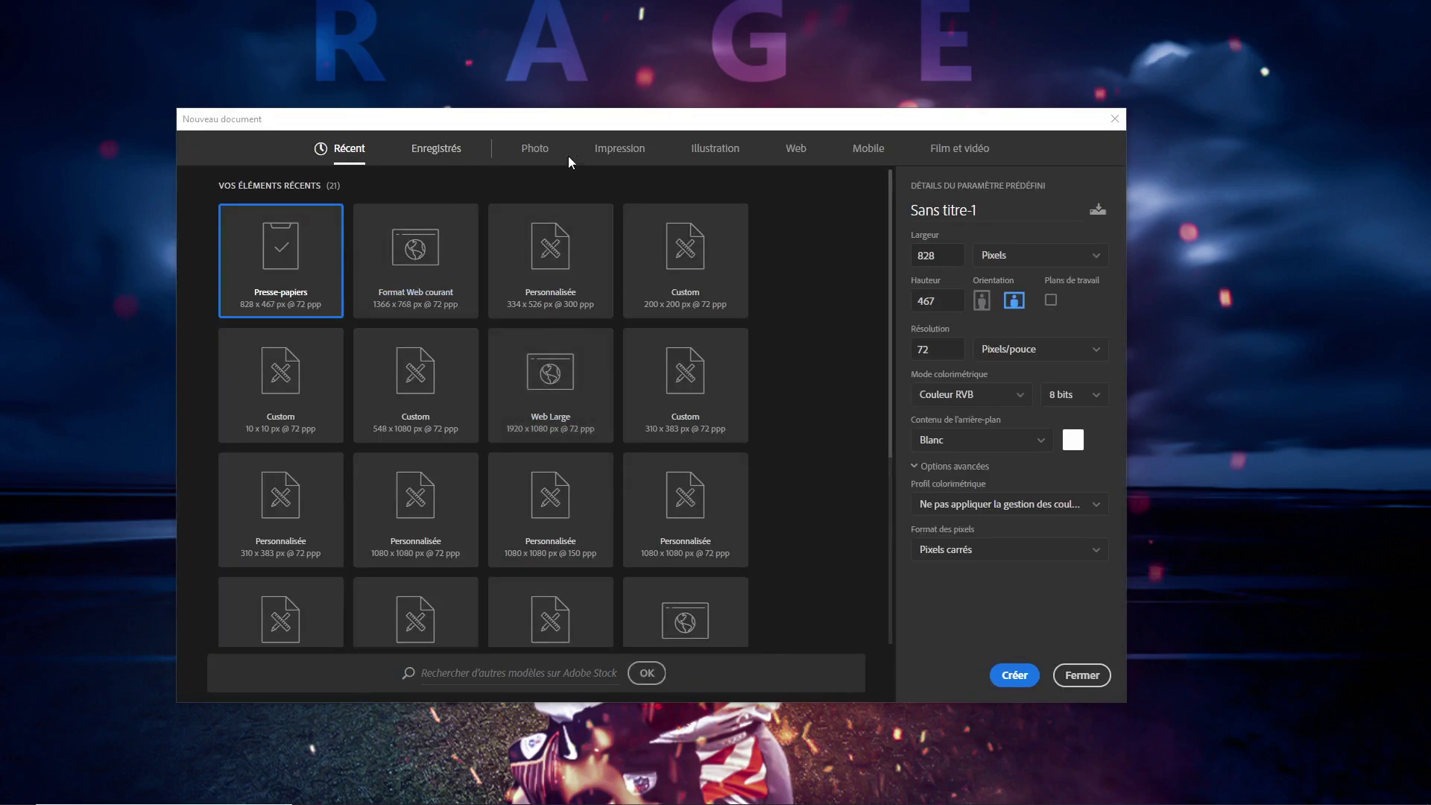
left_click(796, 149)
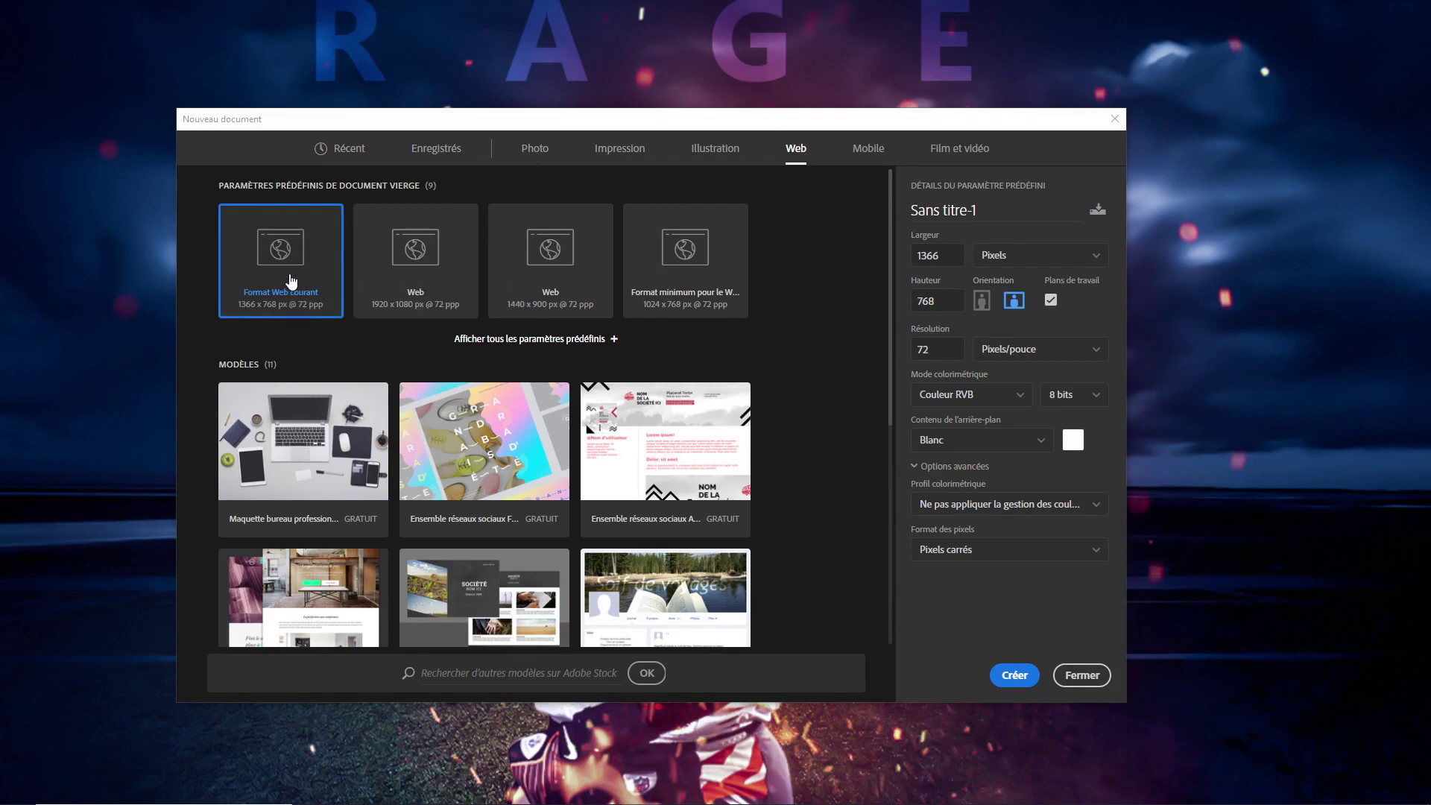
double_click(291, 281)
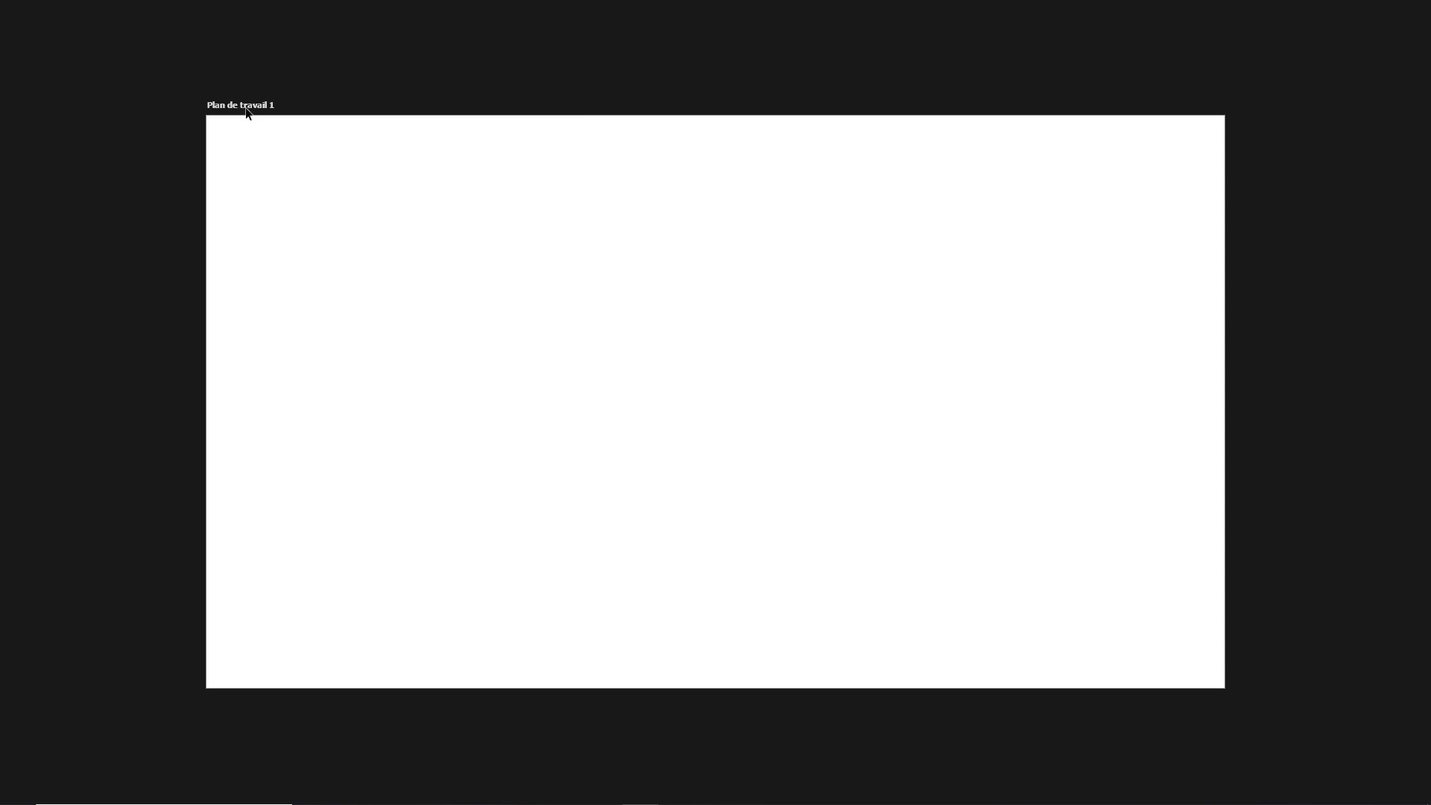
Ungroup the Plan de travail 1 artboard so only the plain Calque 1 layer remains.
key("f")
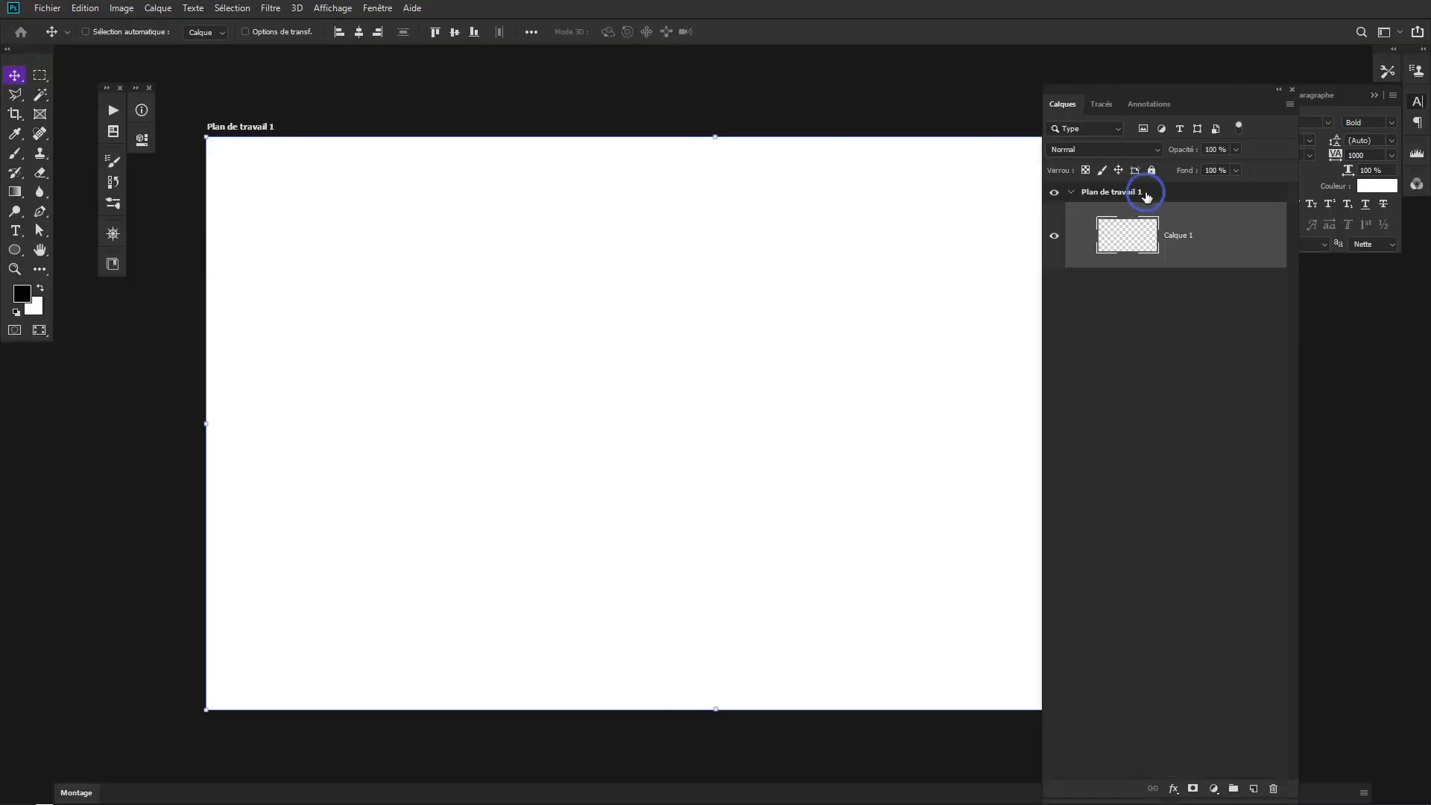
left_click(1146, 196)
right_click(1156, 196)
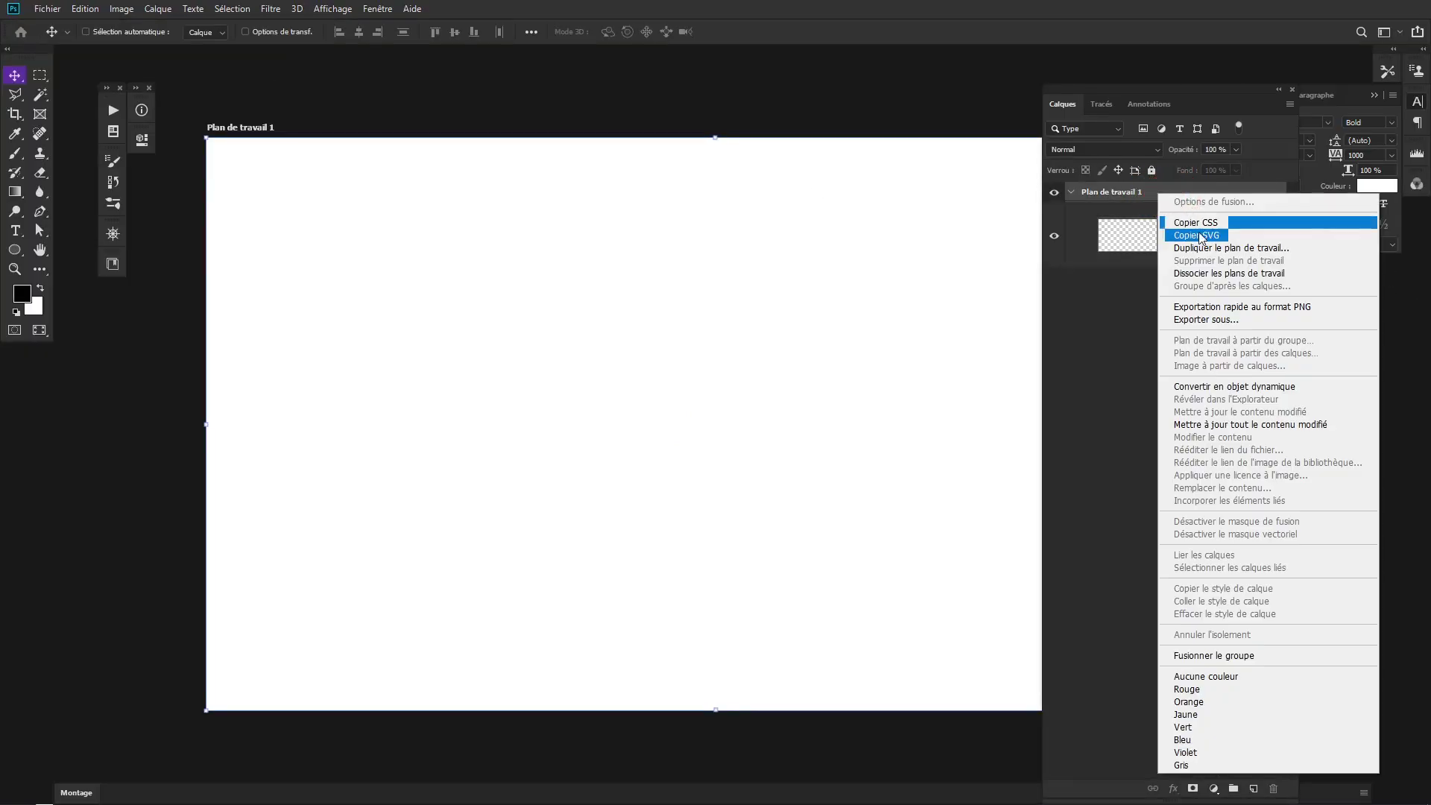
left_click(1219, 275)
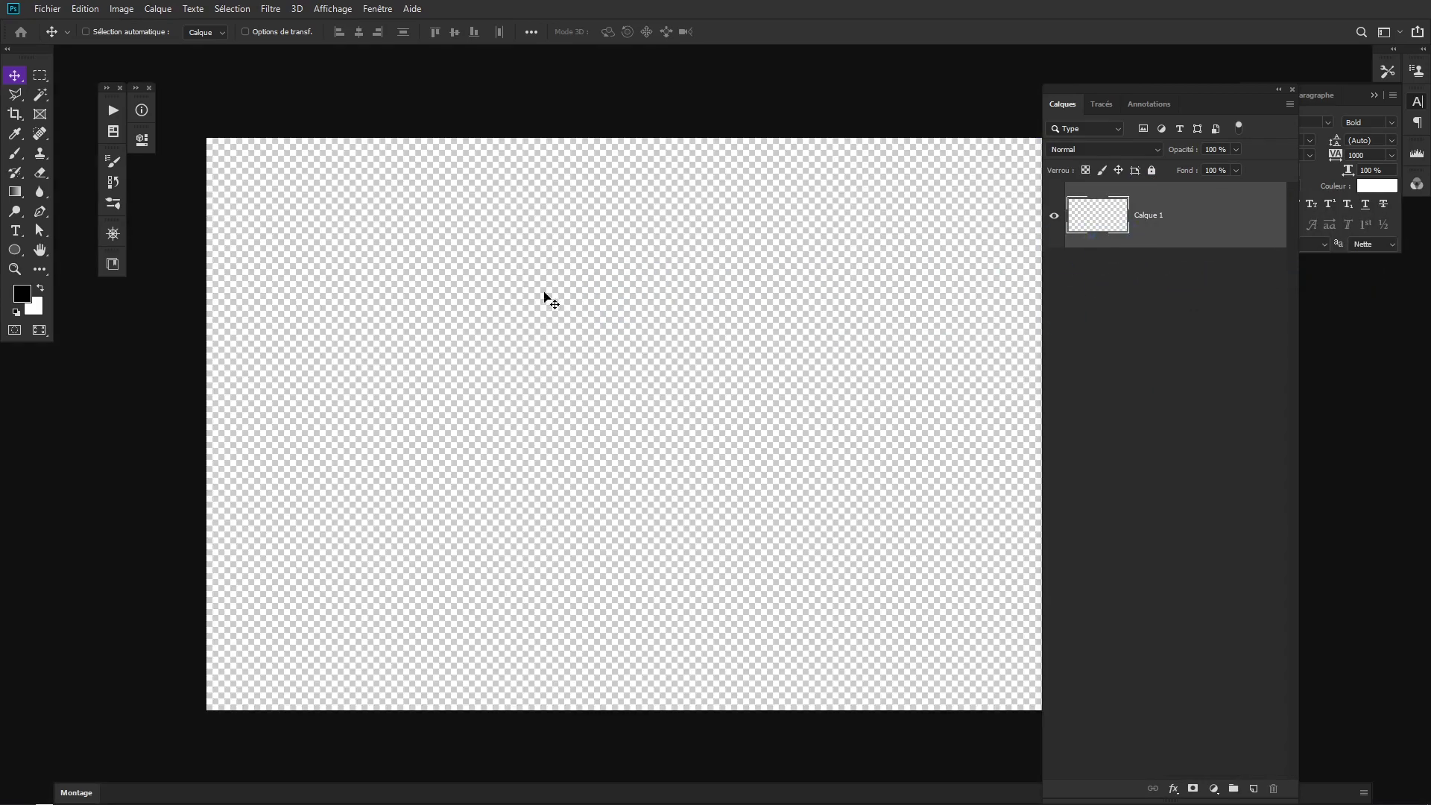
Place ciel noir.jpg on the canvas, scaled and shifted to cover it fully.
key("alt+Tab")
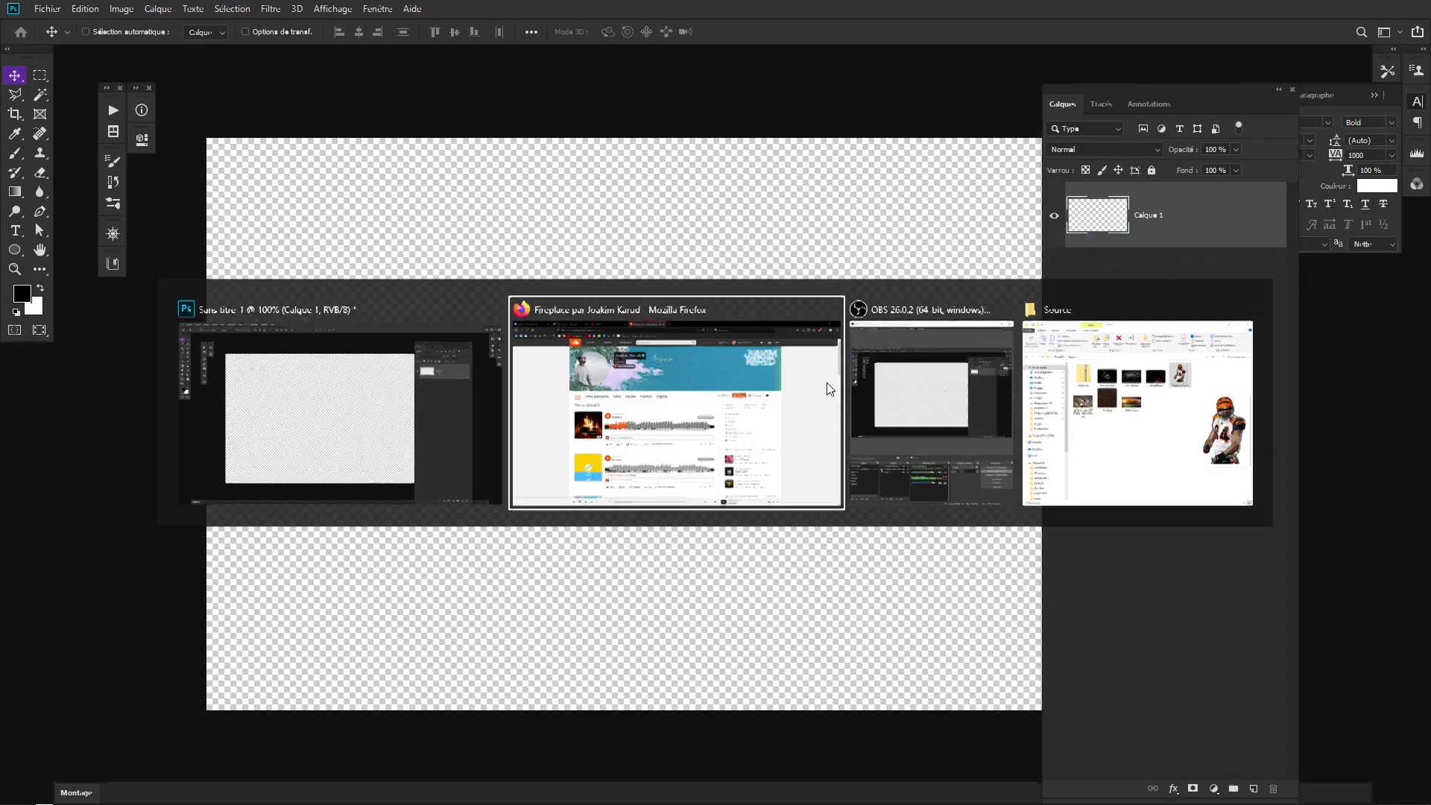
left_click(1098, 436)
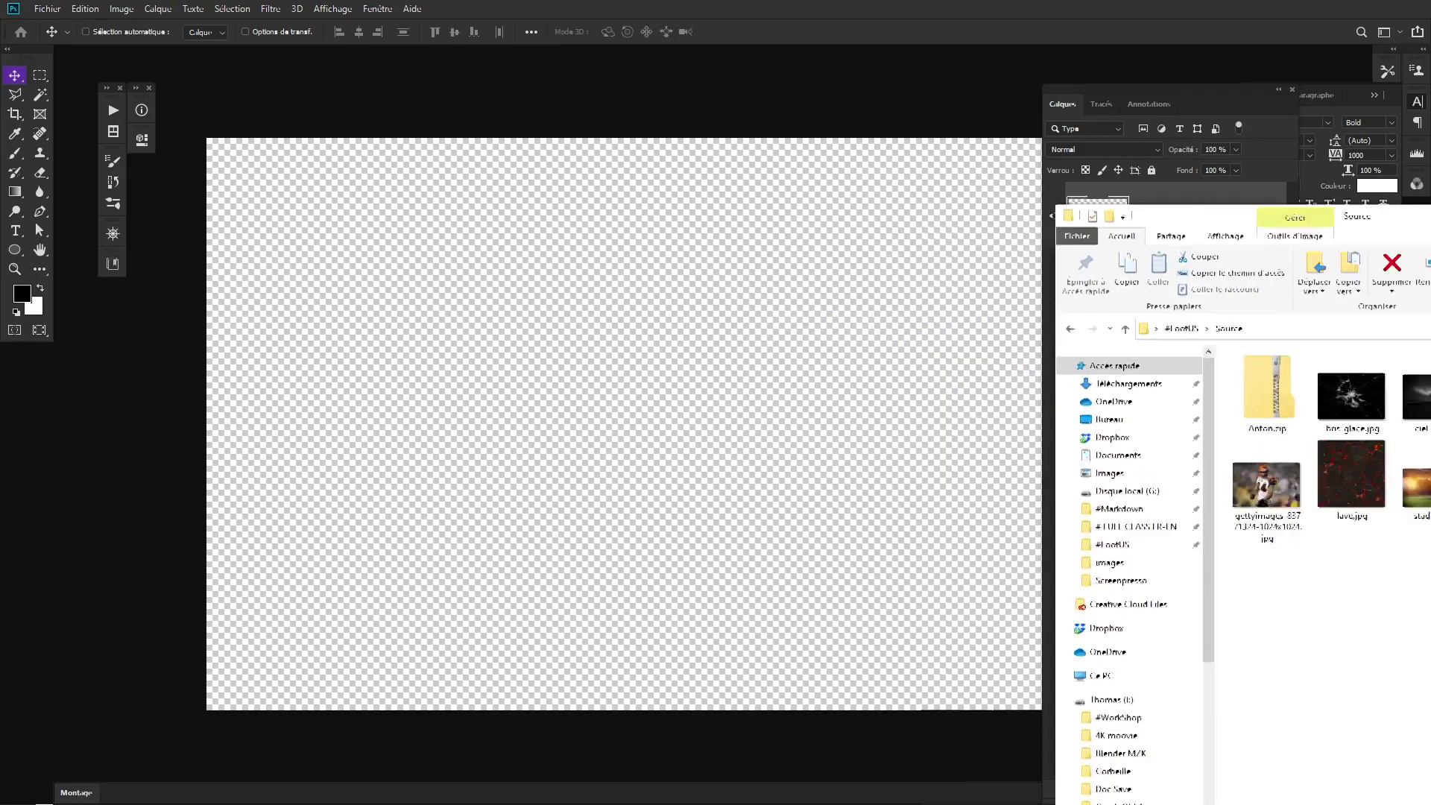
left_click(1202, 203)
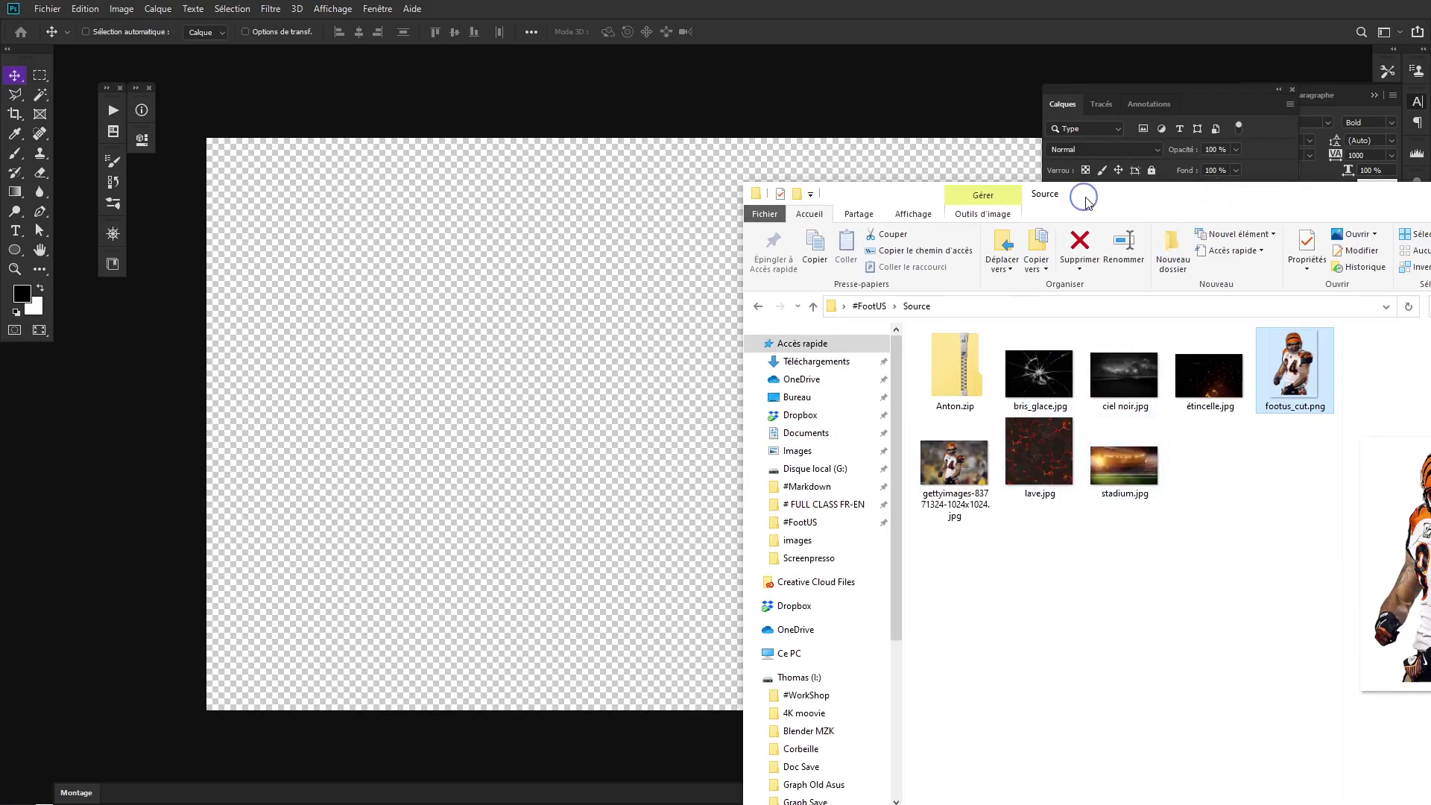
left_click_drag(1086, 203, 1094, 193)
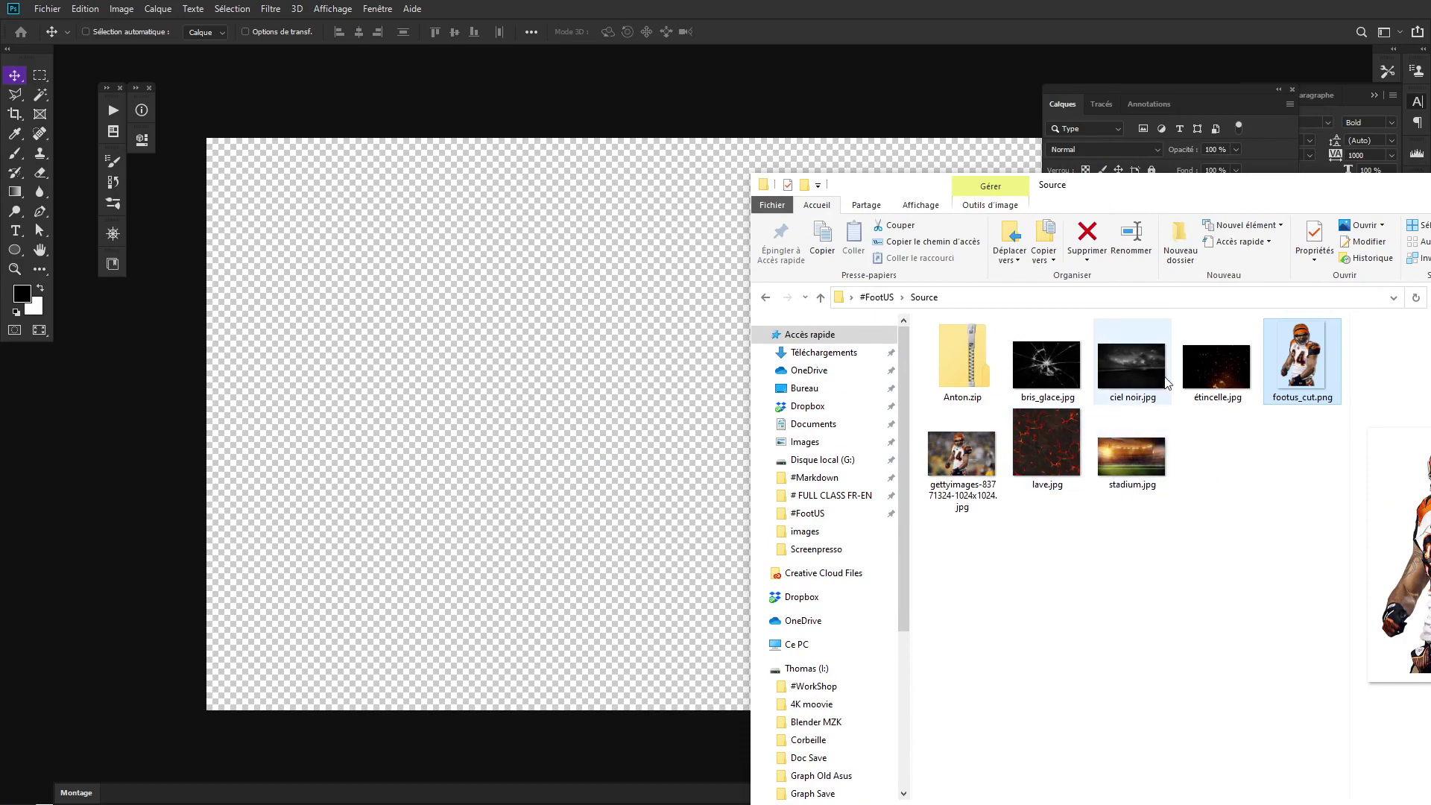
left_click(1134, 385)
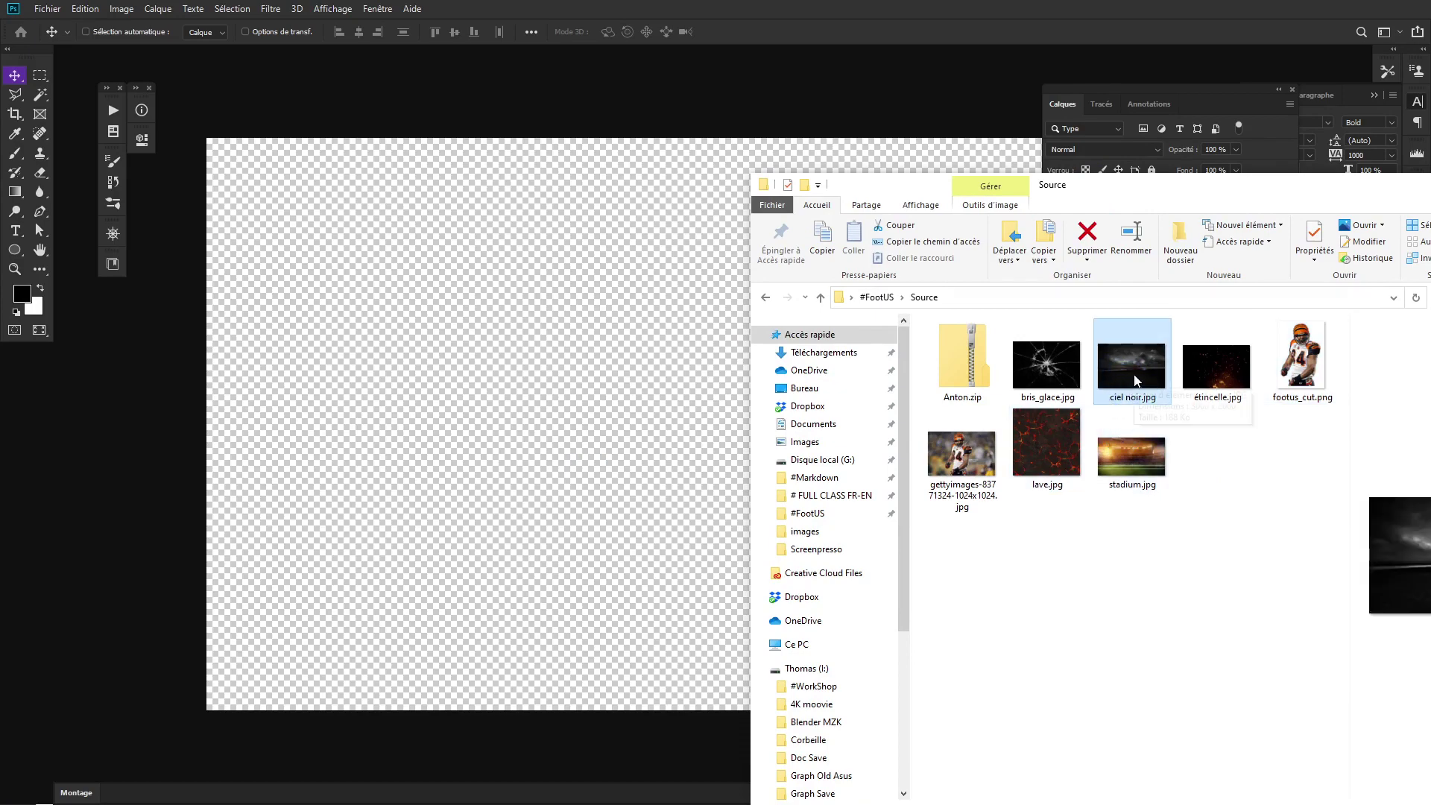
left_click_drag(1134, 380, 575, 440)
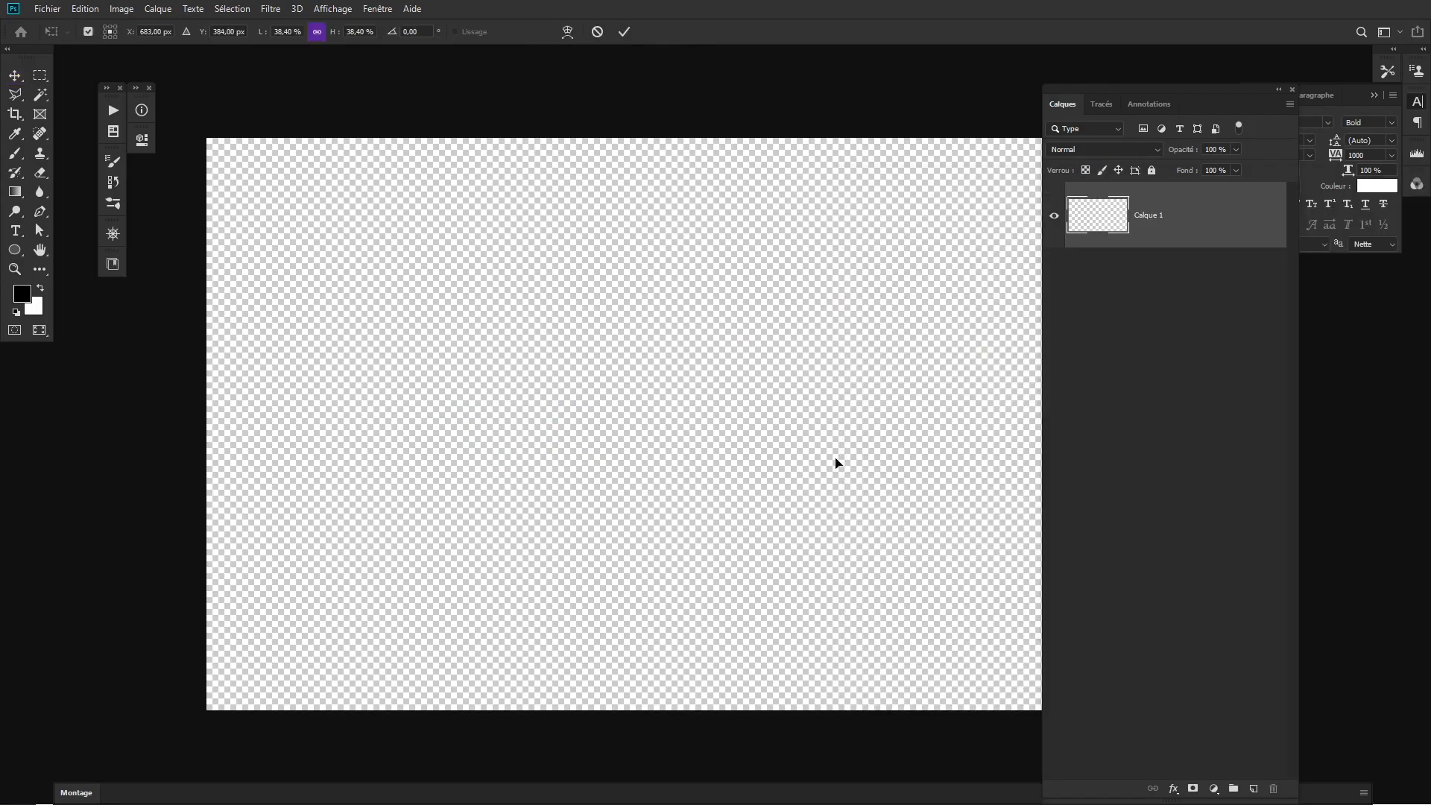
left_click_drag(675, 319, 654, 319)
left_click(719, 429, "alt")
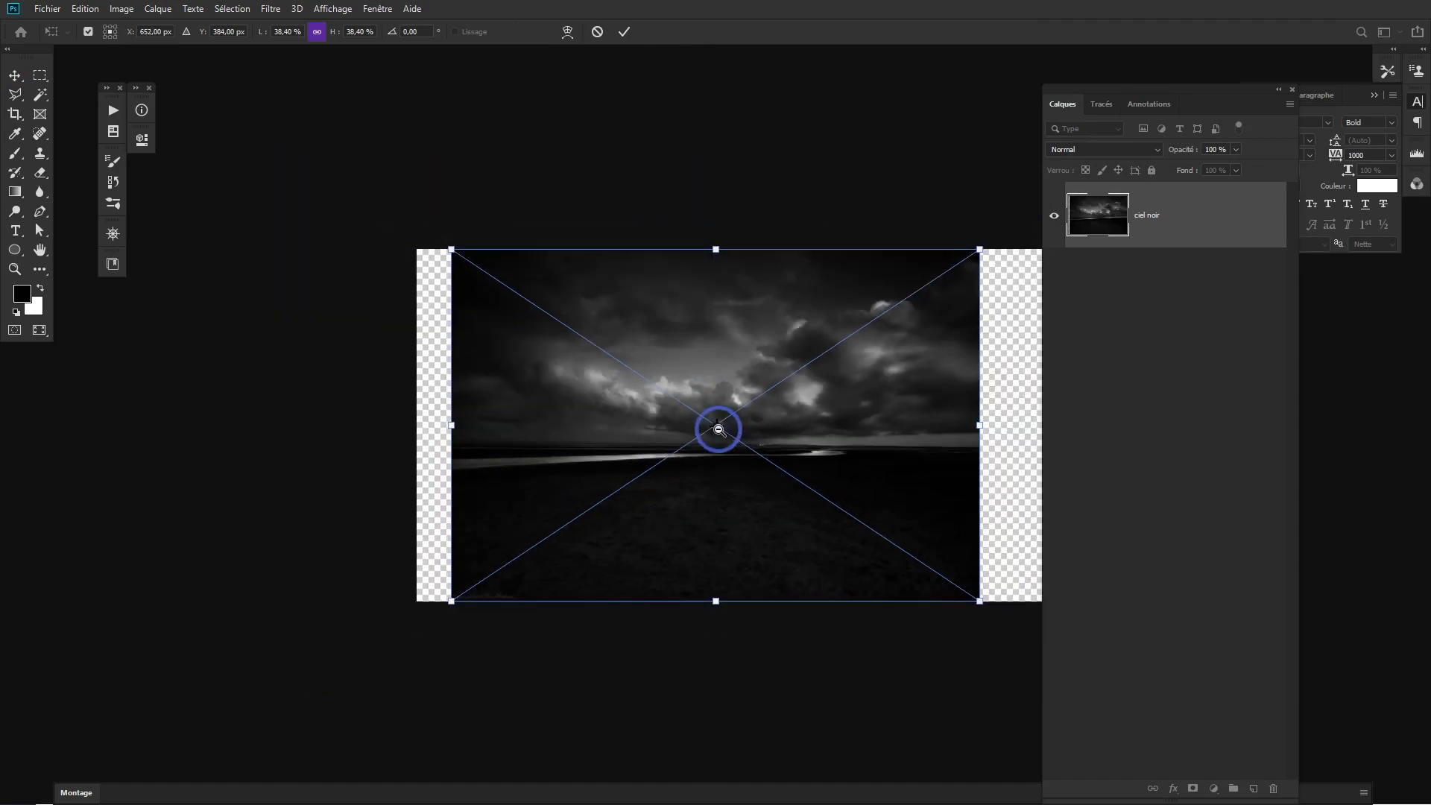
key("f")
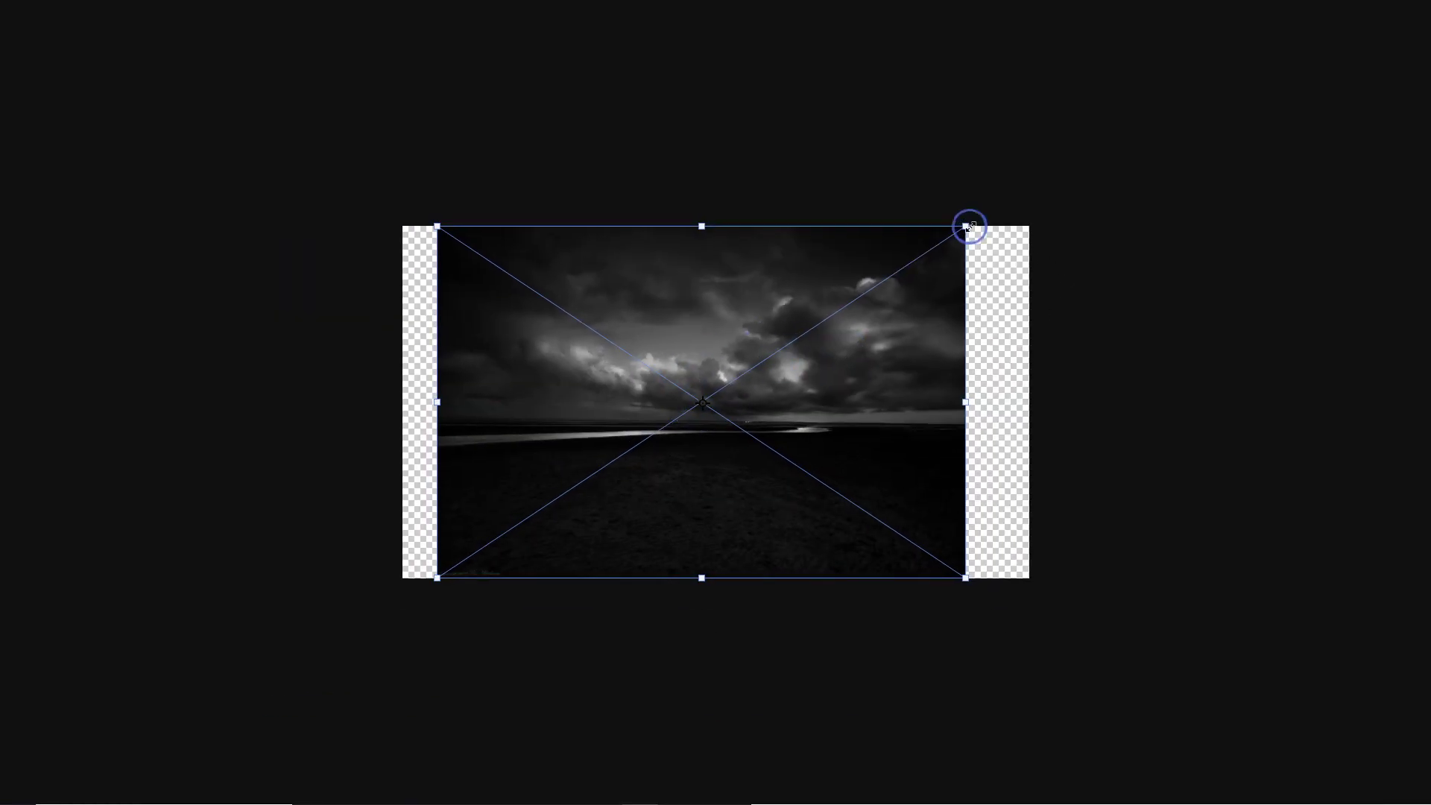
left_click_drag(967, 226, 1020, 189)
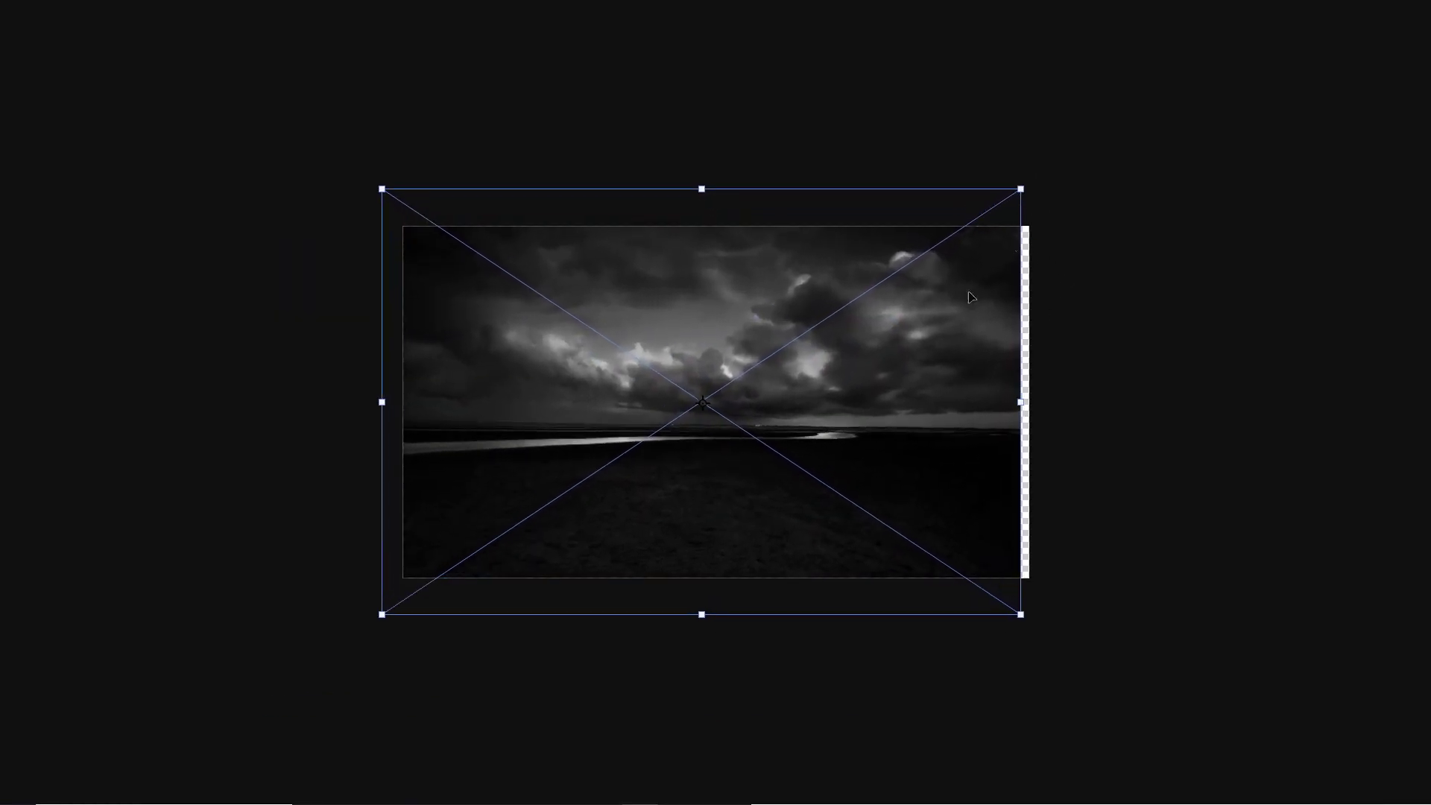
left_click_drag(971, 297, 985, 298)
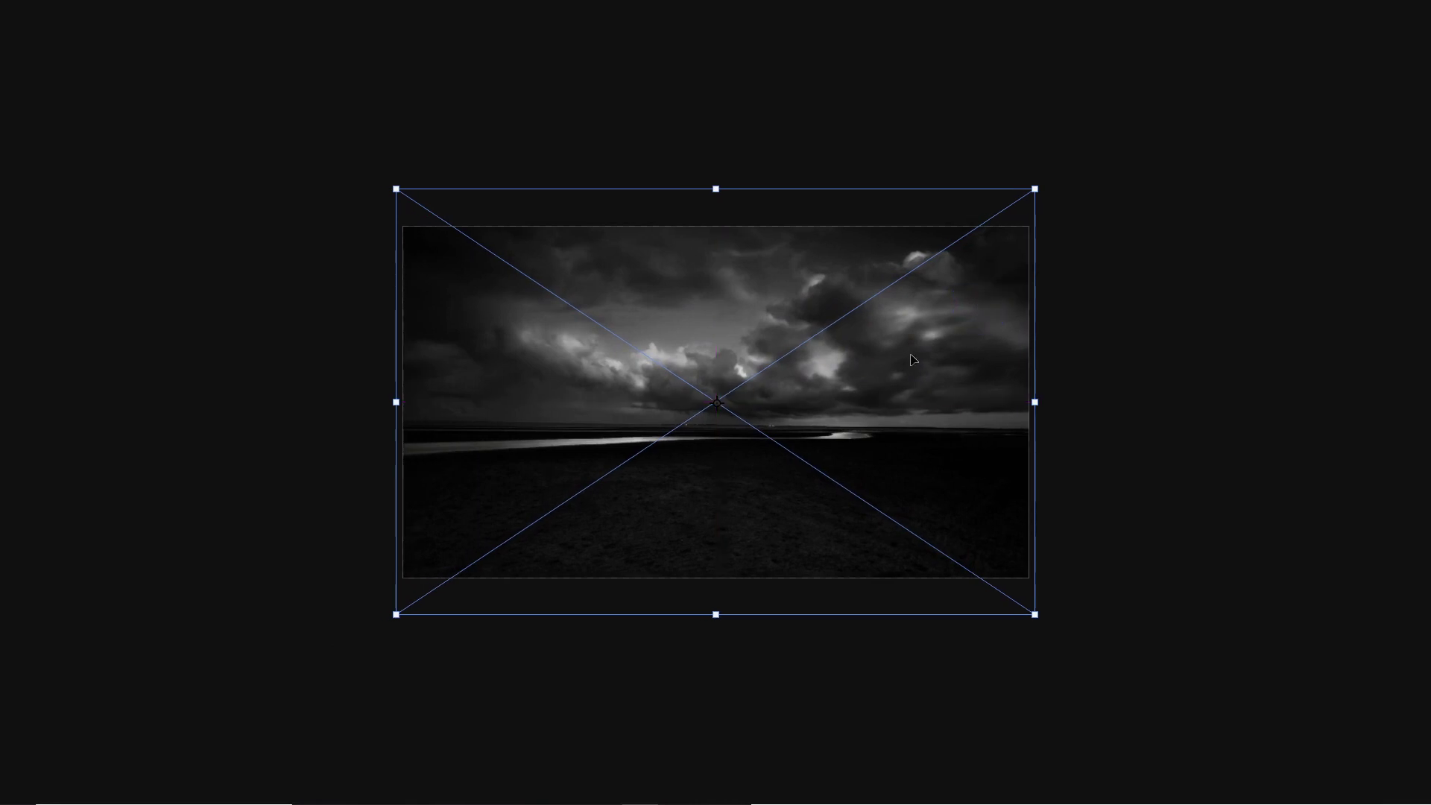
key("Return")
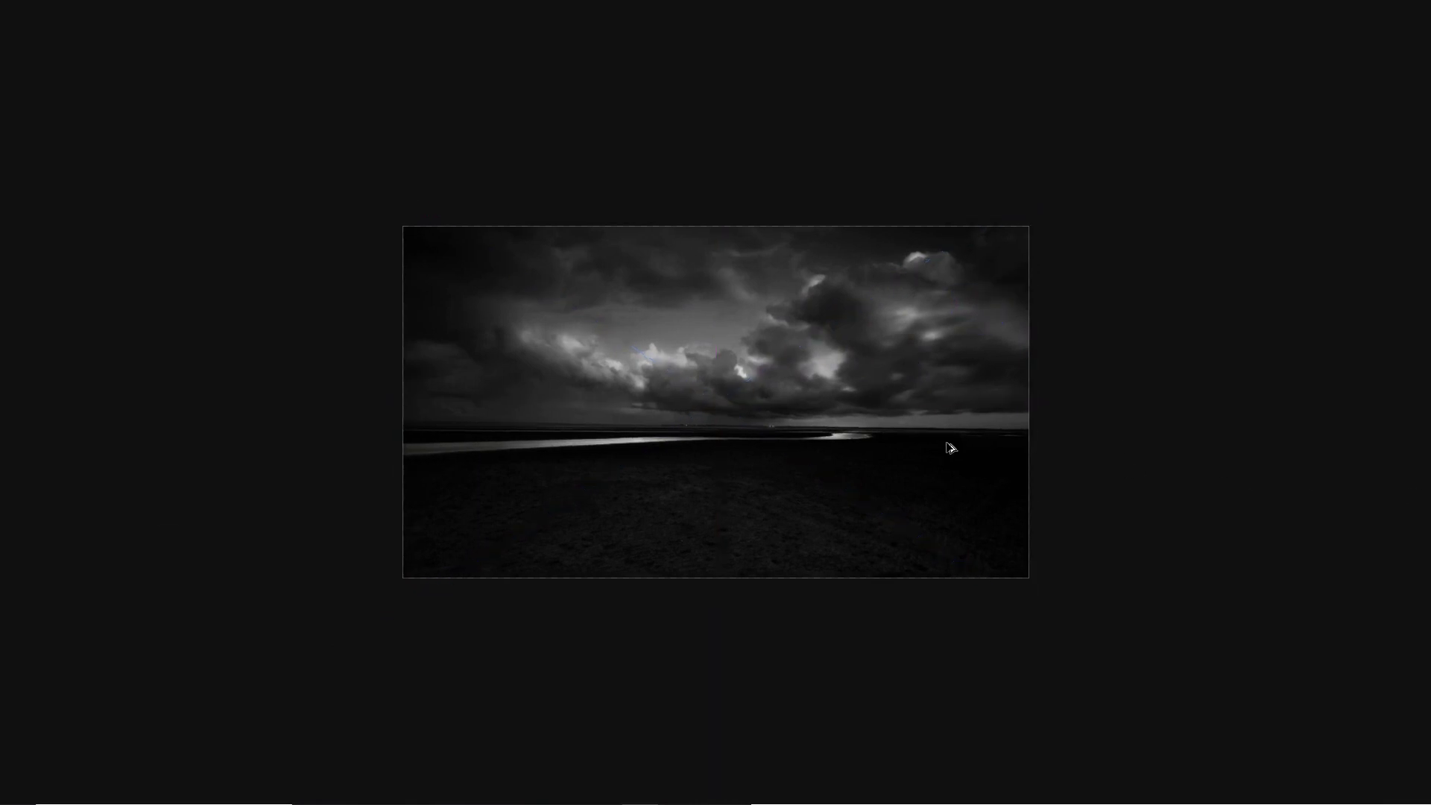
Place stadium.jpg as a layer above the sky.
key("alt+Tab")
left_click(1102, 469)
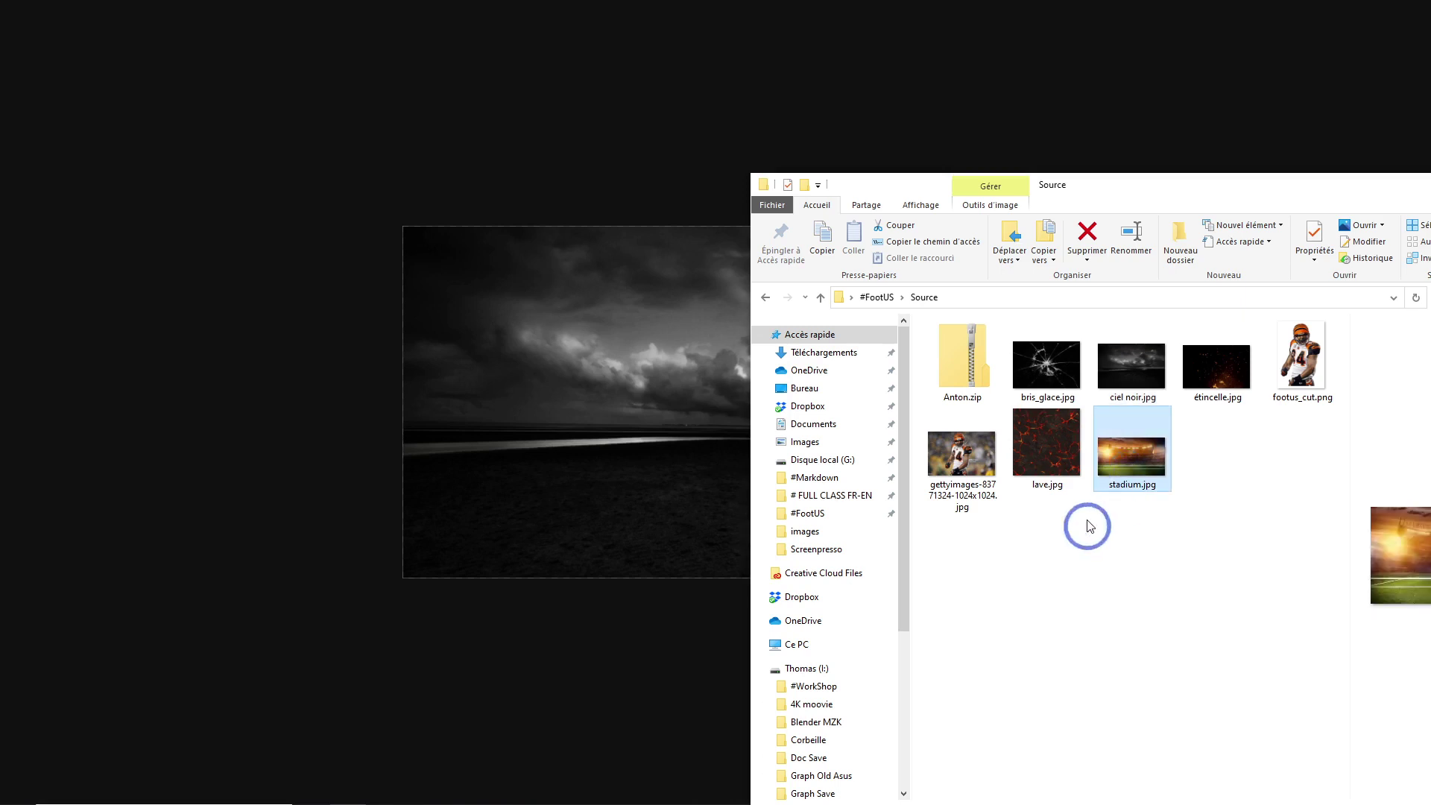
left_click_drag(1120, 455, 586, 374)
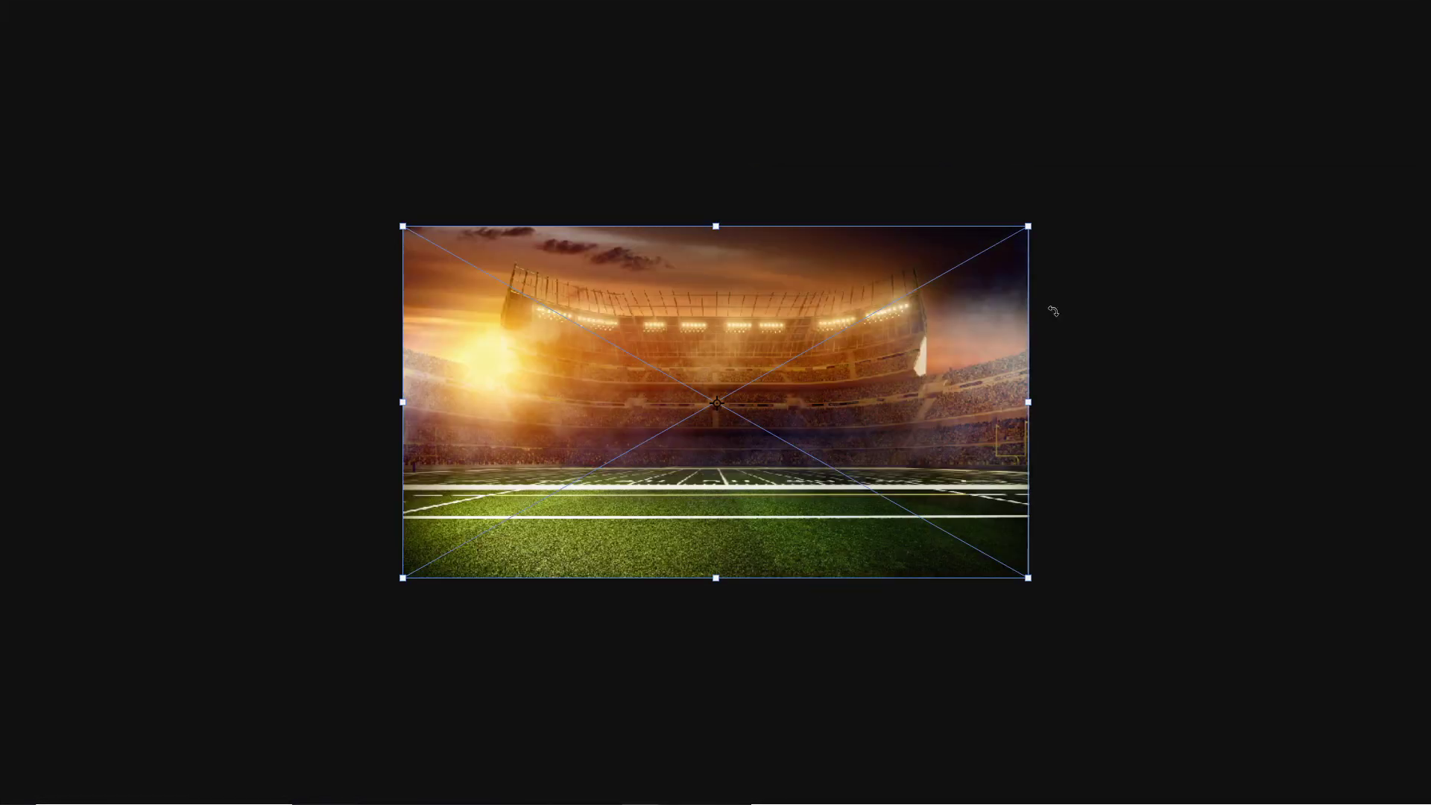
key("Return")
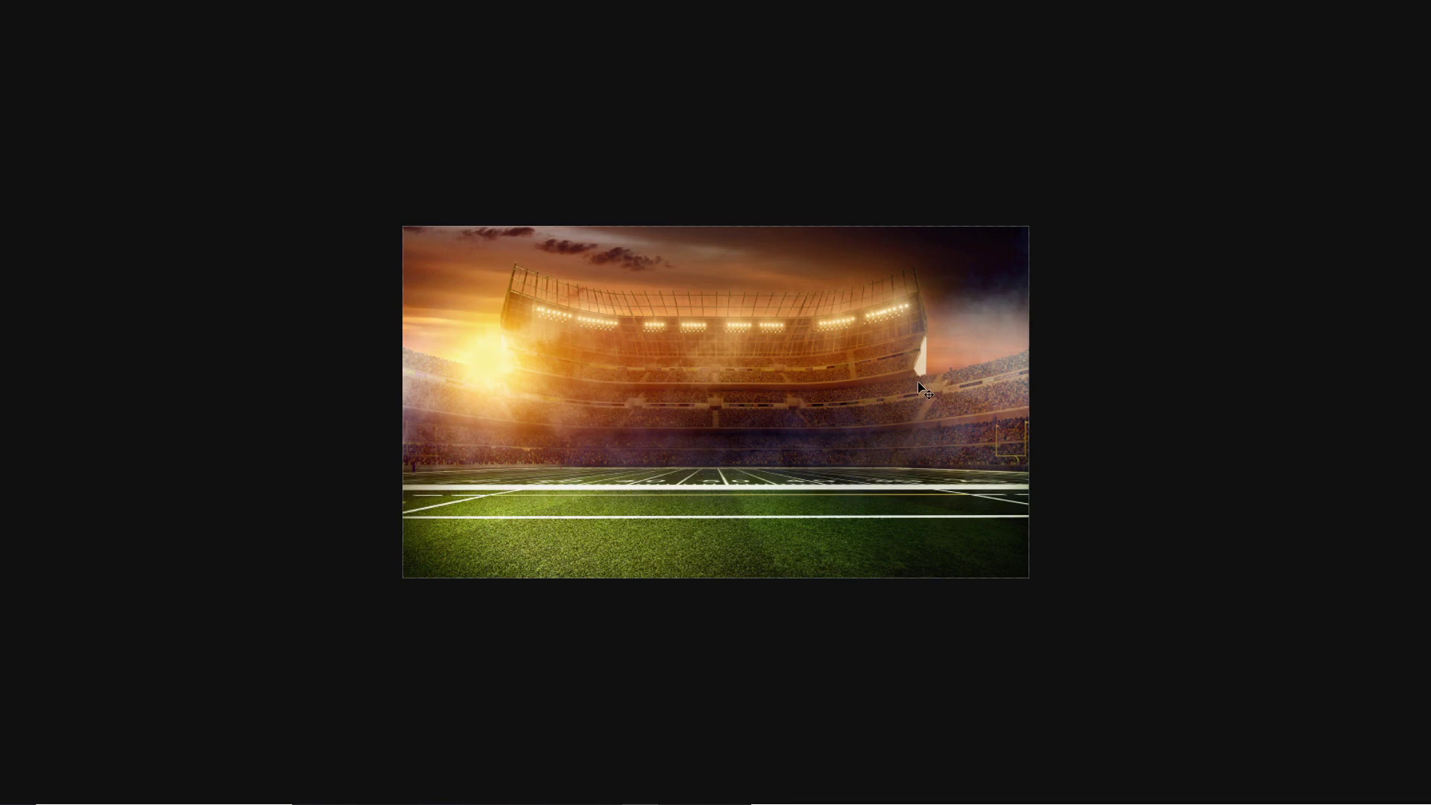
key("shift+f")
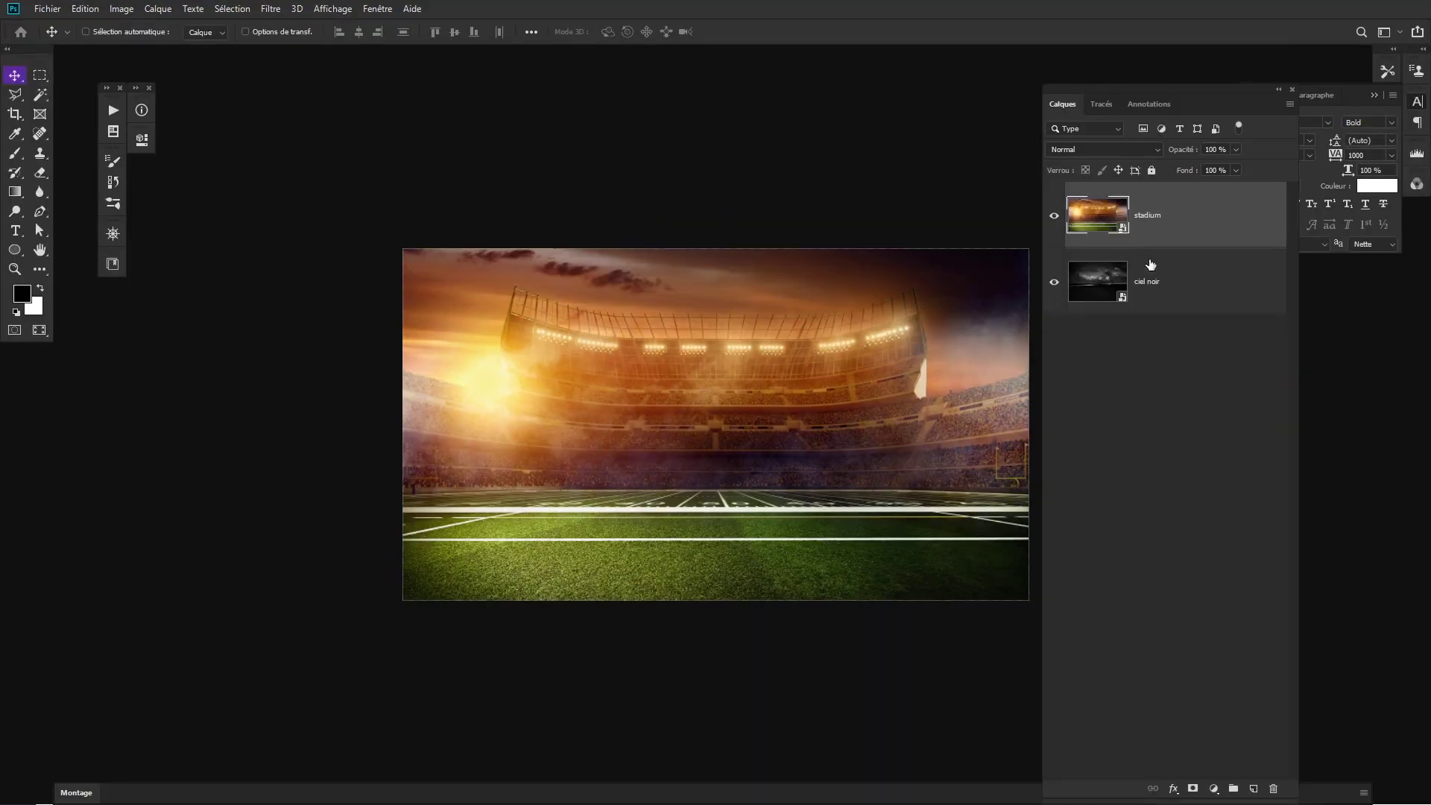
Hide the stadium behind an inverted black mask, then set a ~623 px brush with white foreground.
left_click(1192, 788)
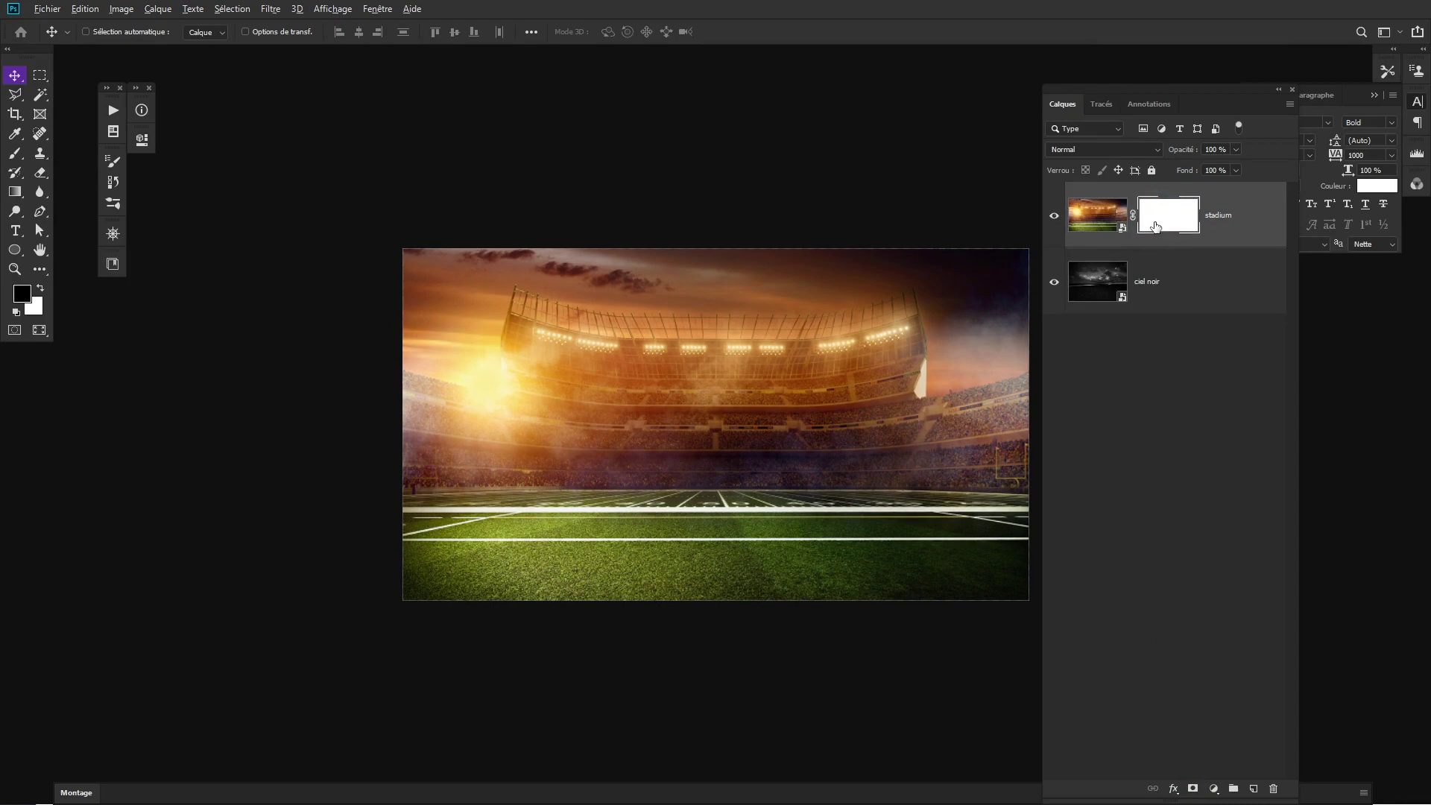
key("ctrl+i")
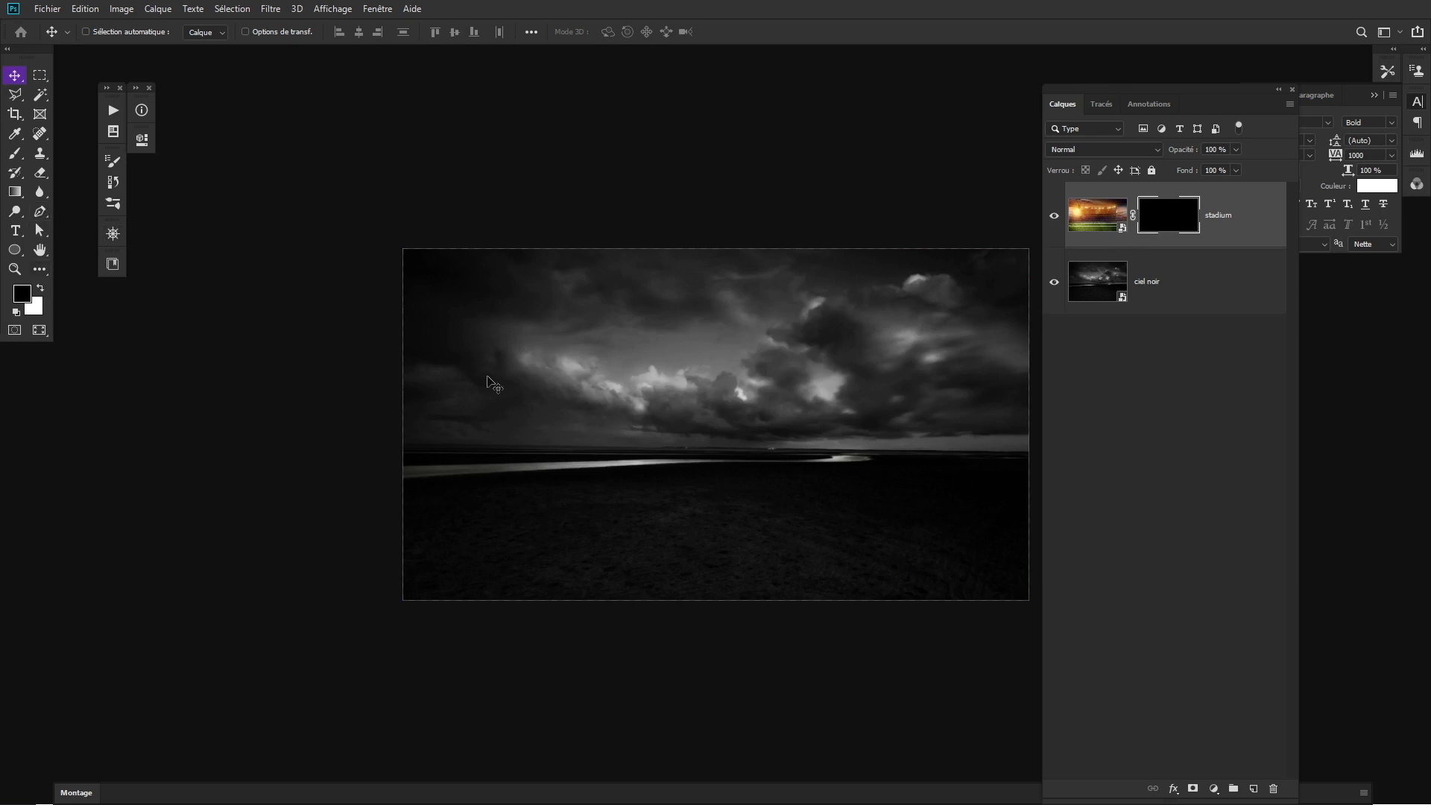
key("b")
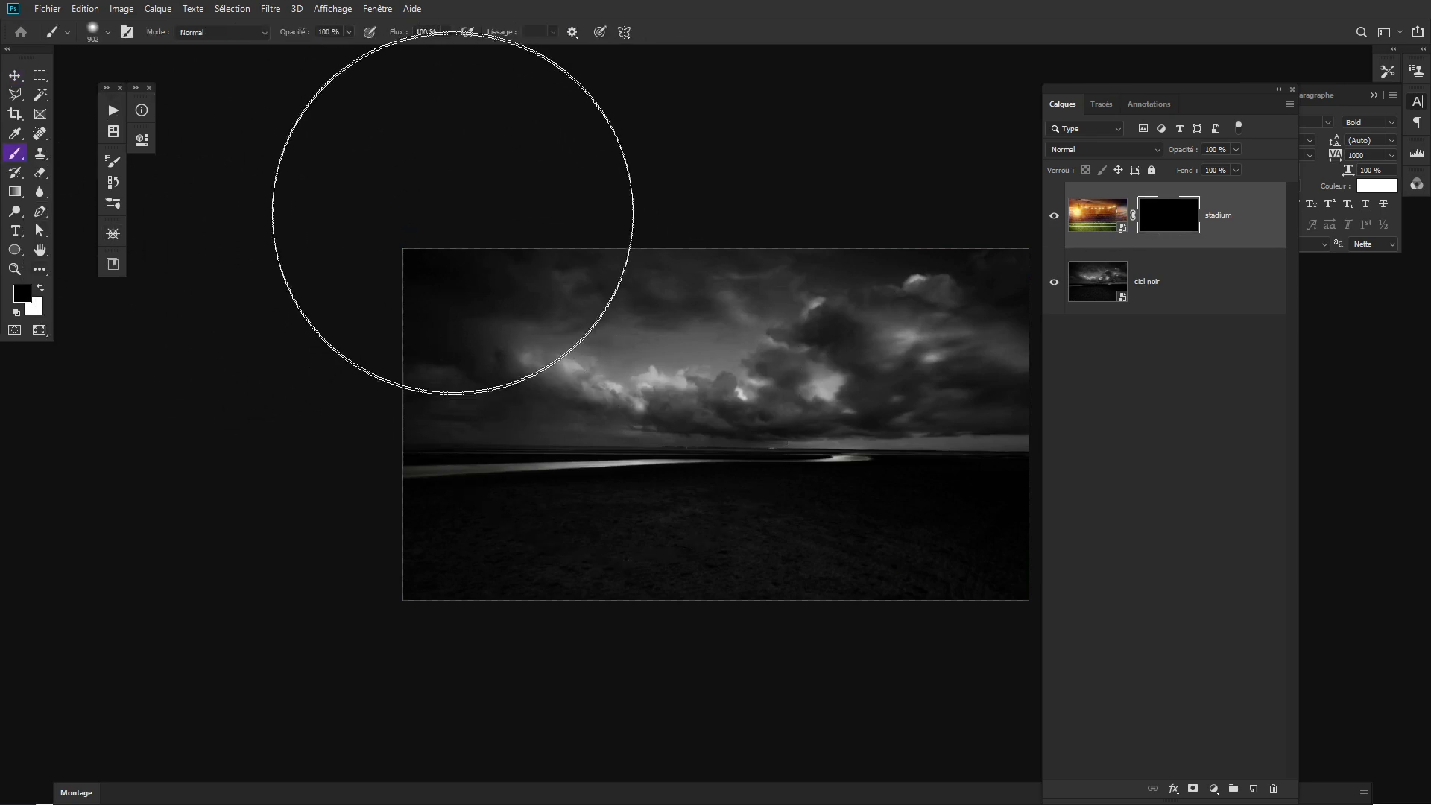
right_click(721, 417)
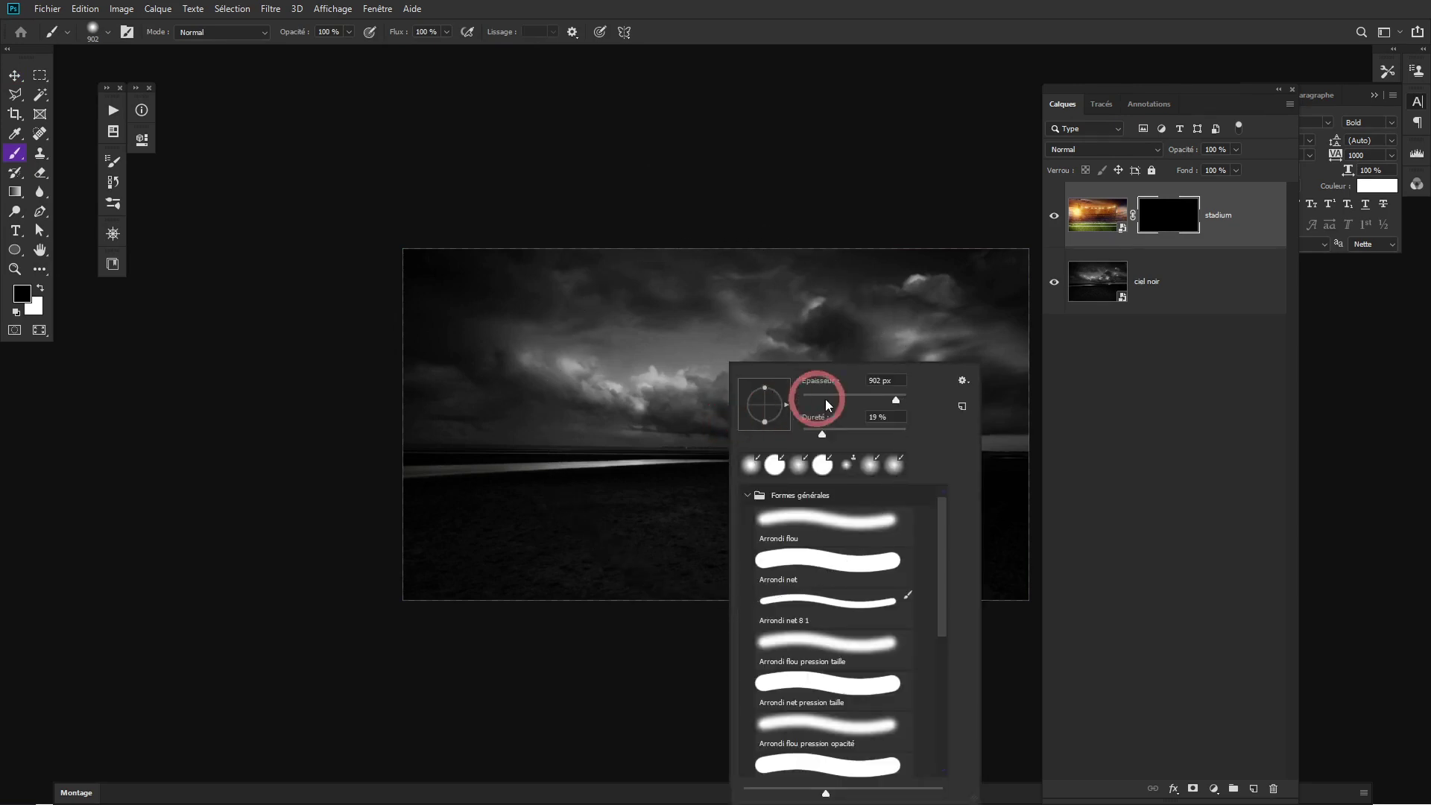
left_click_drag(889, 402, 895, 399)
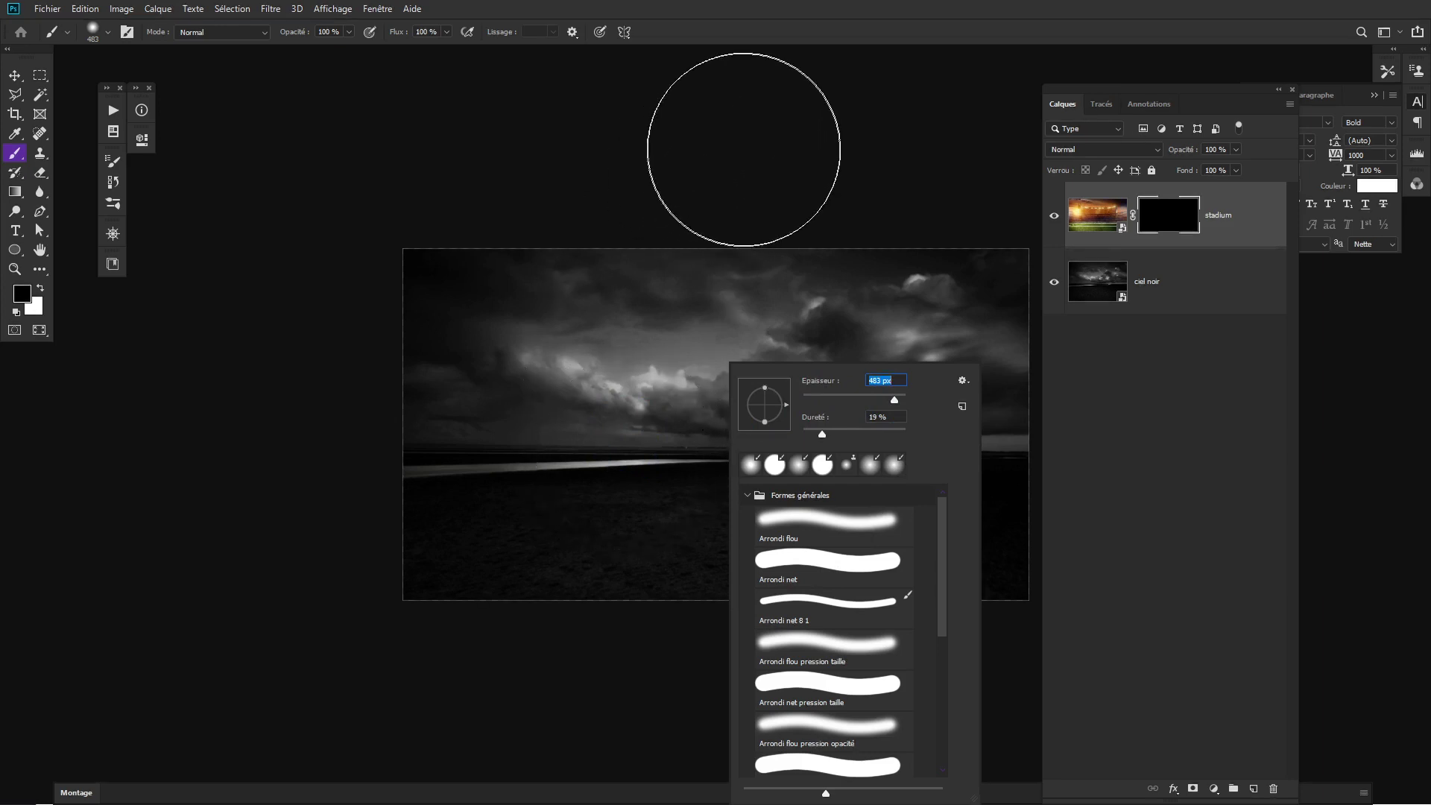
left_click(276, 338)
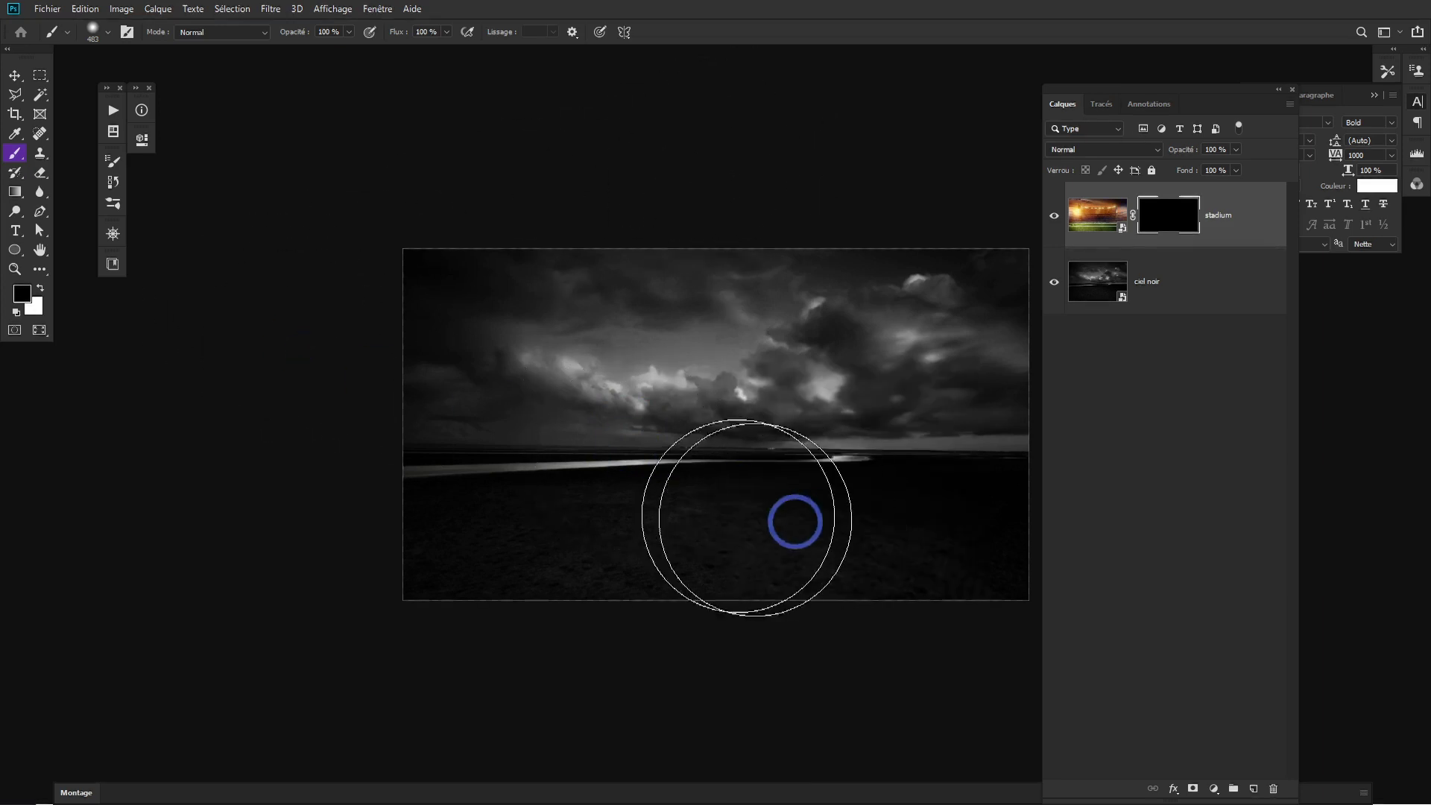
left_click_drag(715, 479, 754, 495)
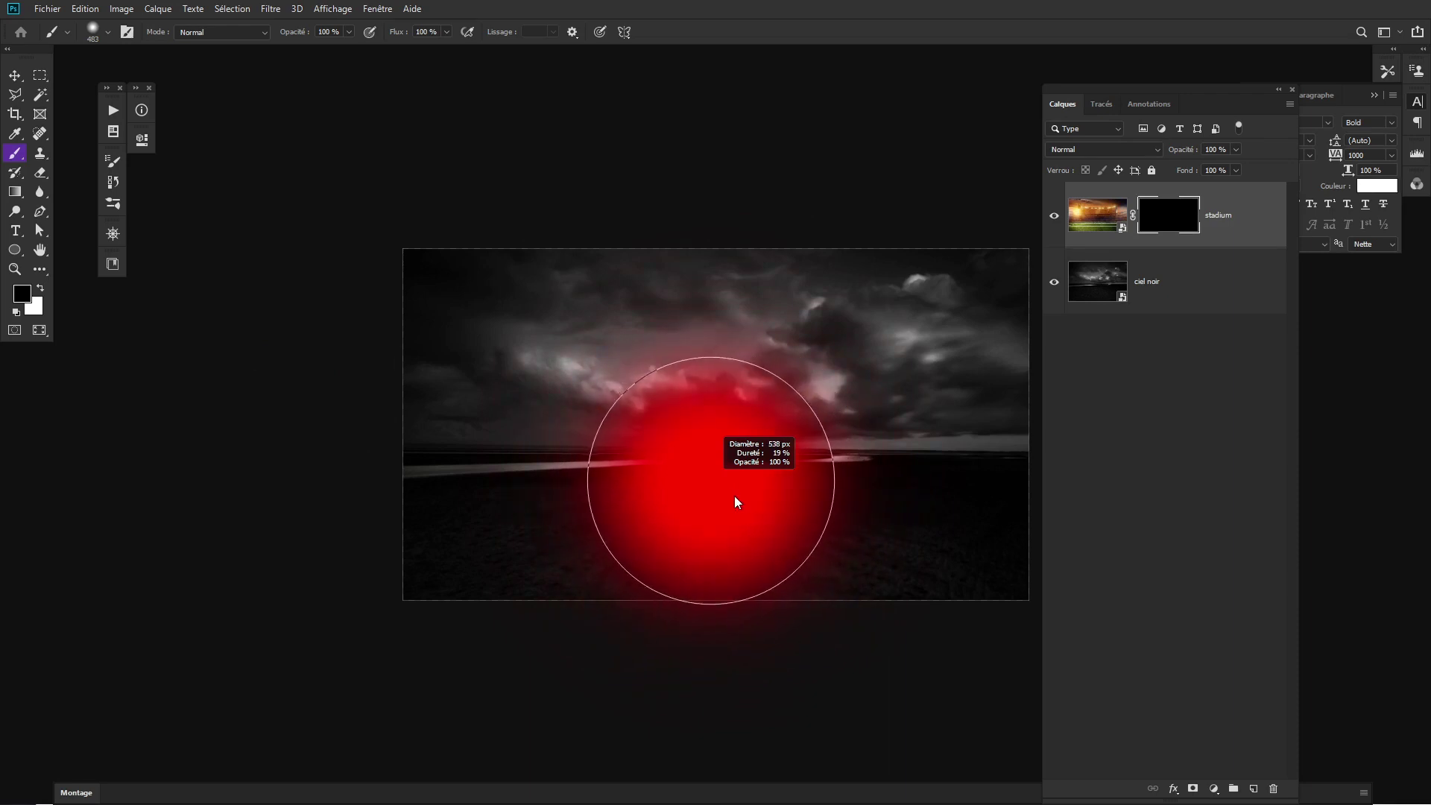
left_click_drag(754, 495, 743, 498)
key("x")
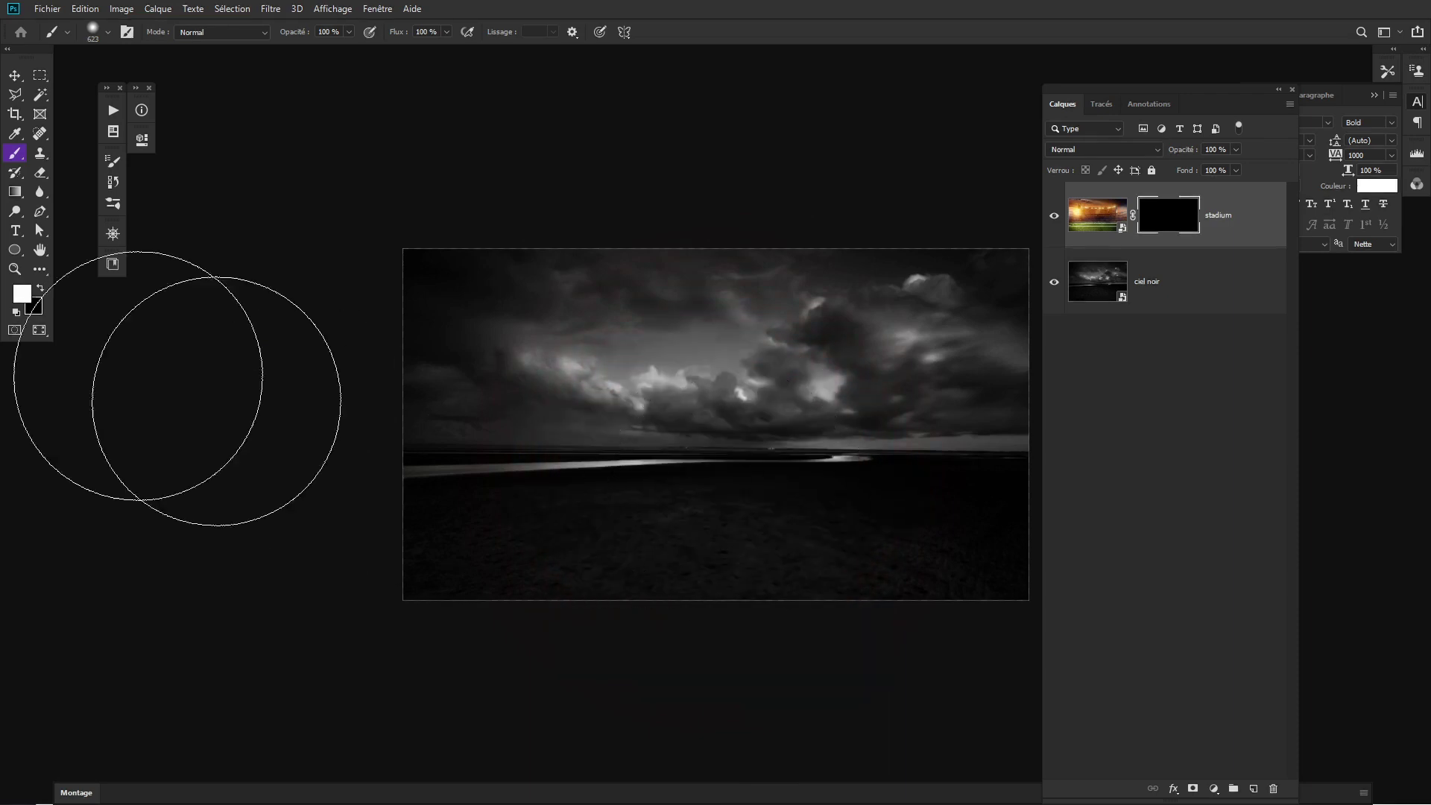
left_click(26, 301)
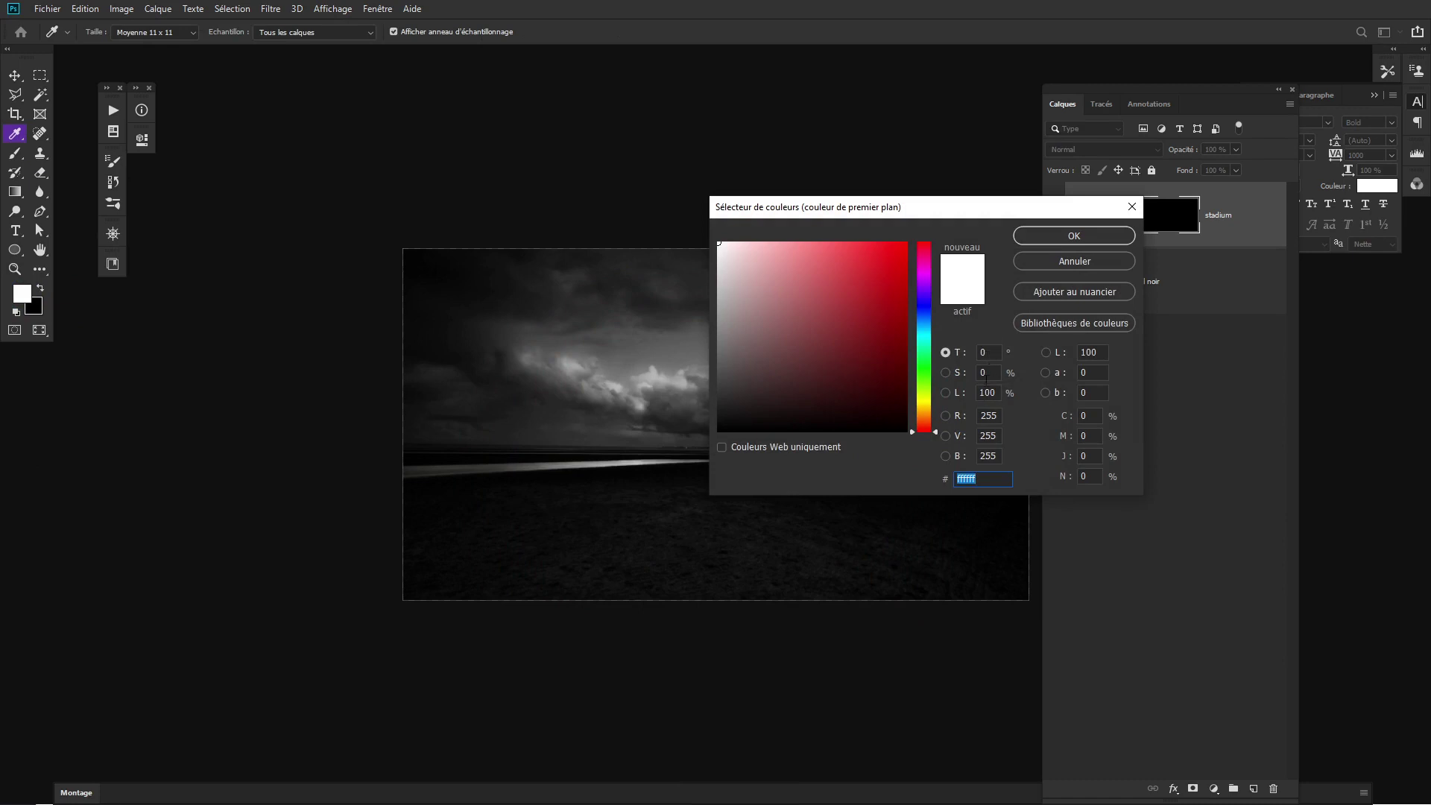
Paint white on the stadium mask with a ~688 px brush to reveal the field.
left_click(1074, 235)
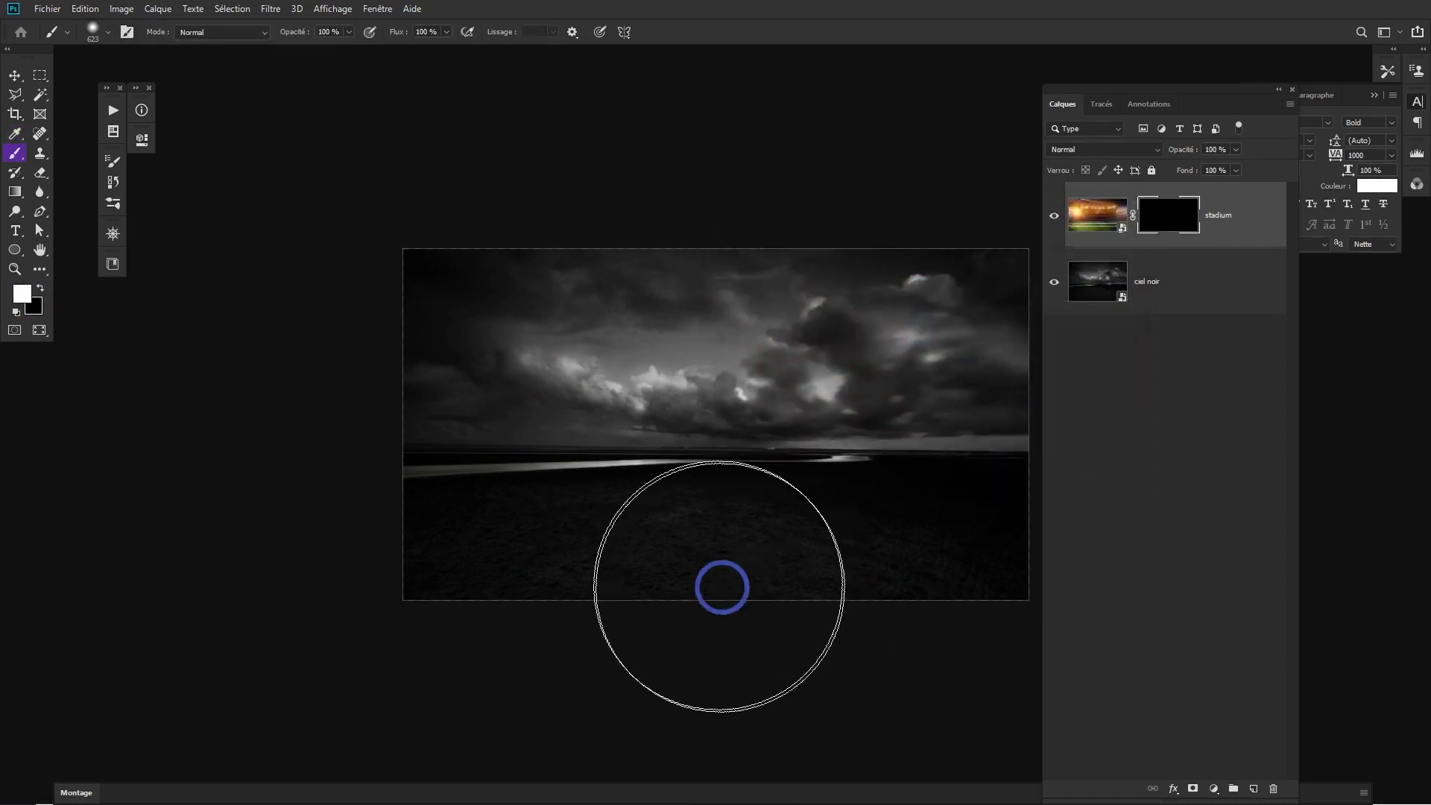
left_click_drag(718, 584, 720, 575)
left_click(720, 575)
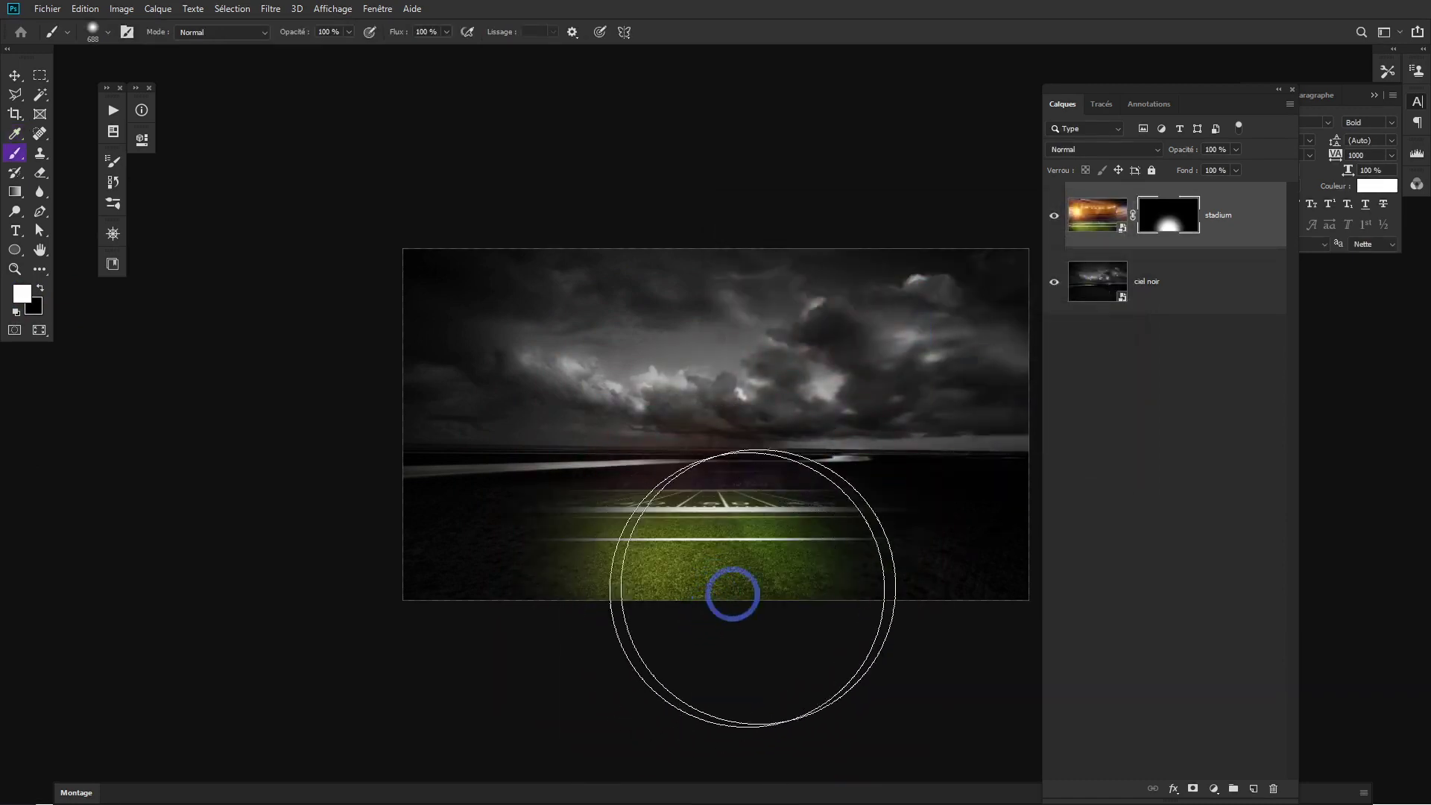
left_click_drag(722, 579, 761, 602)
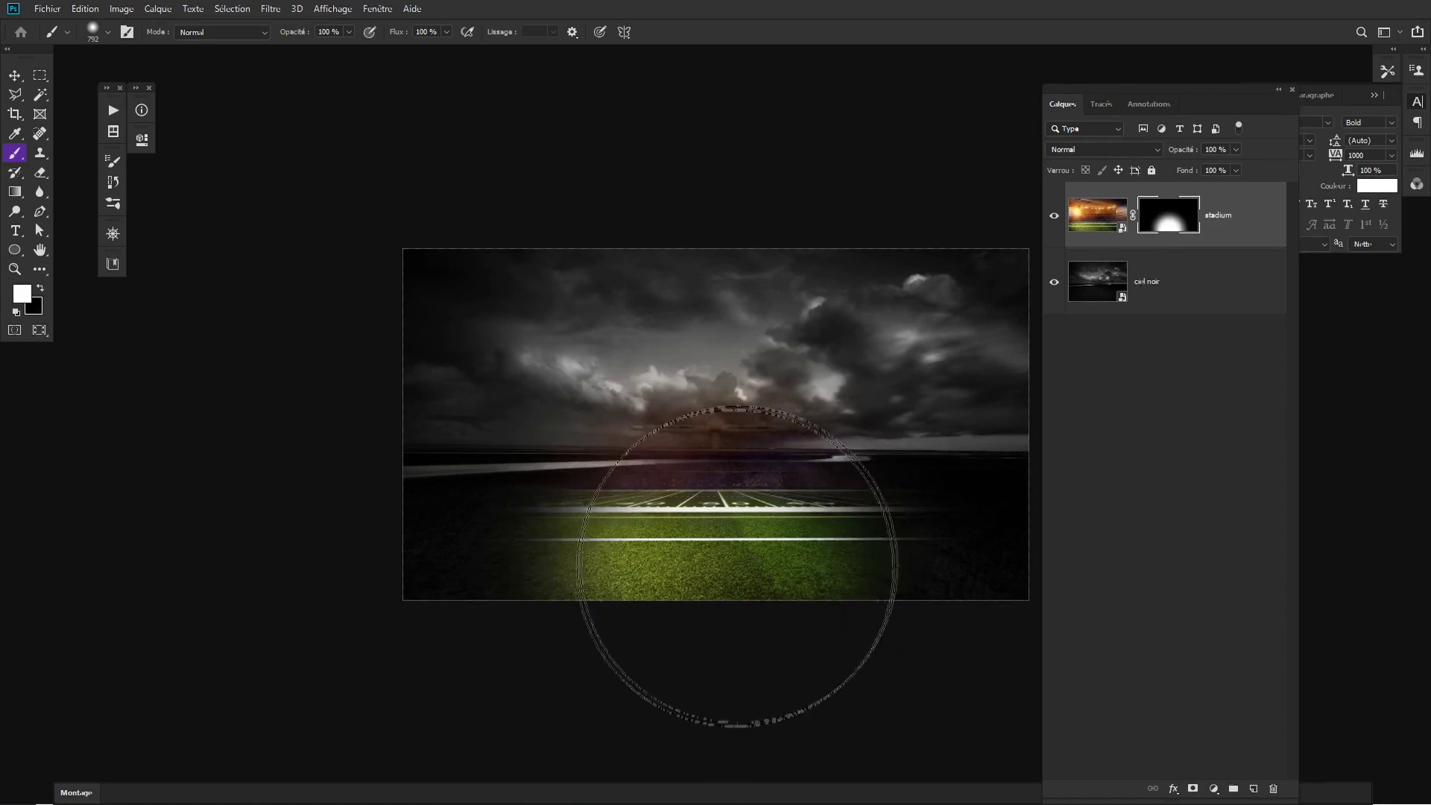
scroll(748, 399, "up", 3)
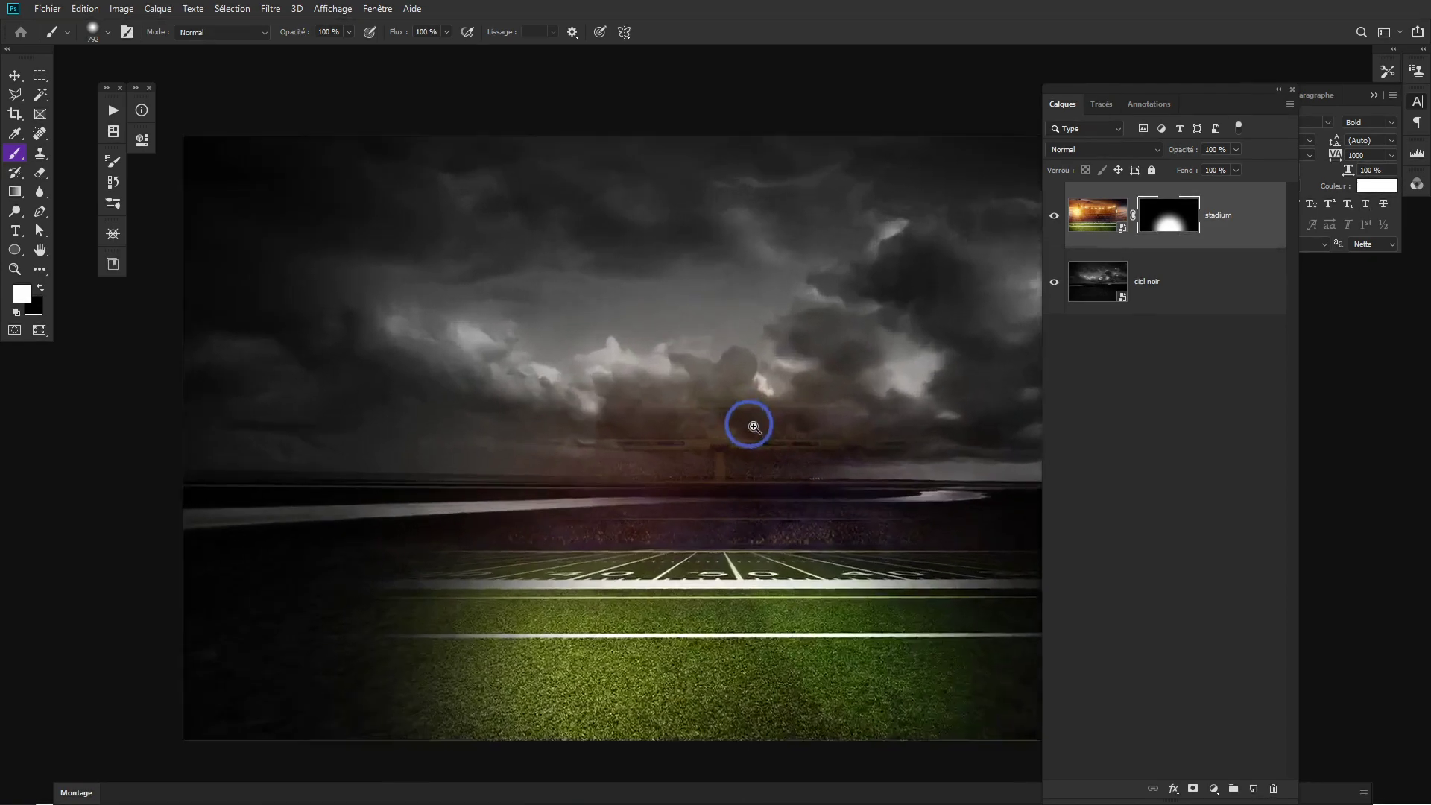
Shrink the brush to 128 px and paint black to fade the stands into the clouds.
left_click_drag(686, 447, 584, 432)
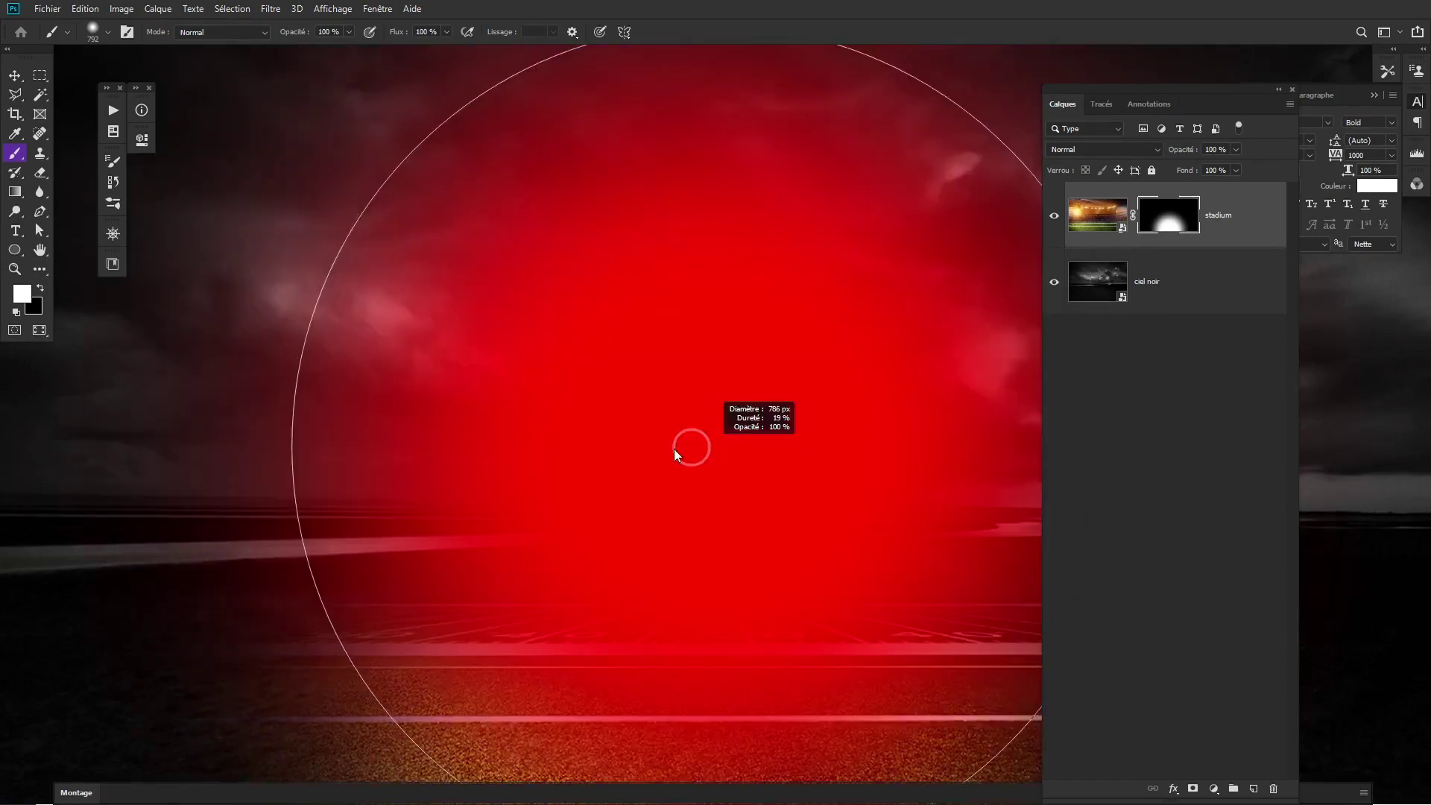
left_click_drag(665, 293, 696, 601)
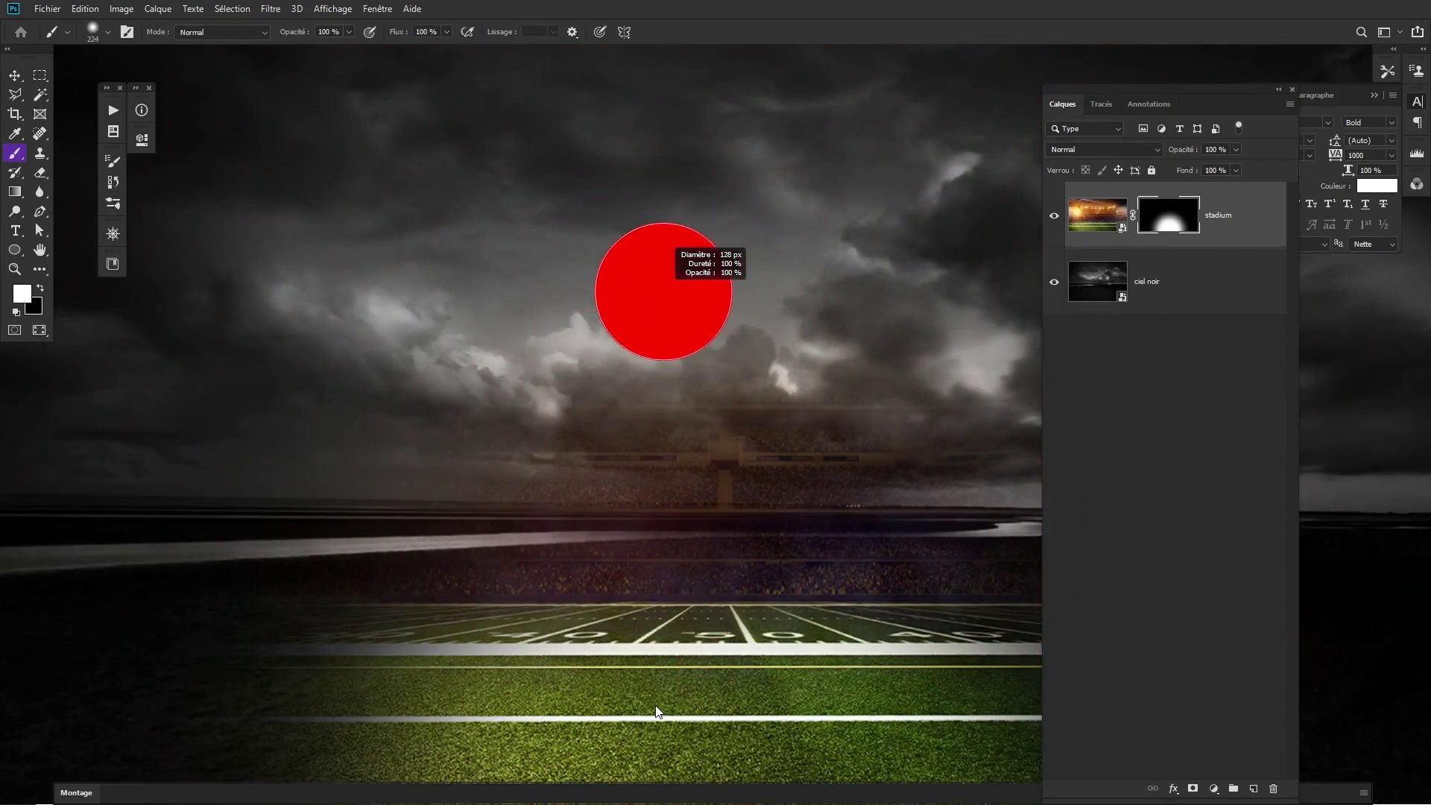
left_click_drag(708, 708, 645, 709)
left_click(40, 288)
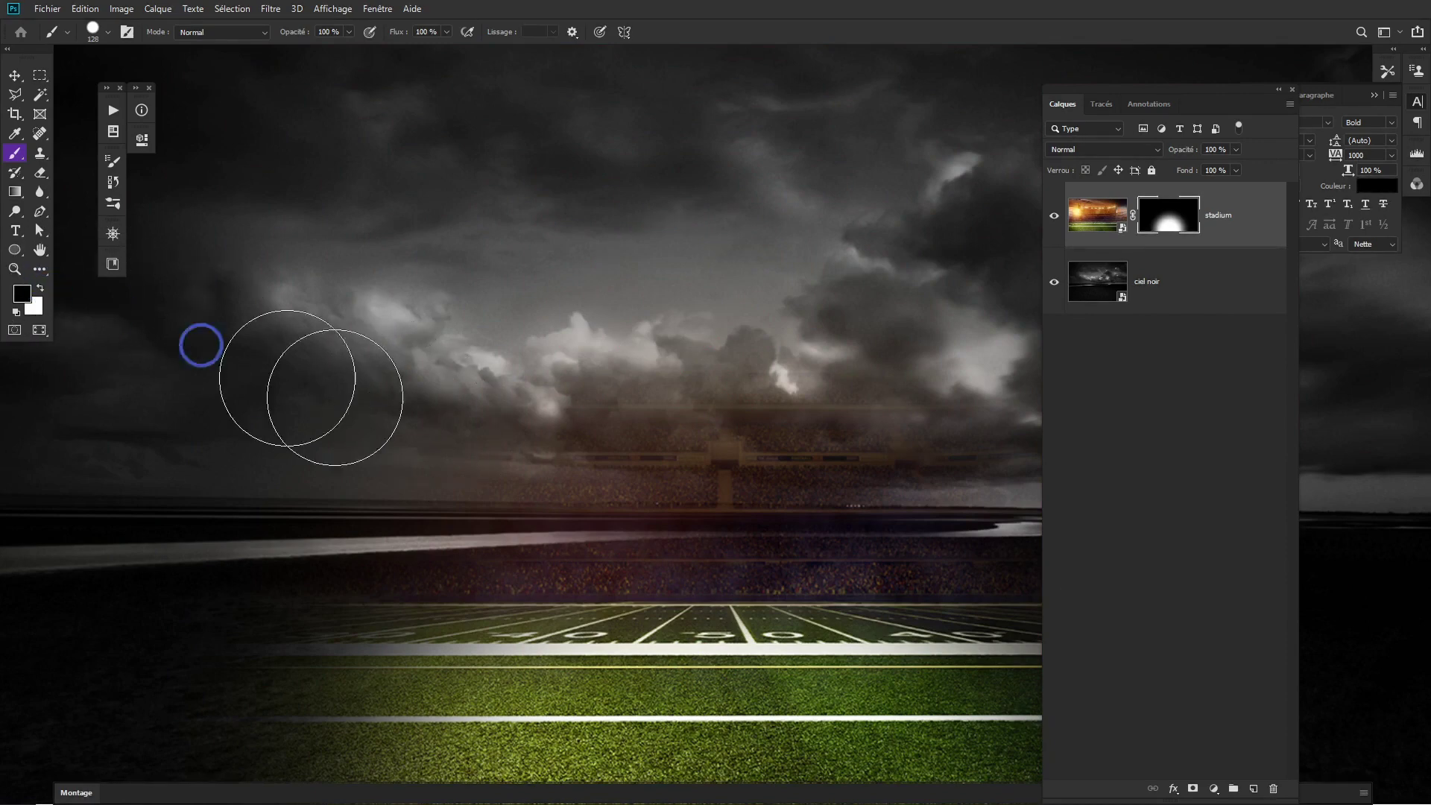
left_click_drag(334, 446, 761, 444)
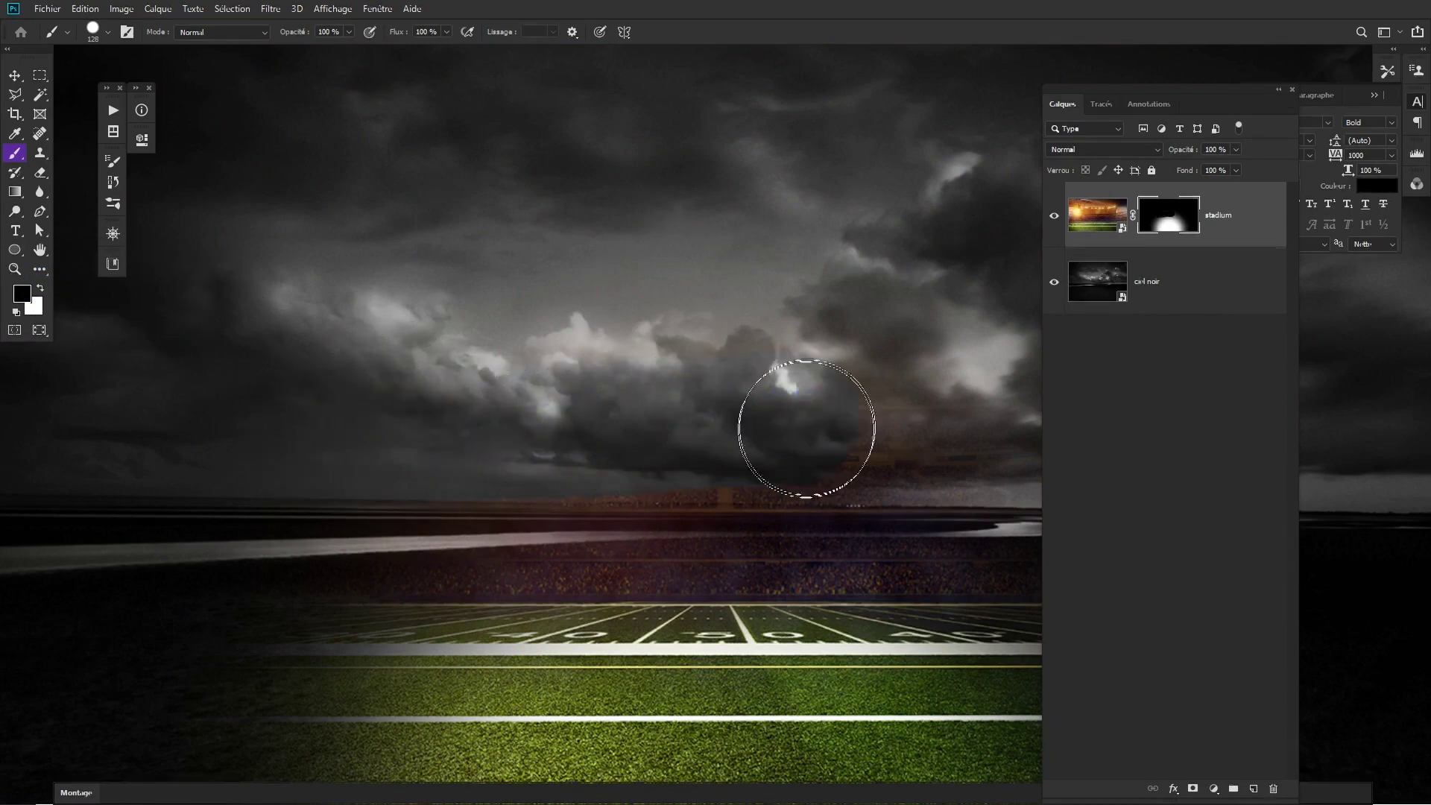
key("f")
key("f")
mouse_move(477, 391)
left_mouse_down()
mouse_move(934, 381)
mouse_move(546, 383)
left_mouse_up()
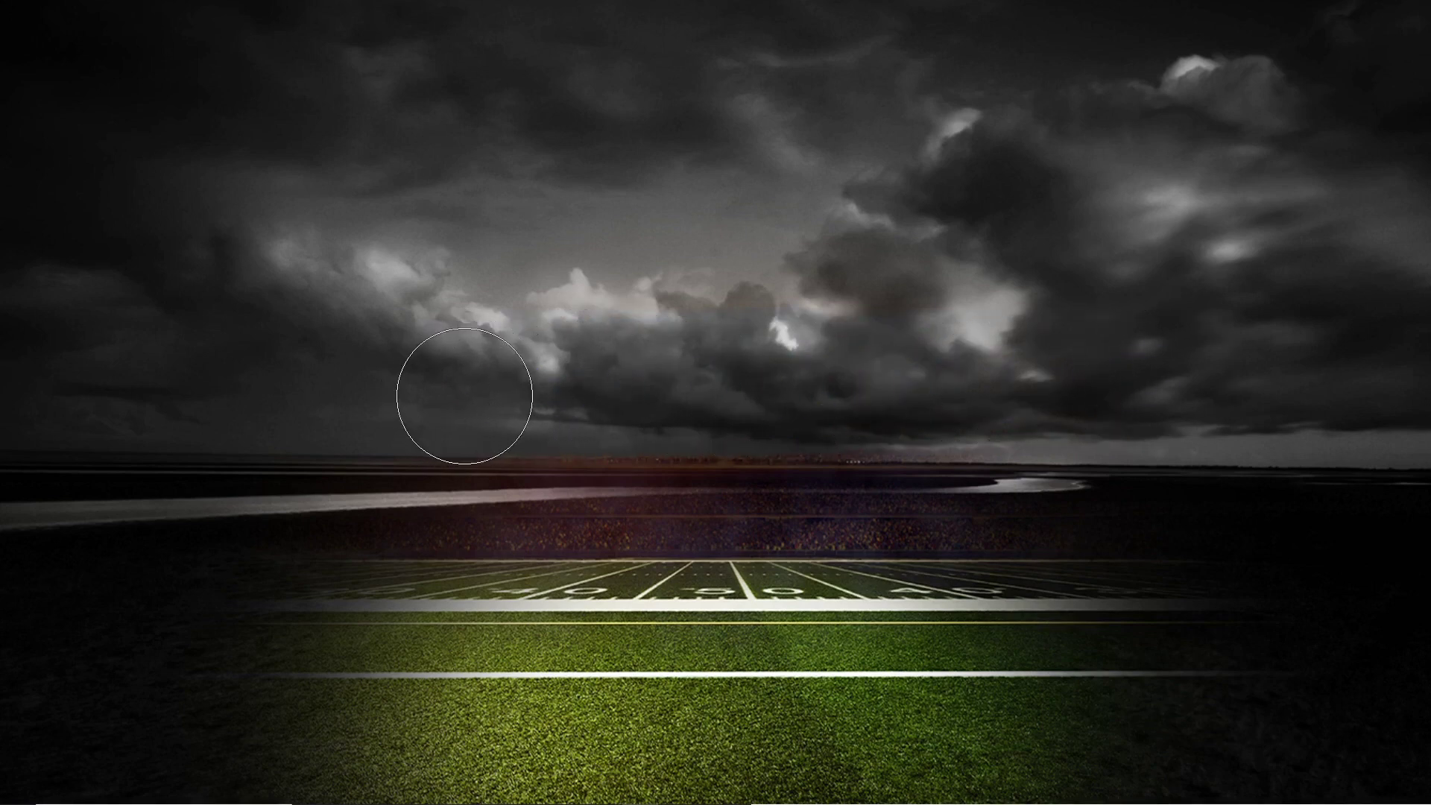
left_click_drag(474, 395, 495, 393)
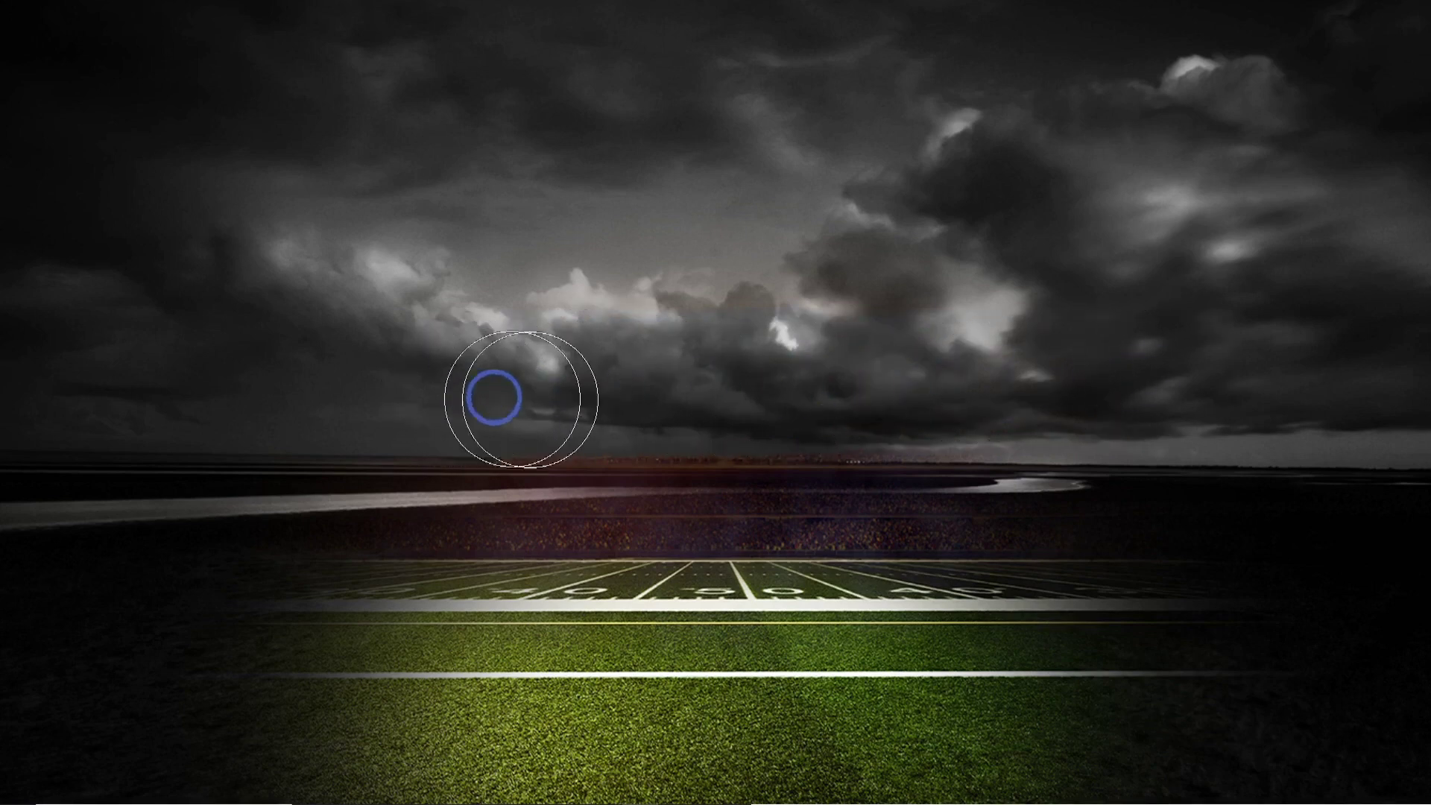
left_click(1122, 399)
left_click_drag(1122, 400, 447, 382)
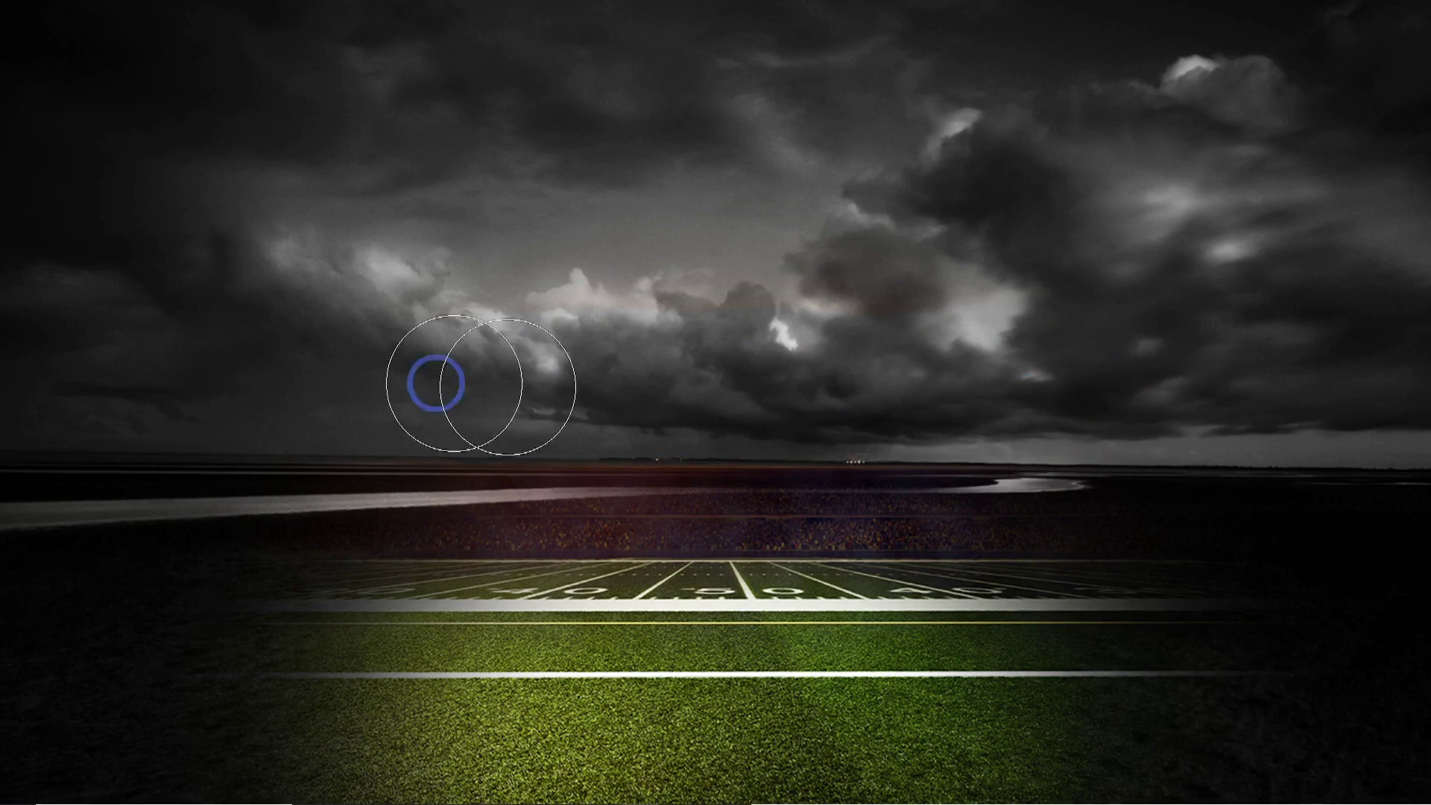
scroll(1021, 447, "down", 5)
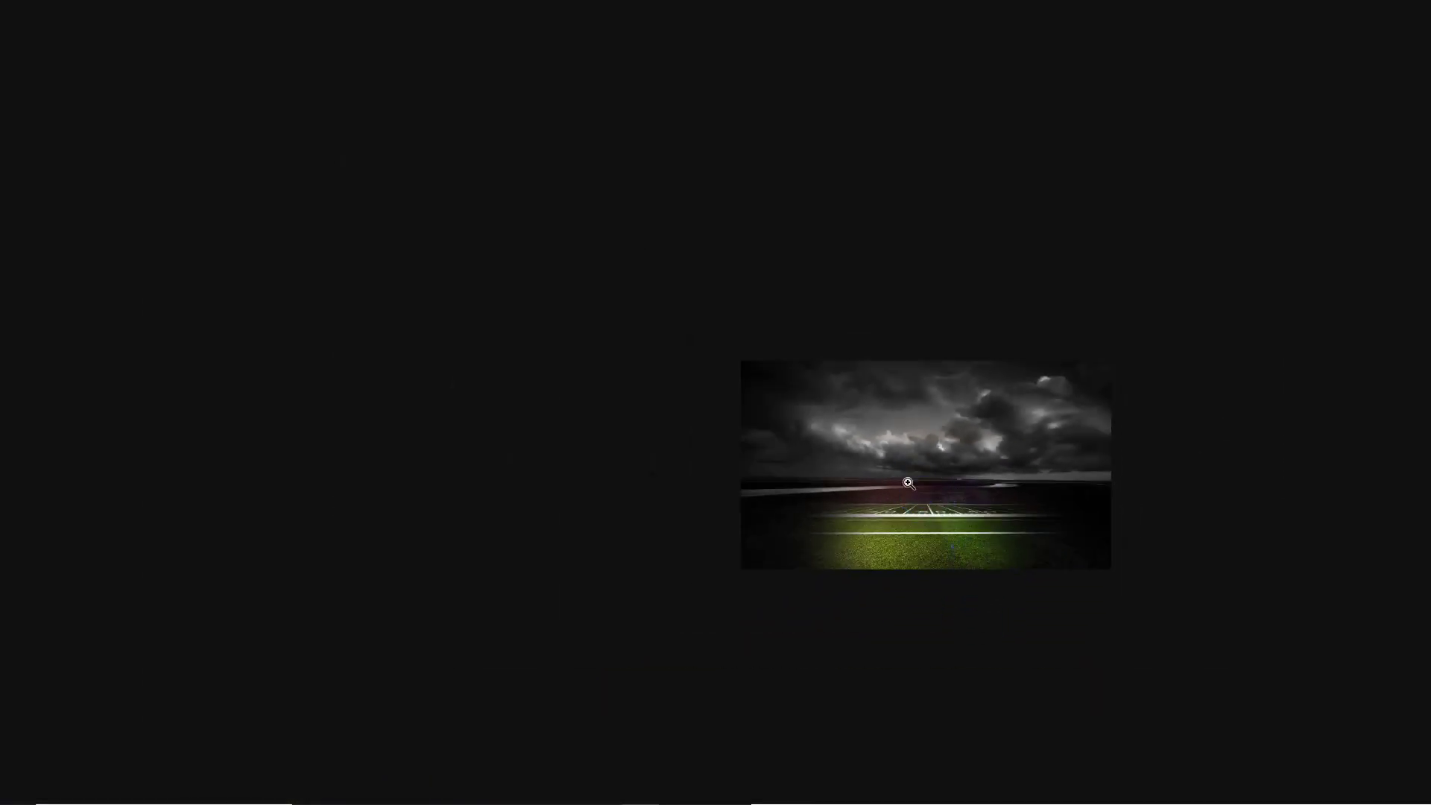
scroll(909, 484, "up", 3)
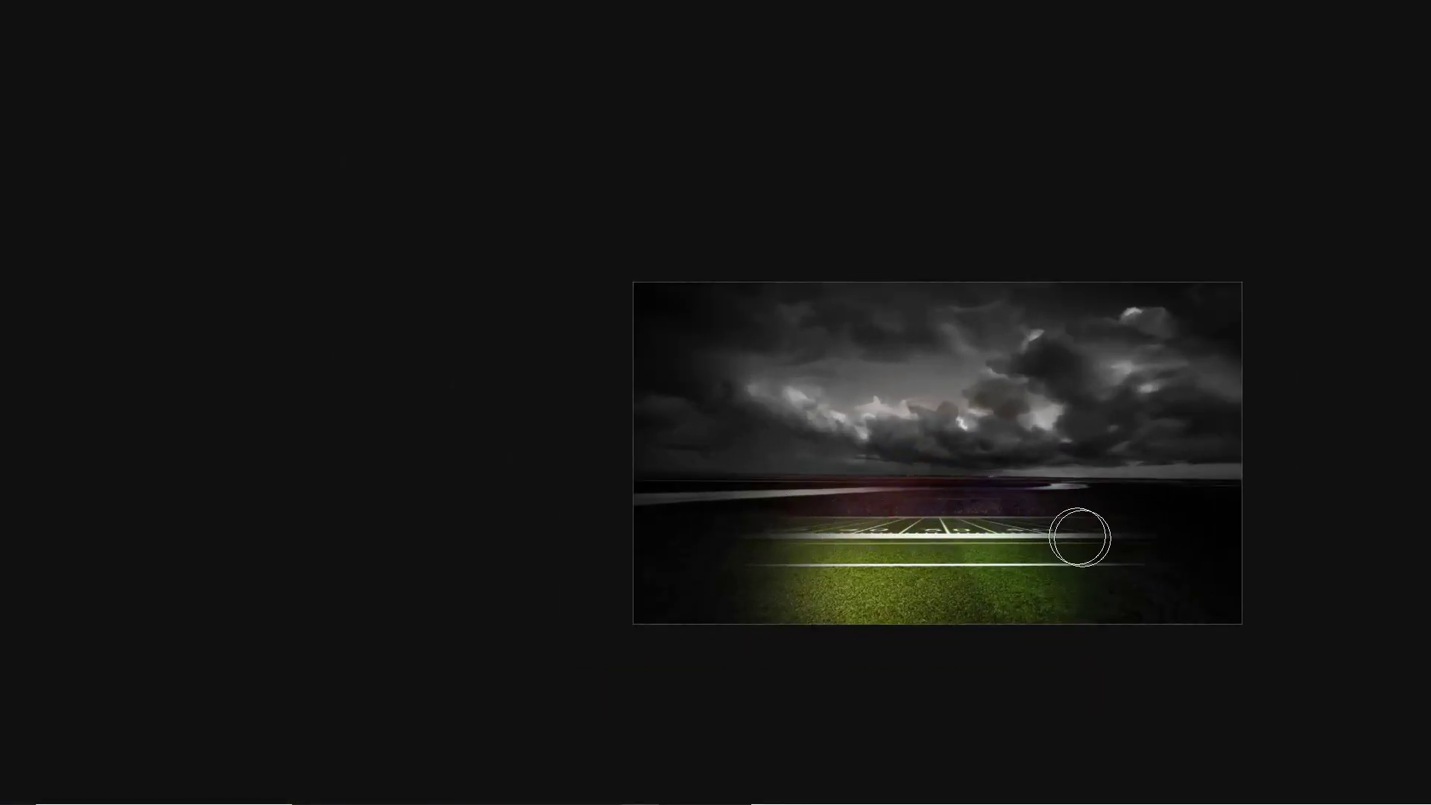
key("Tab")
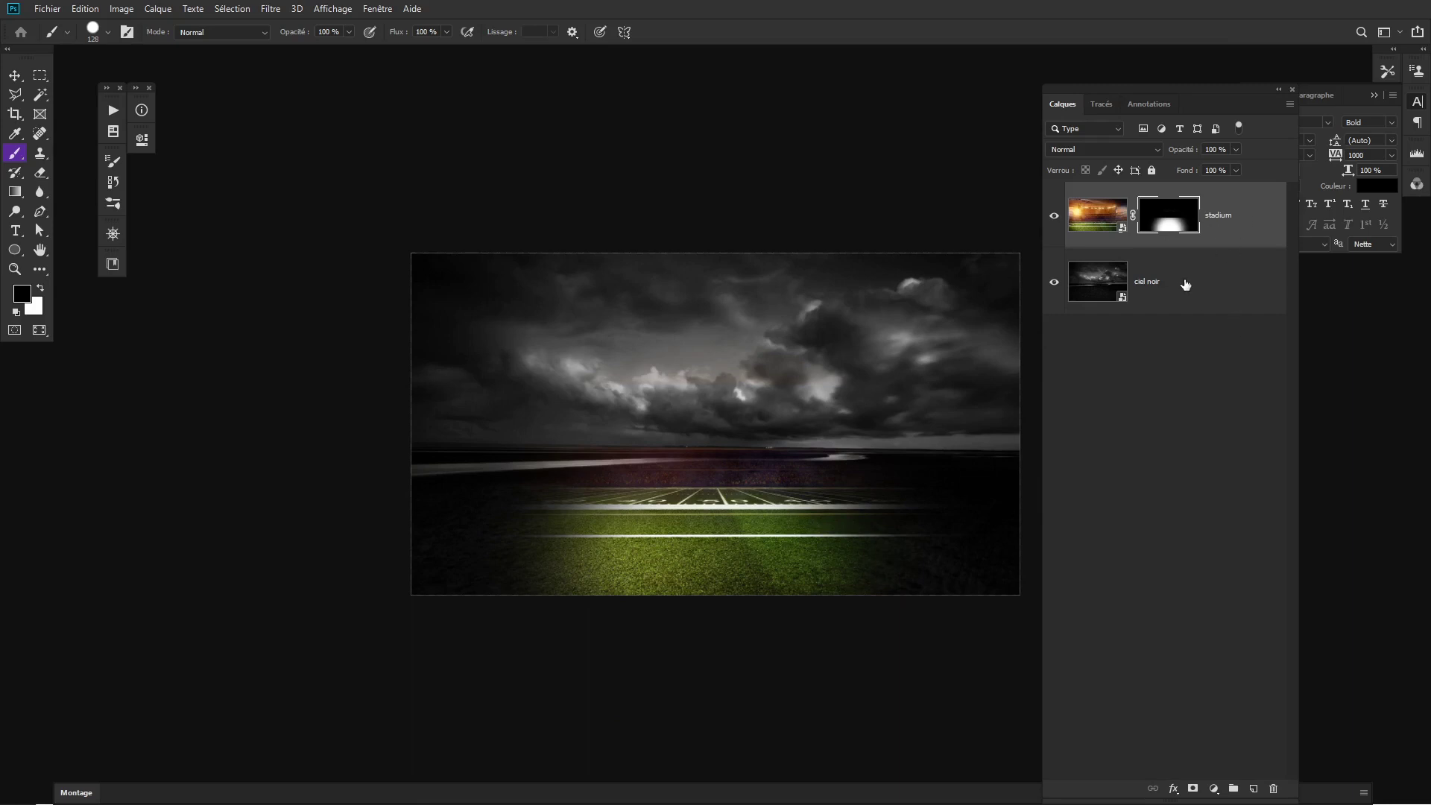
Group stadium and ciel noir into a group named Fond, then select footus_cut.png in Explorer.
left_click(1226, 289)
left_click(1226, 229)
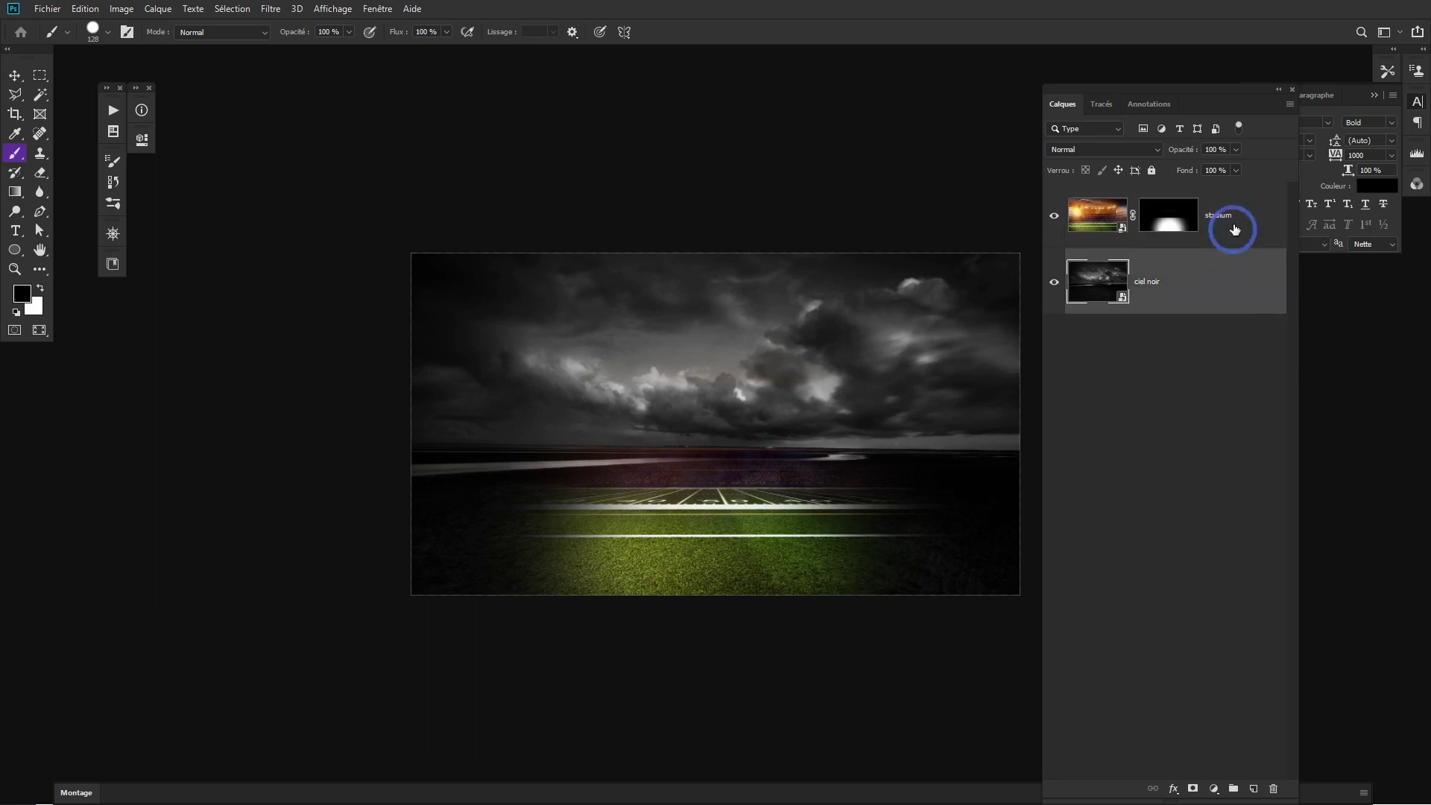
left_click(1223, 294)
left_click(1202, 553)
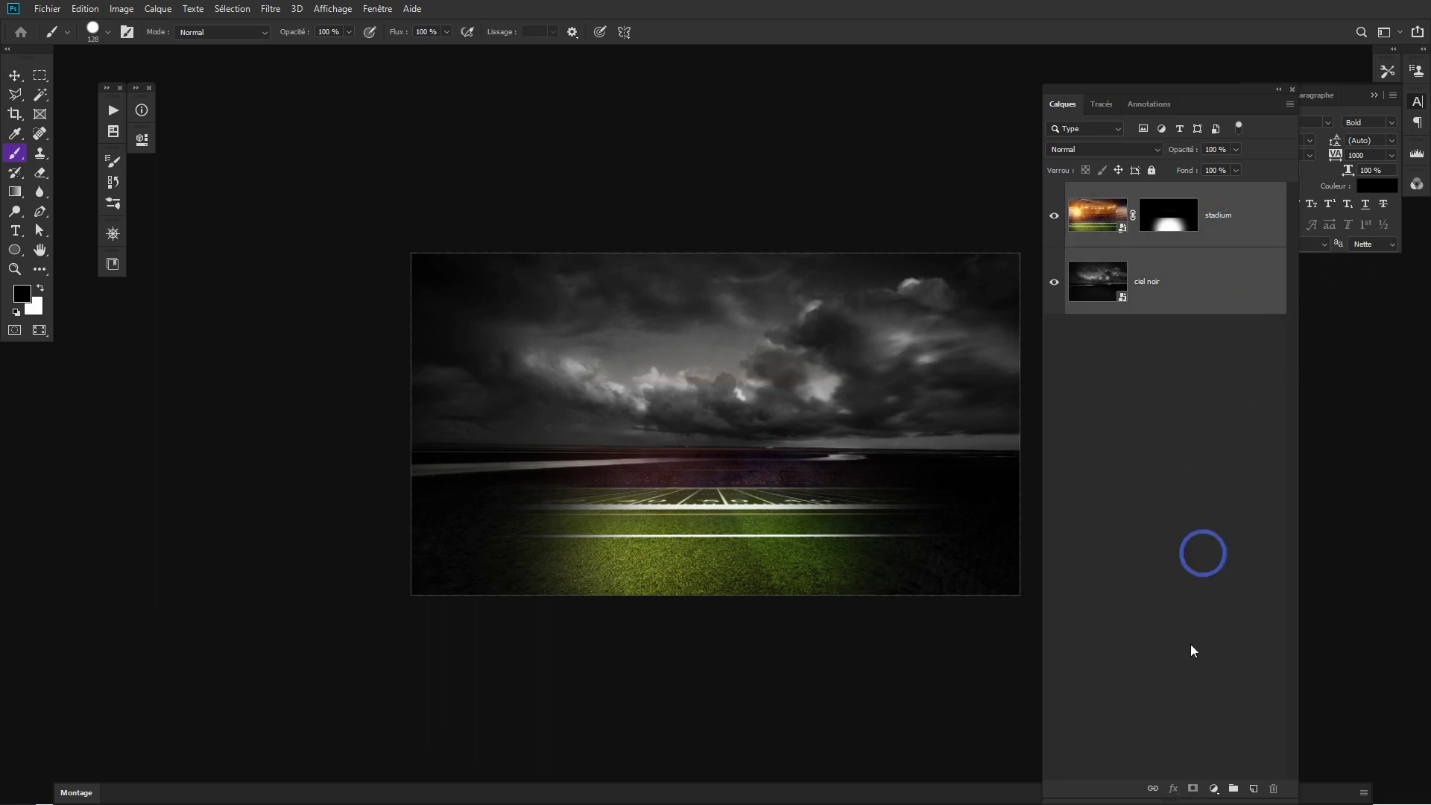
left_click(1233, 788)
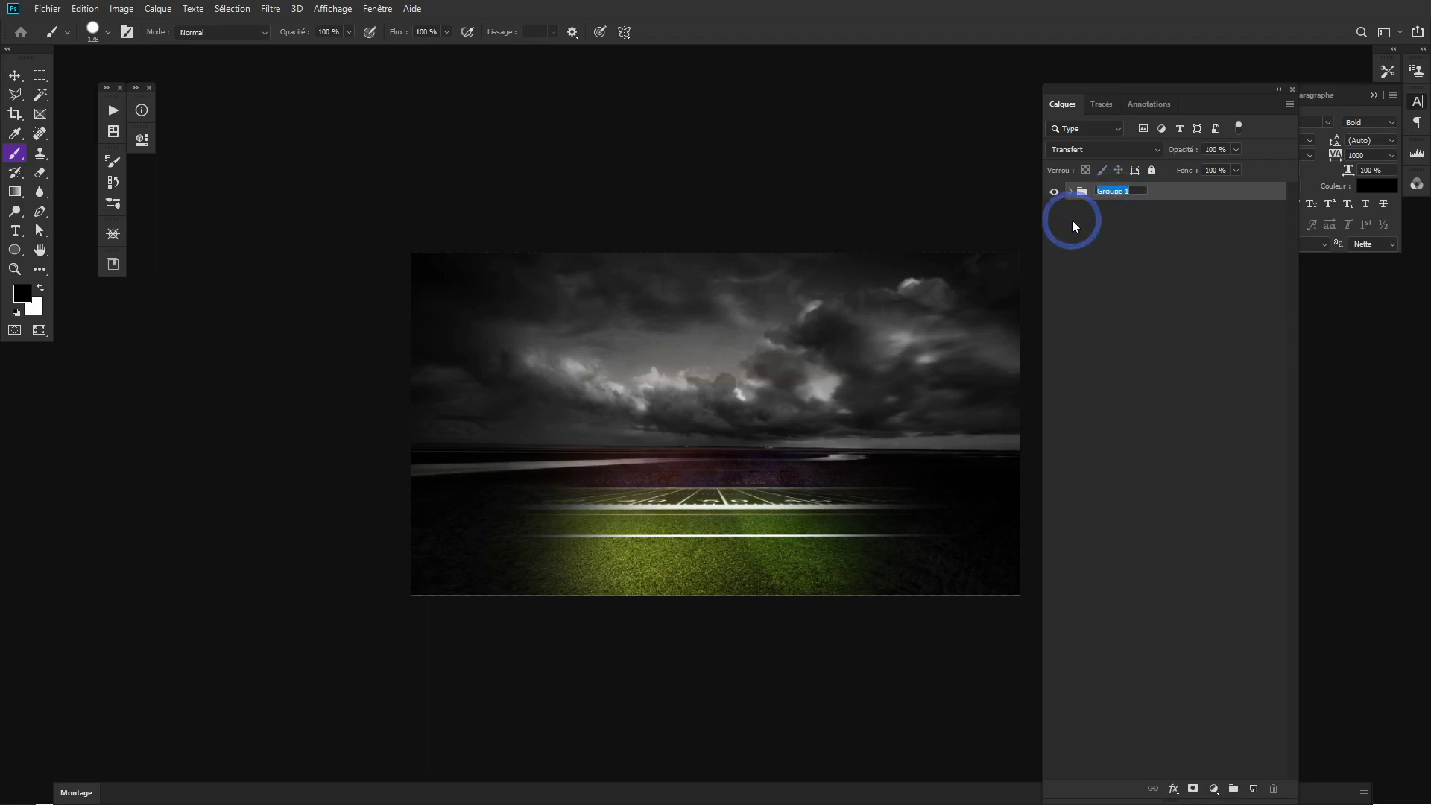
type("Fond")
key("Return")
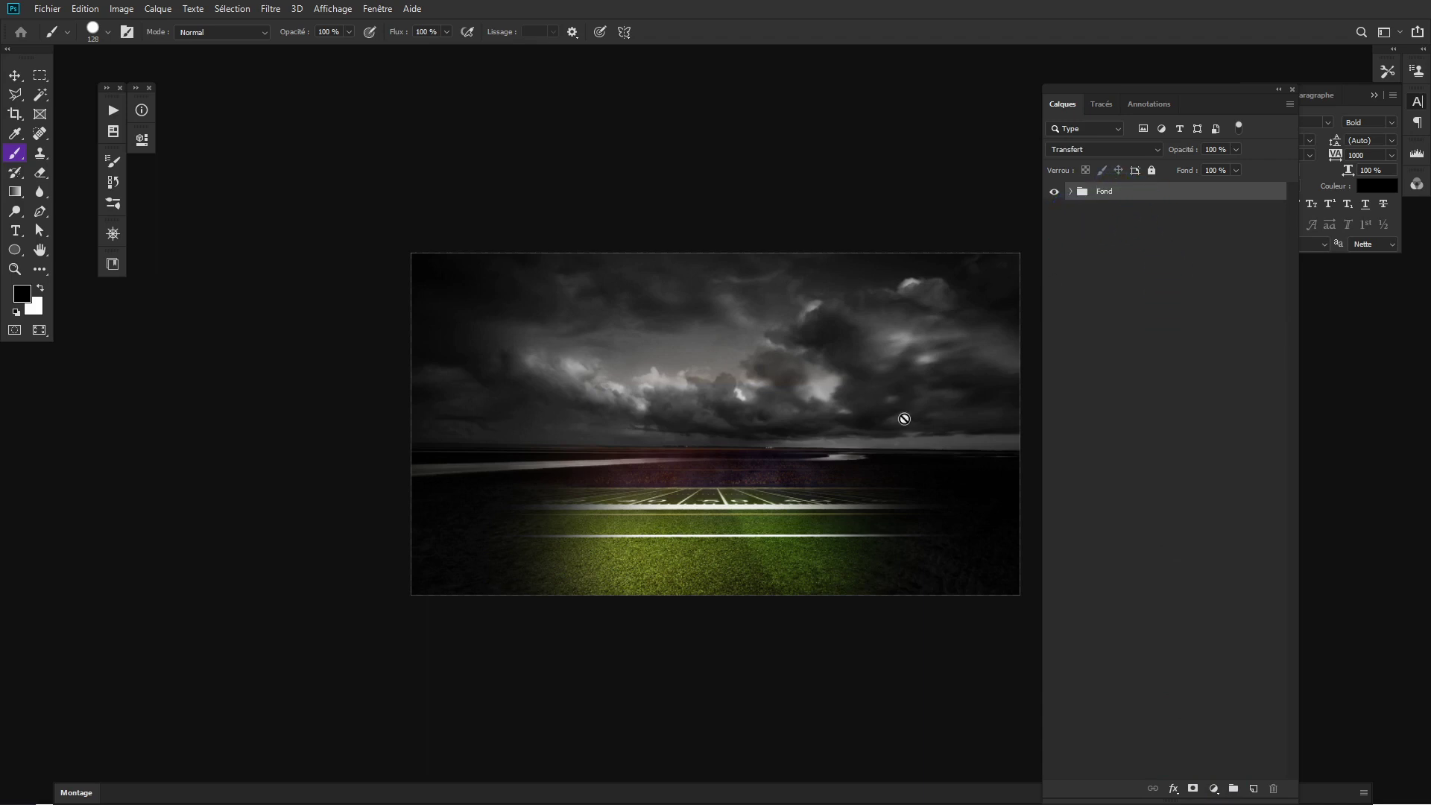
key("alt+Tab")
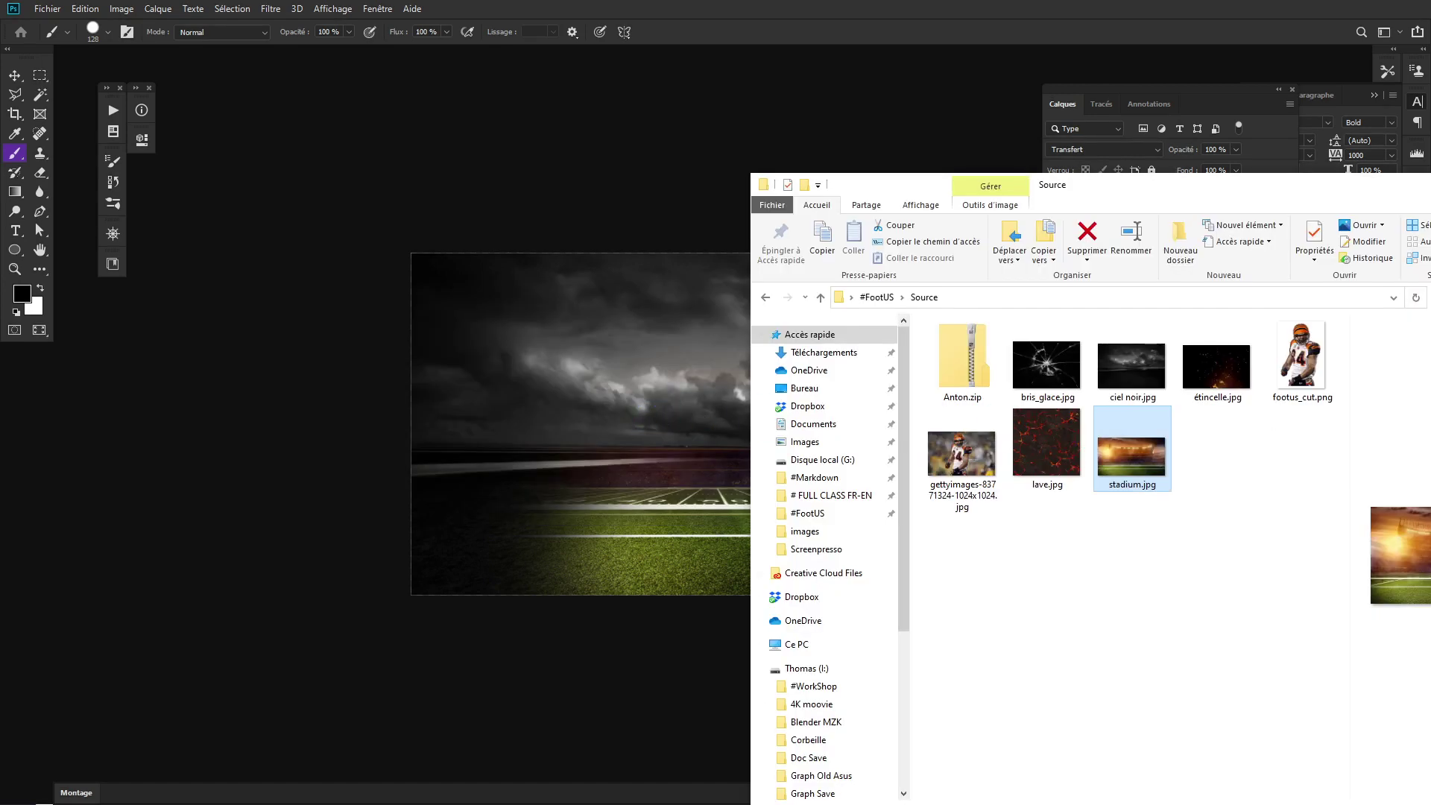
left_click(1298, 364)
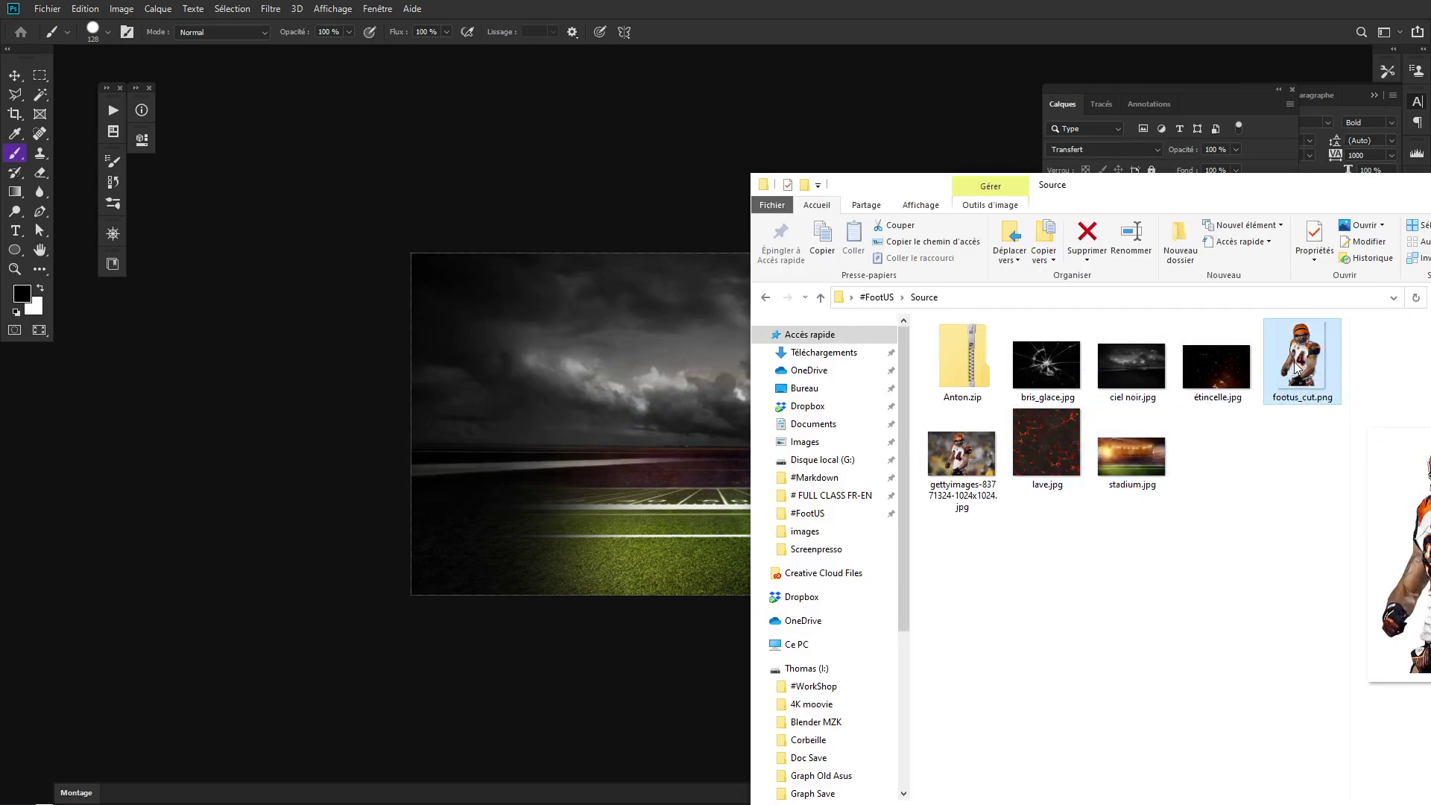
Place footus_cut.png, scale it to about 116% and centre the player low on the field.
mouse_move(1301, 360)
left_click_drag(1300, 365, 610, 481)
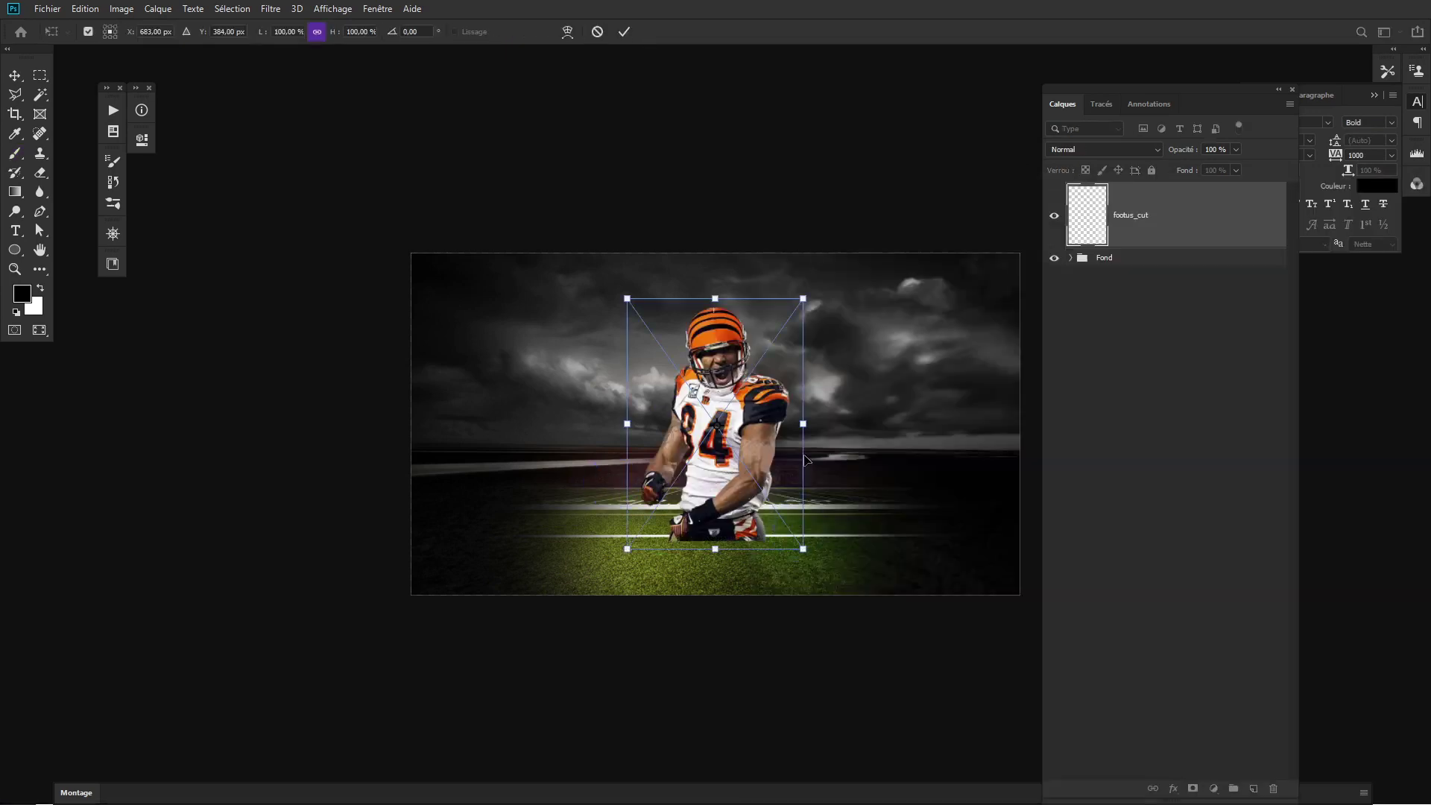
left_click_drag(802, 298, 827, 263)
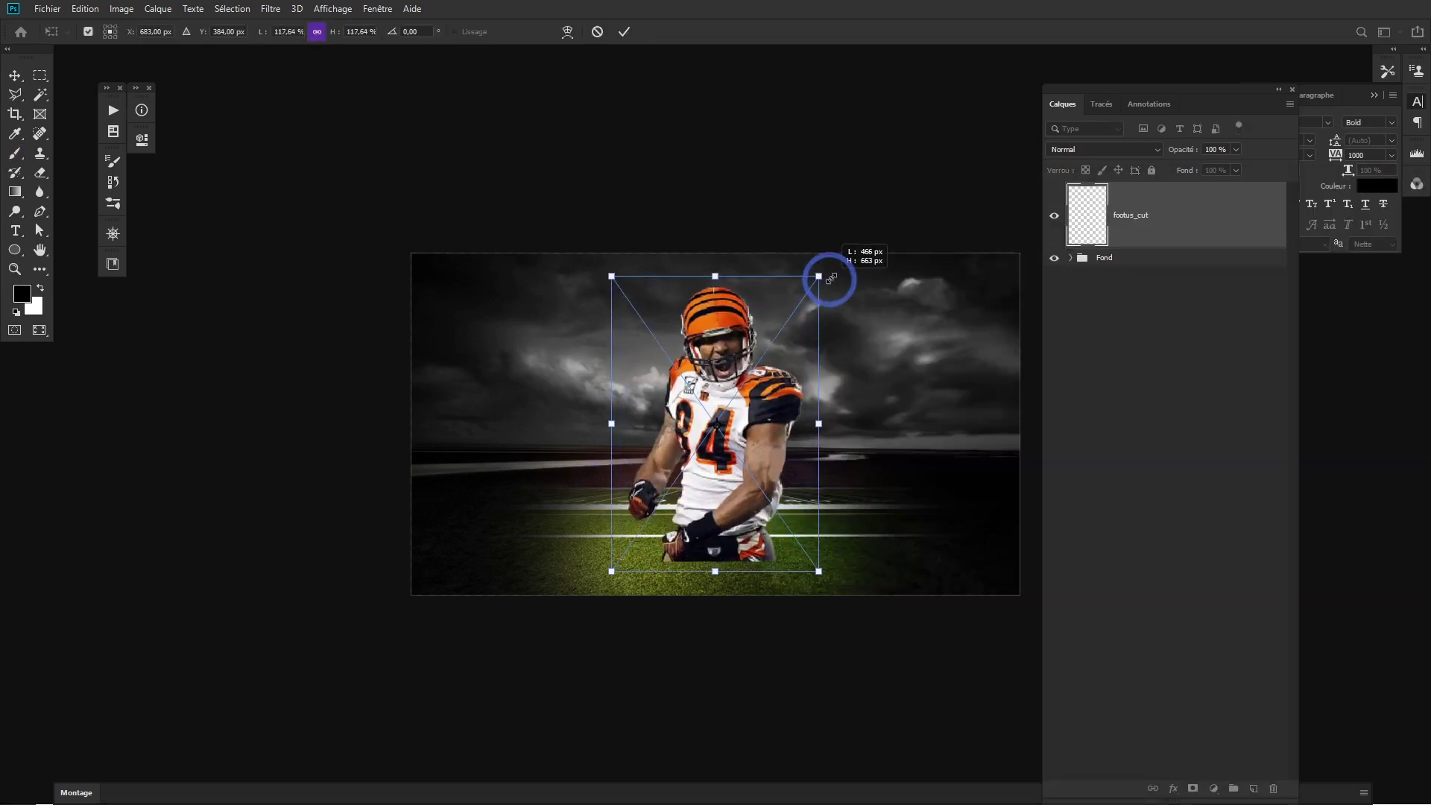
left_click_drag(754, 426, 748, 463)
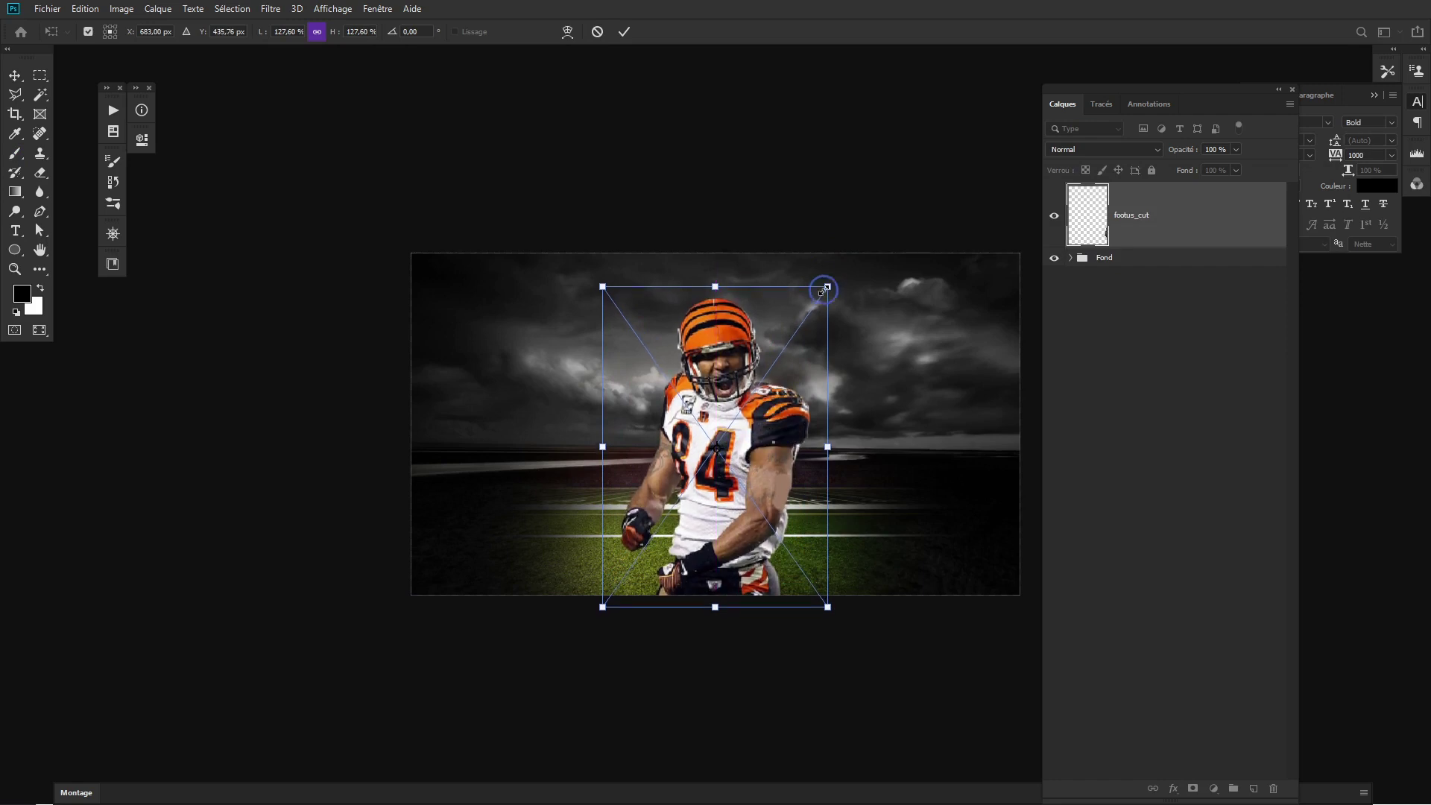
left_click_drag(823, 291, 815, 297)
left_click_drag(790, 418, 775, 439)
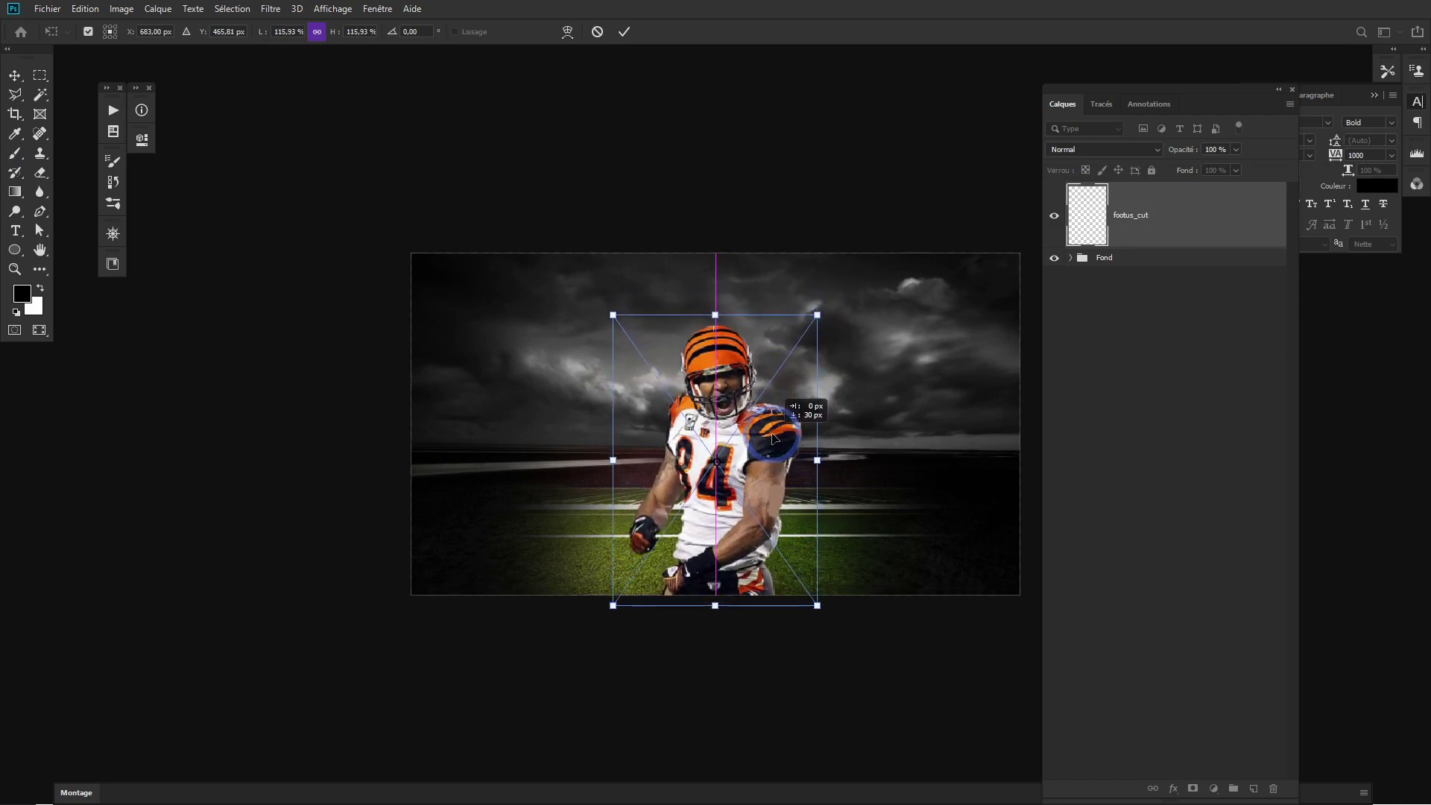
key("Return")
key("b")
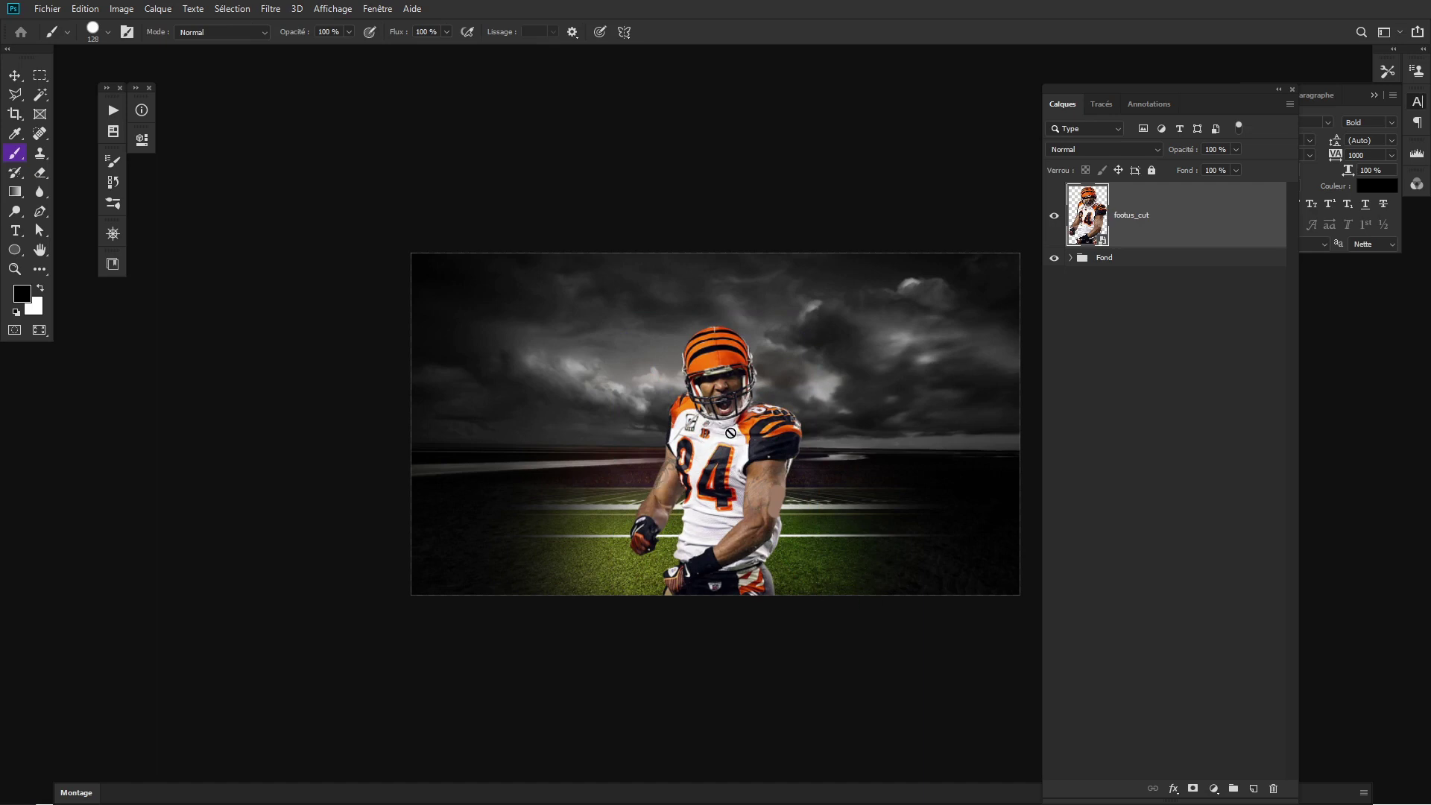
key("v")
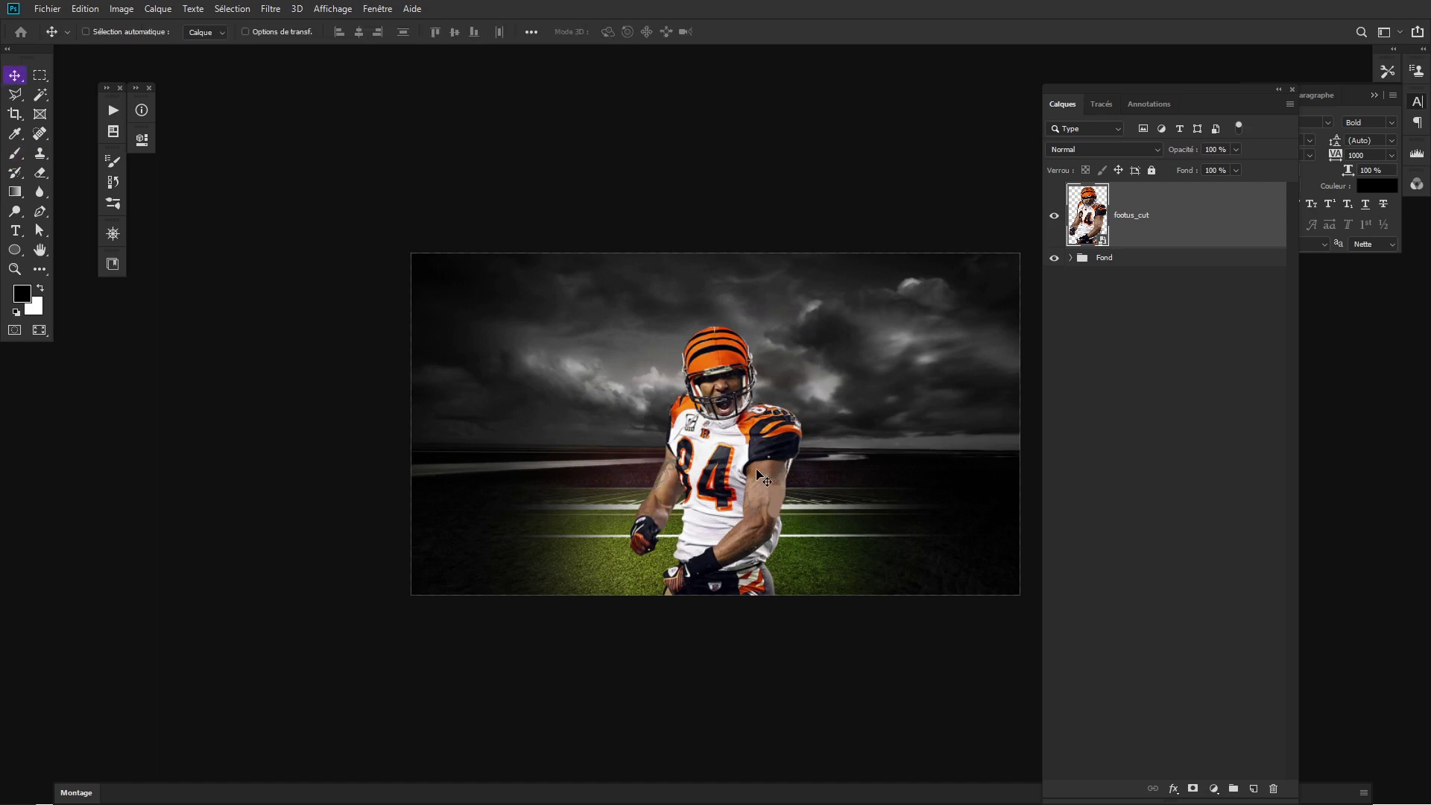
left_click_drag(766, 460, 749, 459)
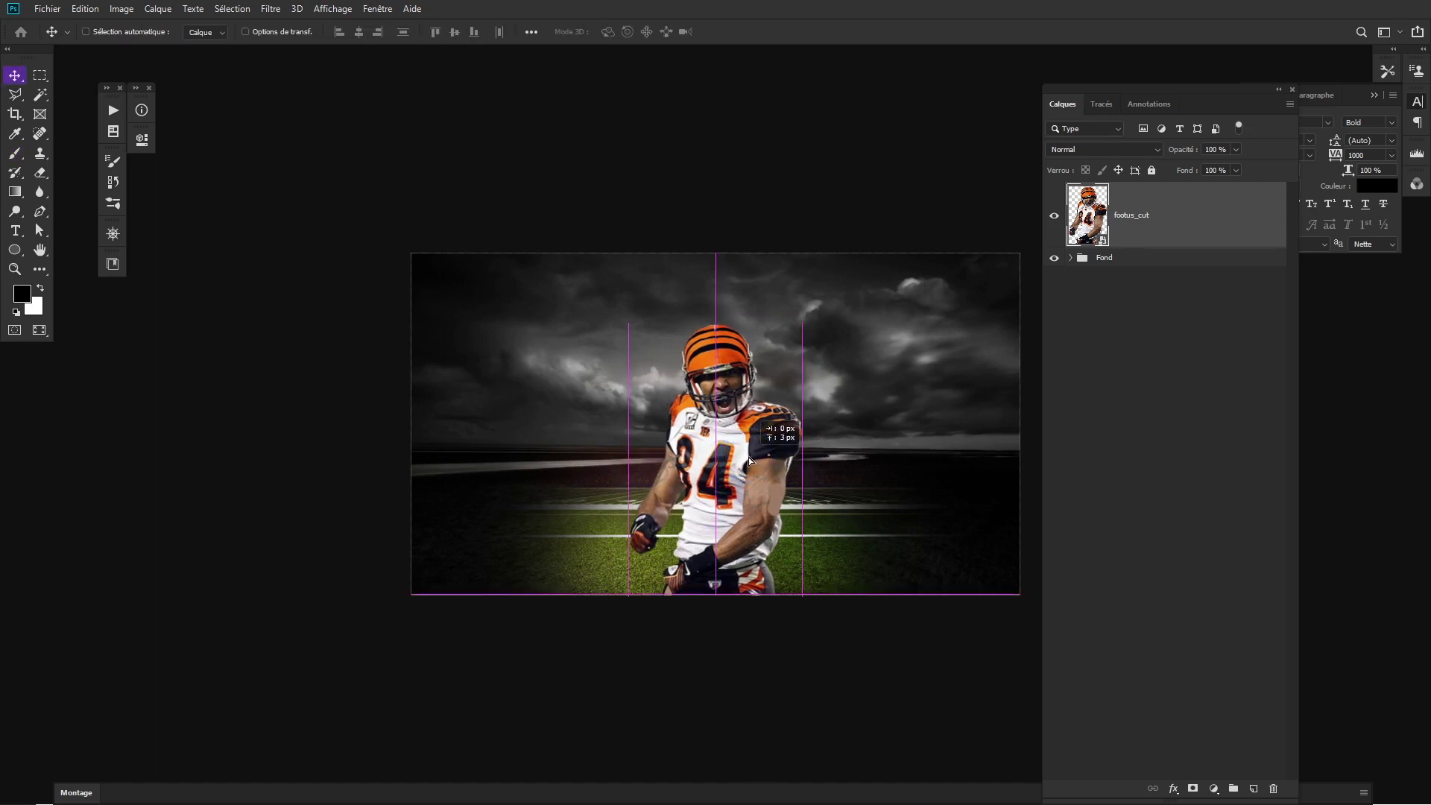
left_click_drag(749, 460, 749, 460)
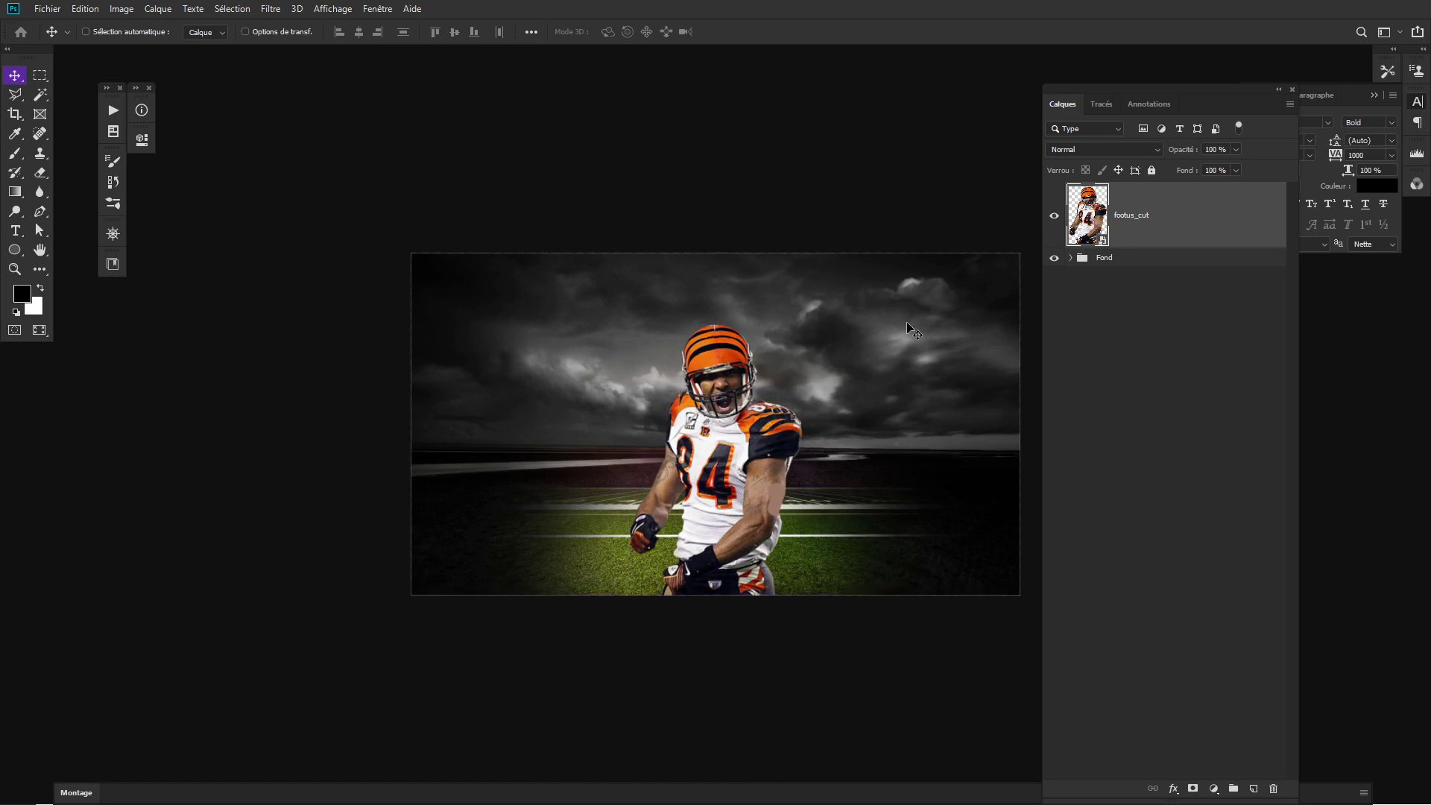
Unlink the stadium layer from its mask and slide the image slightly right.
left_click(1071, 258)
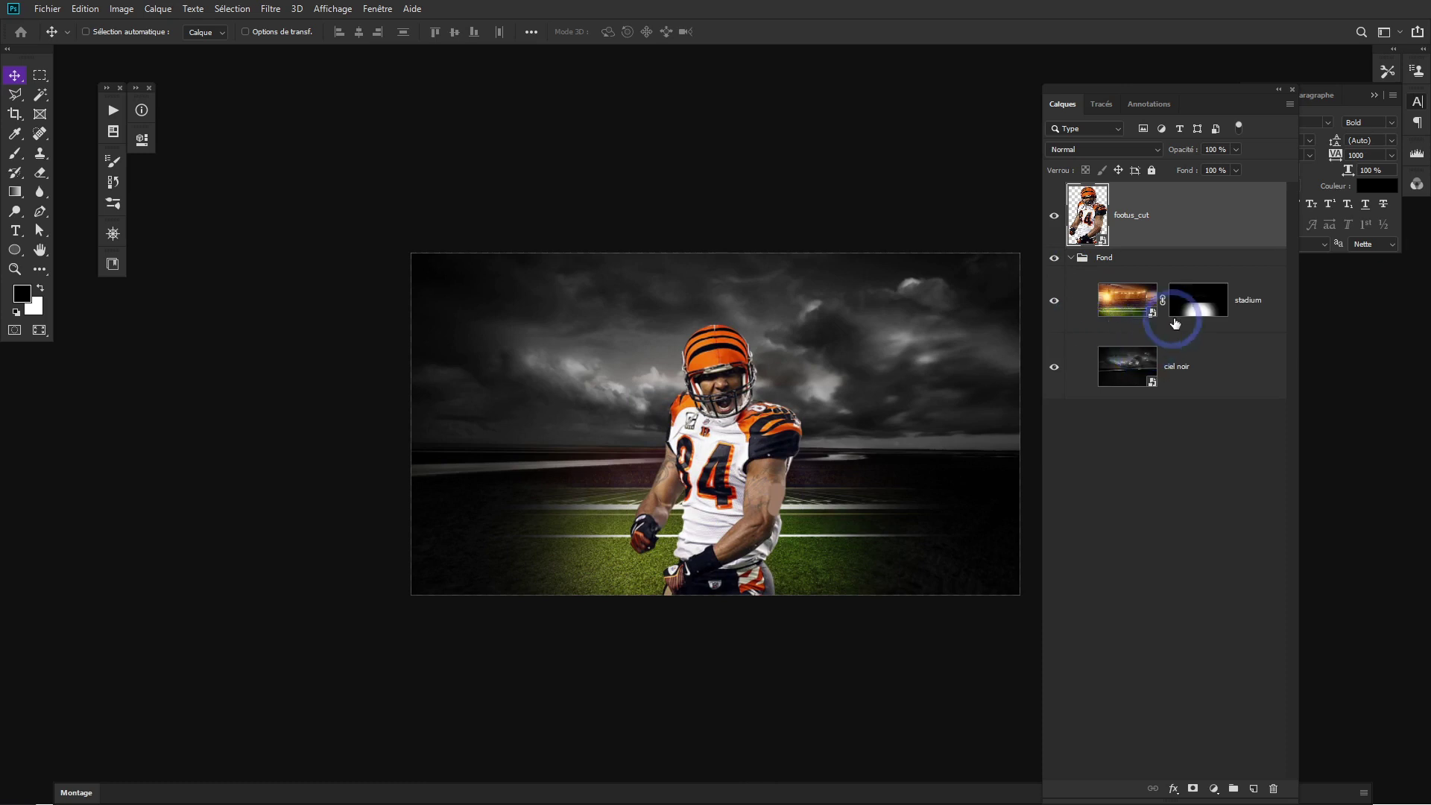
left_click(1191, 304)
left_click(1161, 301)
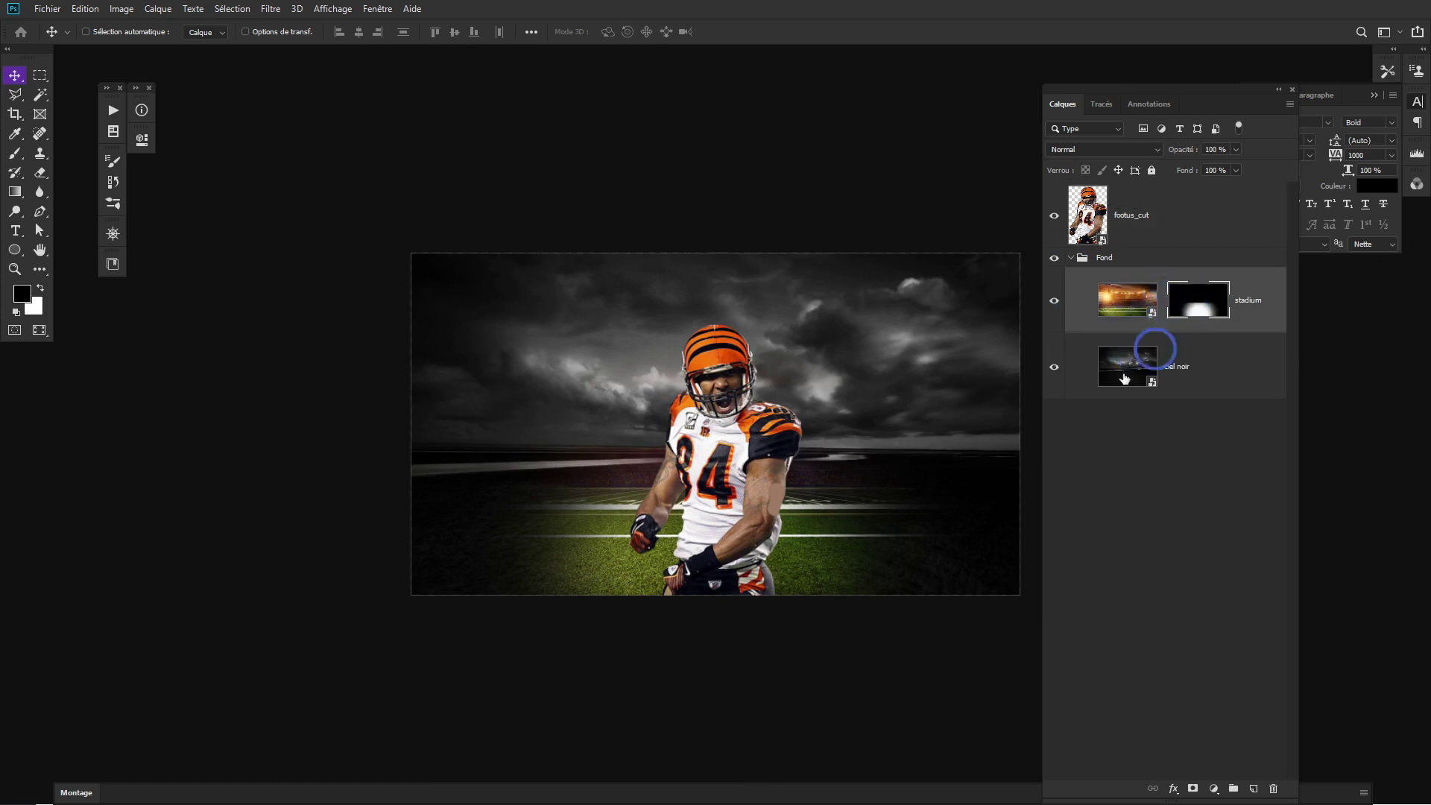
left_click_drag(764, 516, 780, 514)
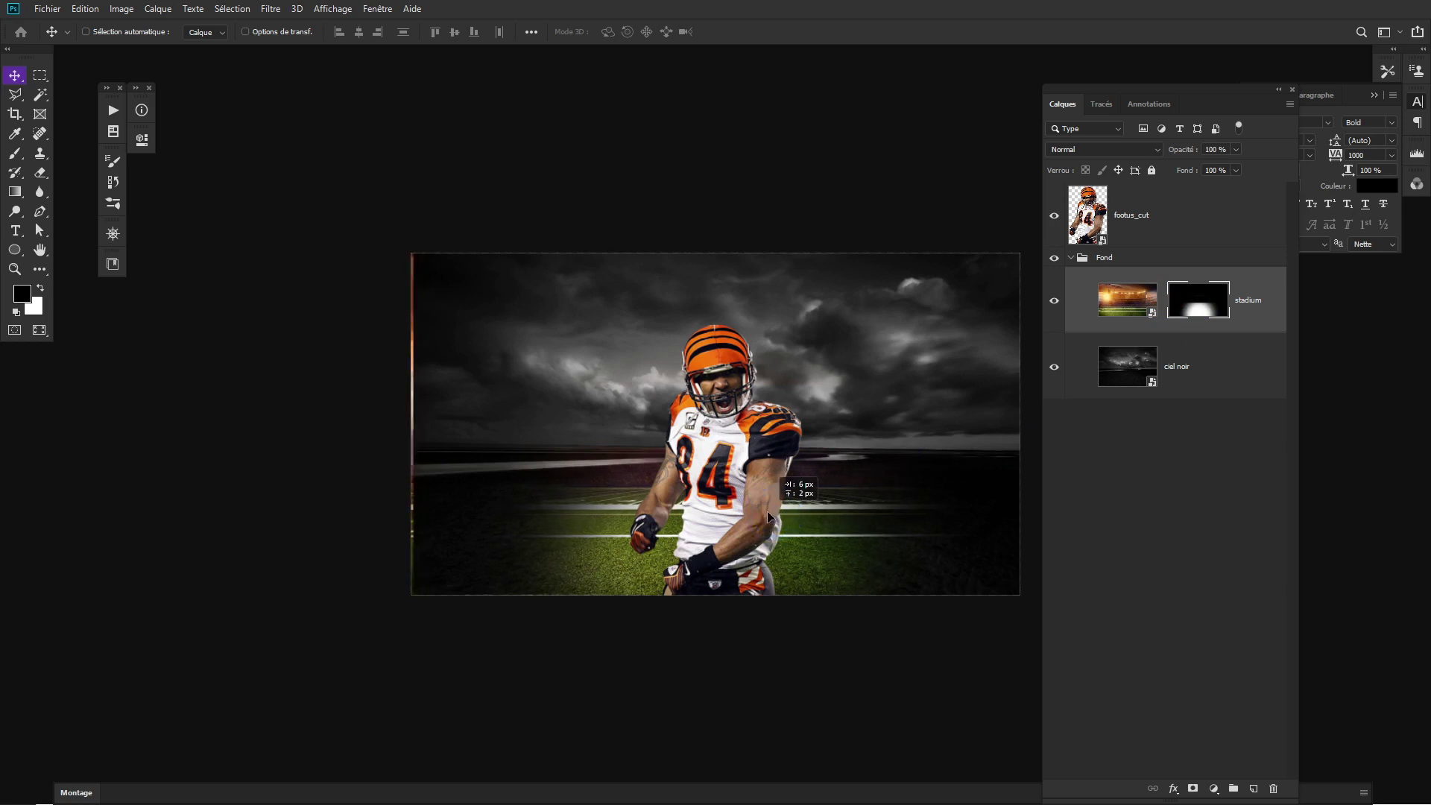
left_click_drag(780, 514, 782, 515)
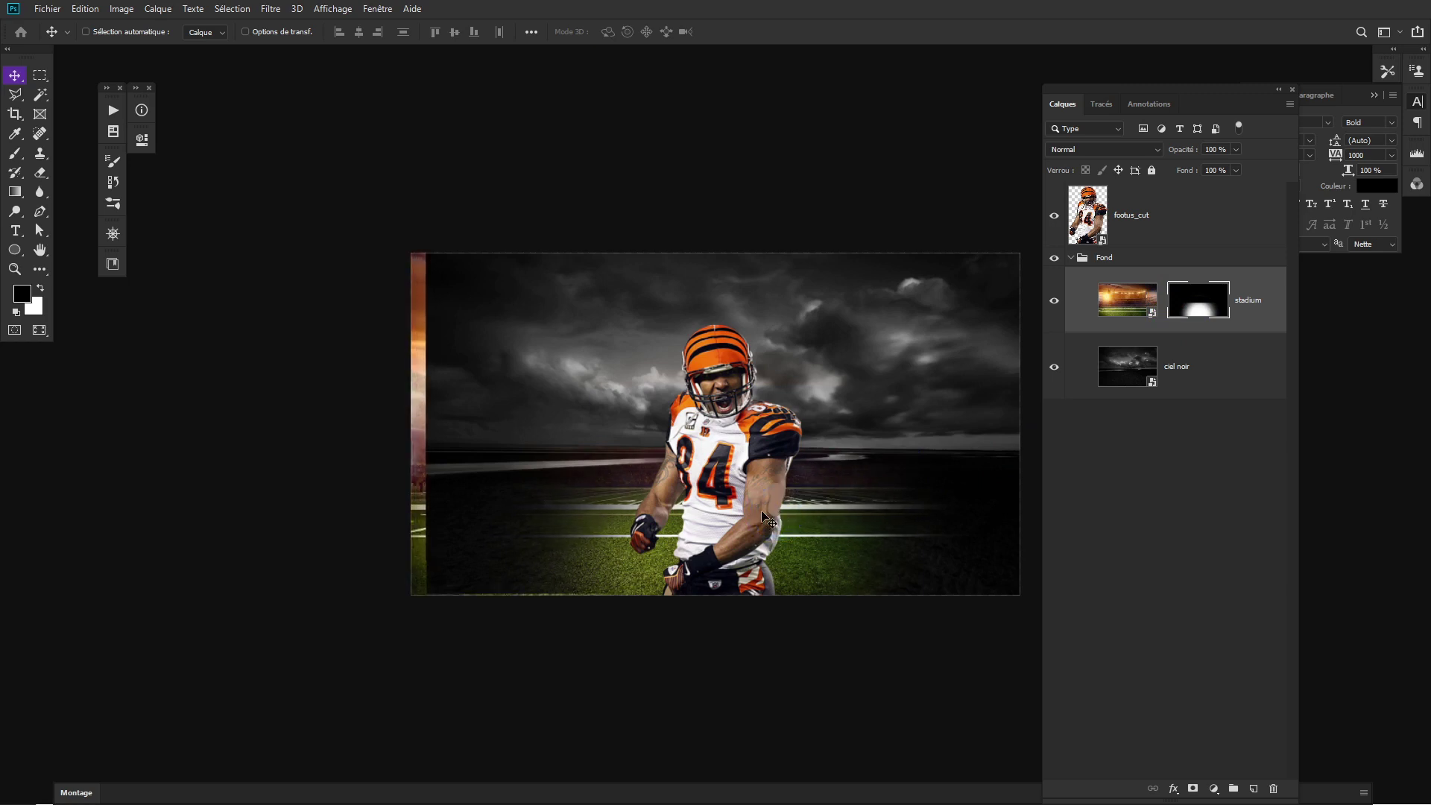
Paint black on the stadium mask to hide the orange strip on the left edge.
key("b")
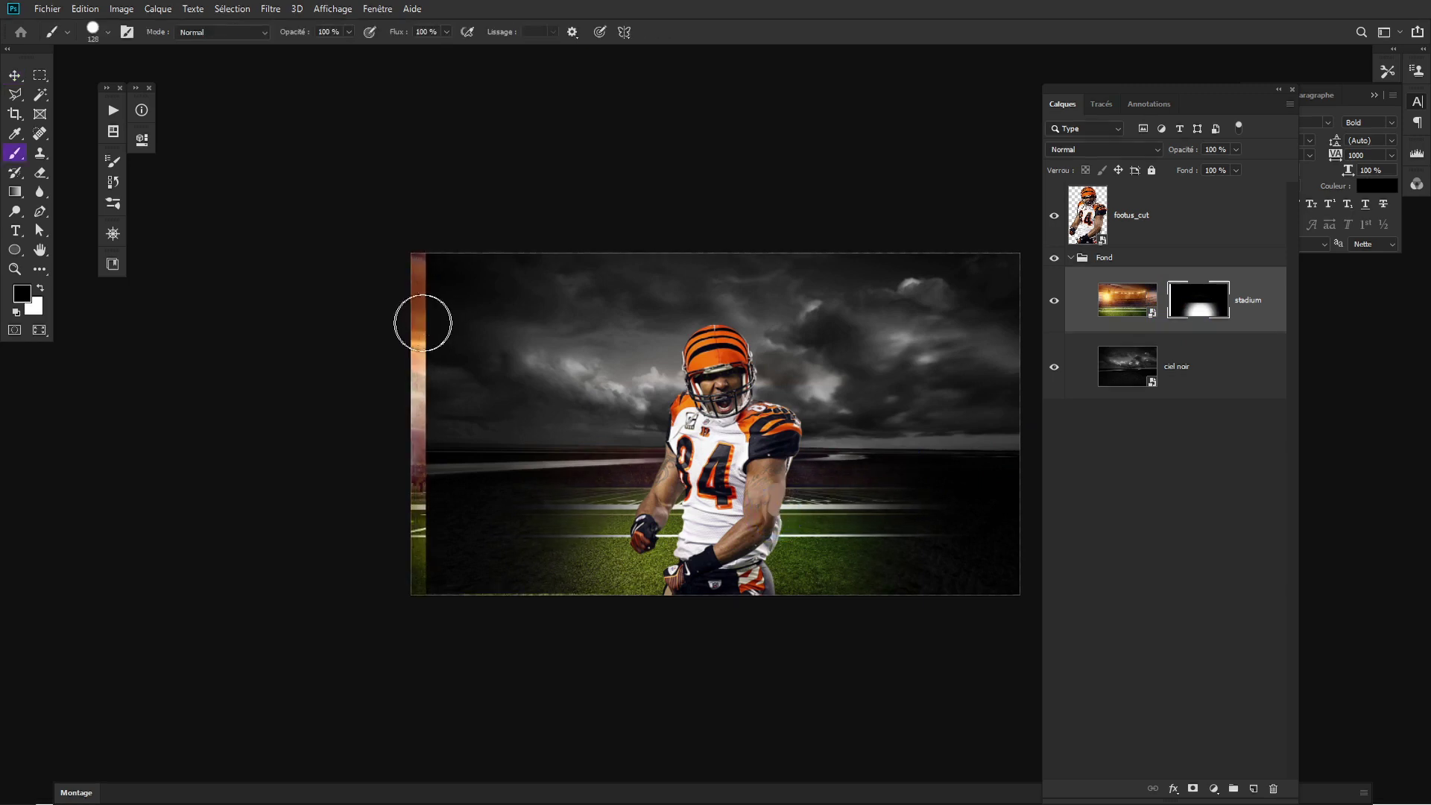
left_click_drag(415, 271, 417, 522)
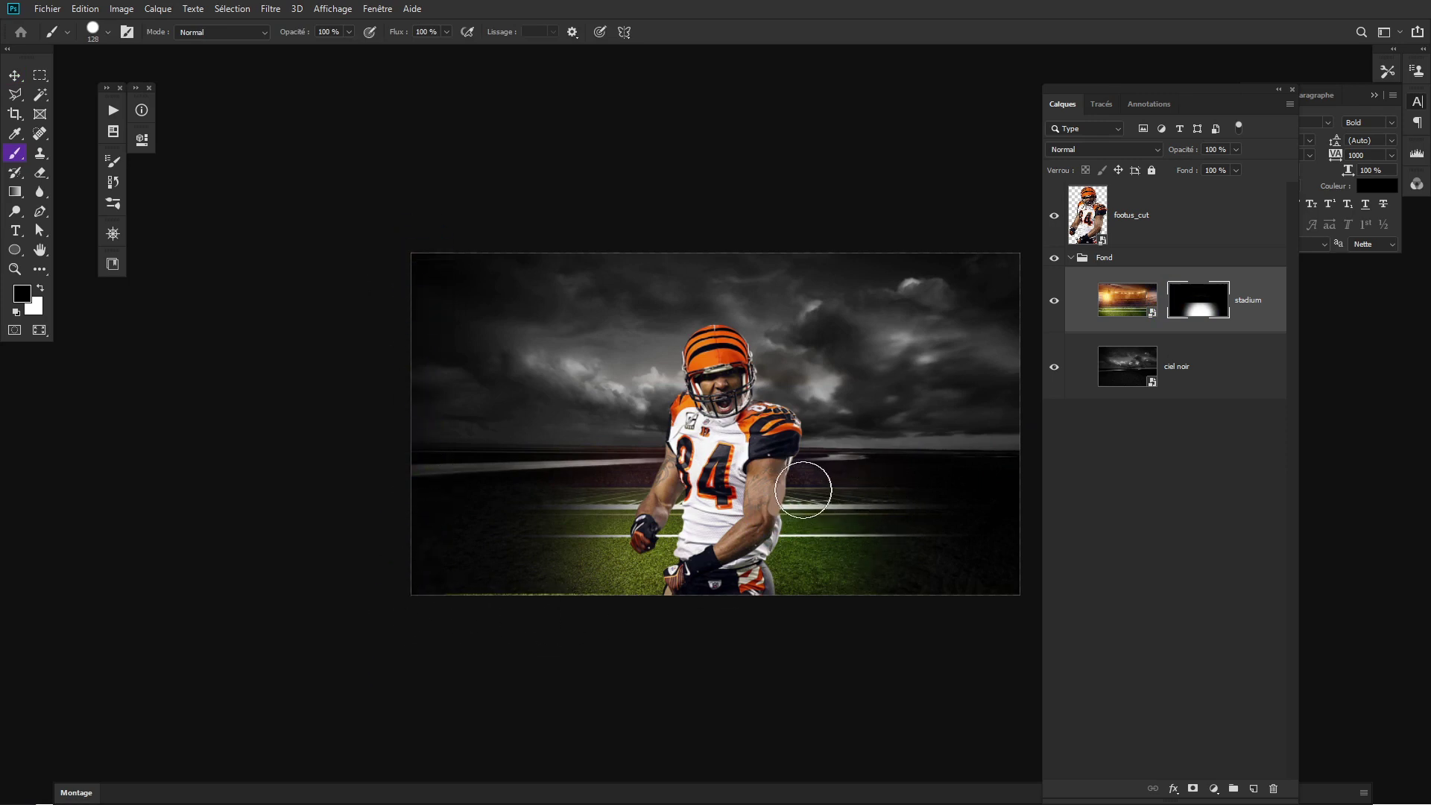
key("v")
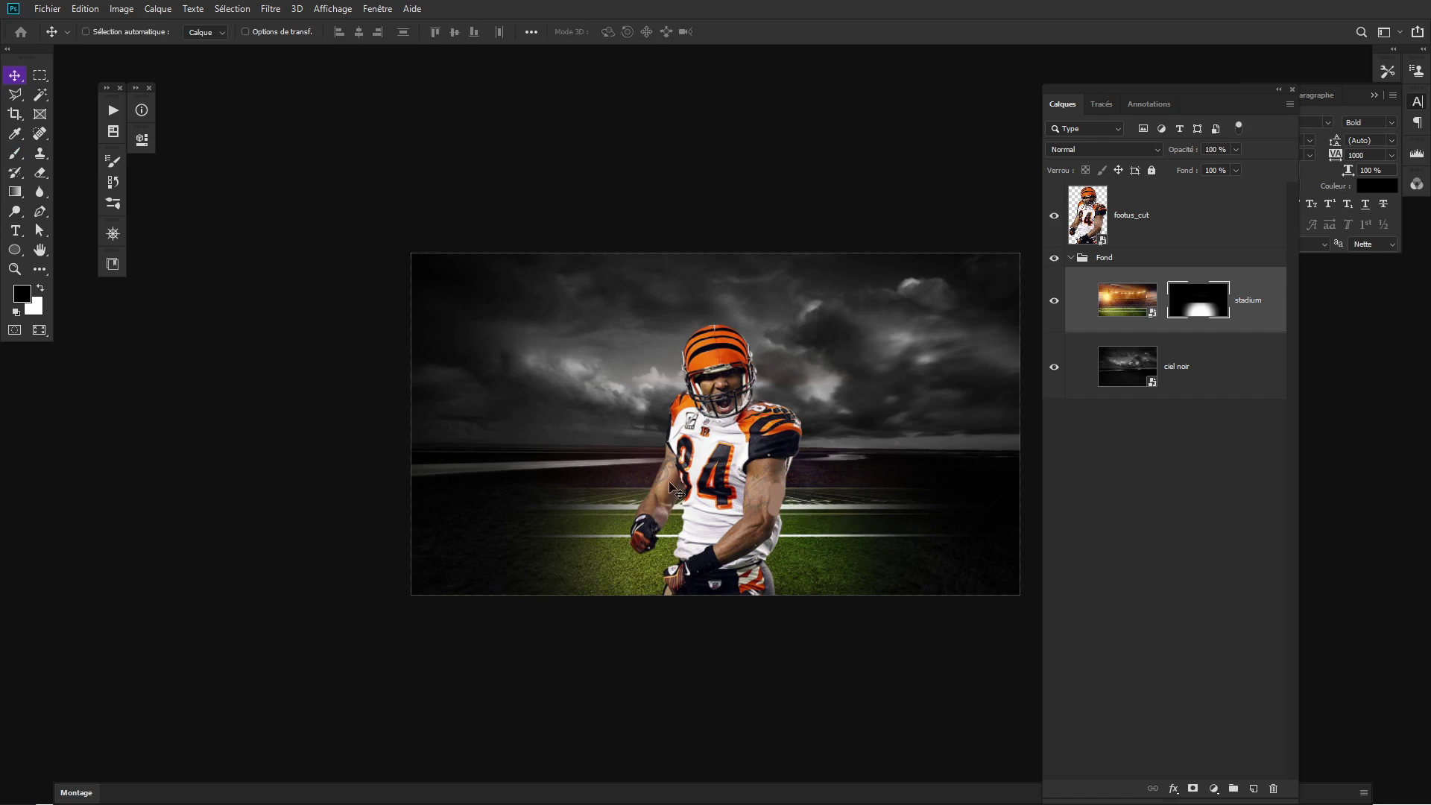
Duplicate the footus_cut layer and rasterize the copy, footus_cut copie.
left_click(1129, 223)
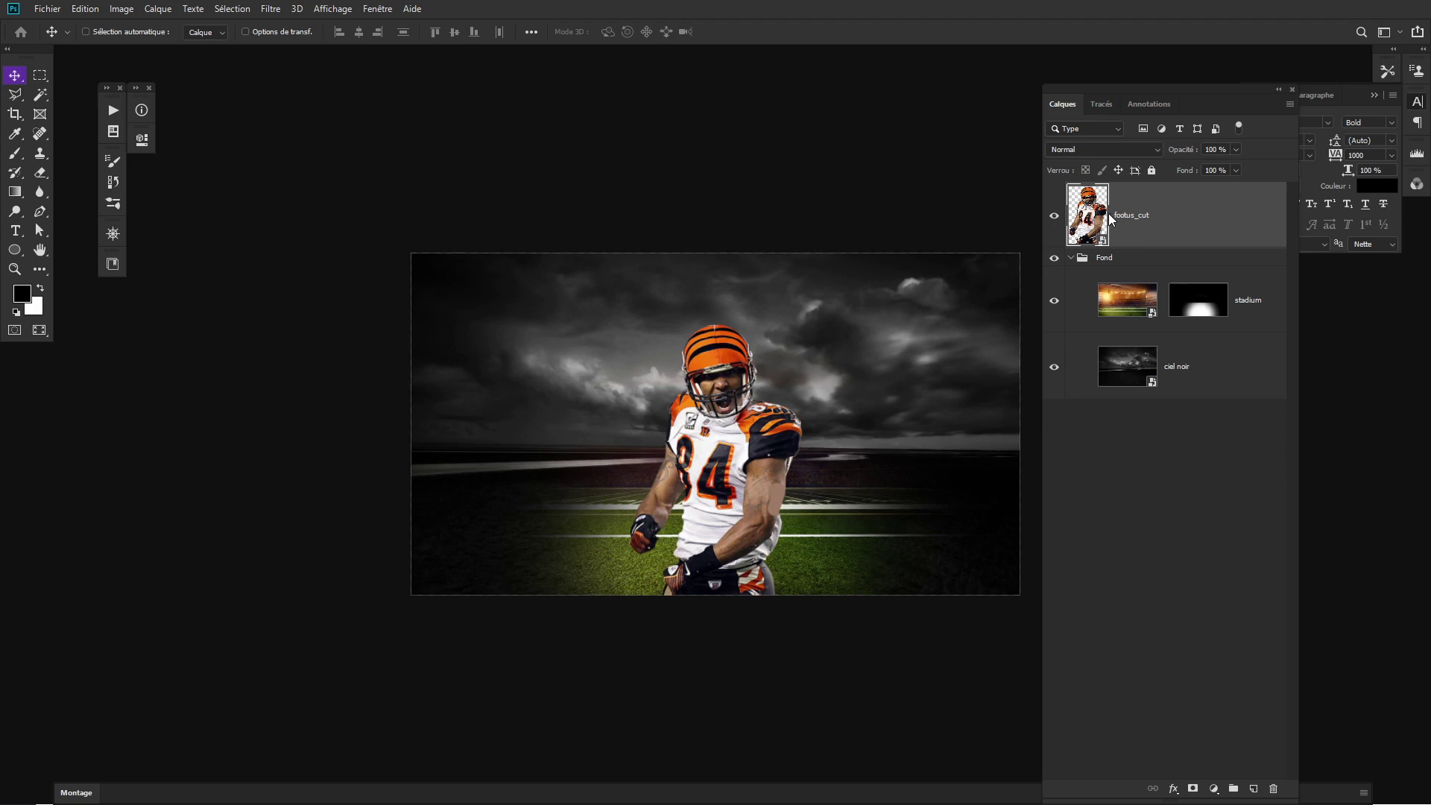
key("ctrl+j")
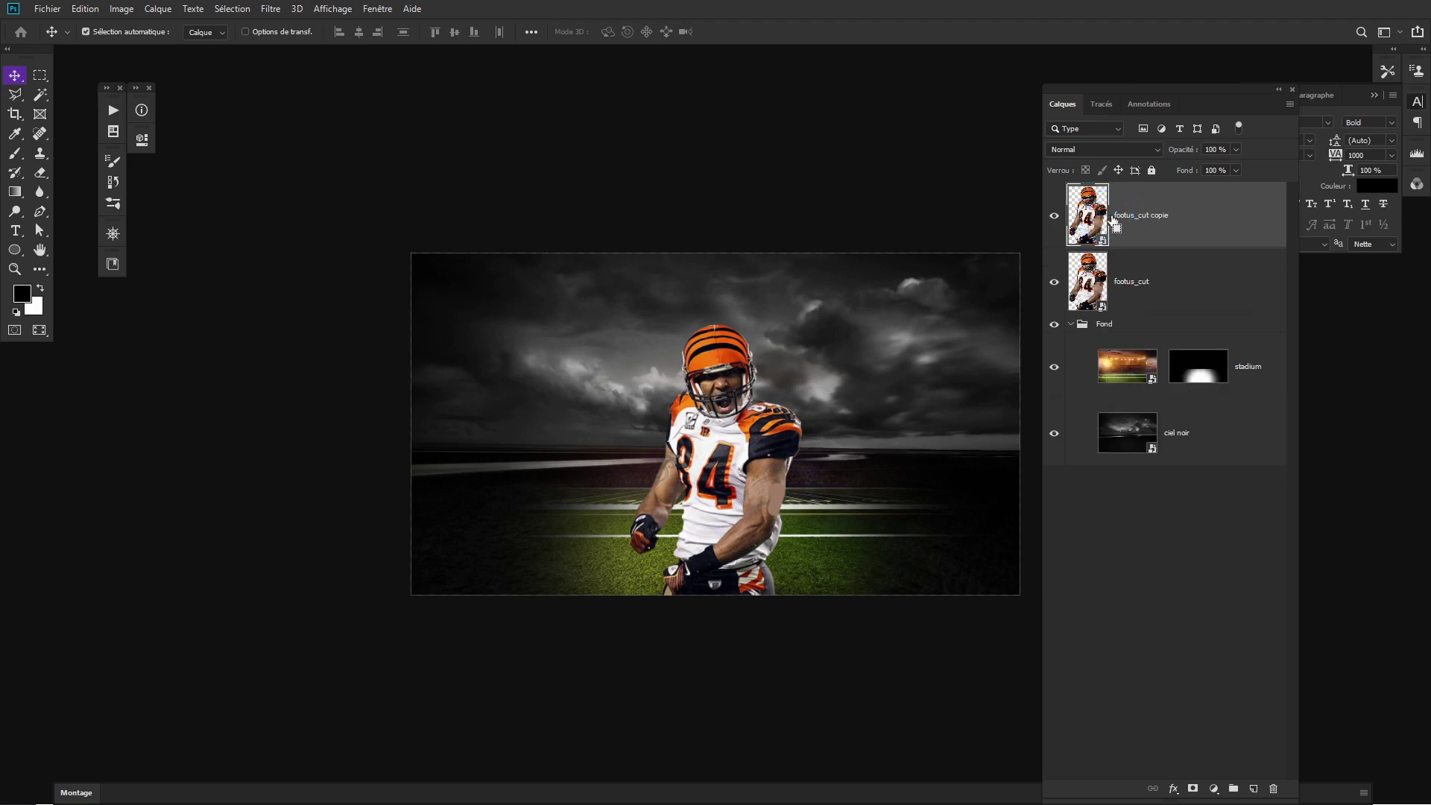
left_click(1012, 291)
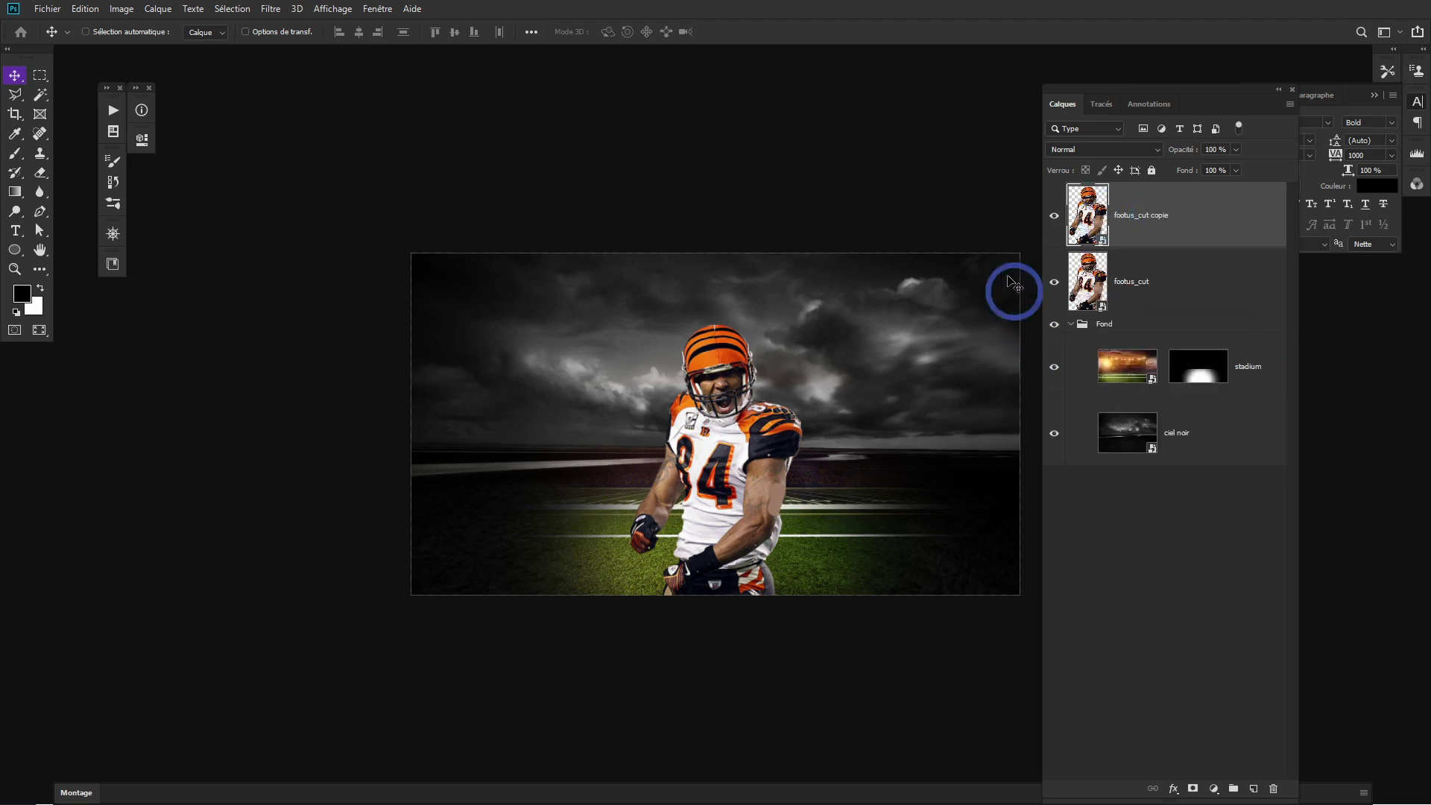
left_click(124, 9)
left_click(141, 48)
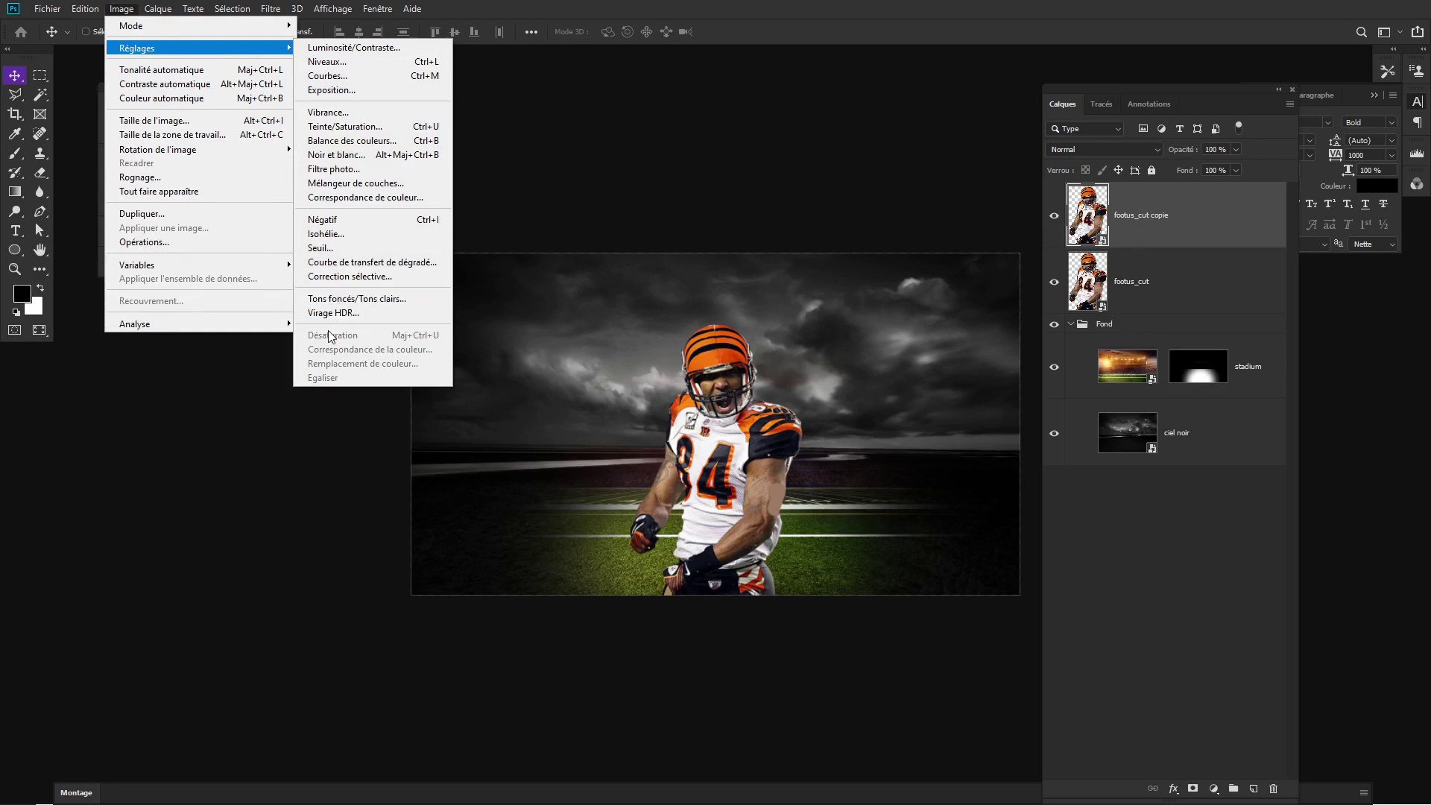
key("Escape")
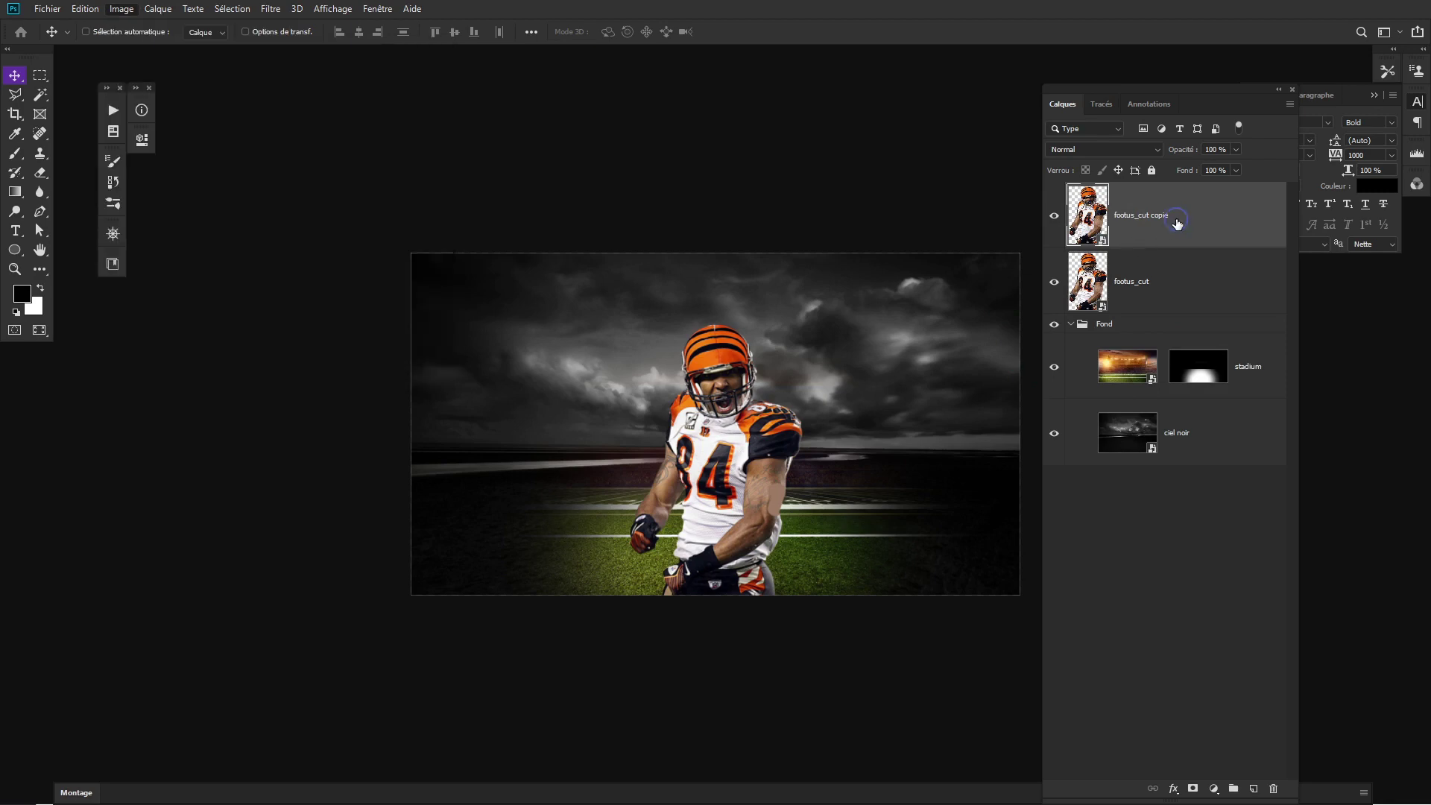
left_click(1192, 230)
right_click(1192, 230)
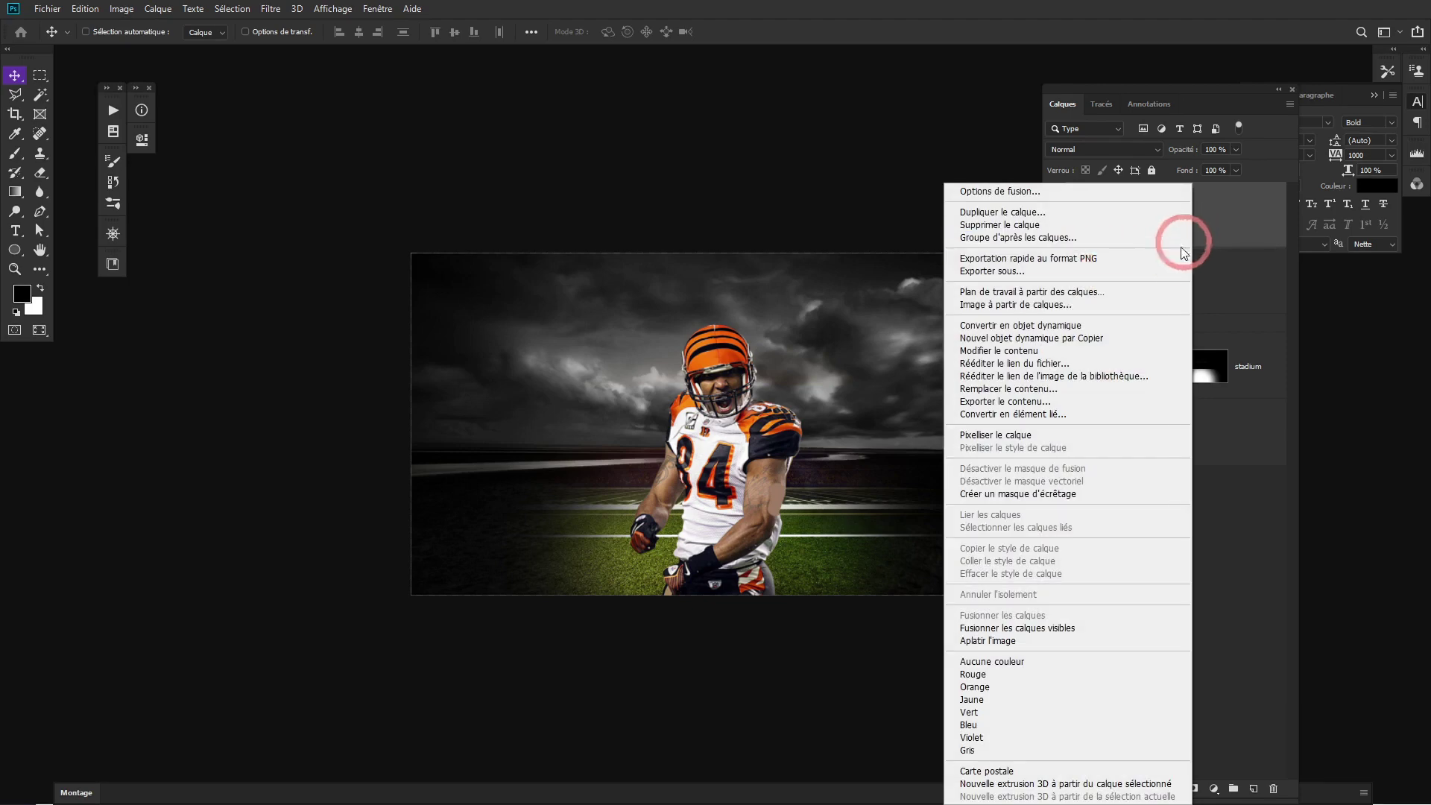
left_click(1095, 435)
left_click(1116, 305)
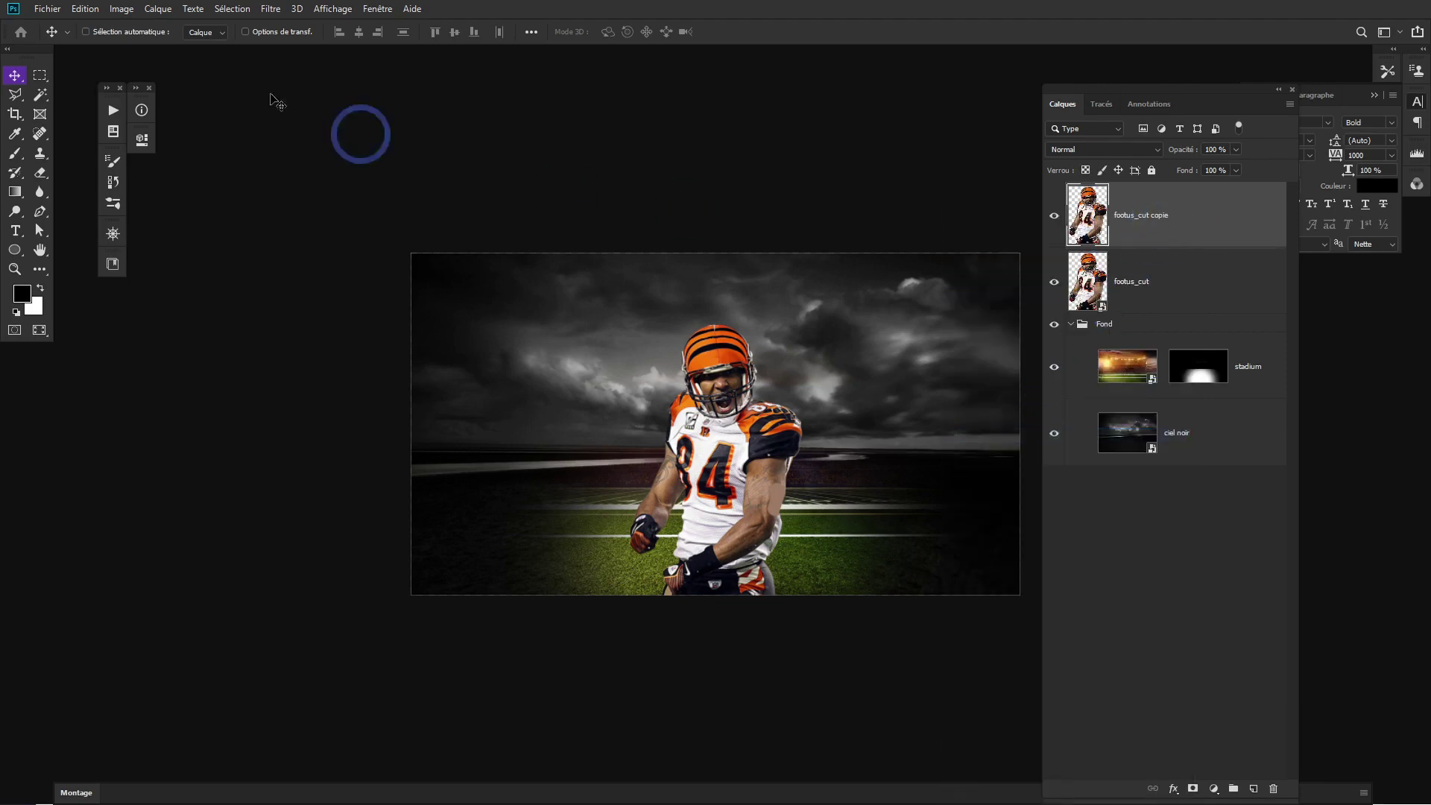
Desaturate the footus_cut copie layer to grey.
left_click(121, 9)
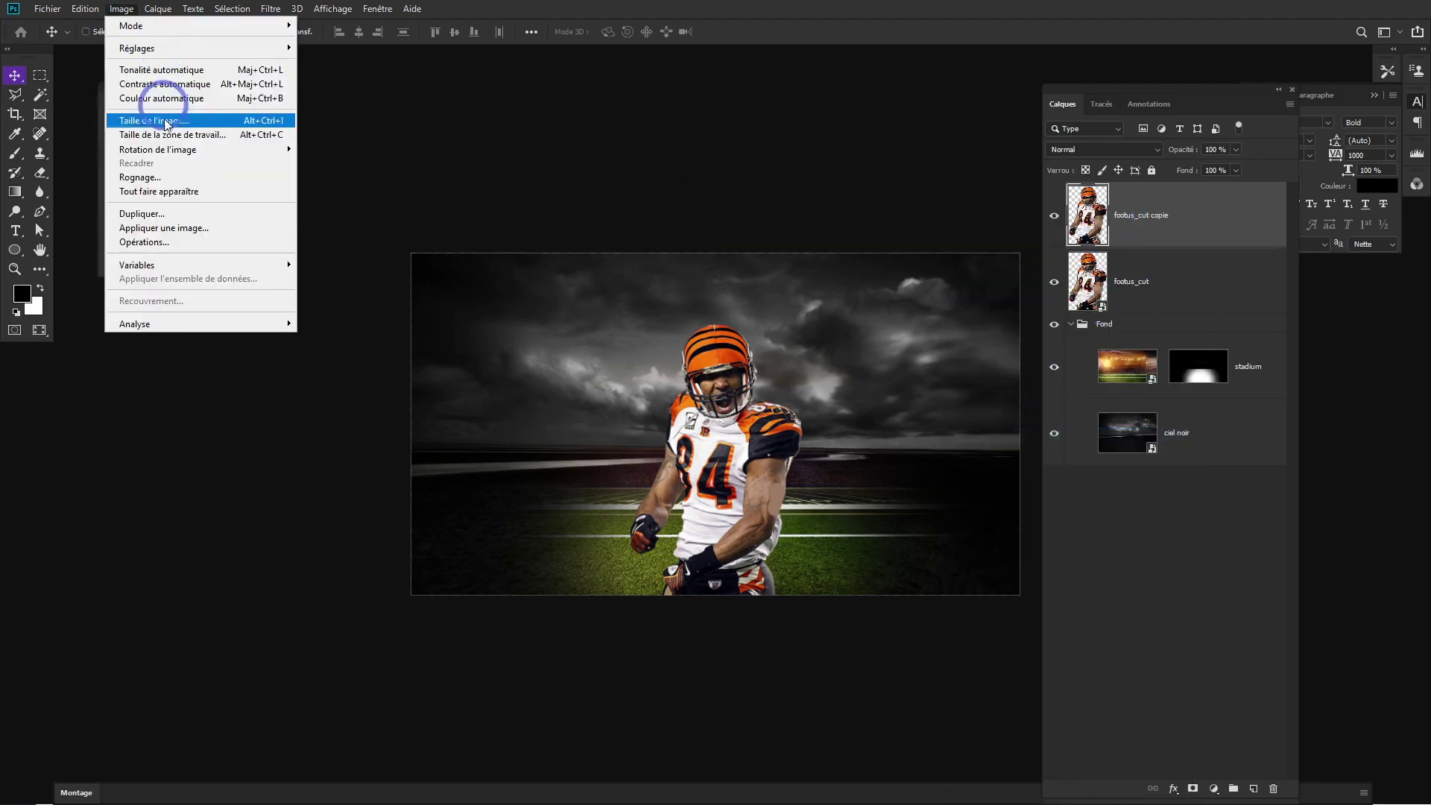
left_click(168, 49)
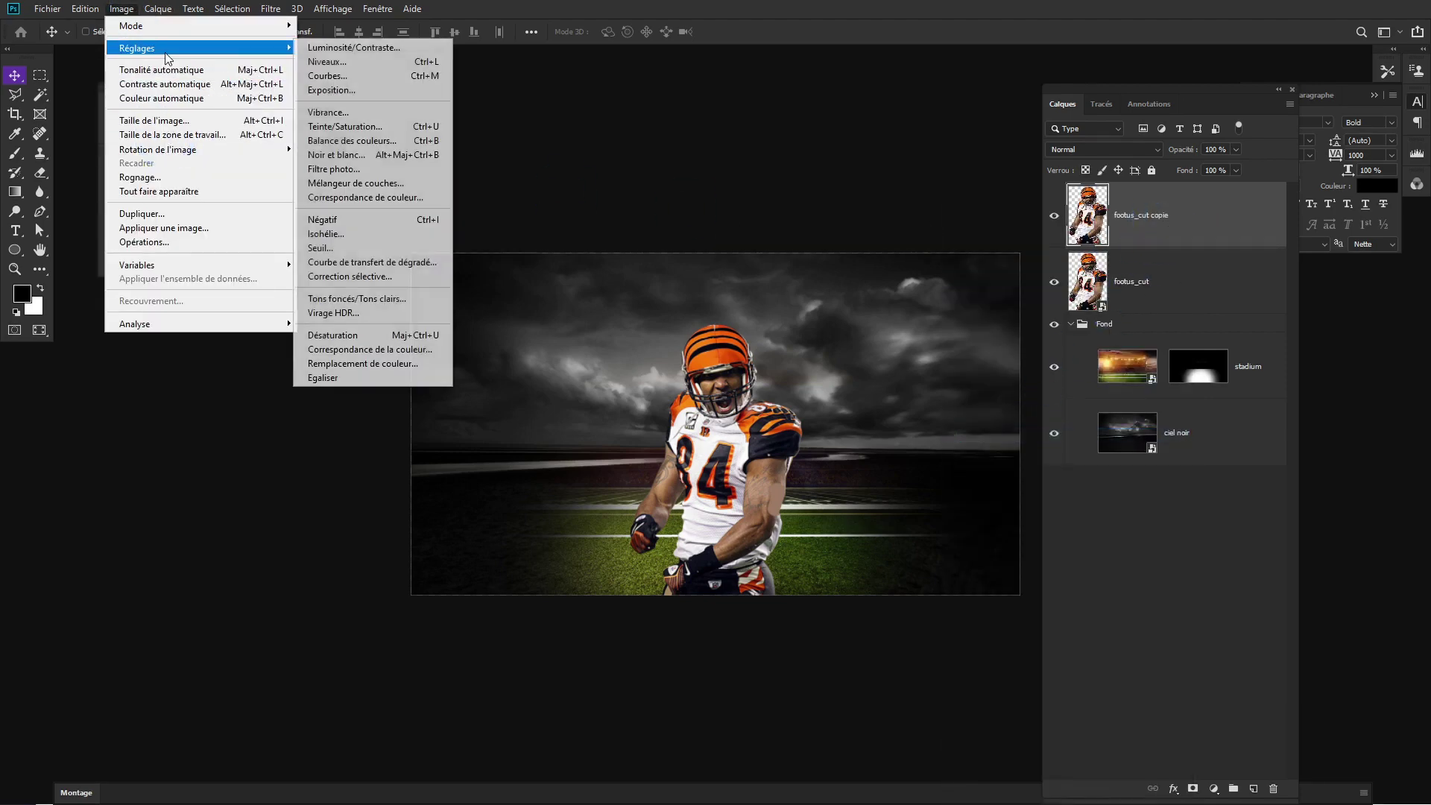
left_click(395, 335)
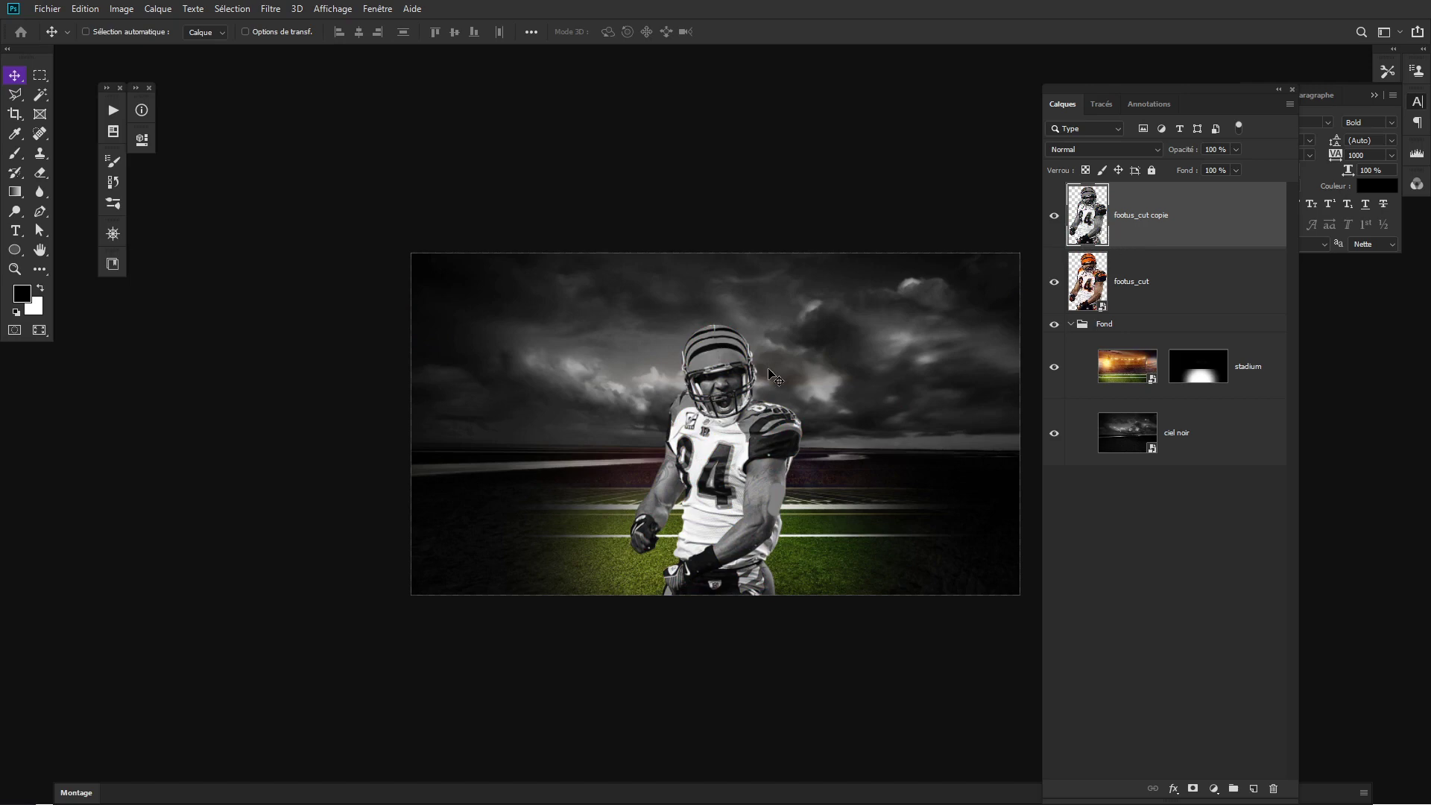
left_click(734, 457, "ctrl")
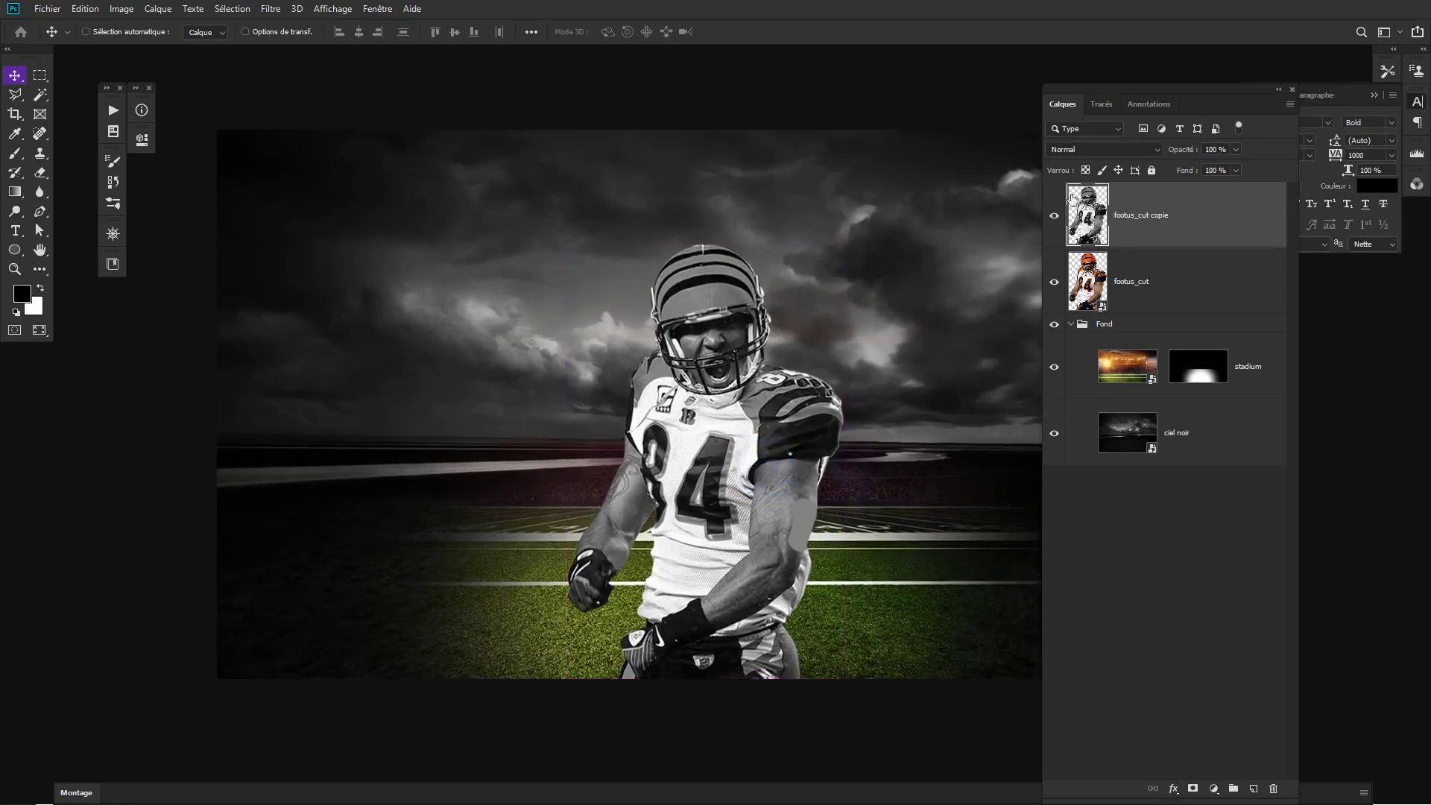
Darken the grey player copy with a Curves point pulled from 120 down to 73.
left_click(118, 10)
mouse_move(137, 48)
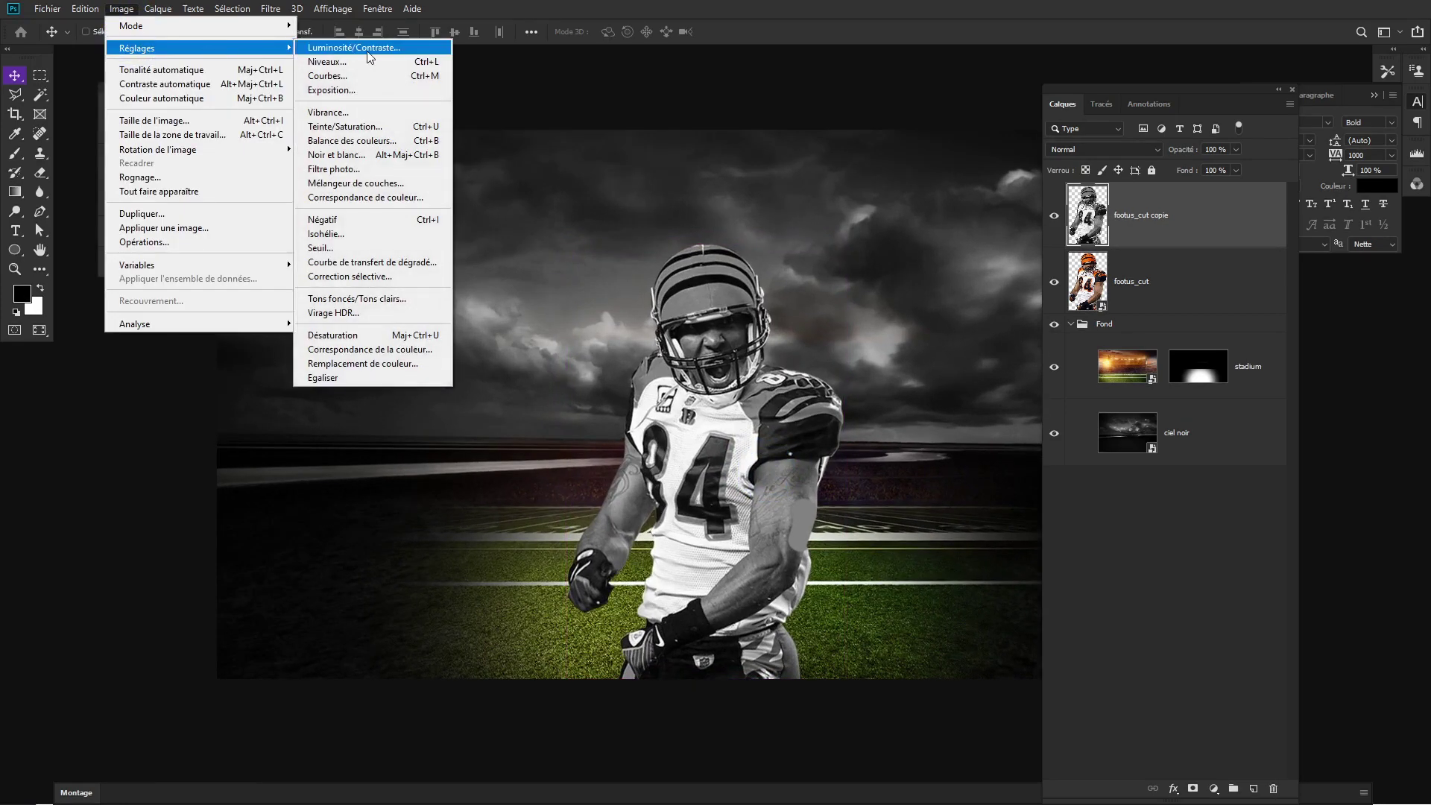
left_click(368, 75)
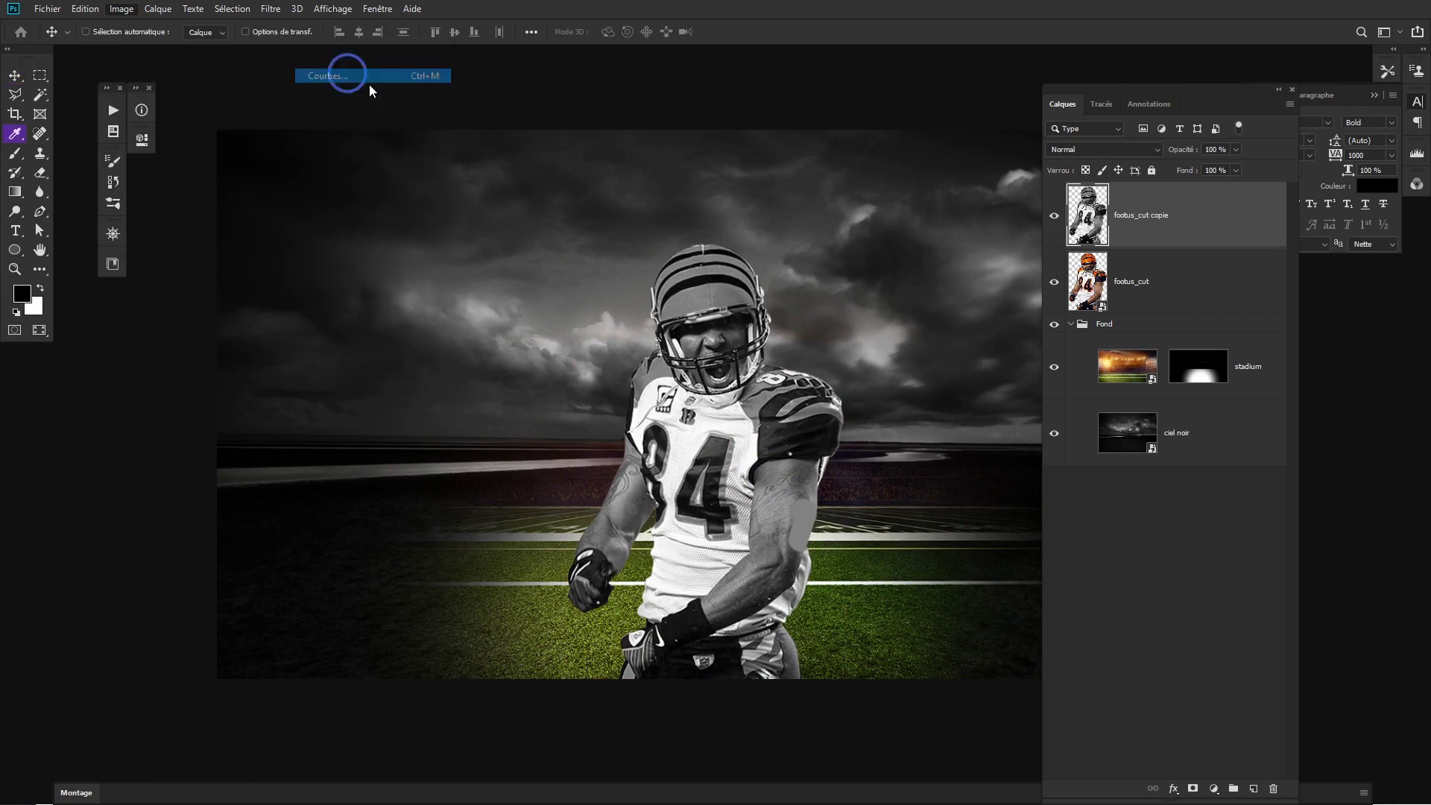
left_click_drag(967, 278, 977, 285)
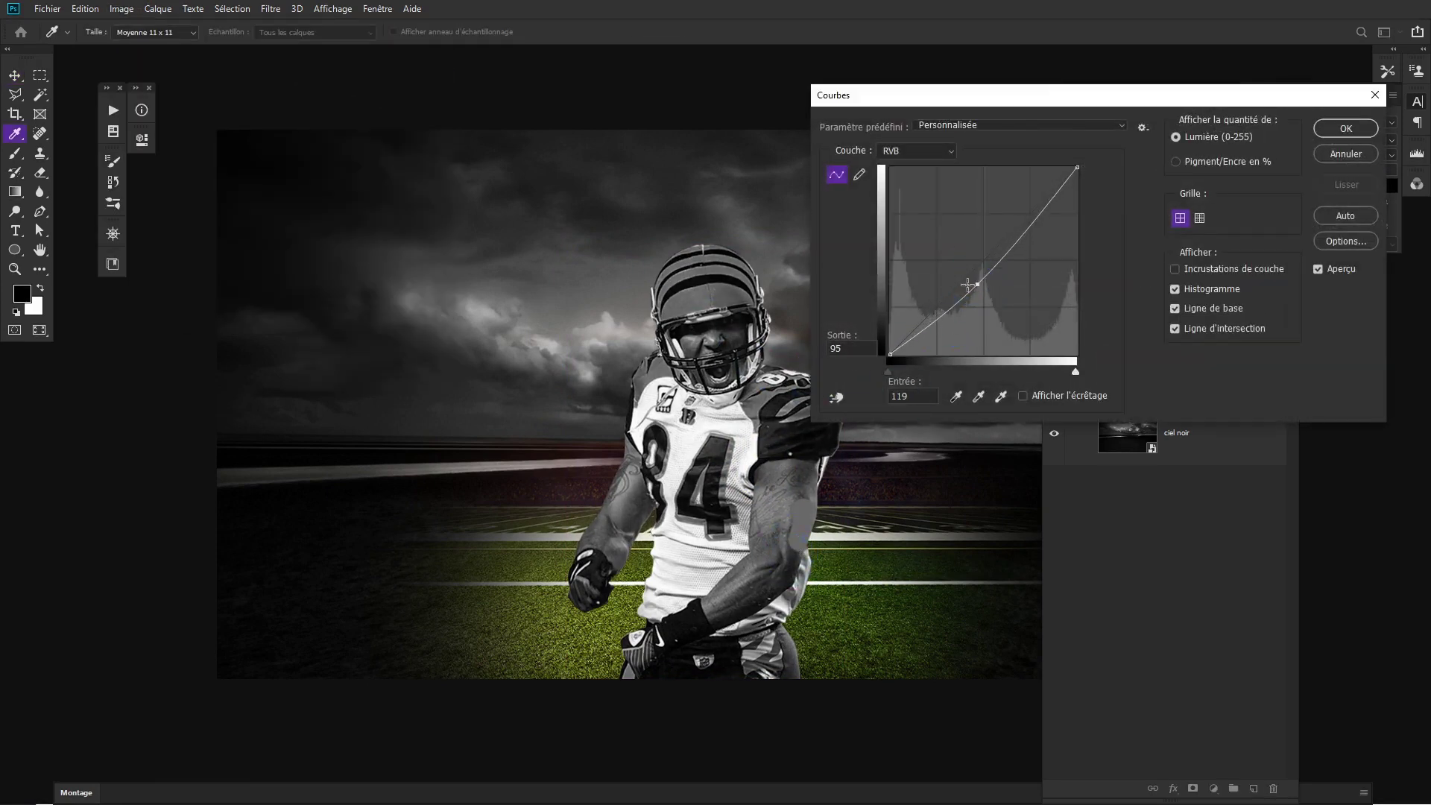
left_click_drag(973, 295, 975, 313)
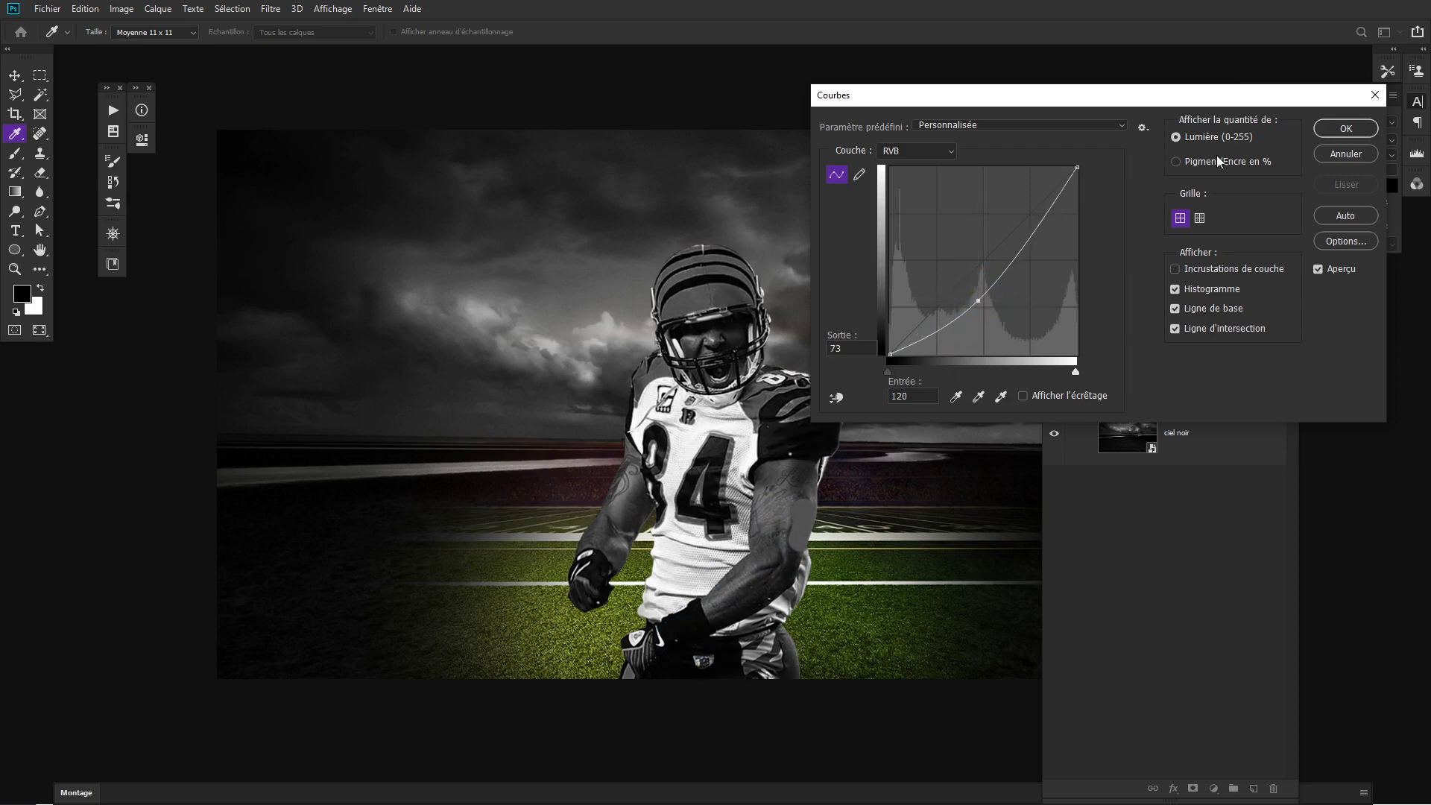
left_click(1374, 130)
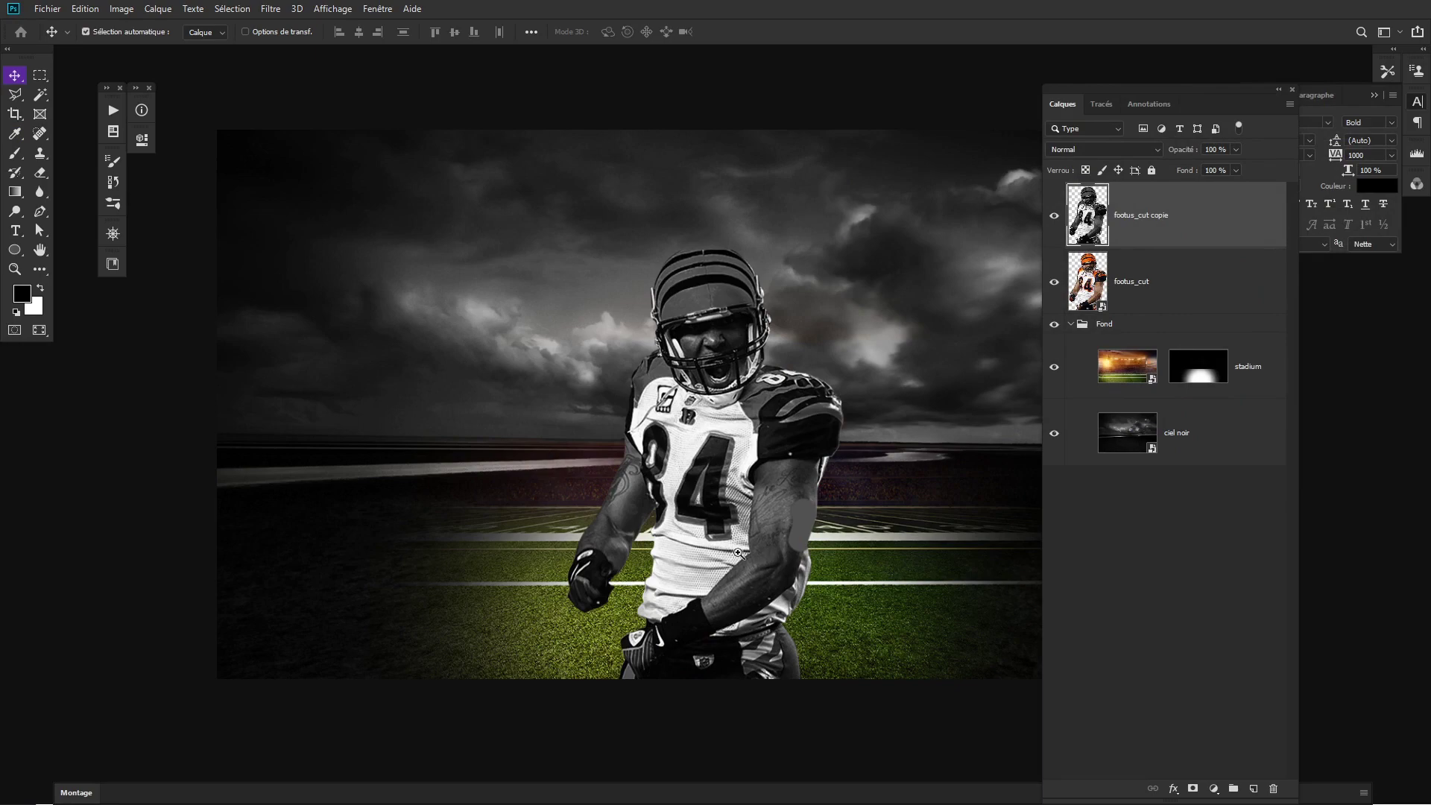
left_click_drag(775, 559, 802, 447)
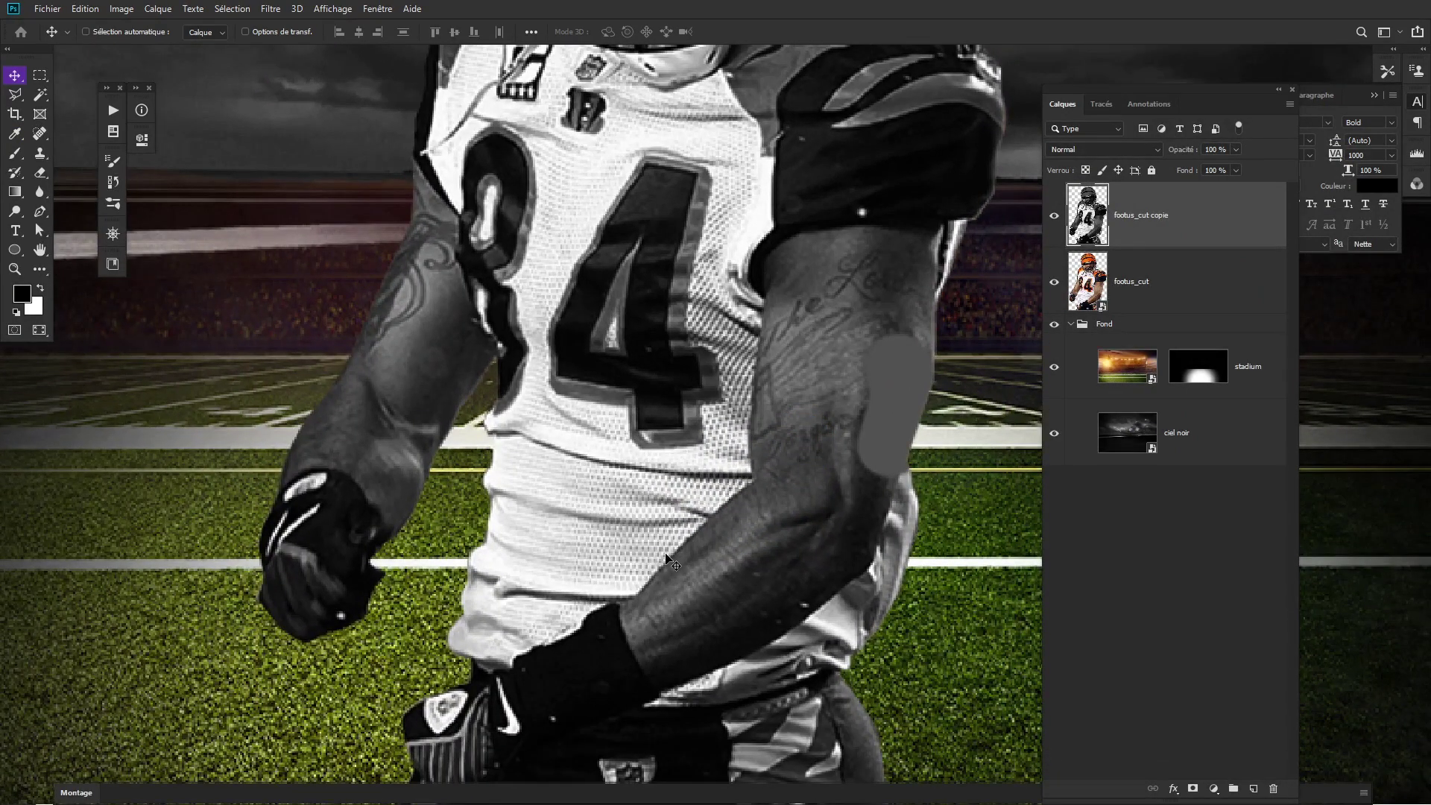
With the Polygonal Lasso, trace up the arm's inner edge and across the upper arm.
left_click(15, 94)
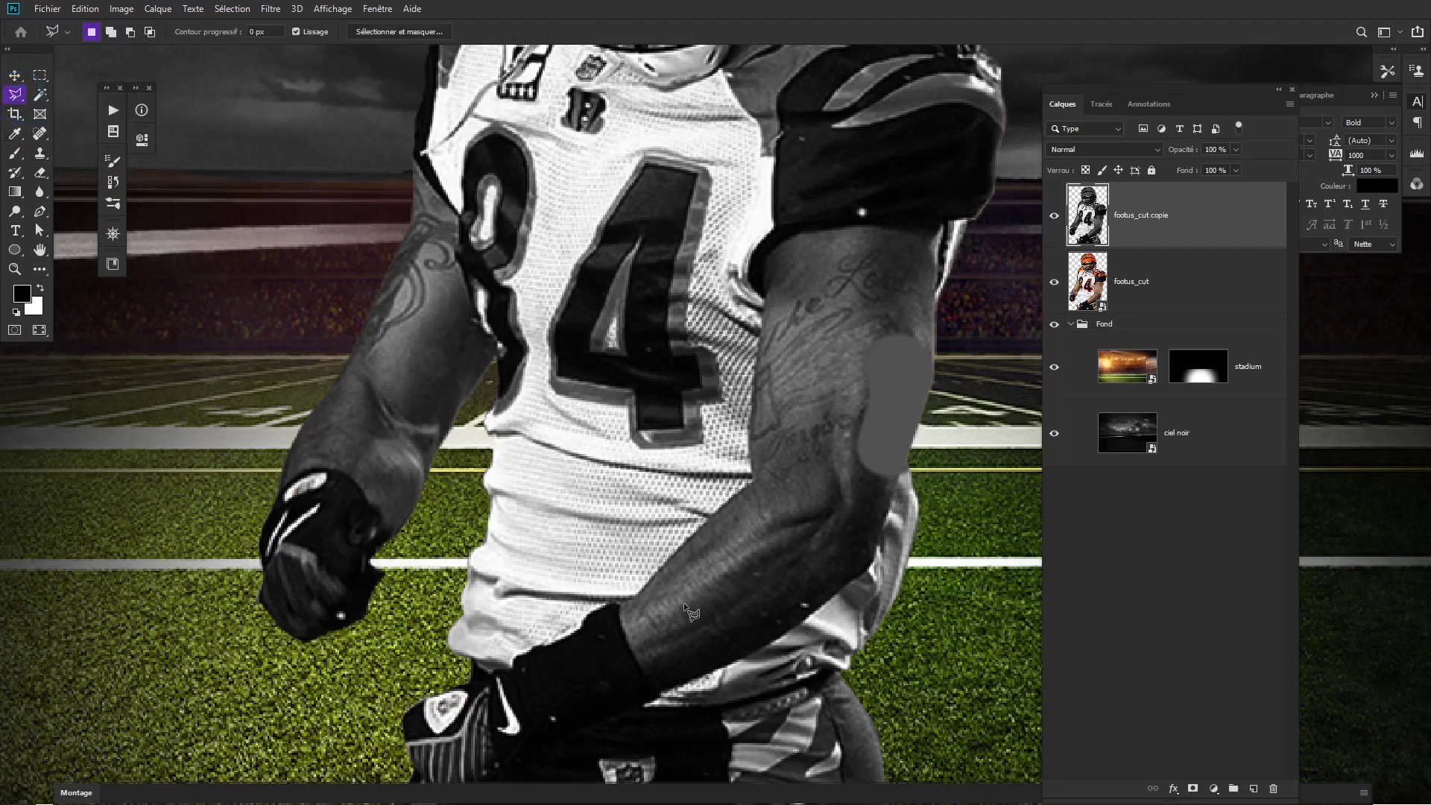
left_click(633, 599)
left_click(739, 498)
left_click(753, 391)
left_click(759, 343)
left_click(766, 271)
left_click(768, 266)
left_click(779, 249)
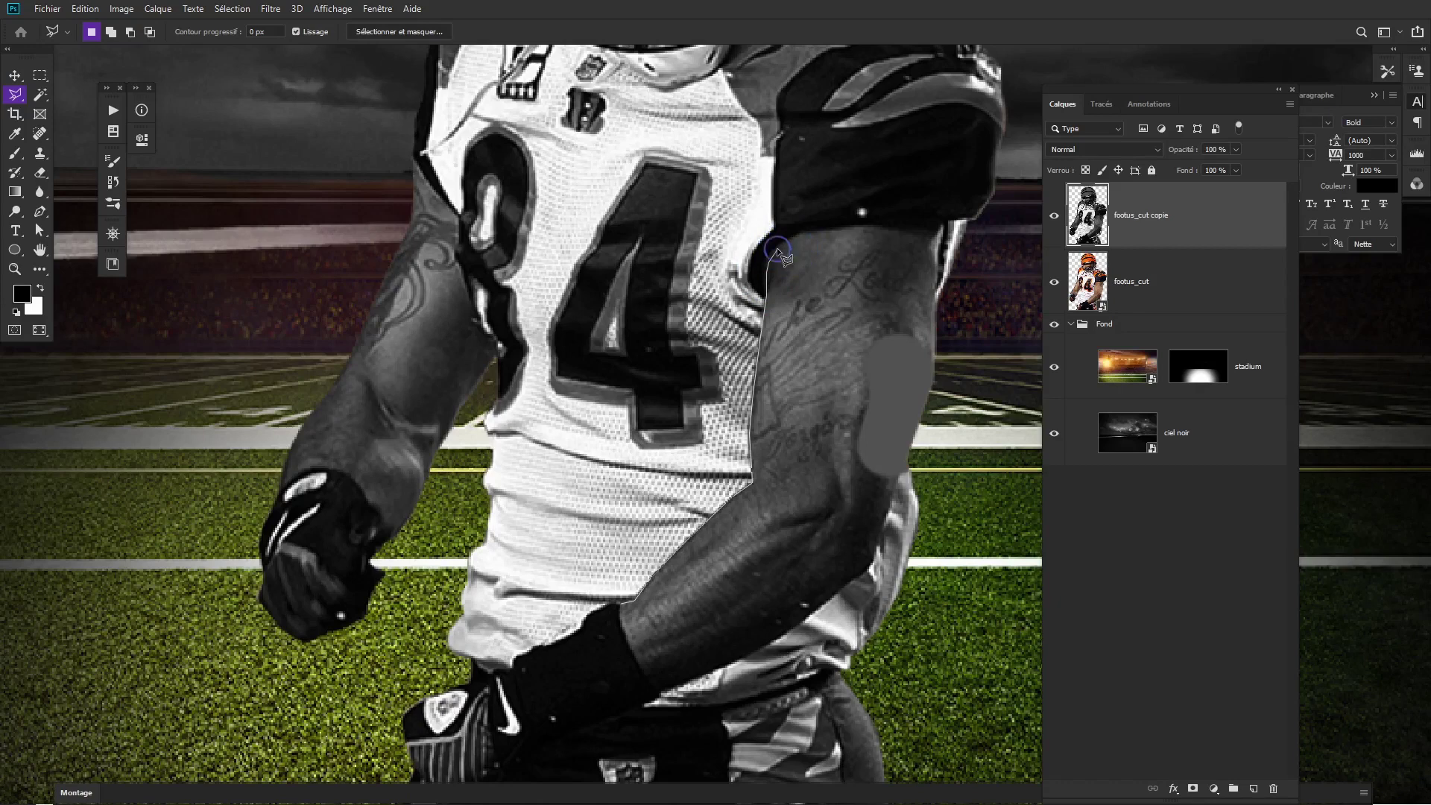
left_click(851, 225)
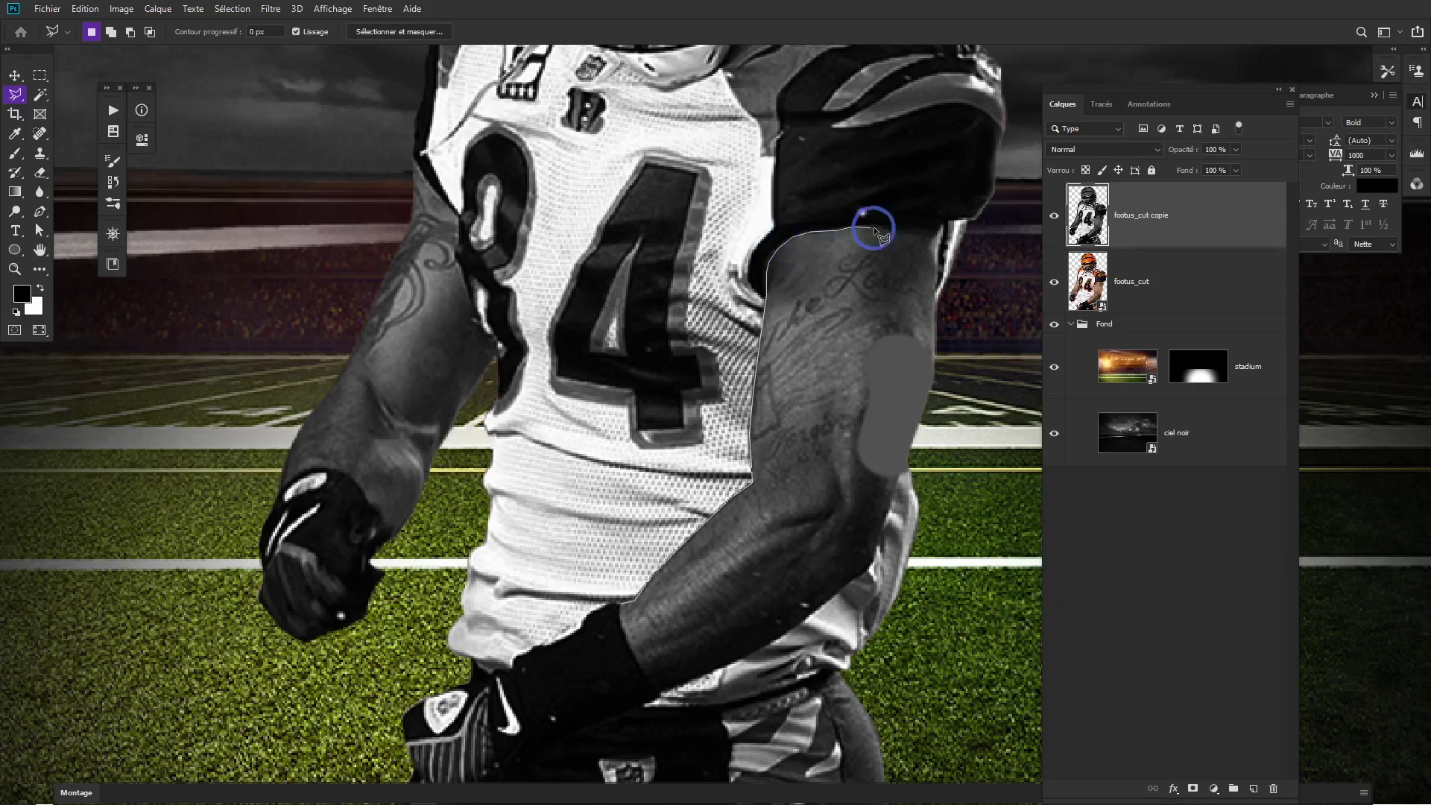
left_click(930, 239)
left_click(930, 386)
Close the outline around the elbow, forearm and wristband, then mask the grey copy to it.
left_click(909, 453)
left_click(877, 541)
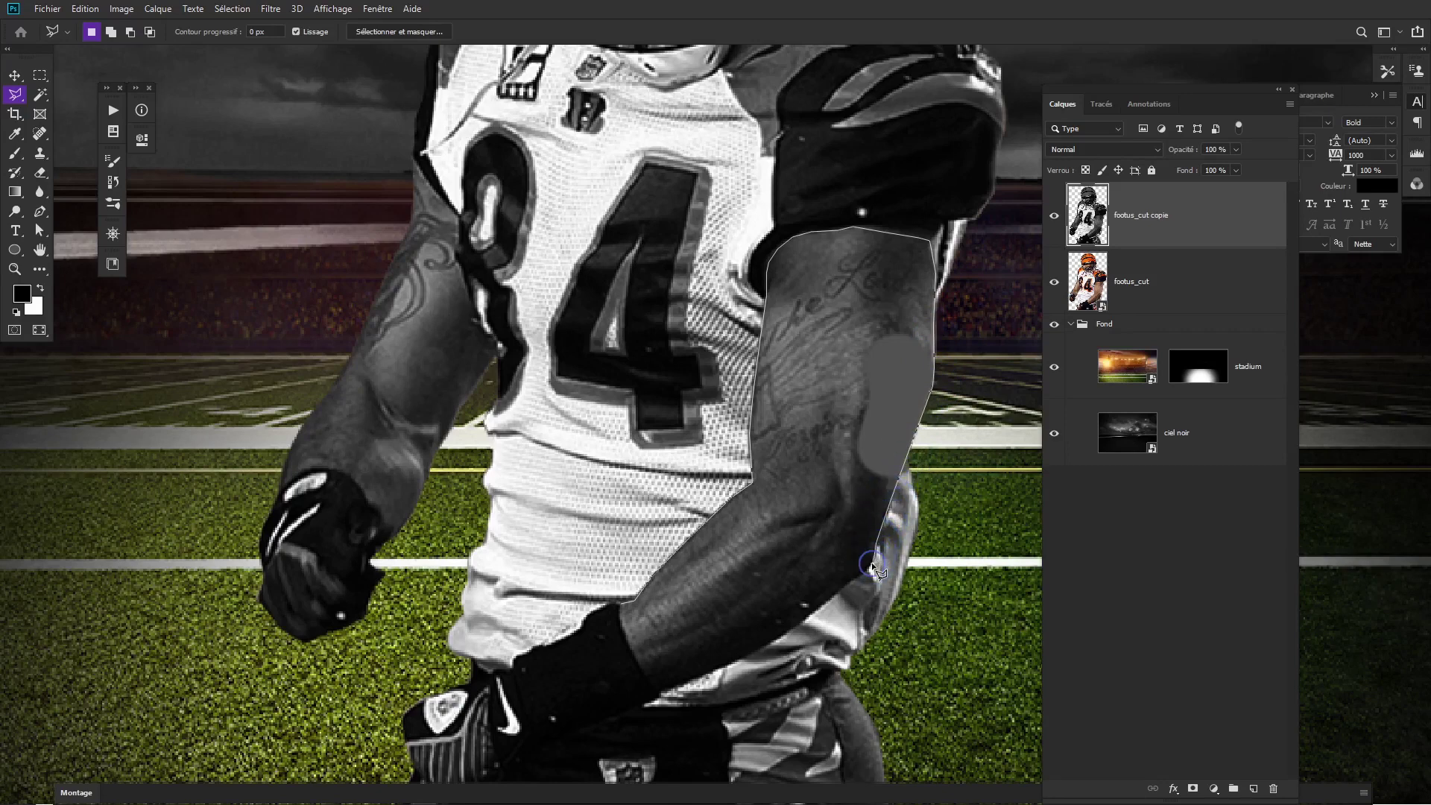
left_click(864, 574)
left_click(771, 631)
left_click(735, 664)
left_click(681, 677)
left_click(656, 699)
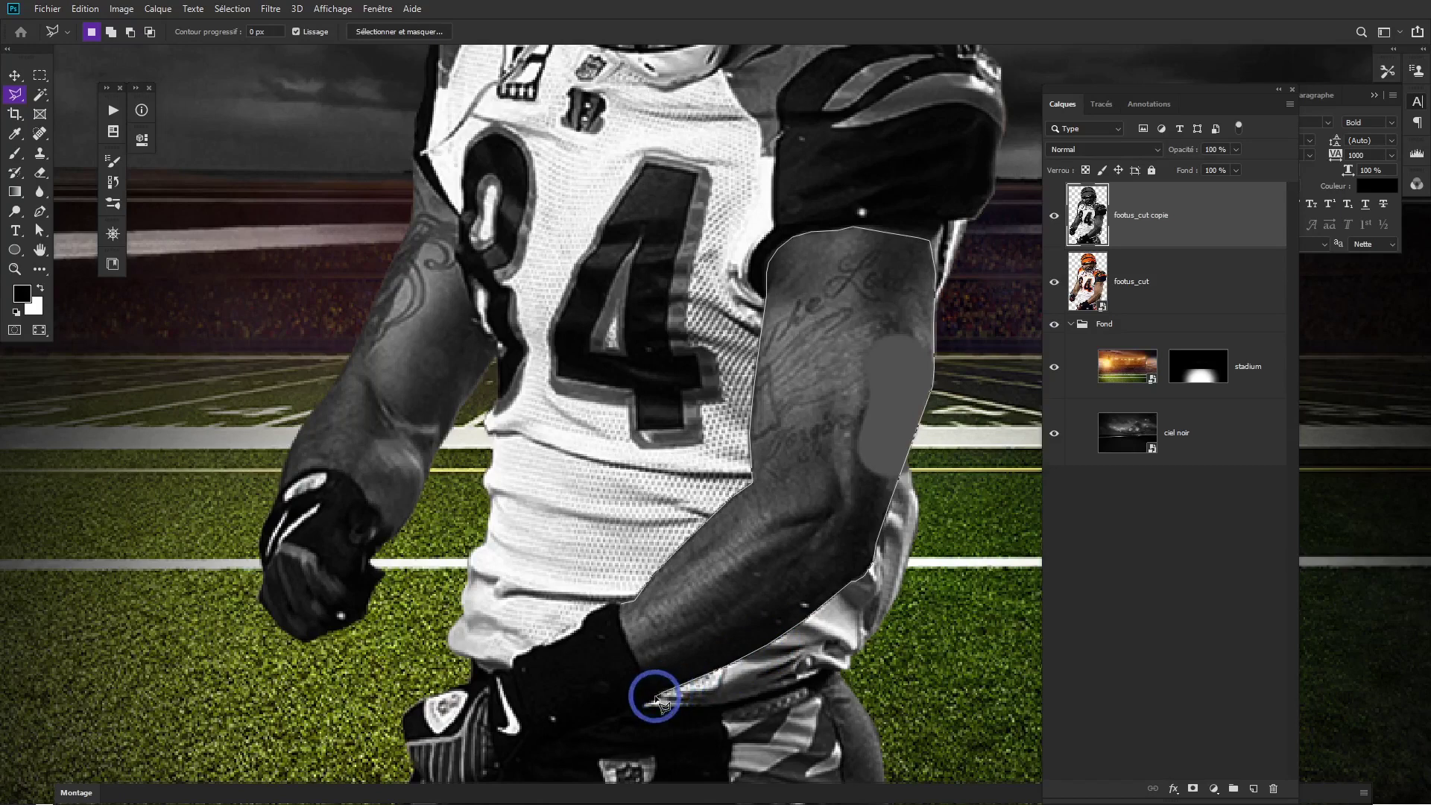
left_click(635, 661)
left_click(621, 620)
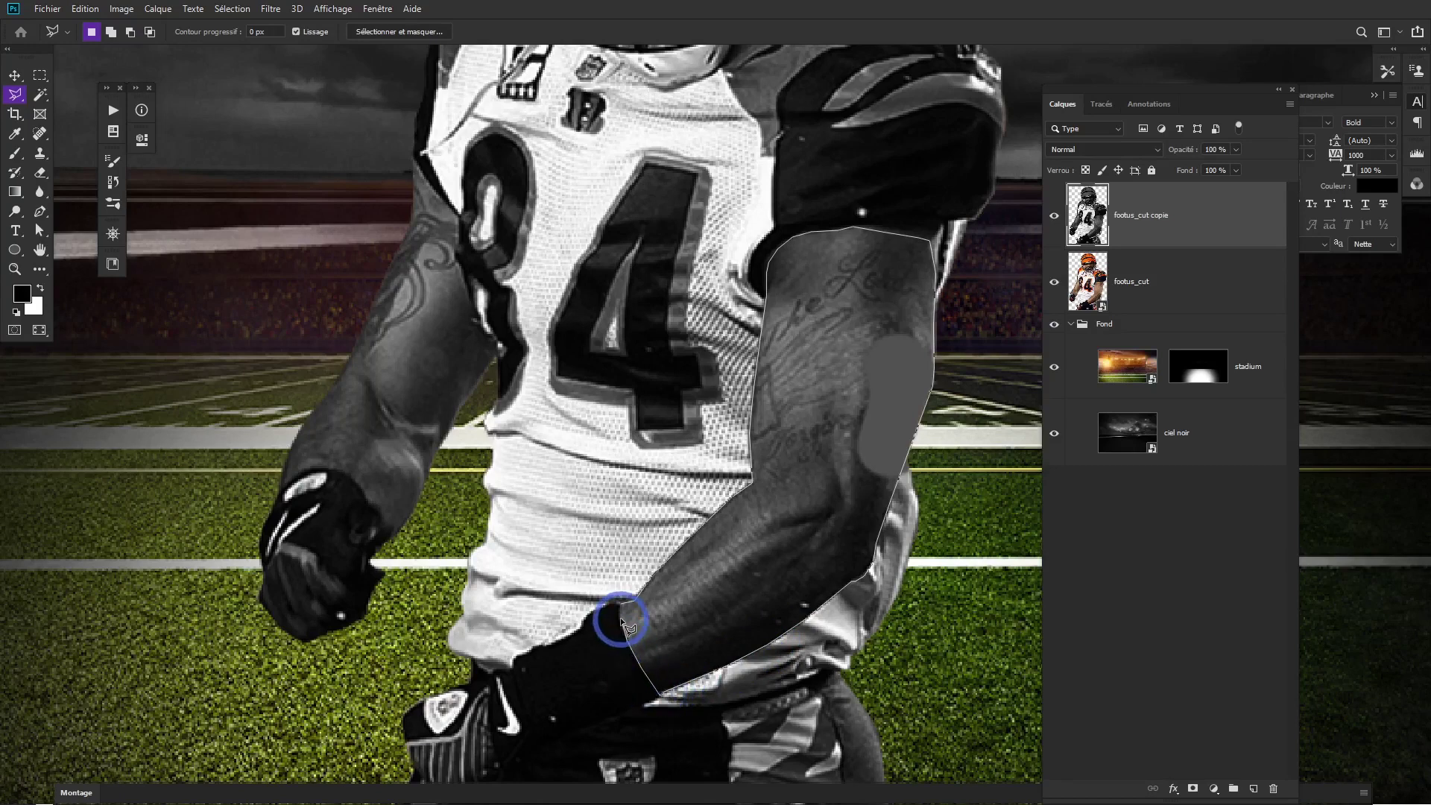
left_click(626, 619)
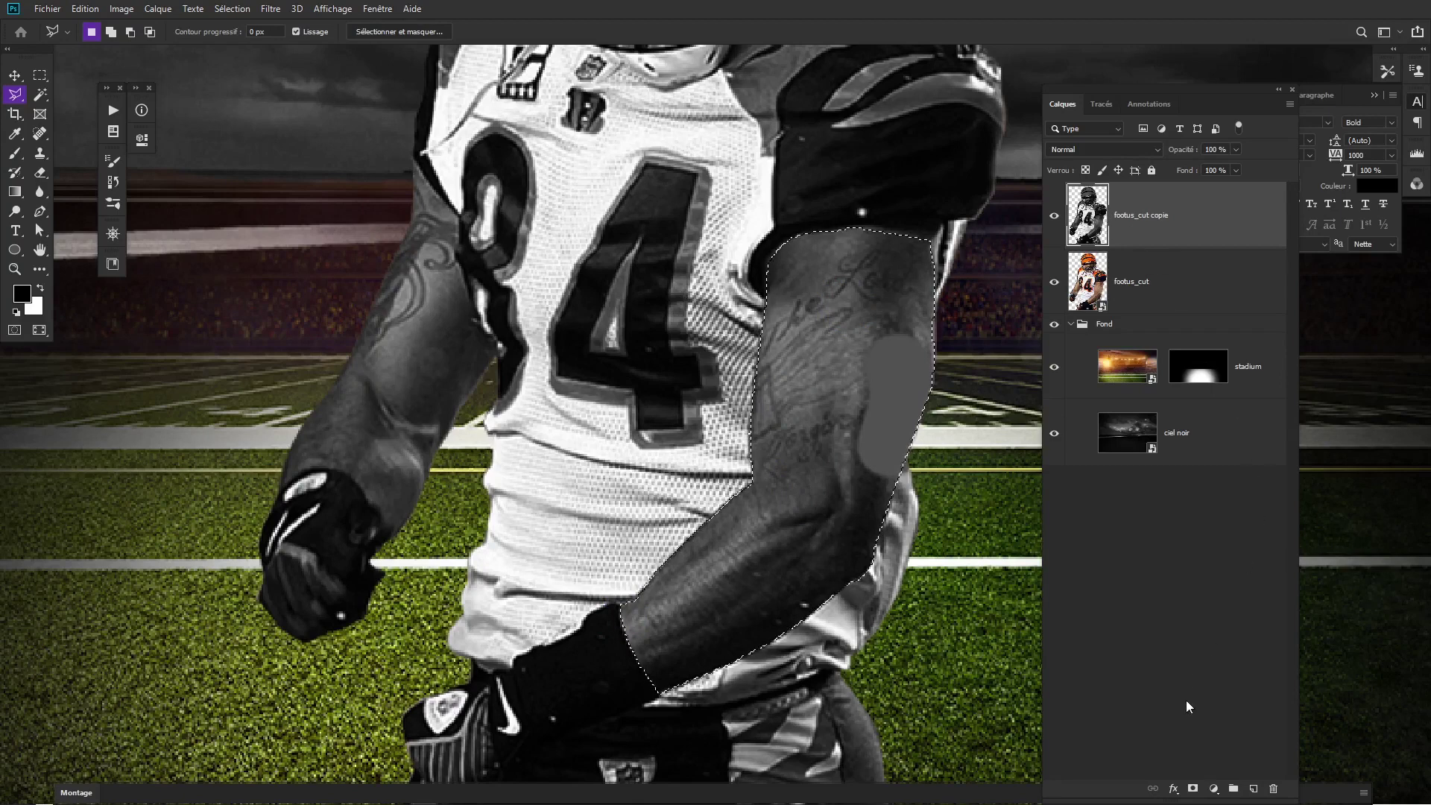
left_click(1191, 788)
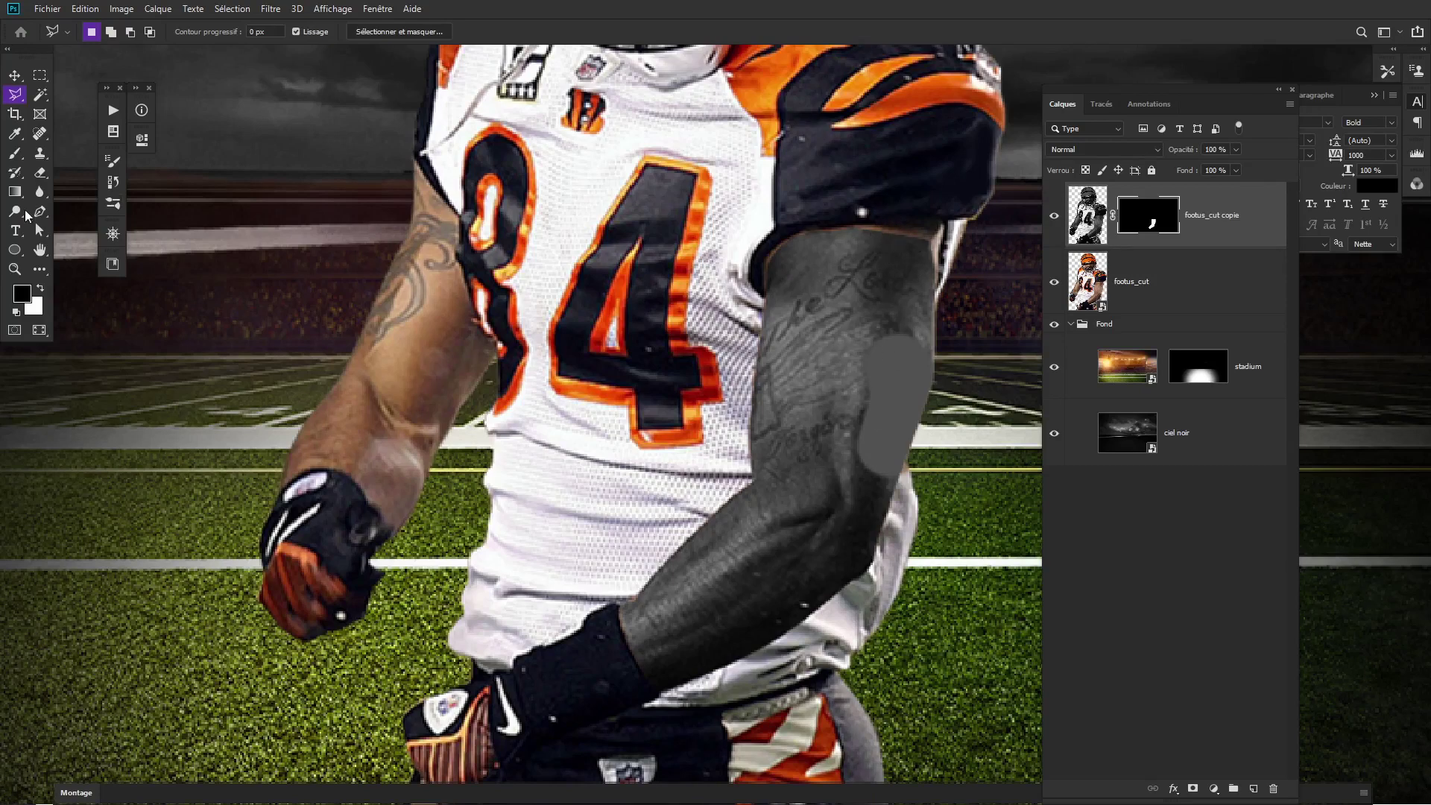
Brush the grey arm's mask around the armpit, then zoom out to the whole composite.
left_click(17, 153)
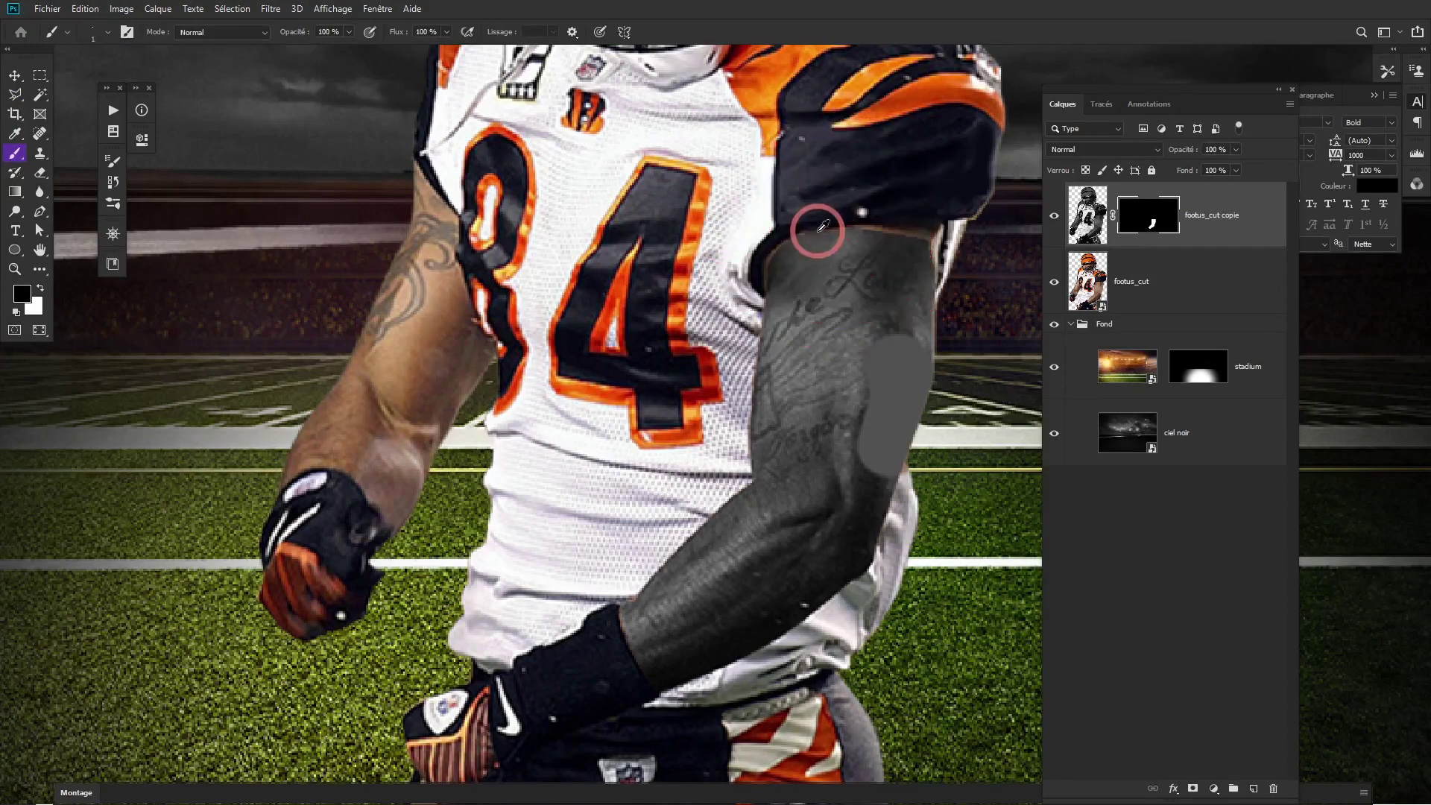
left_click_drag(764, 272, 780, 258)
key("x")
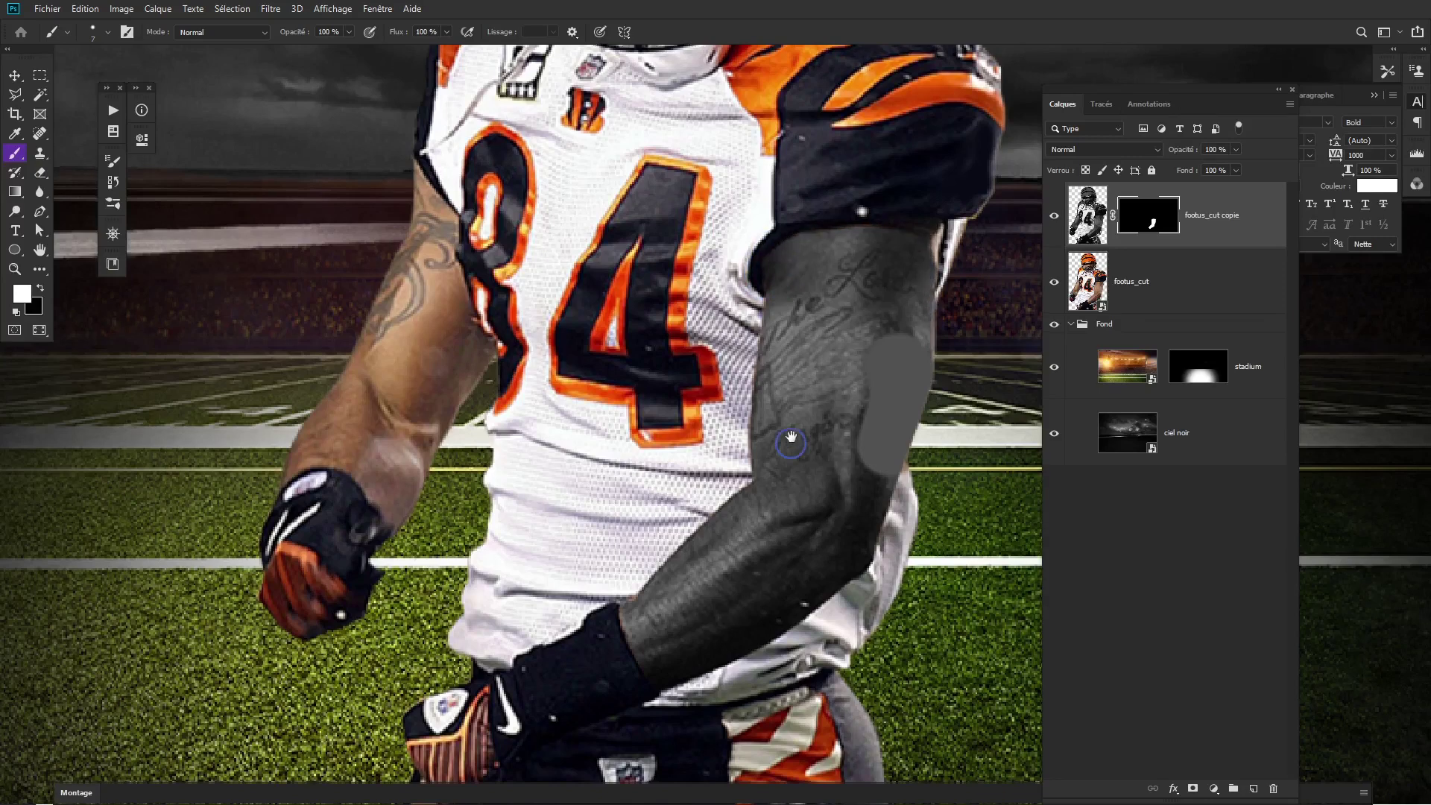
scroll(745, 484, "down", 1)
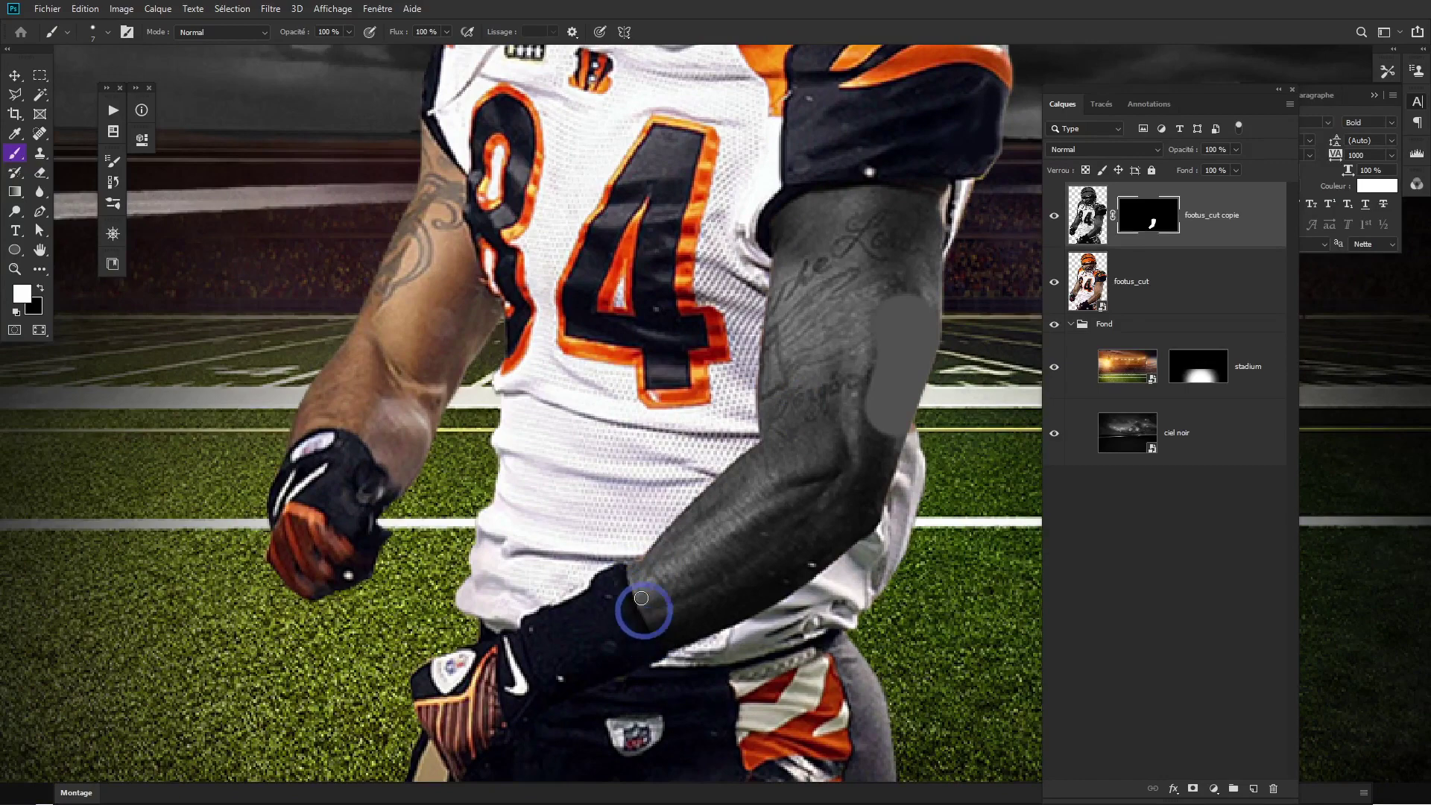
left_click(737, 523, "alt")
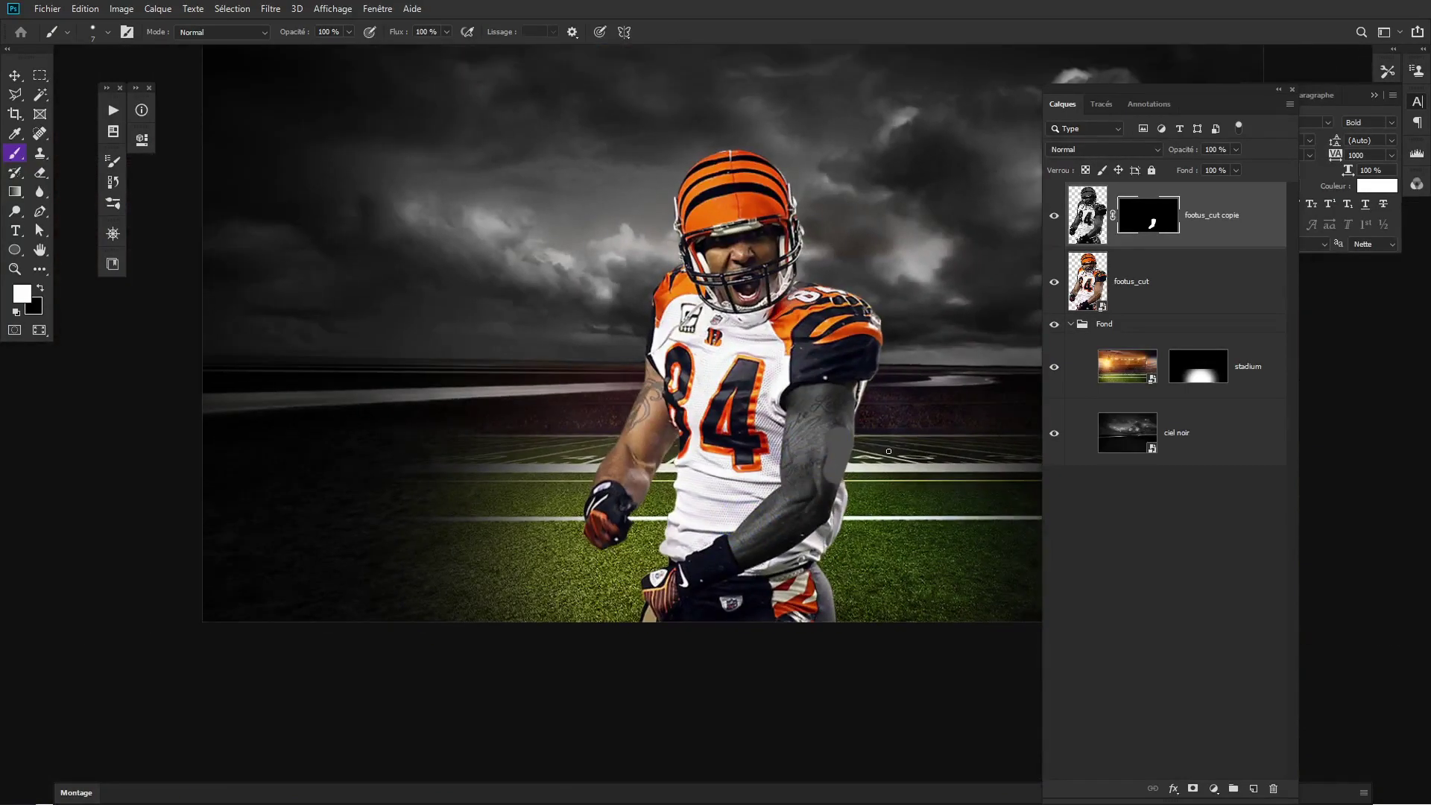
Drag lave.jpg from the Source folder into the composite.
key("alt+Tab")
key("Tab")
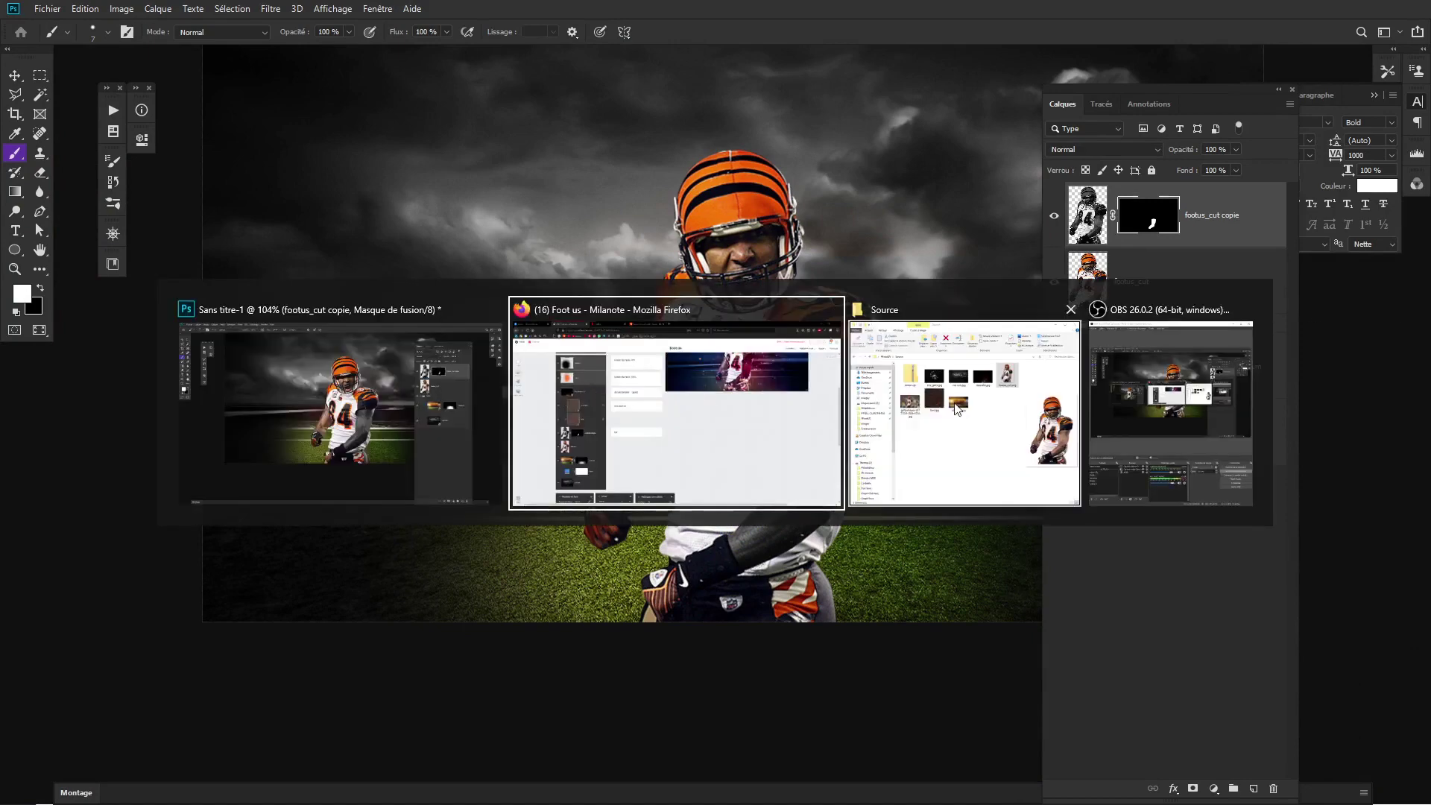
left_click(1046, 447)
left_click_drag(1044, 446, 663, 471)
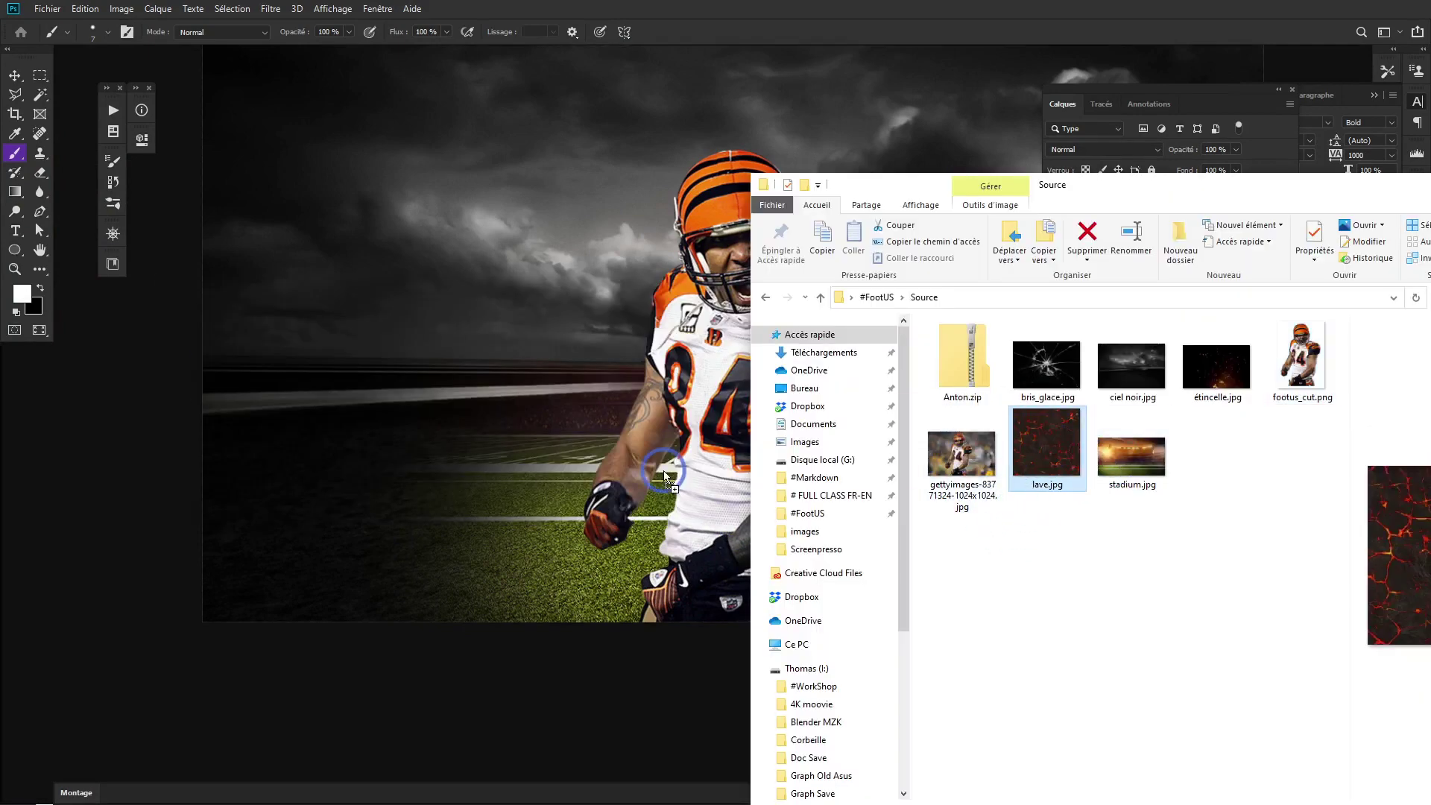
Scale the lava image to about 50% and position it over the grey arm.
left_click_drag(897, 337, 946, 409)
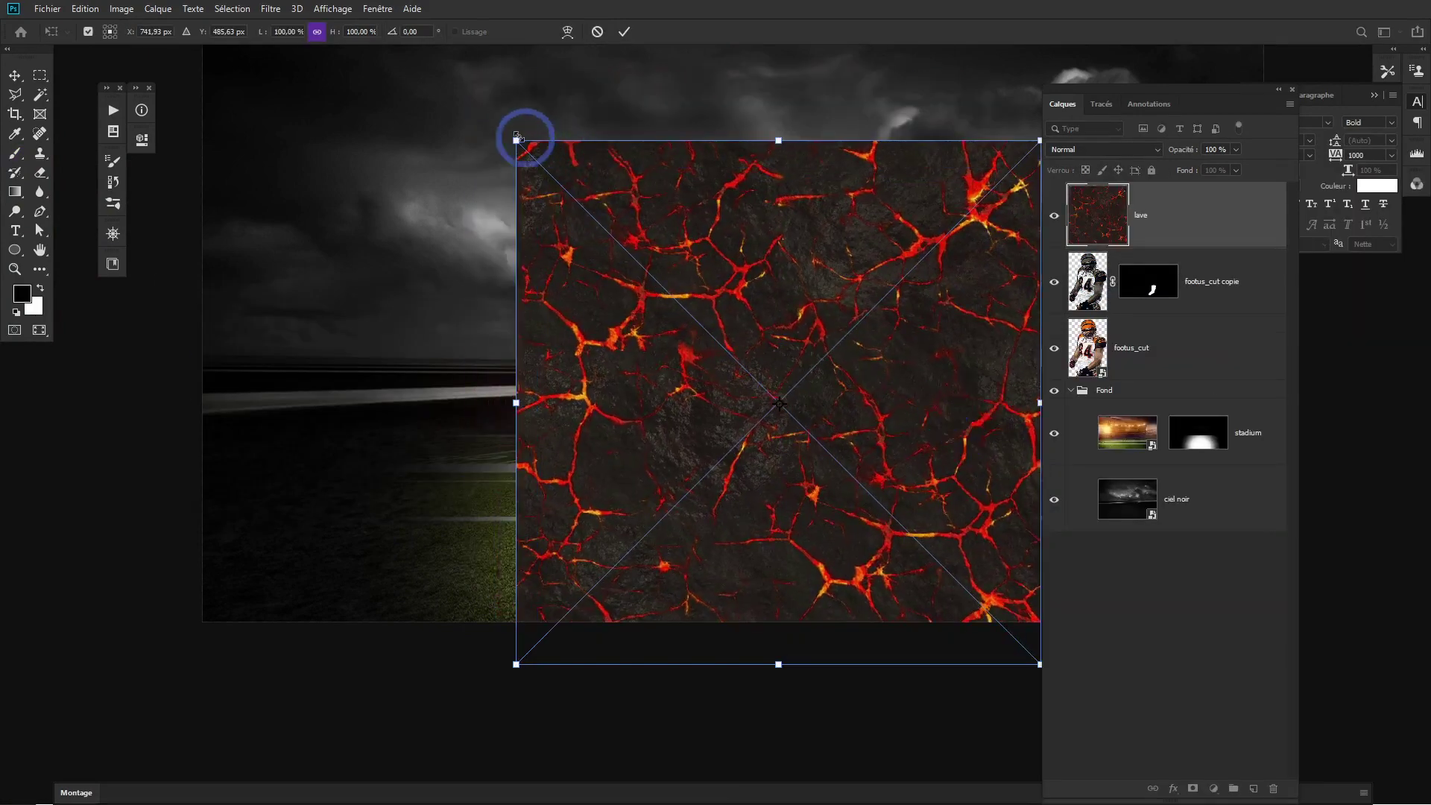
left_click_drag(522, 153, 745, 376)
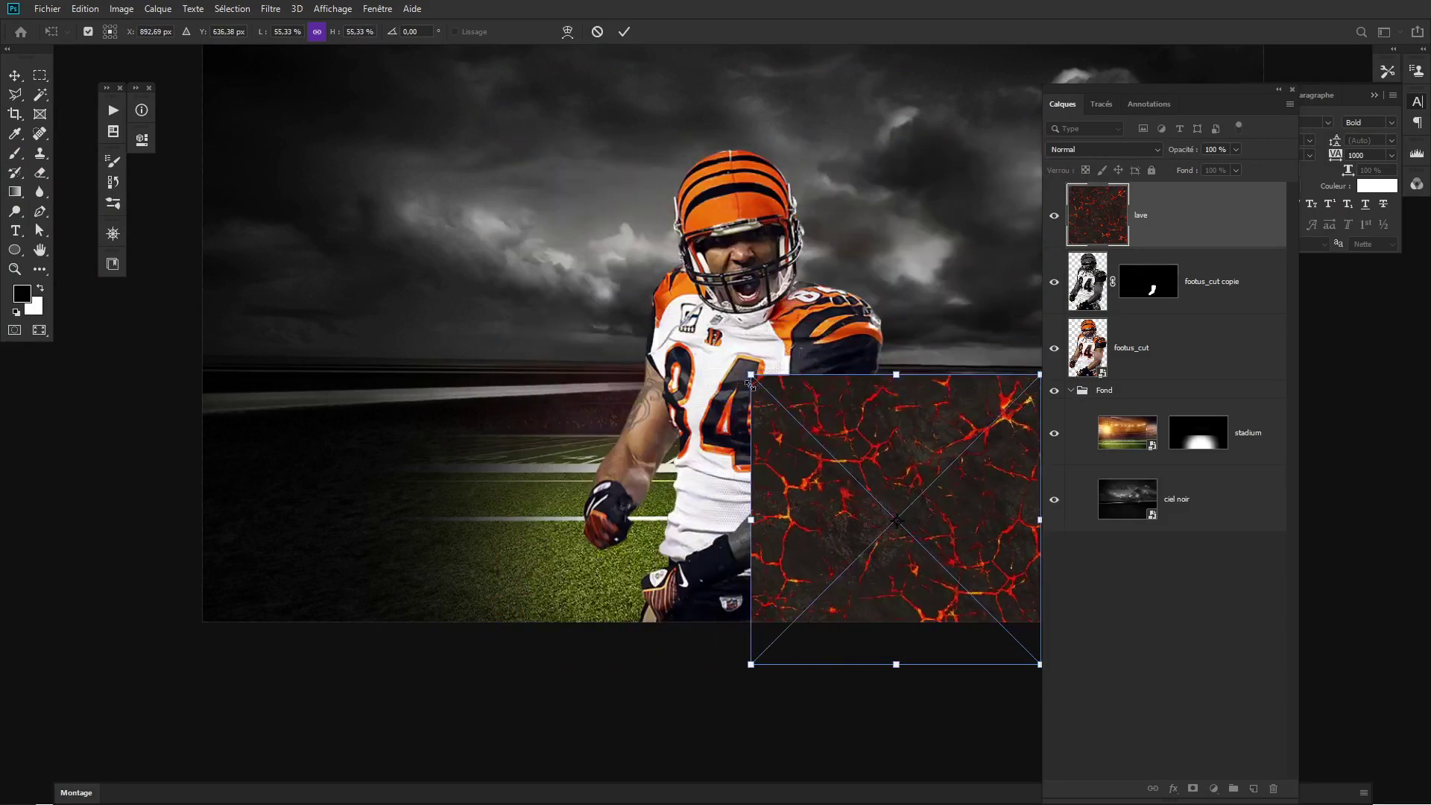
mouse_move(888, 438)
left_mouse_down()
mouse_move(878, 377)
mouse_move(846, 366)
left_mouse_up()
left_click_drag(719, 301, 745, 329)
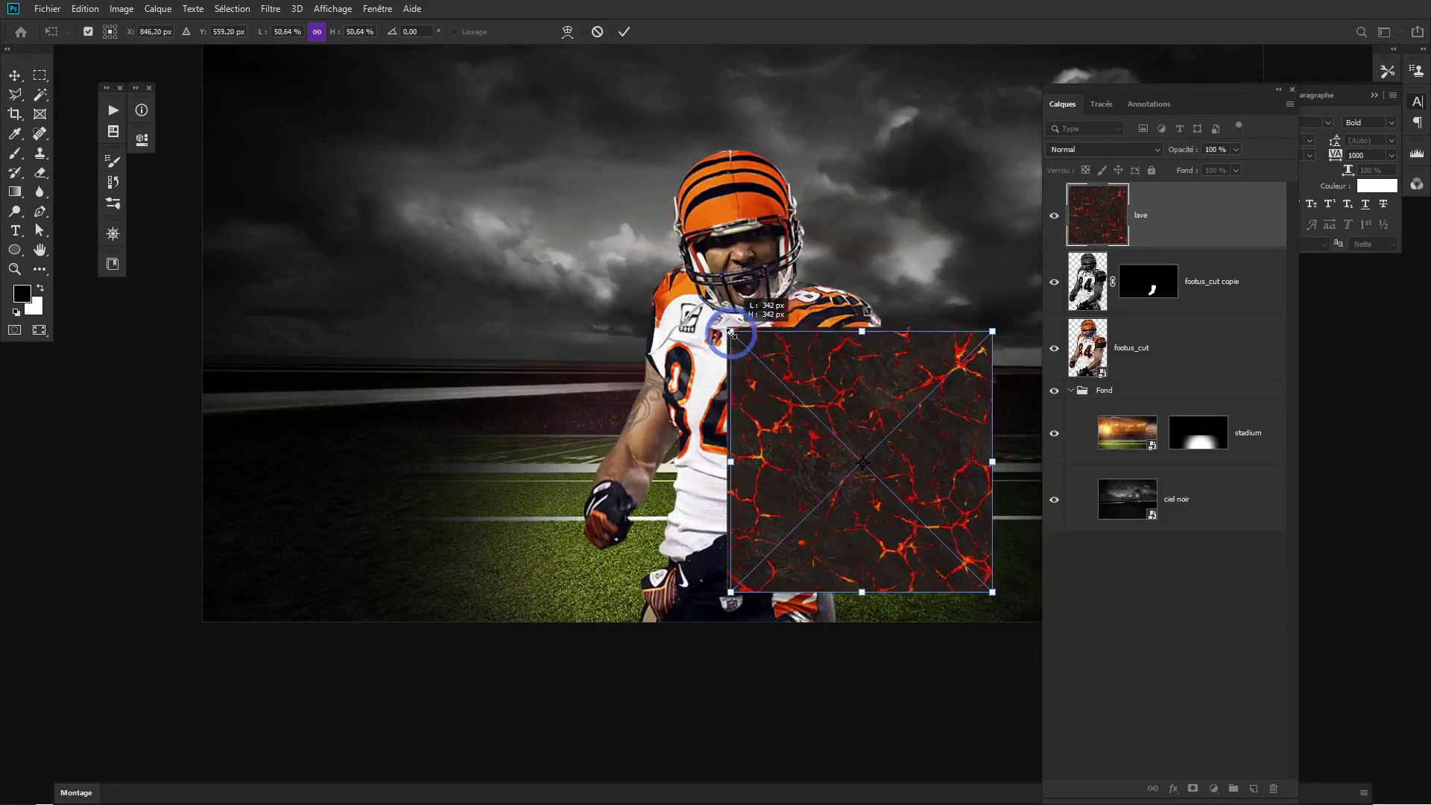
mouse_move(910, 474)
left_mouse_down()
mouse_move(871, 616)
mouse_move(825, 479)
left_mouse_up()
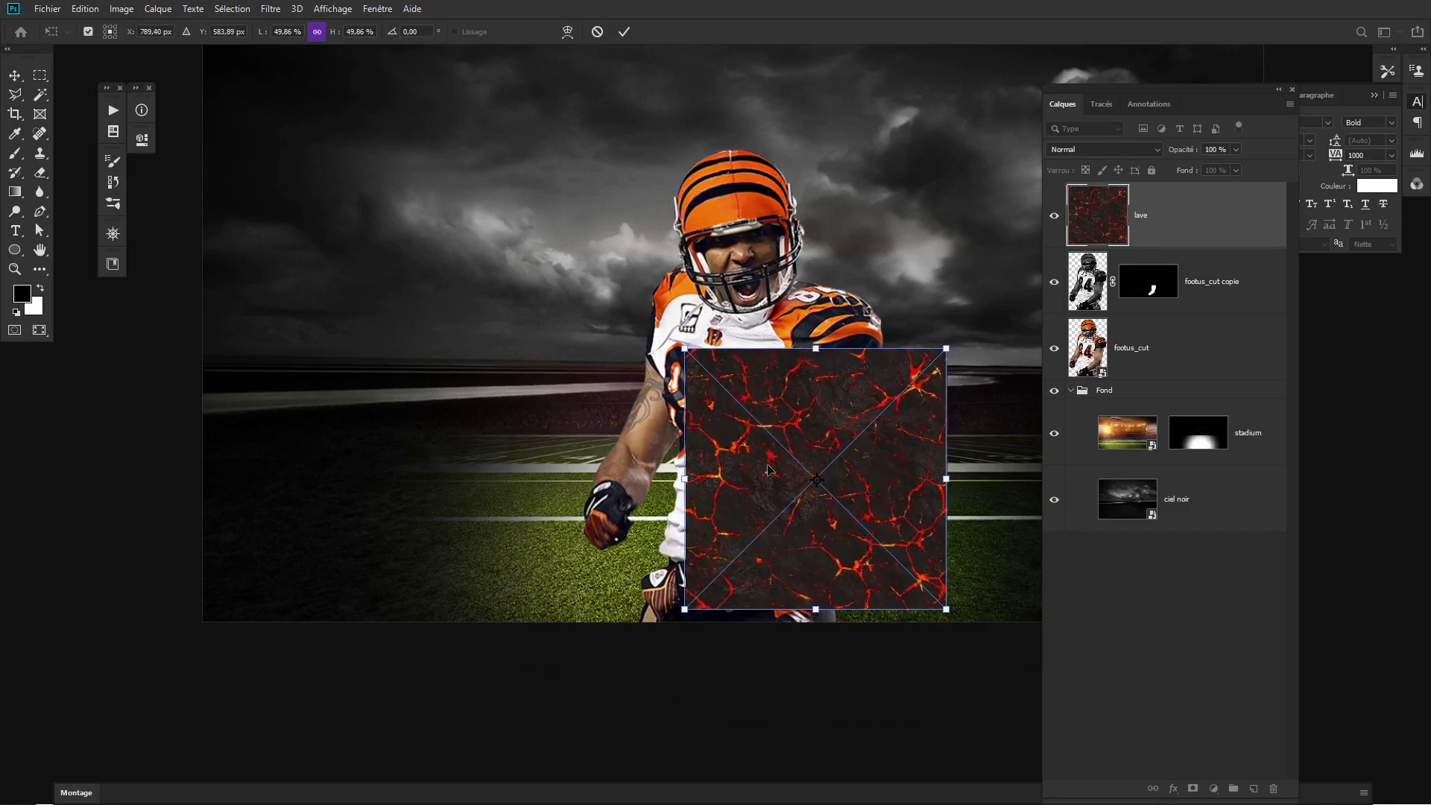
key("Return")
key("b")
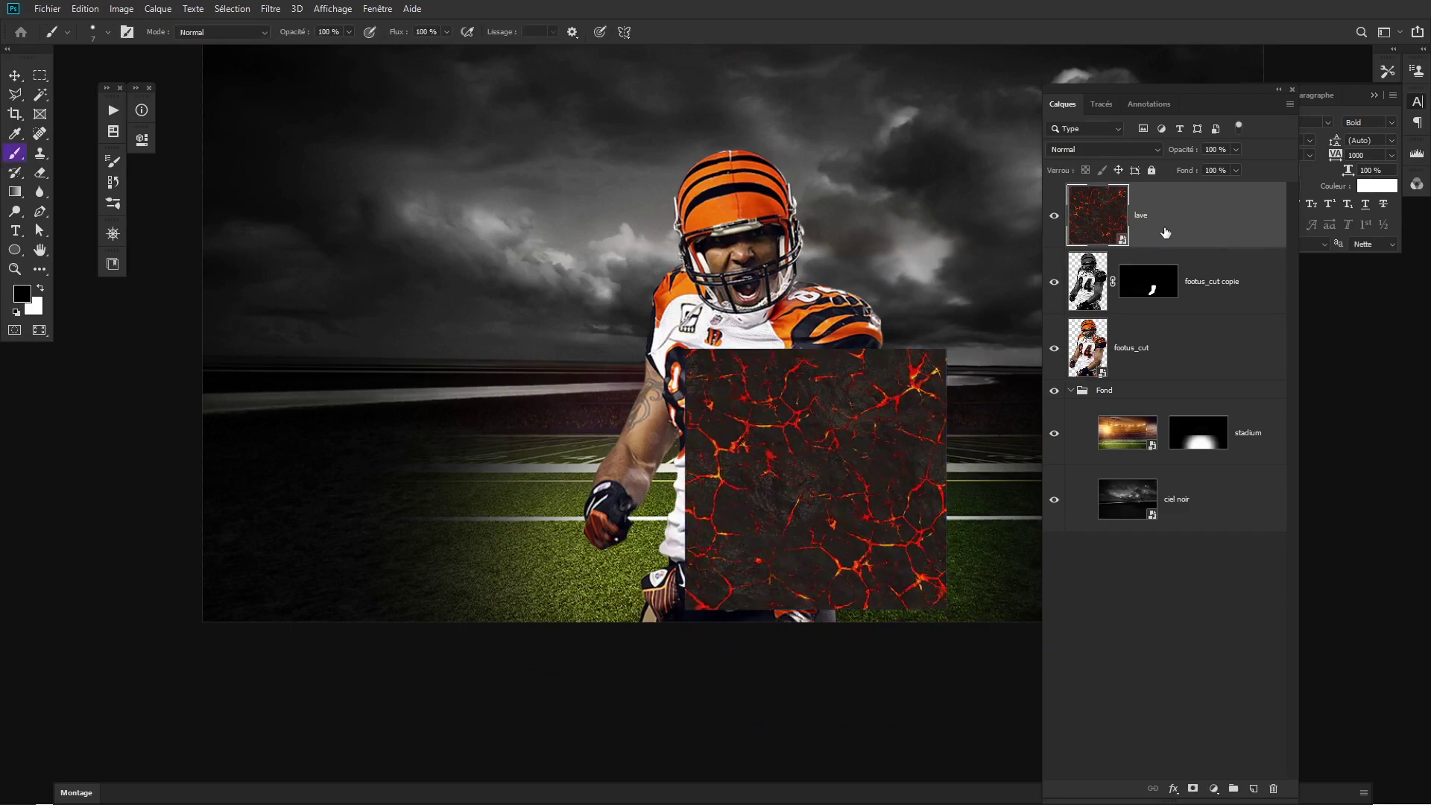
Clip the lava layer to the grey arm copy below.
right_click(1202, 225)
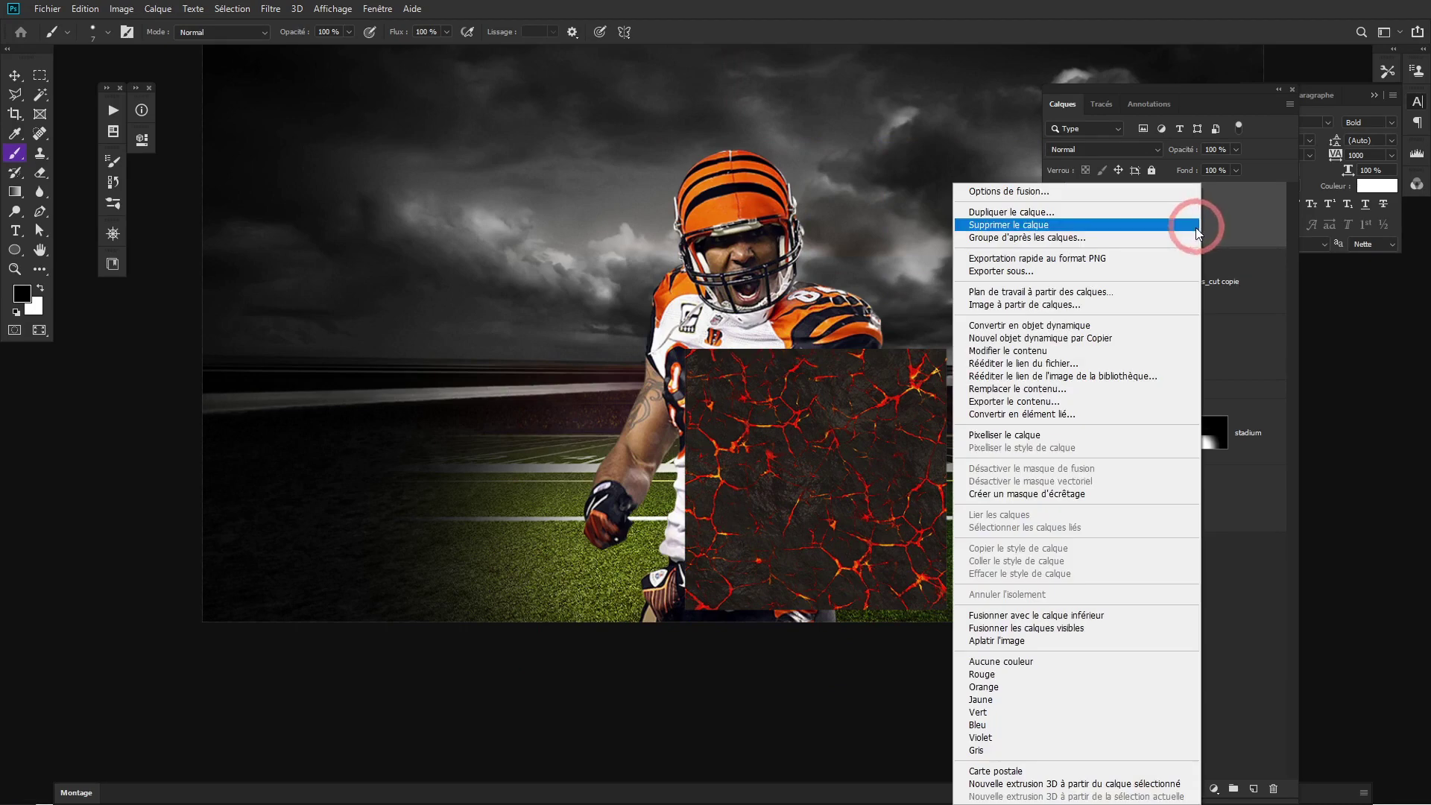
left_click(1025, 494)
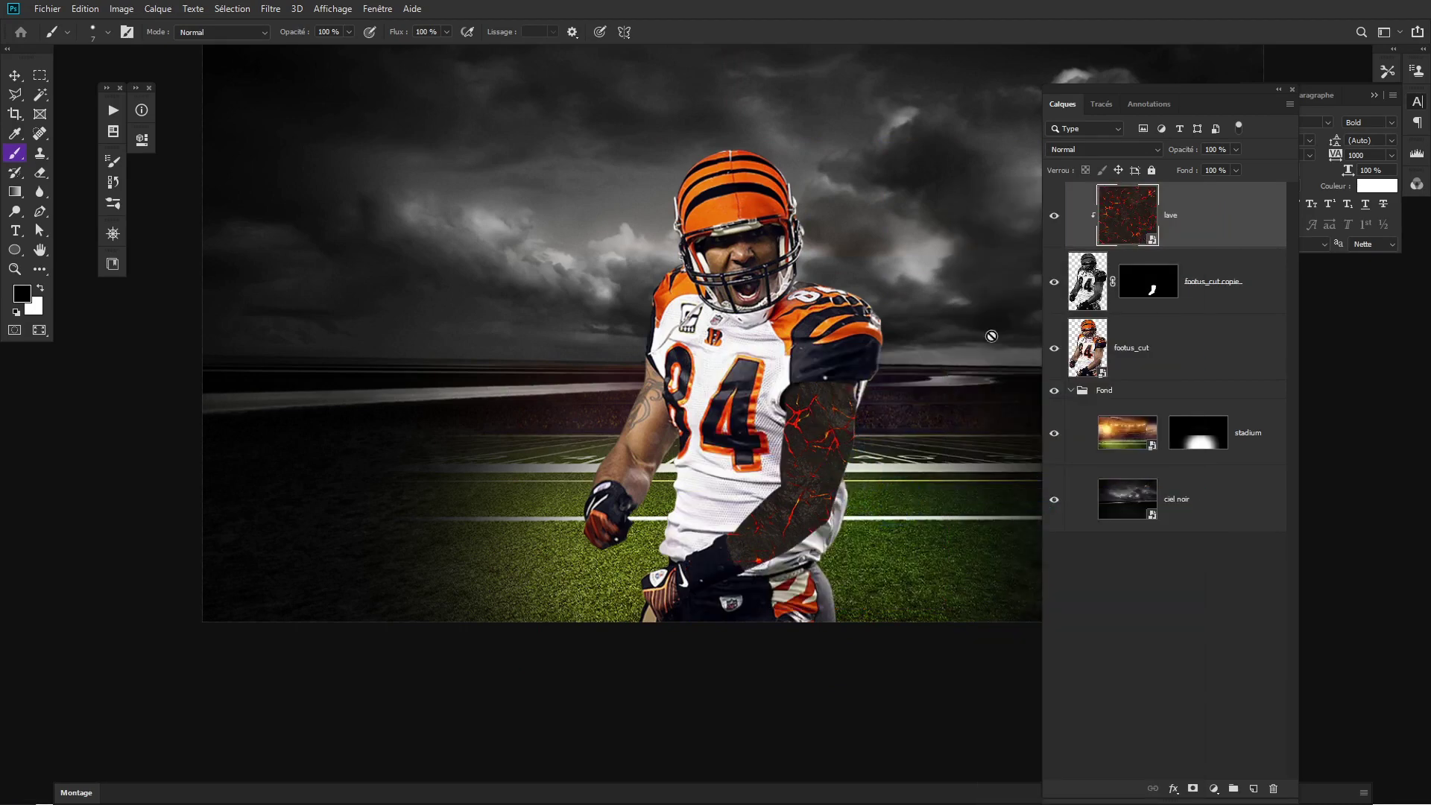
key("ctrl+t")
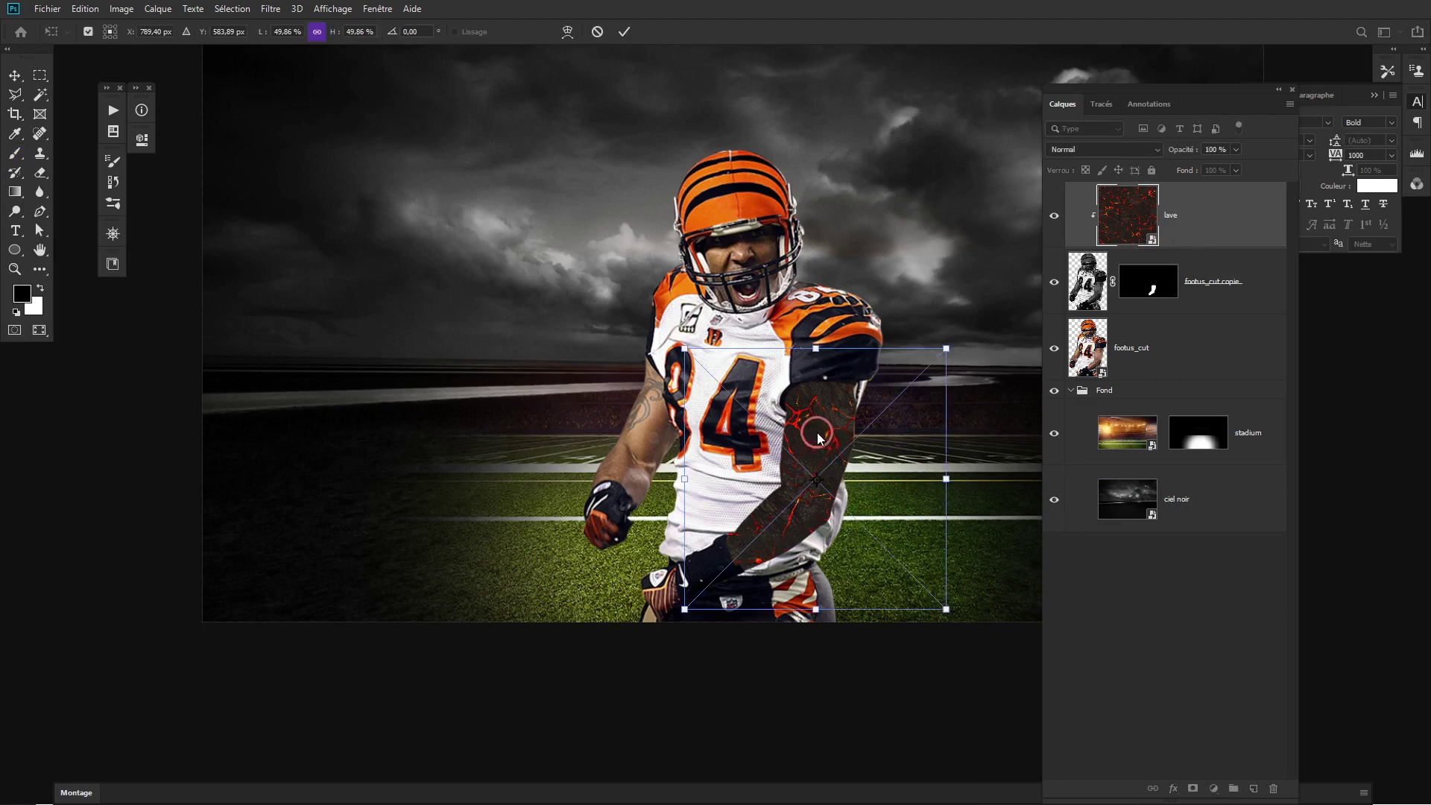
Switch the lava transform to Warp and bend it through the arm's middle and bottom.
right_click(819, 435)
left_click(846, 539)
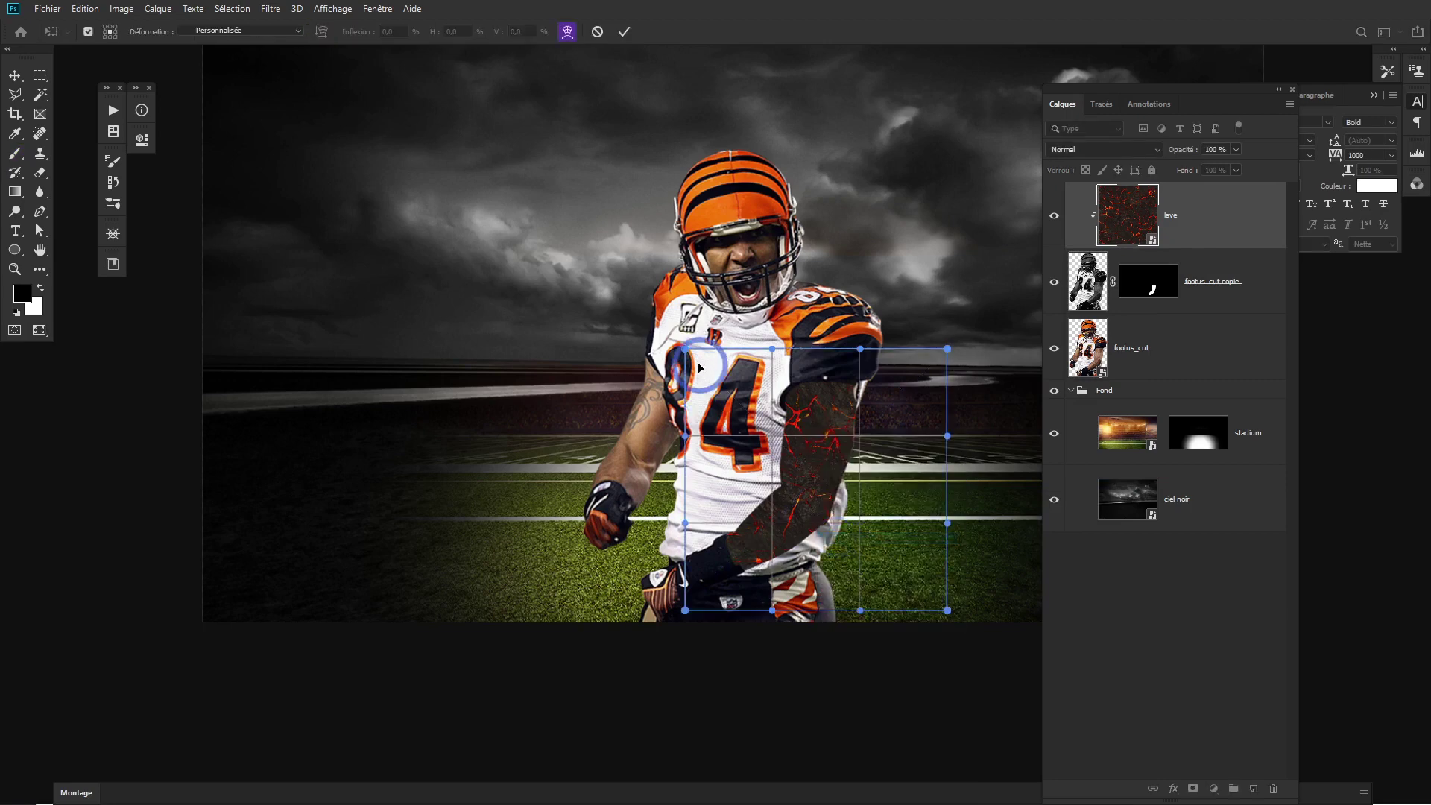
left_click_drag(687, 350, 707, 366)
left_click_drag(782, 440, 857, 445)
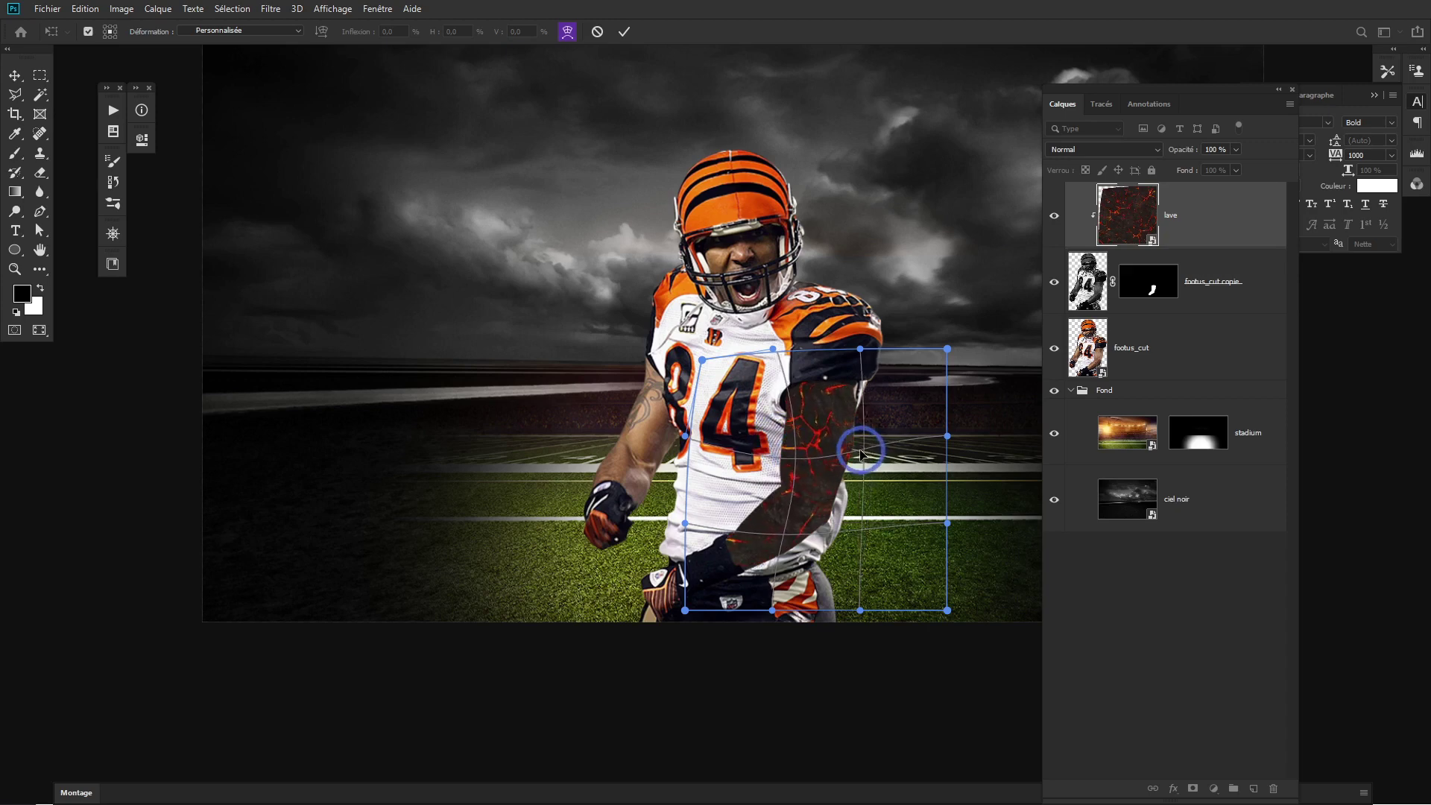
left_click_drag(866, 534, 857, 526)
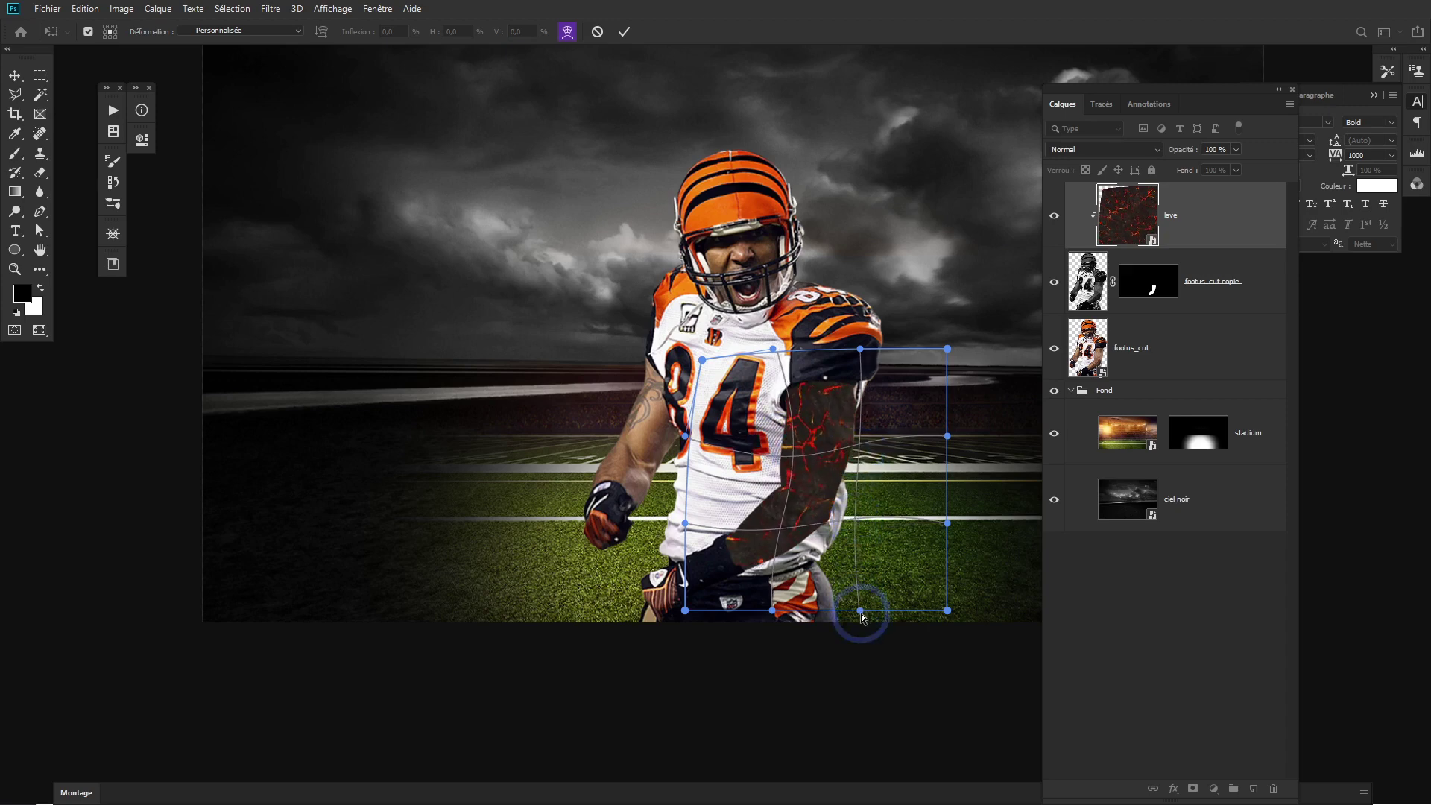
left_click_drag(858, 608, 850, 581)
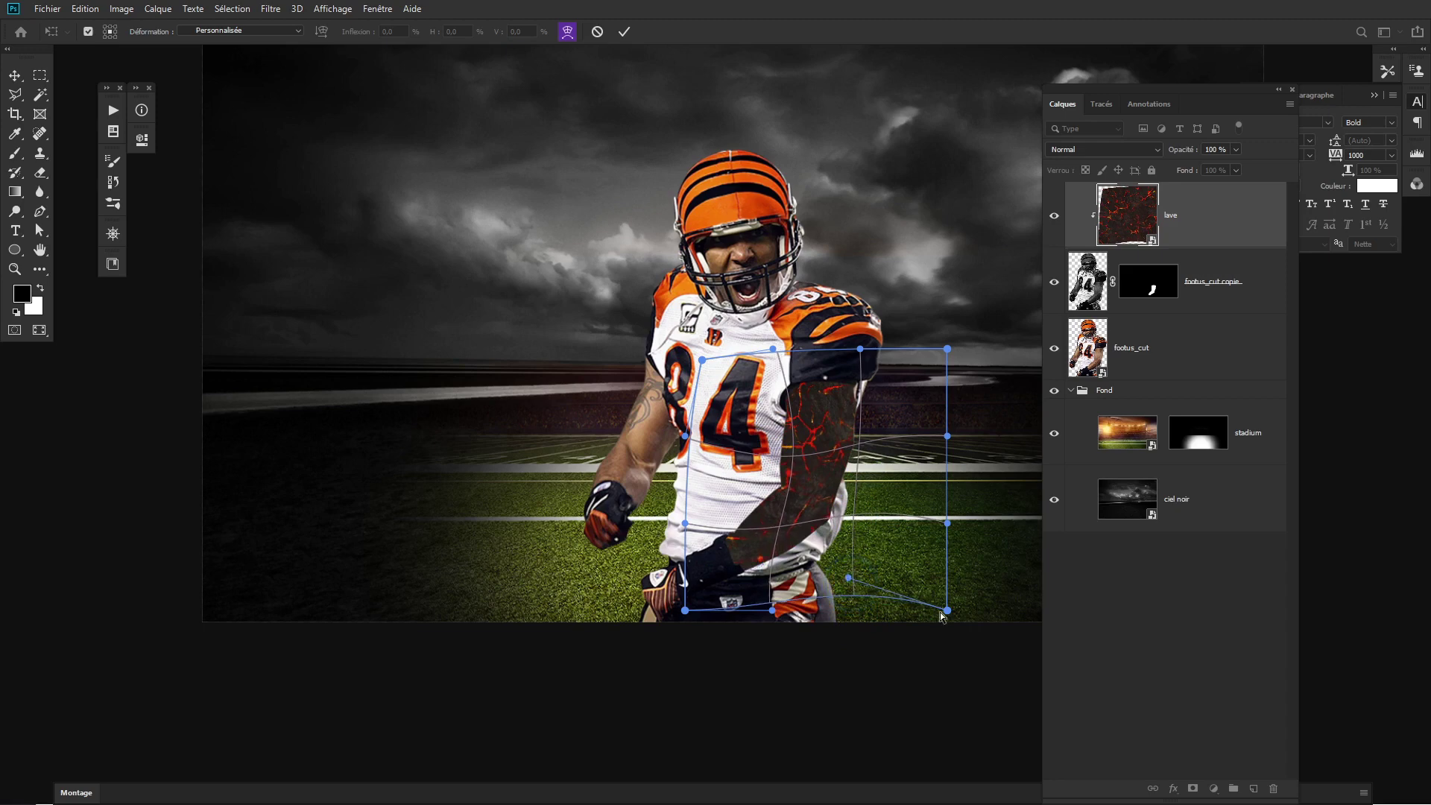
left_click_drag(947, 610, 873, 525)
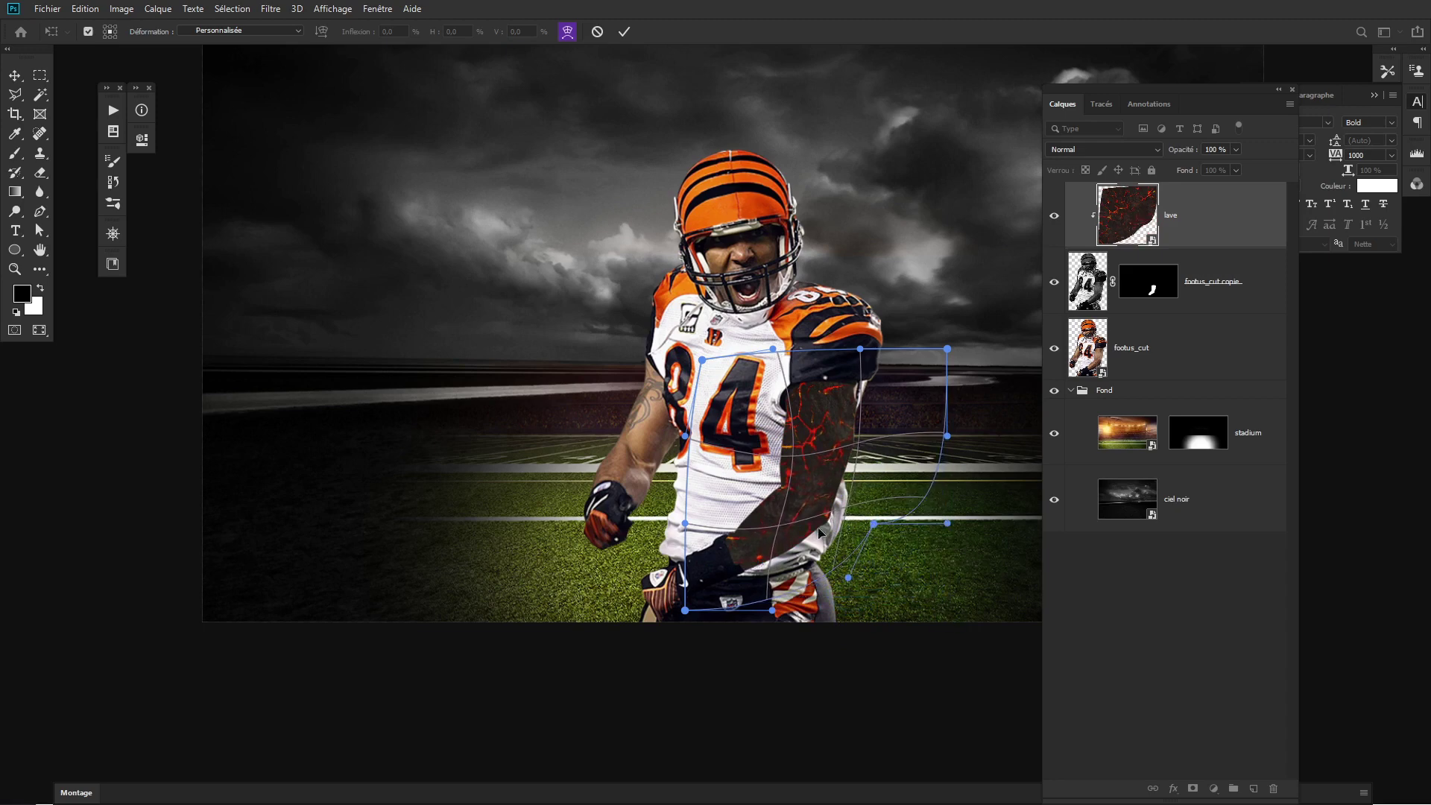
Pull the warp's left edge and top-left corner onto the arm, then apply the warp.
left_click_drag(685, 524, 700, 529)
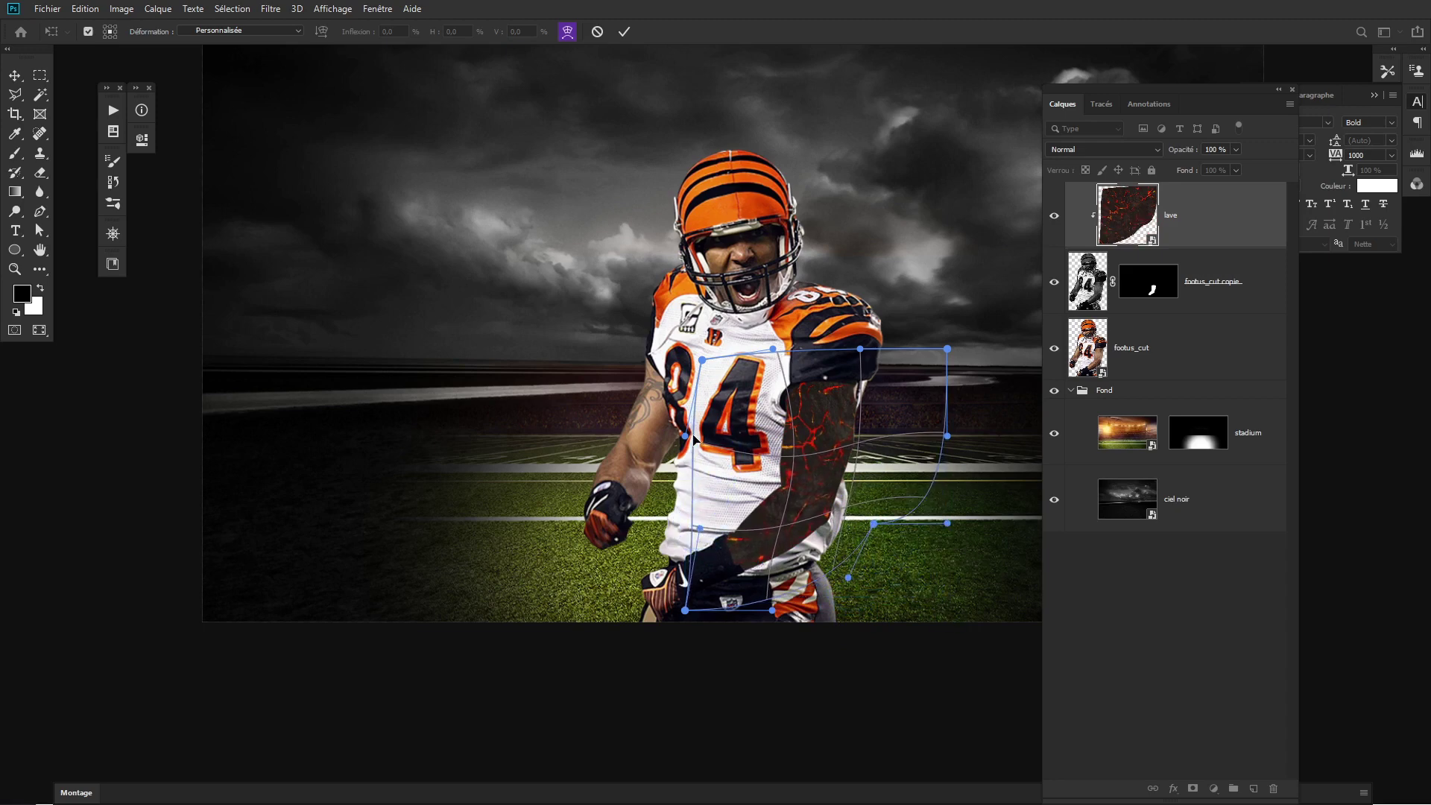
left_click_drag(685, 435, 809, 473)
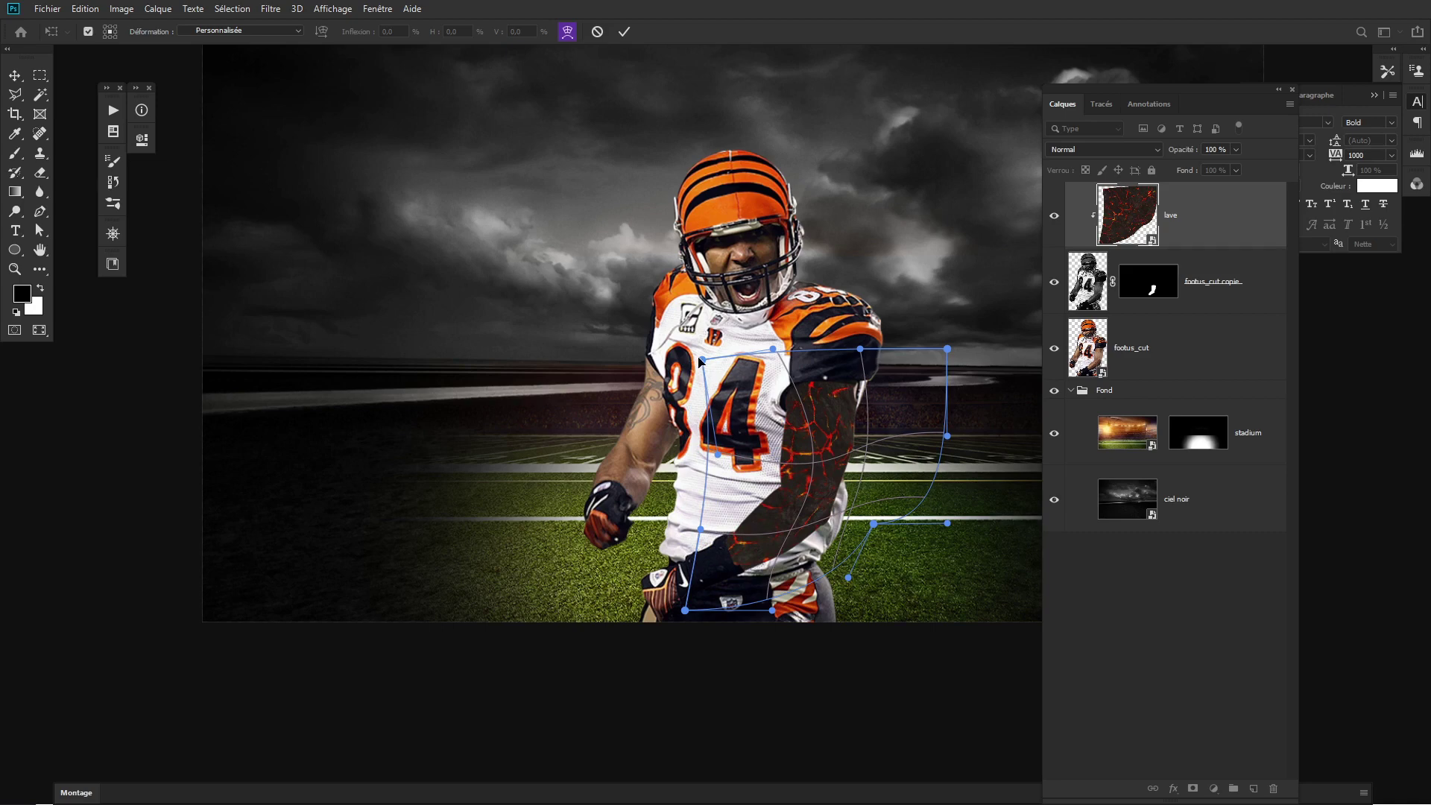
left_click_drag(719, 456, 734, 466)
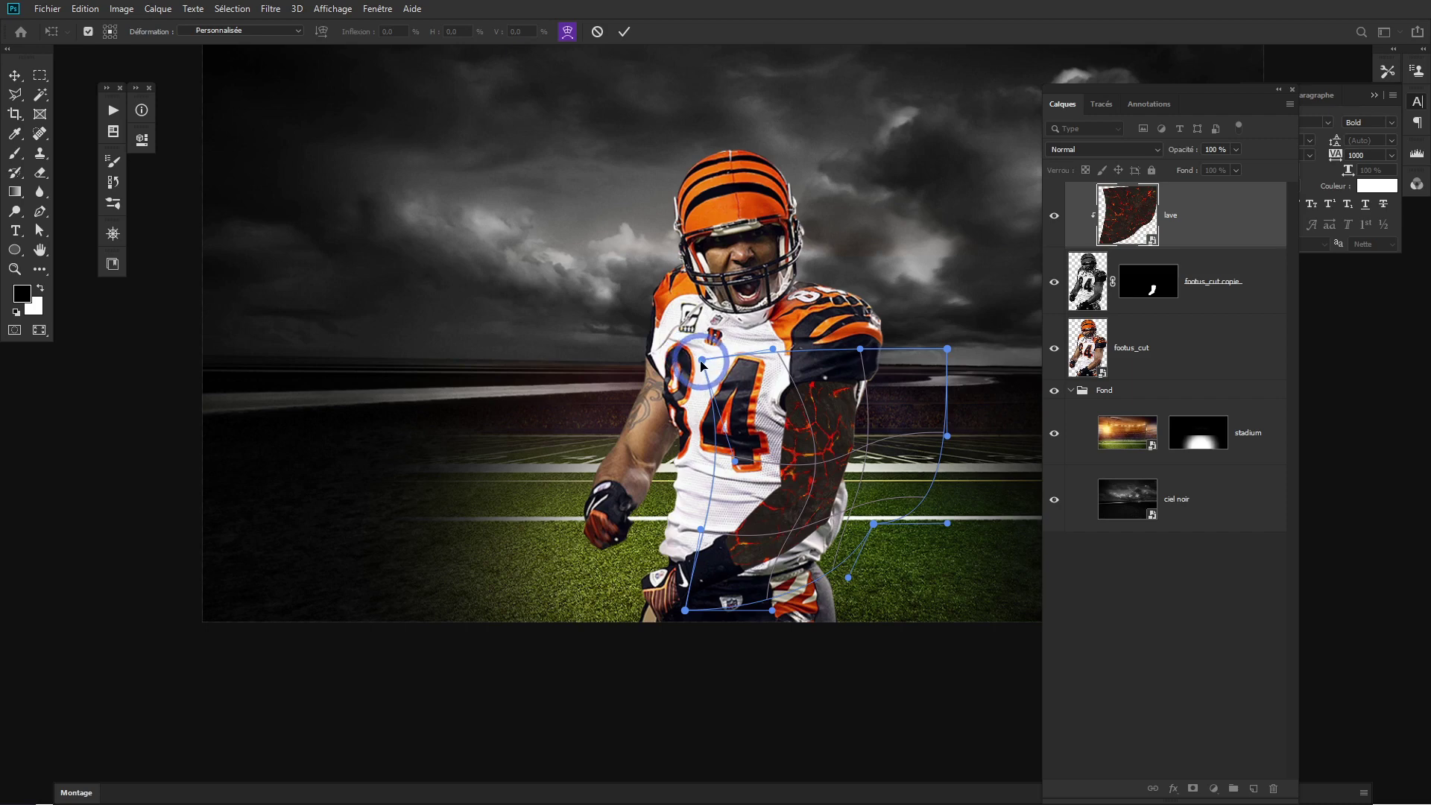
left_click_drag(702, 362, 737, 385)
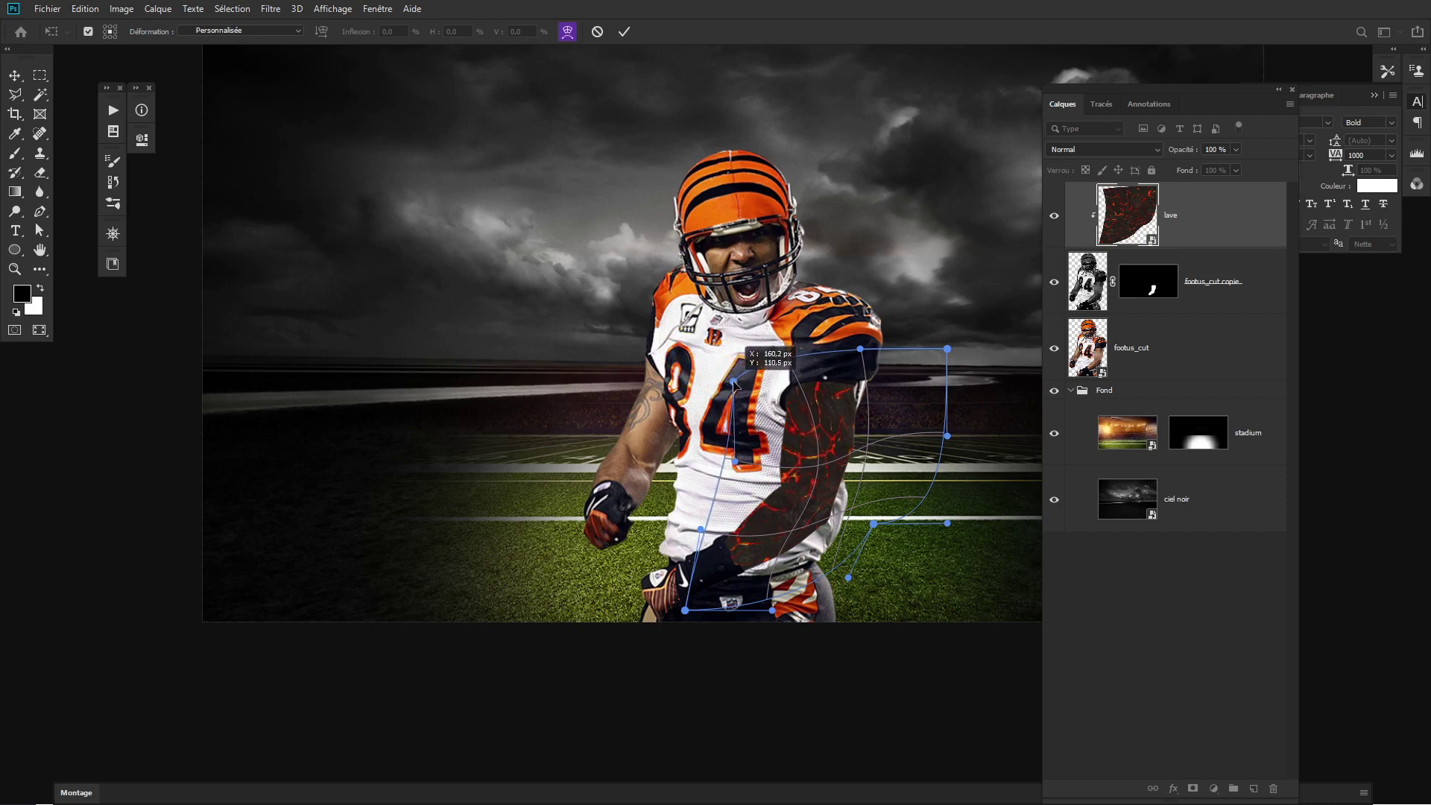
left_click_drag(738, 385, 743, 382)
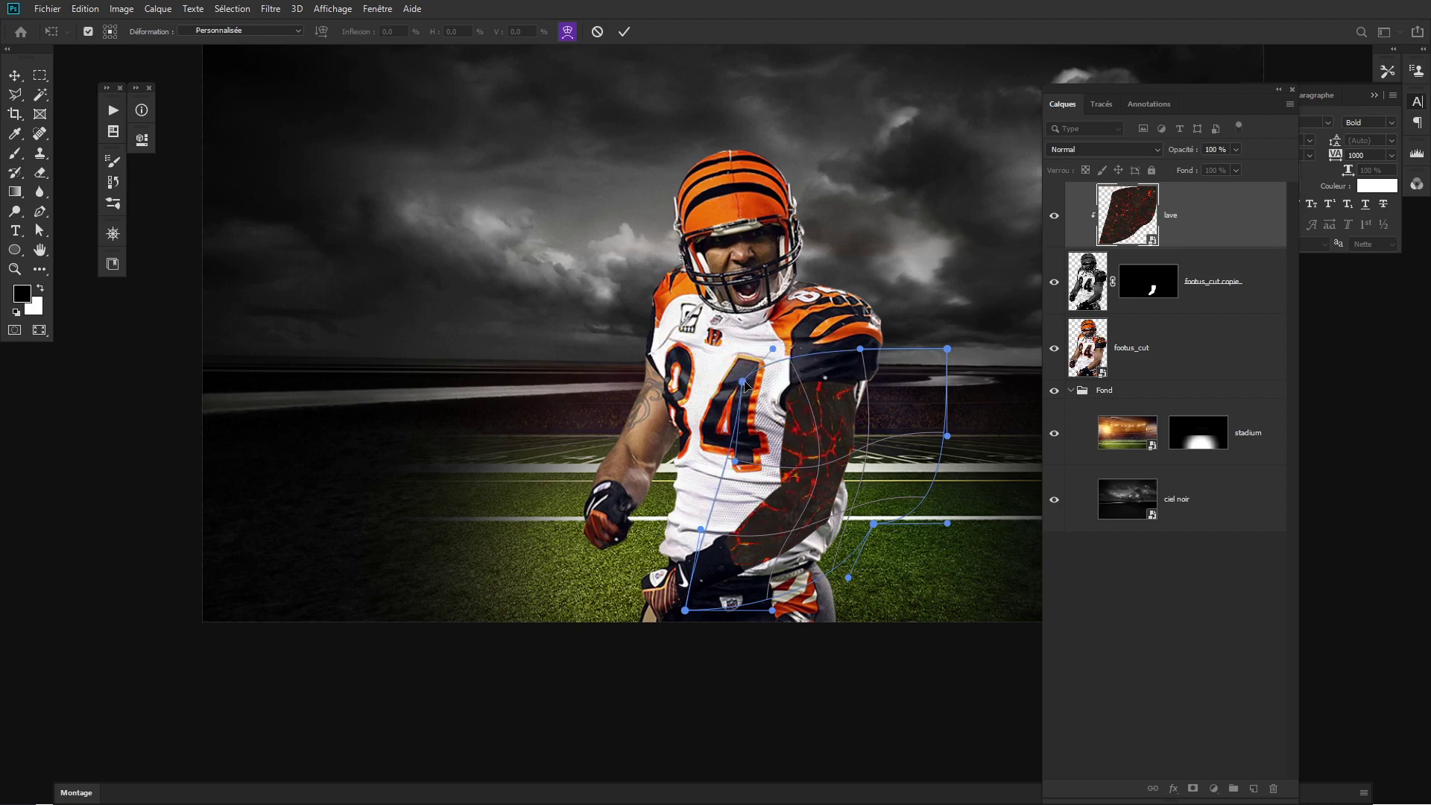
key("Return")
key("b")
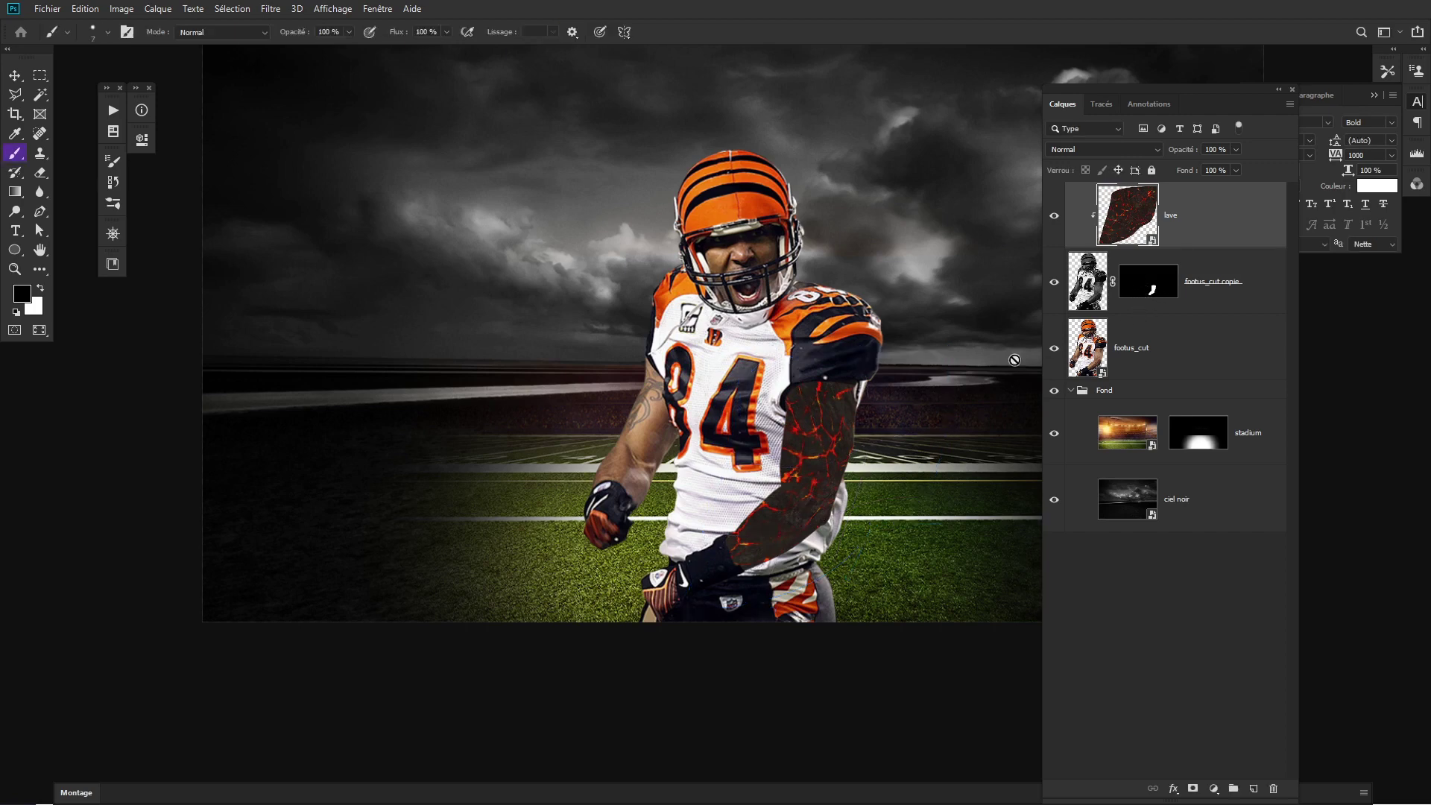
Set the lave layer's blend mode to Incrustation.
left_click(1113, 151)
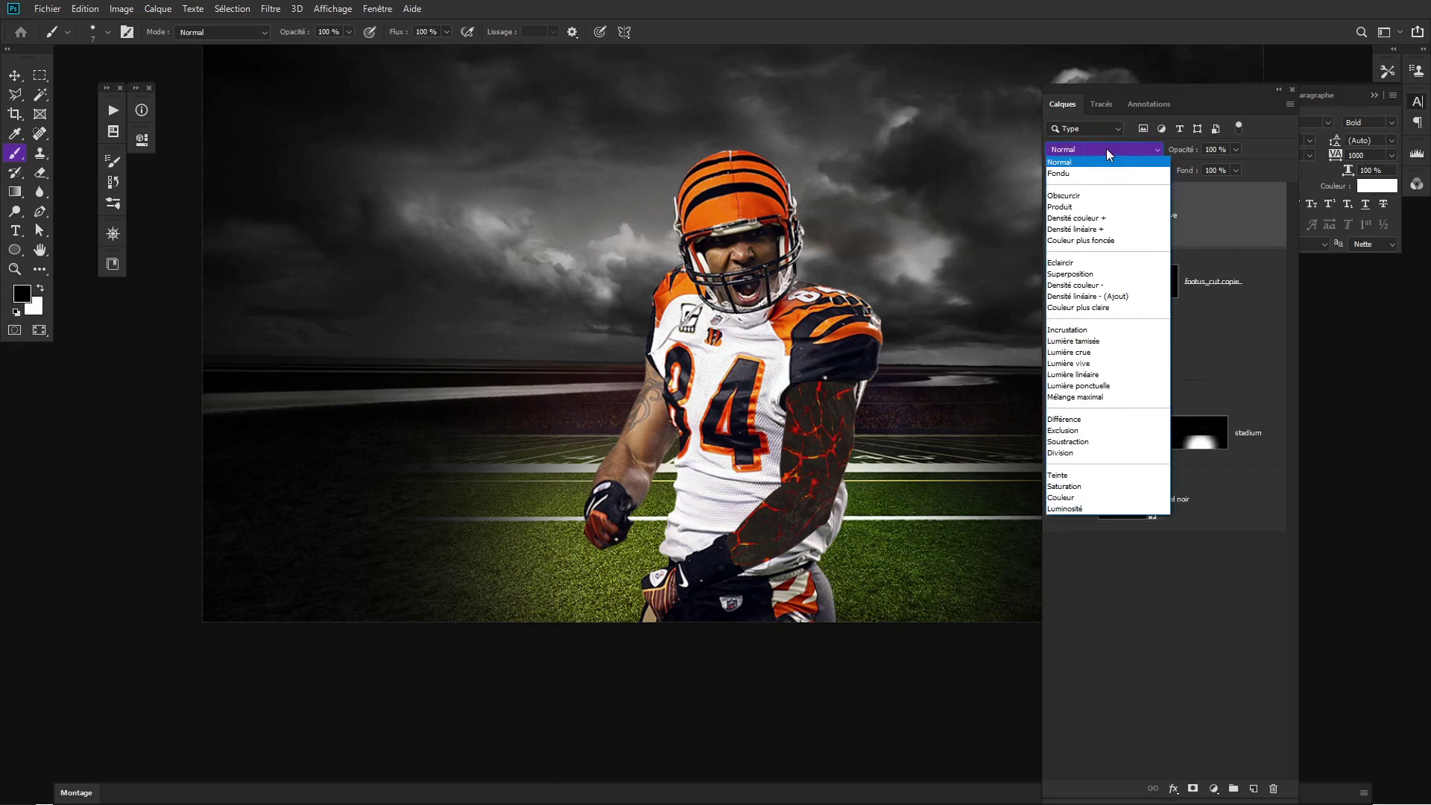
left_click(1062, 330)
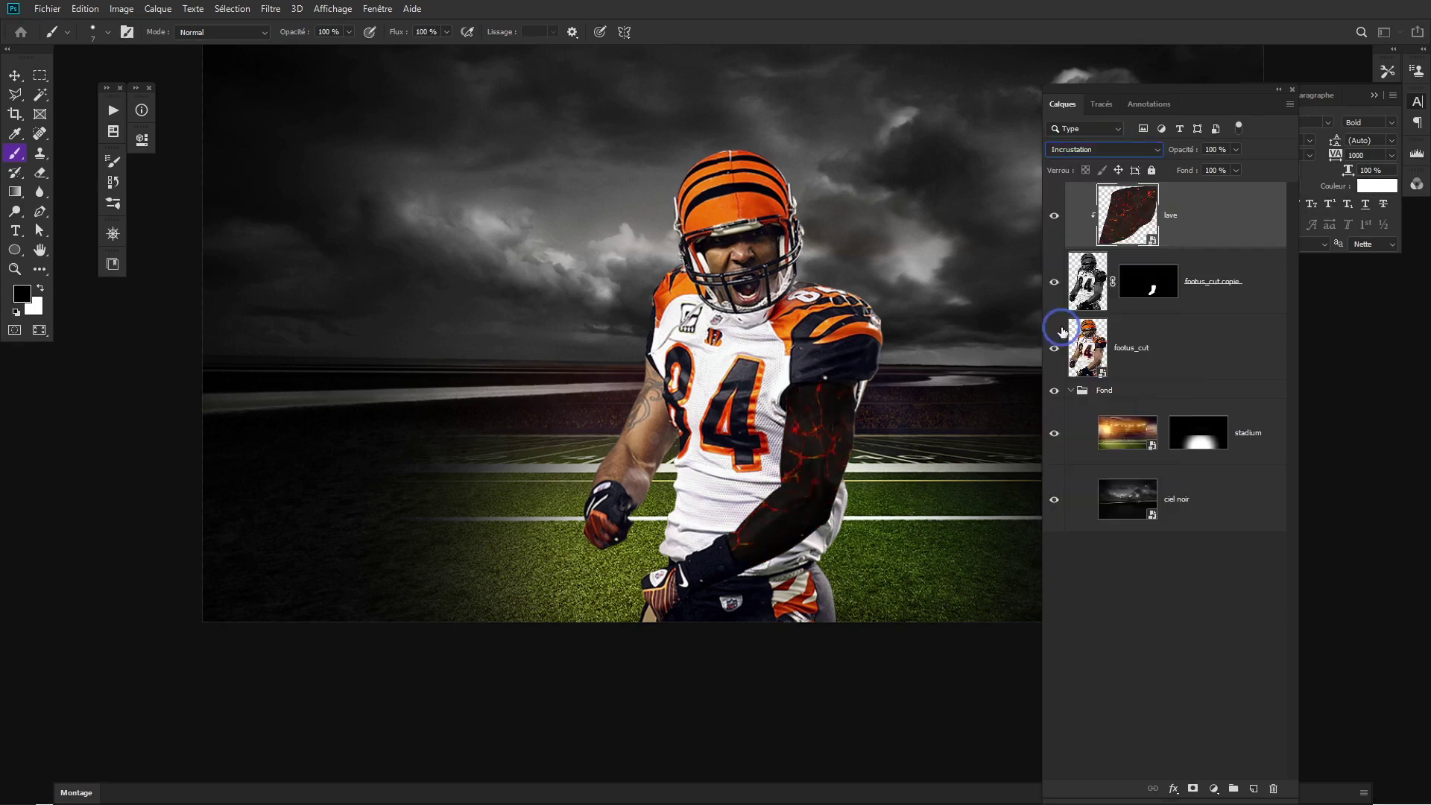
left_click(1055, 215)
Try a clipped lave copie at 42% opacity, compare it, then delete it.
key("ctrl+j")
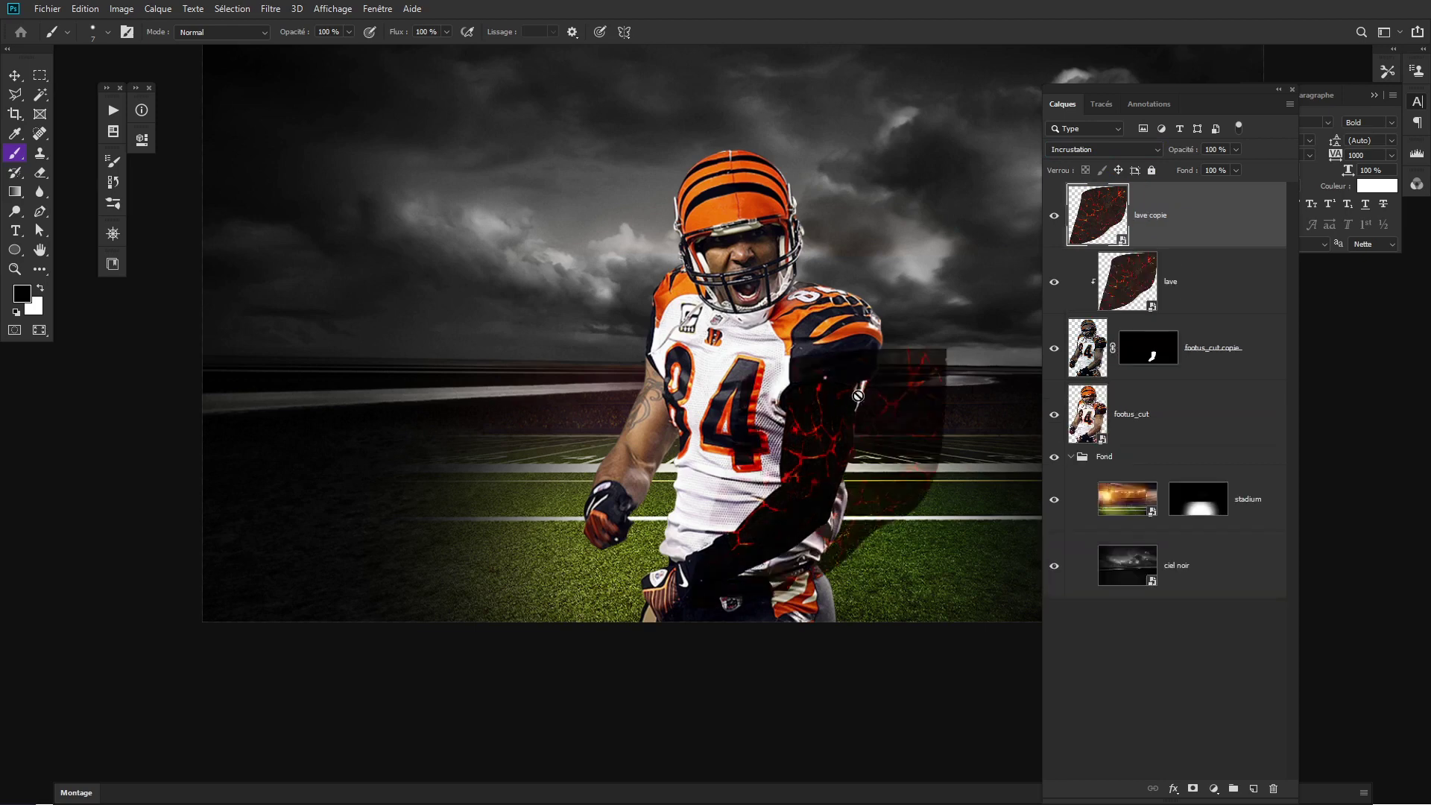
left_click(1203, 243, "alt")
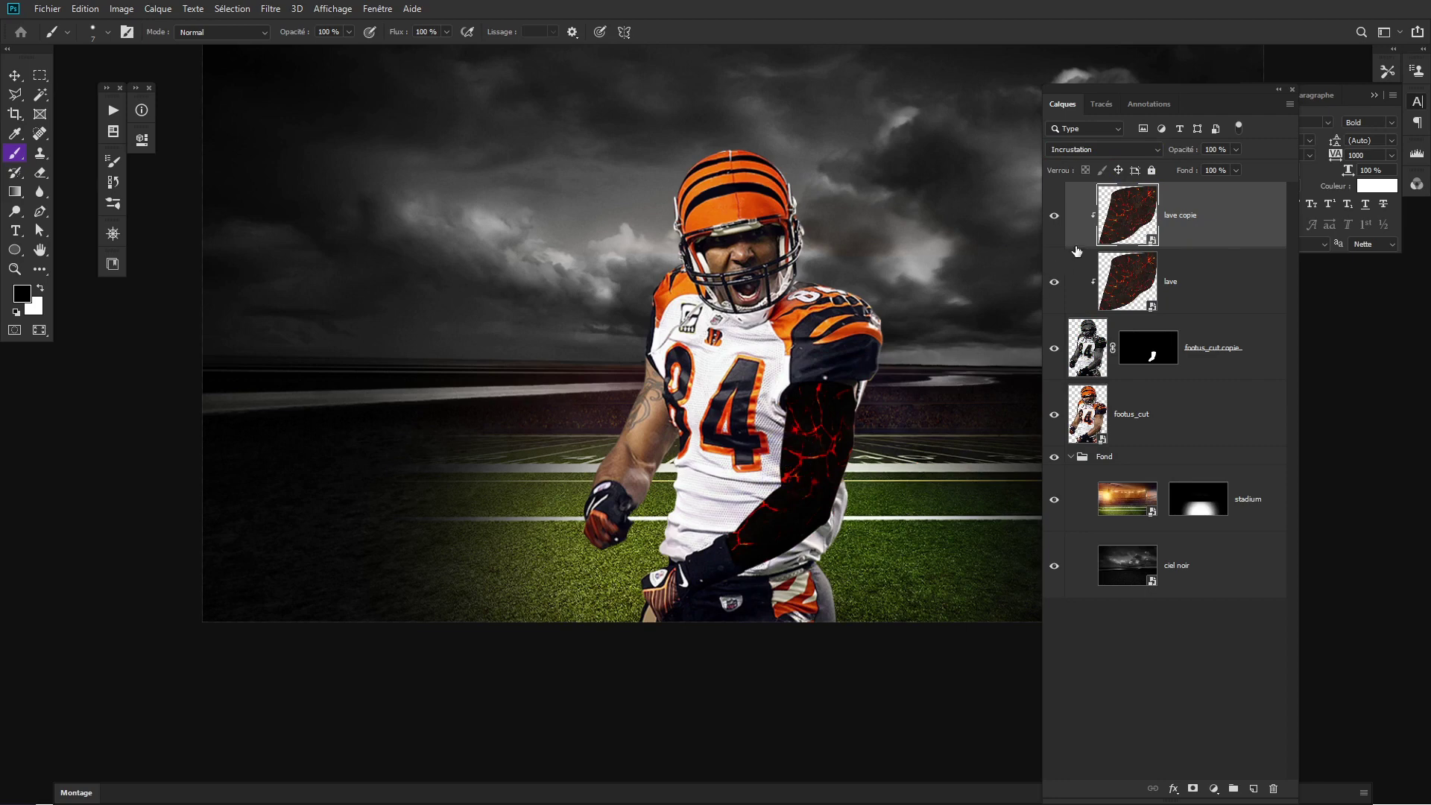
mouse_move(1186, 155)
left_mouse_down()
mouse_move(1142, 153)
mouse_move(1169, 149)
left_mouse_up()
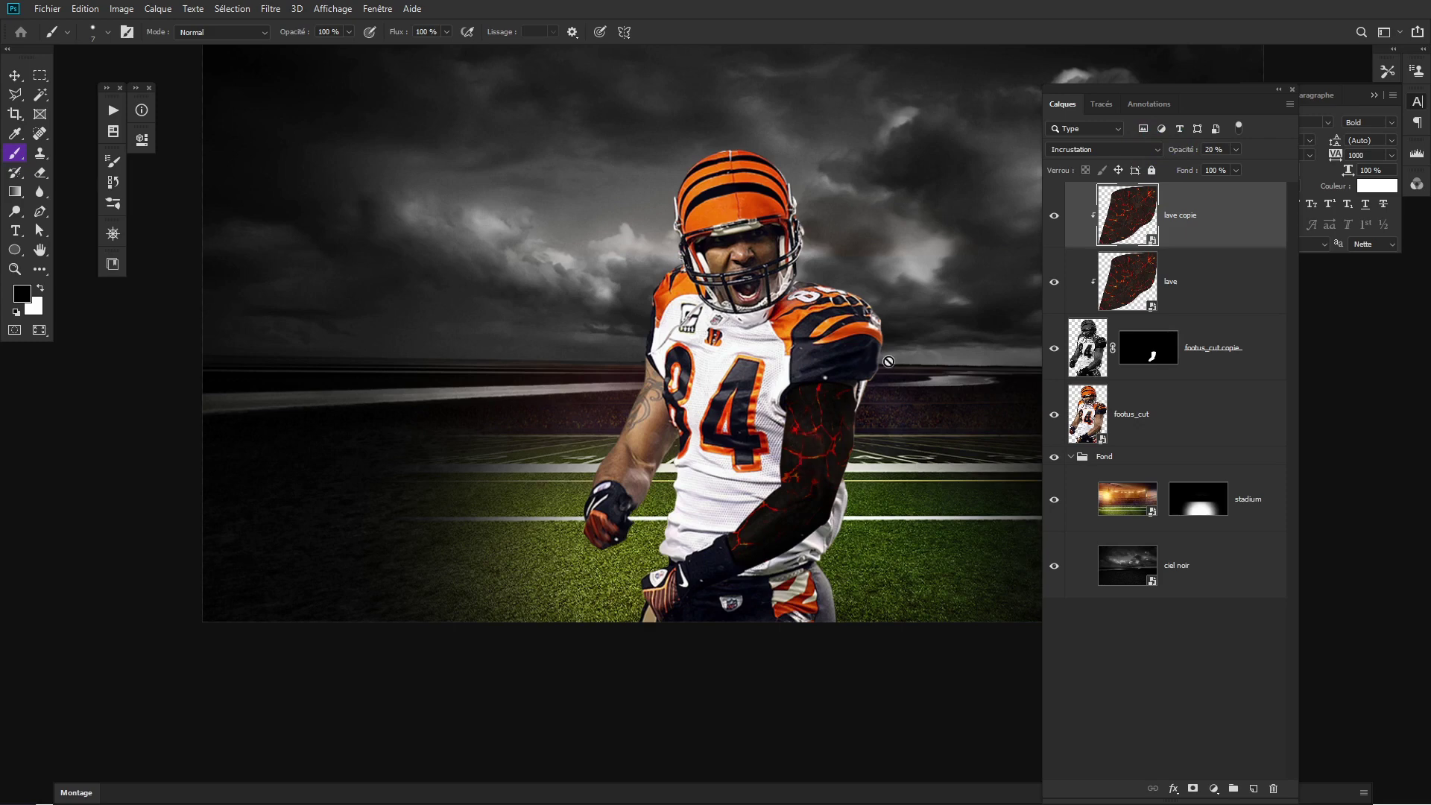
left_click(1054, 219)
left_click(1054, 219)
left_click(1123, 213)
key("Delete")
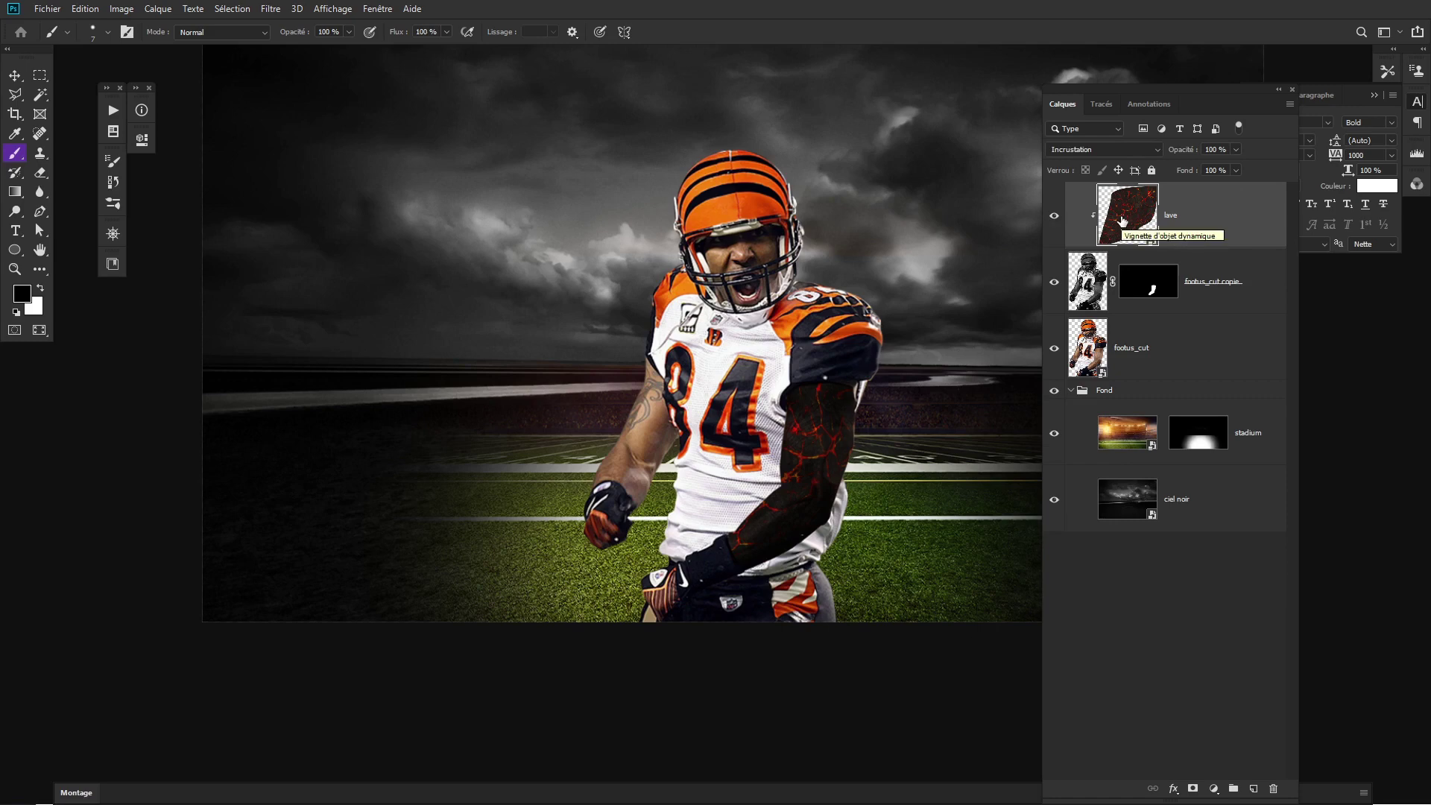
Apply Courbes to the lava, raising midtone input 118 to output 150.
left_click(122, 9)
mouse_move(199, 48)
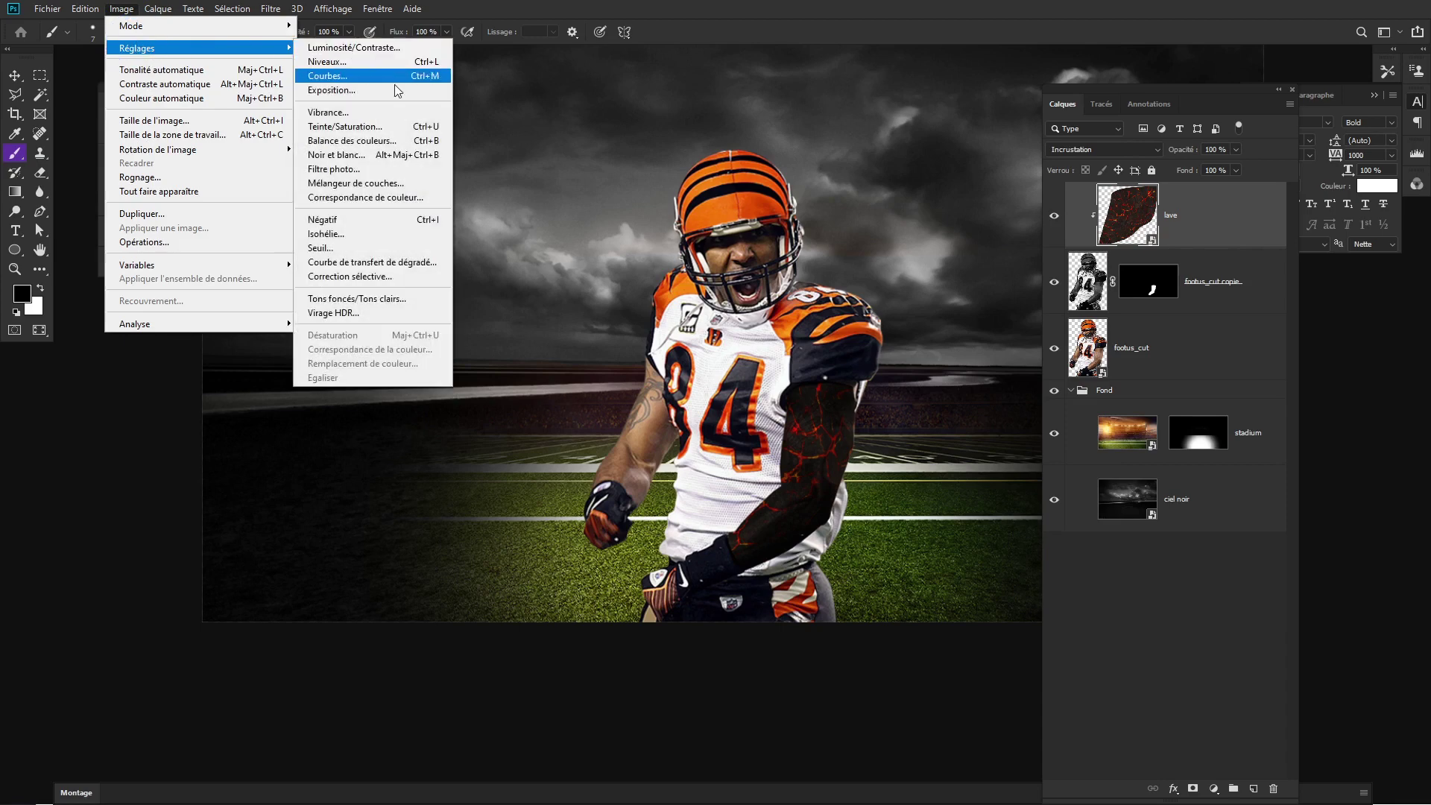
left_click(350, 76)
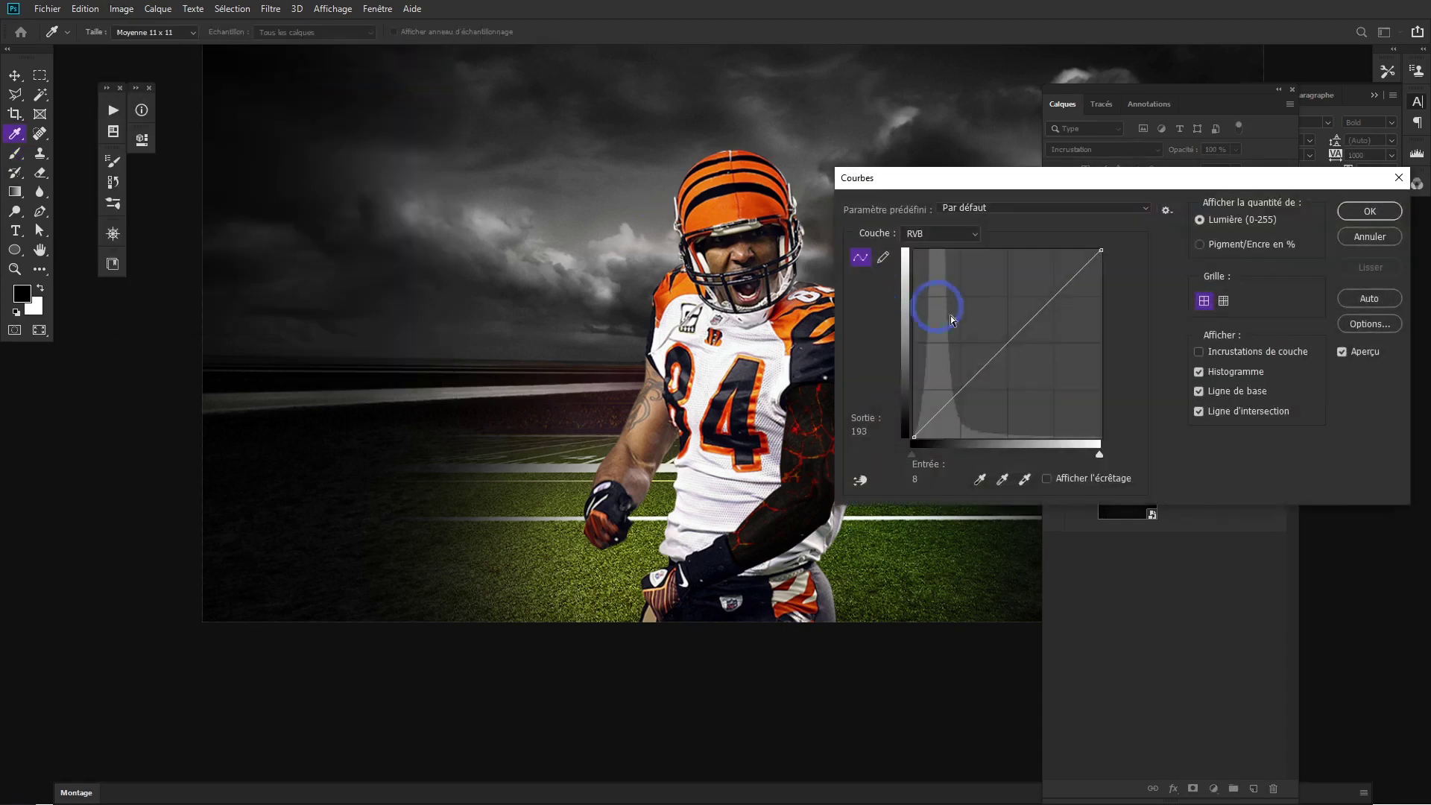
left_click_drag(992, 360, 990, 331)
left_click_drag(1019, 180, 1094, 119)
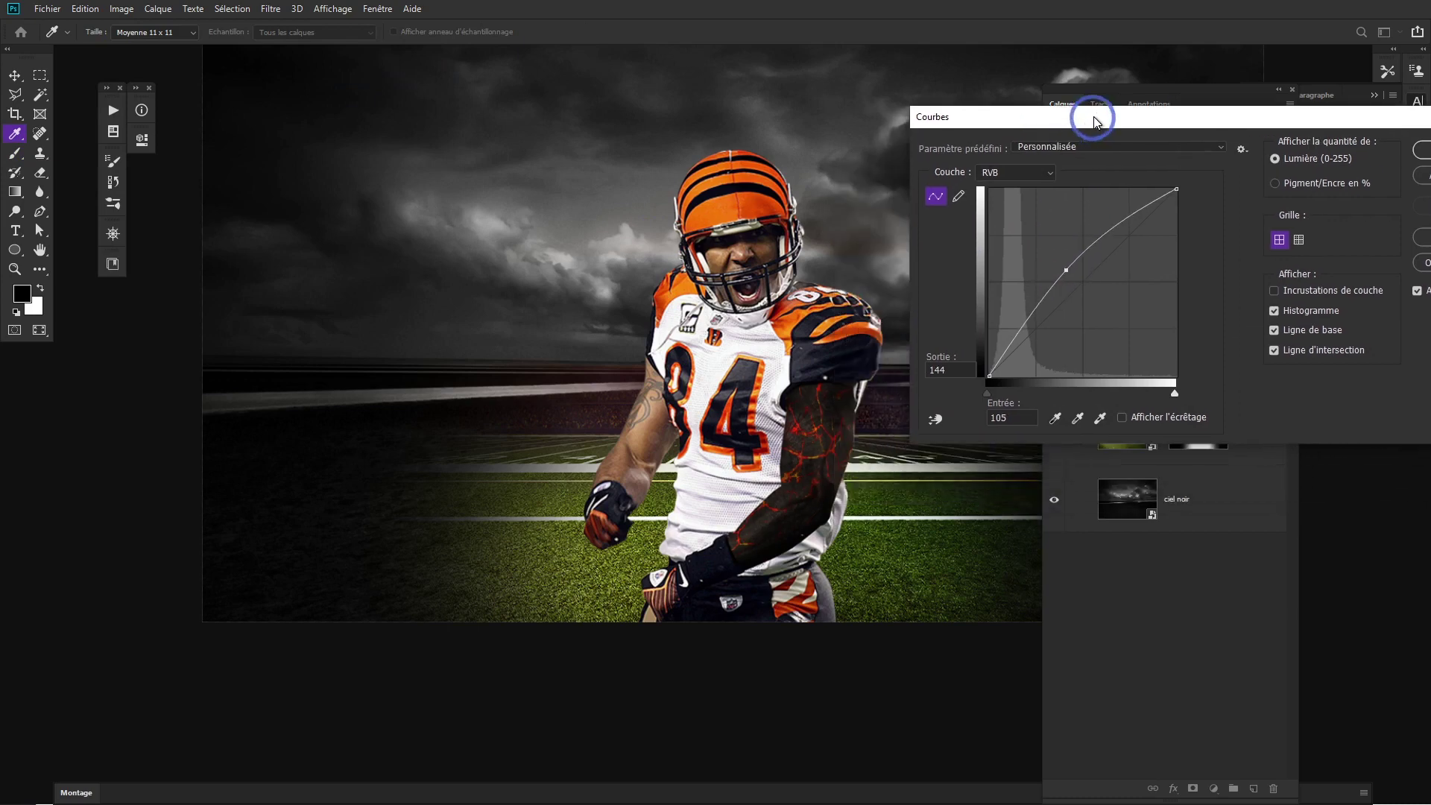
left_click_drag(1061, 266, 1076, 276)
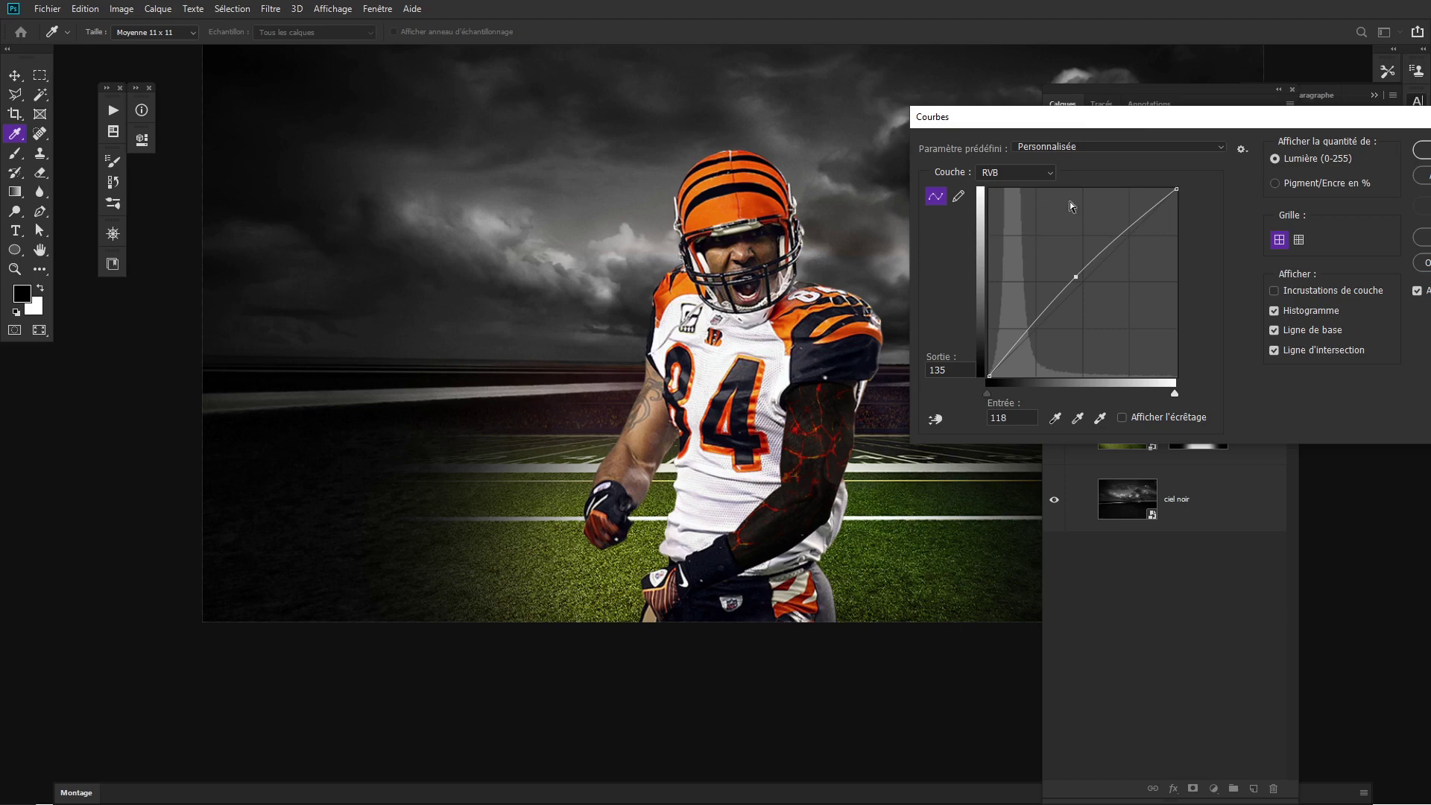
left_click_drag(1229, 126, 1172, 129)
left_click_drag(1019, 279, 1020, 265)
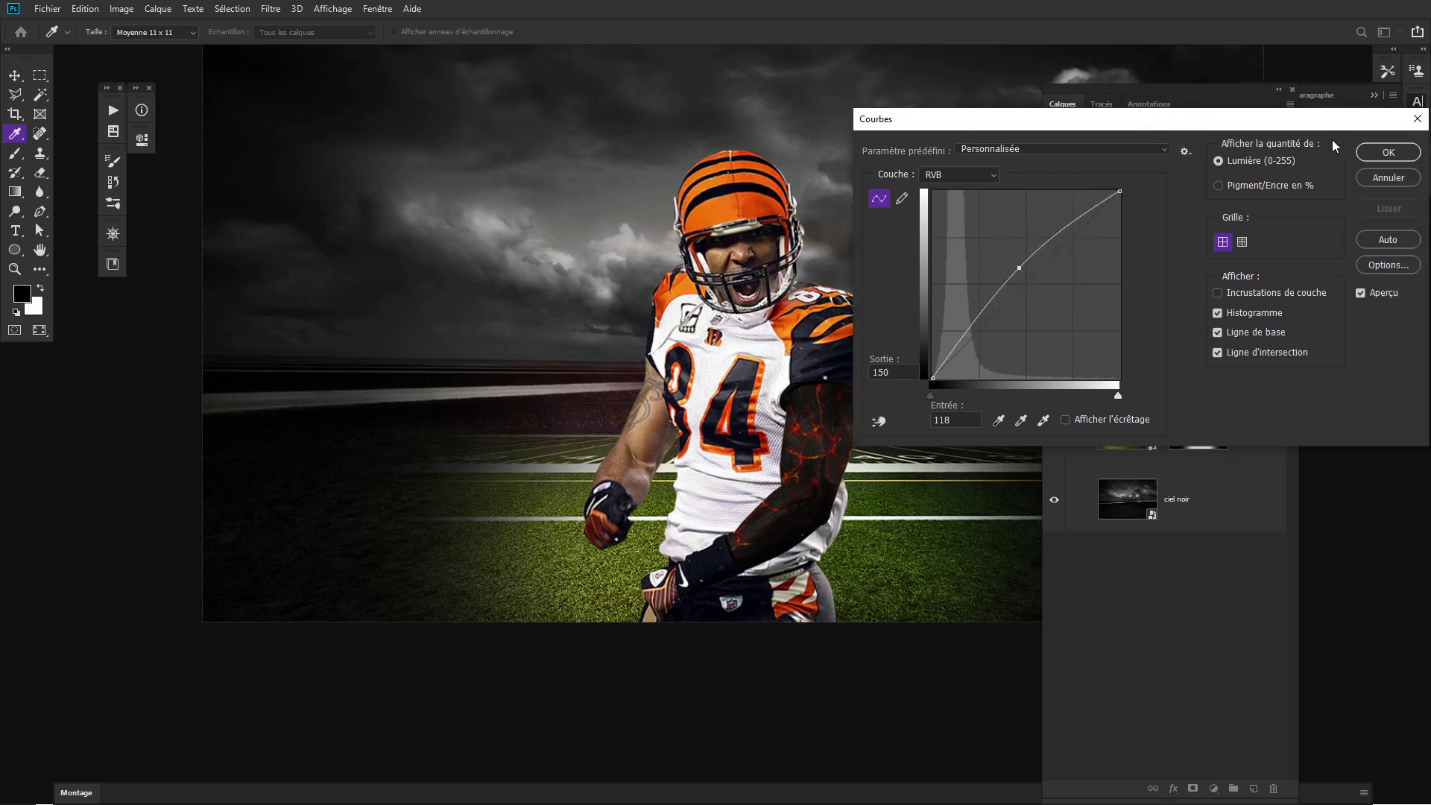
left_click(1354, 156)
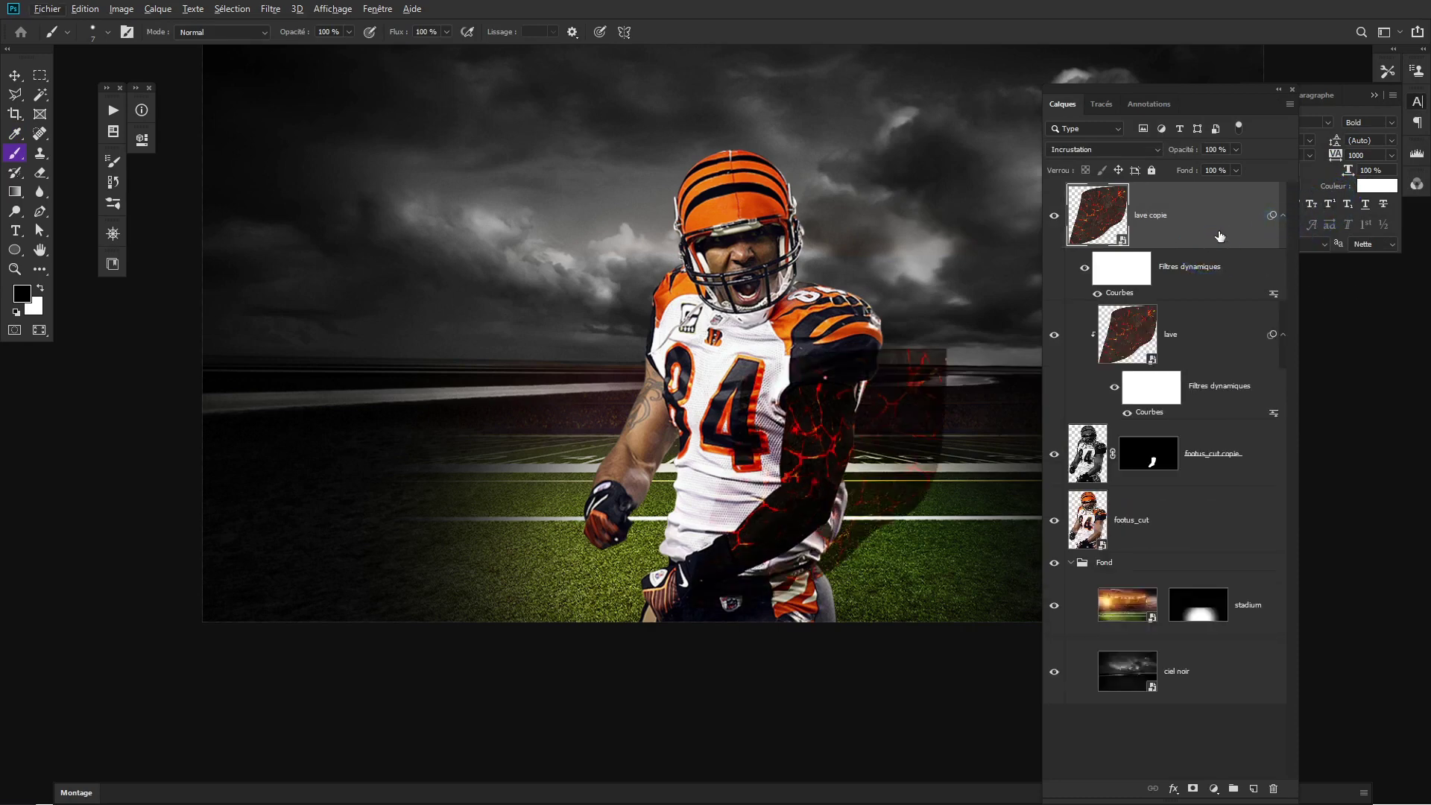
Clip lave copie onto lave, compare with and without it, then delete the copy.
left_click(1282, 215)
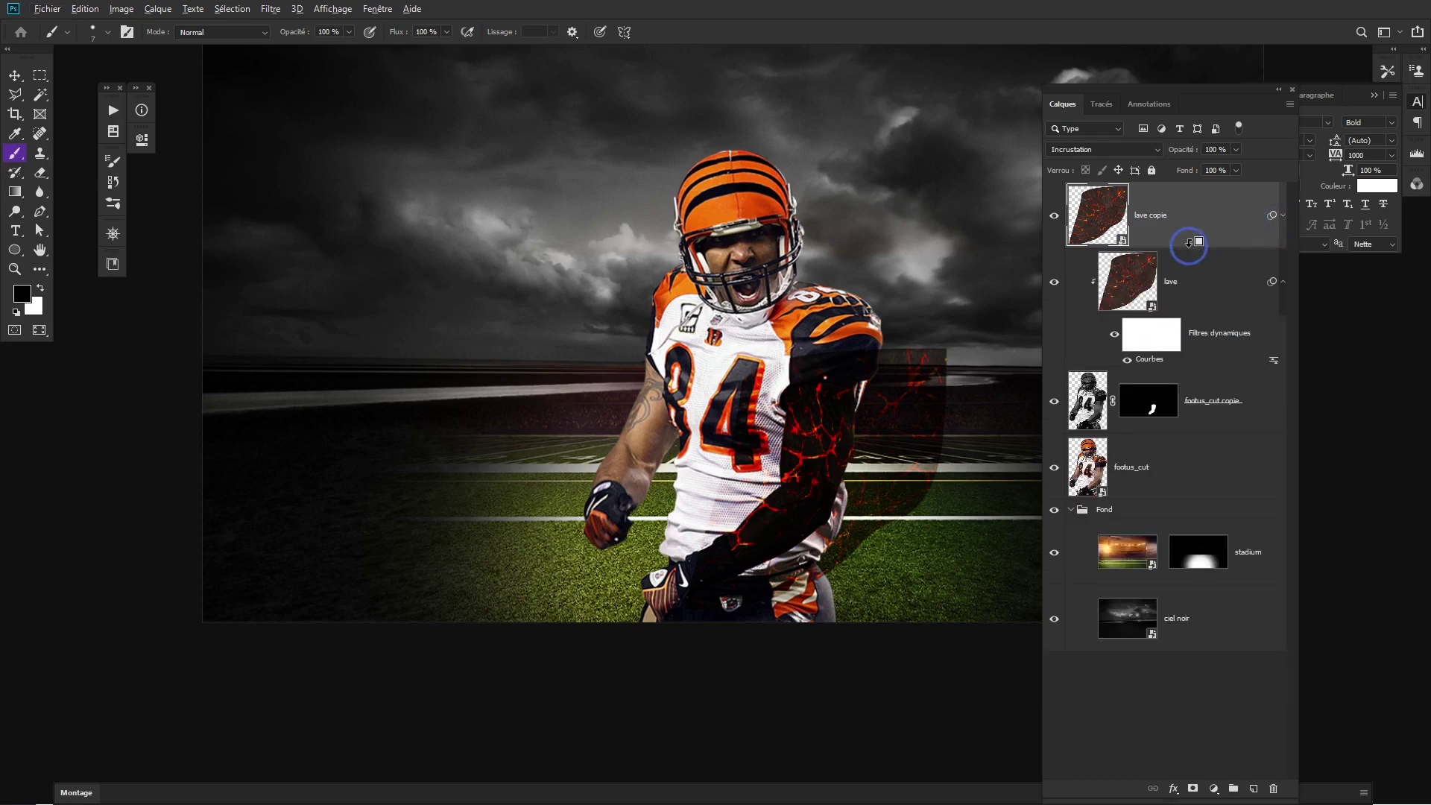
left_click(1189, 249, "alt")
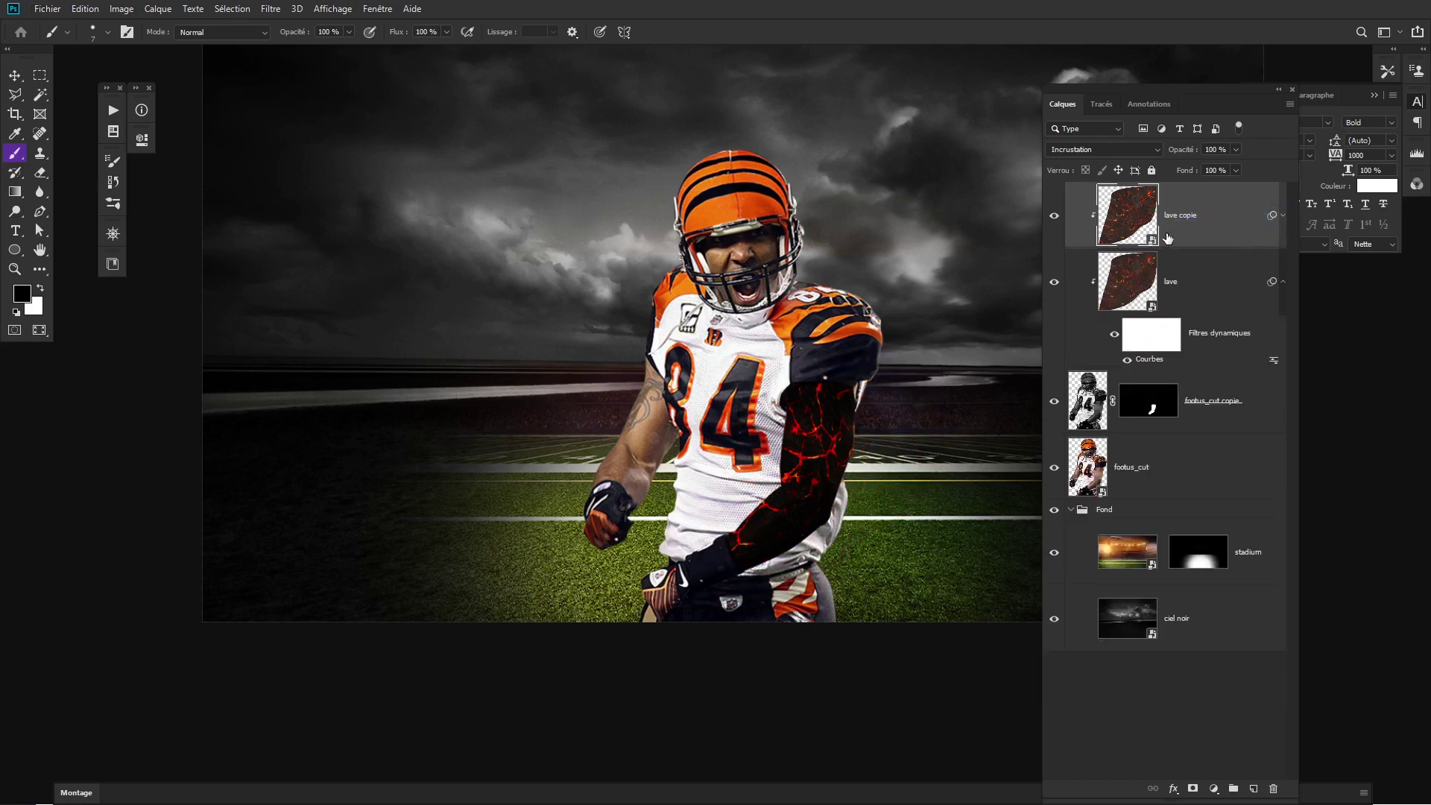
left_click(1216, 246, "alt")
left_click(1217, 246, "alt")
left_click(1054, 215)
left_click(1054, 215)
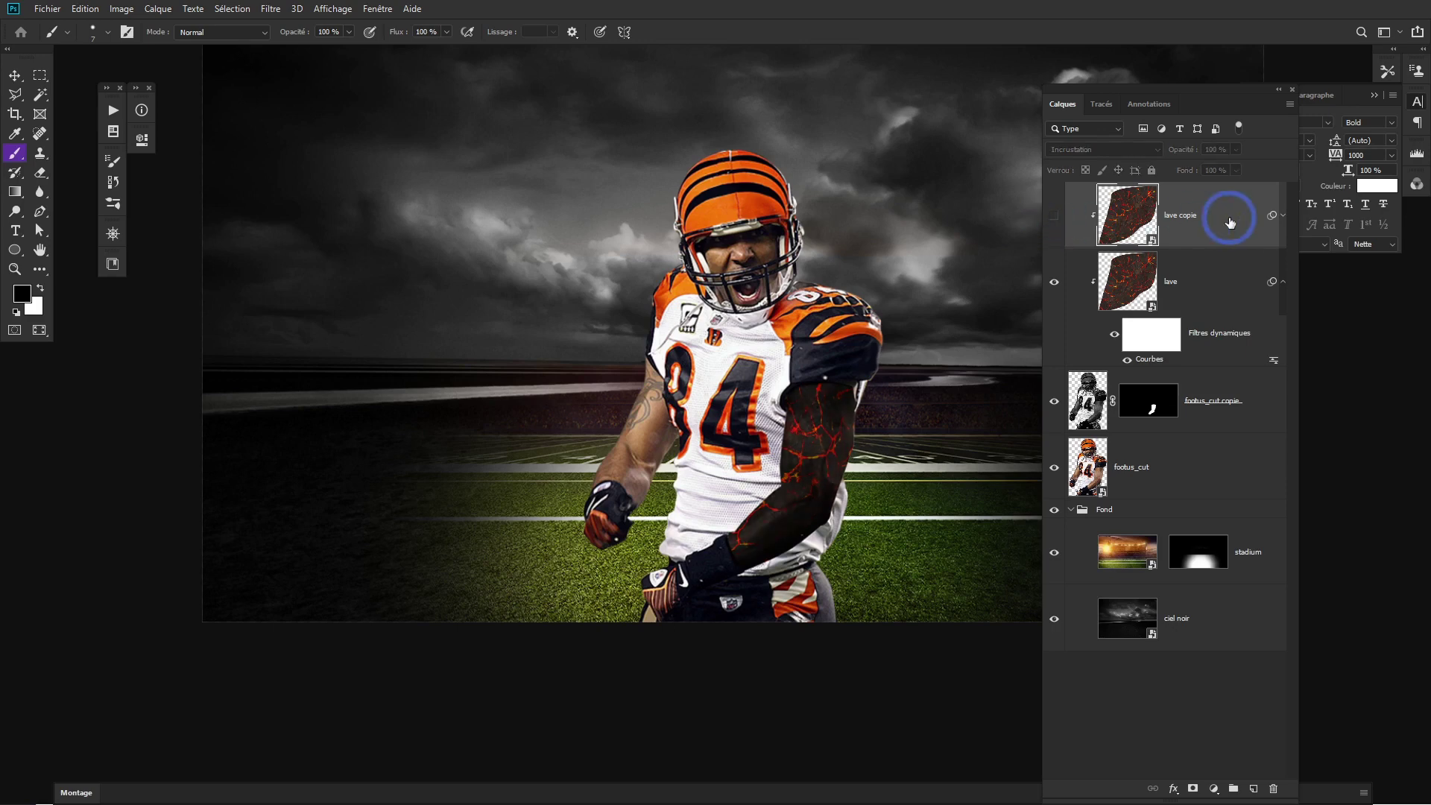
key("Delete")
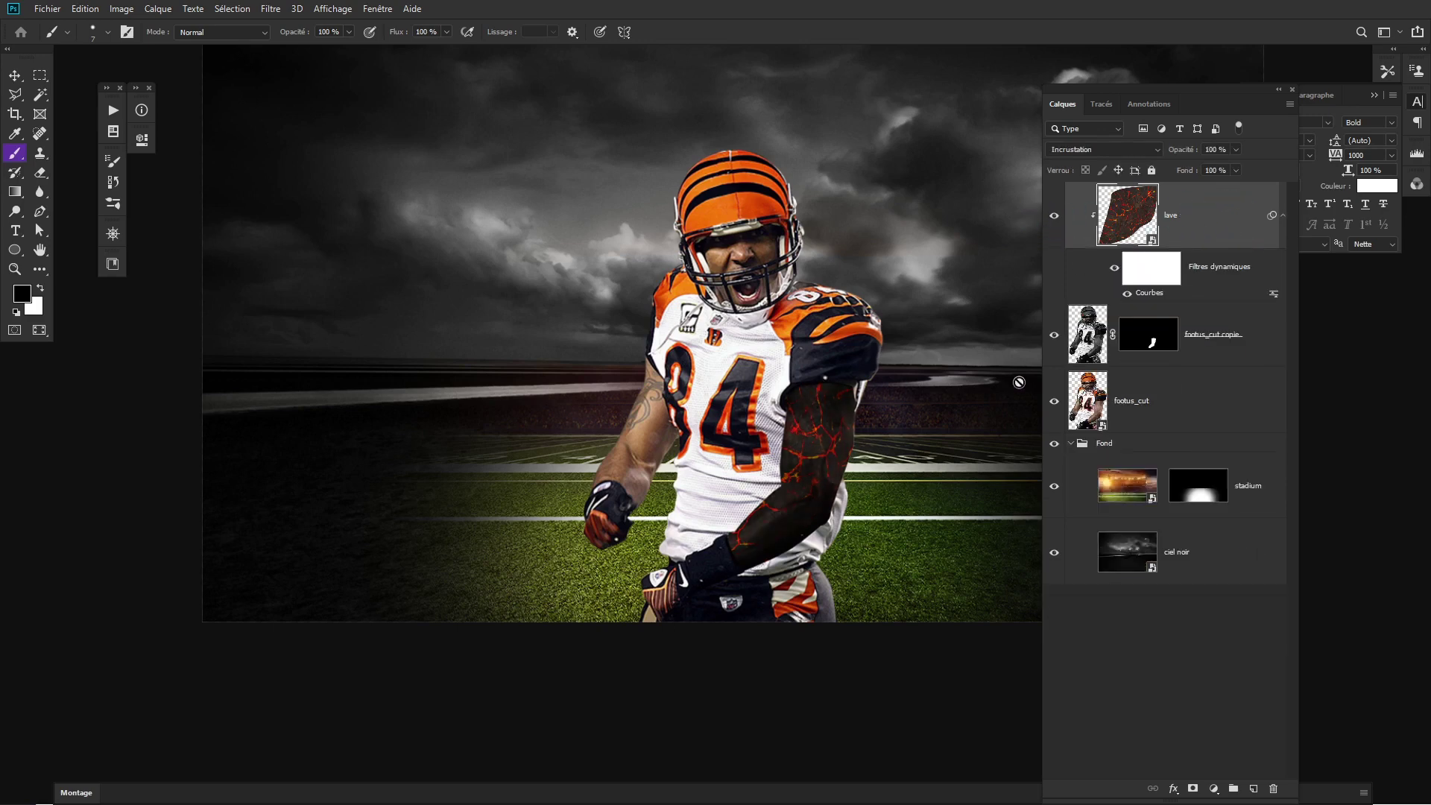
scroll(991, 412, "down", 1)
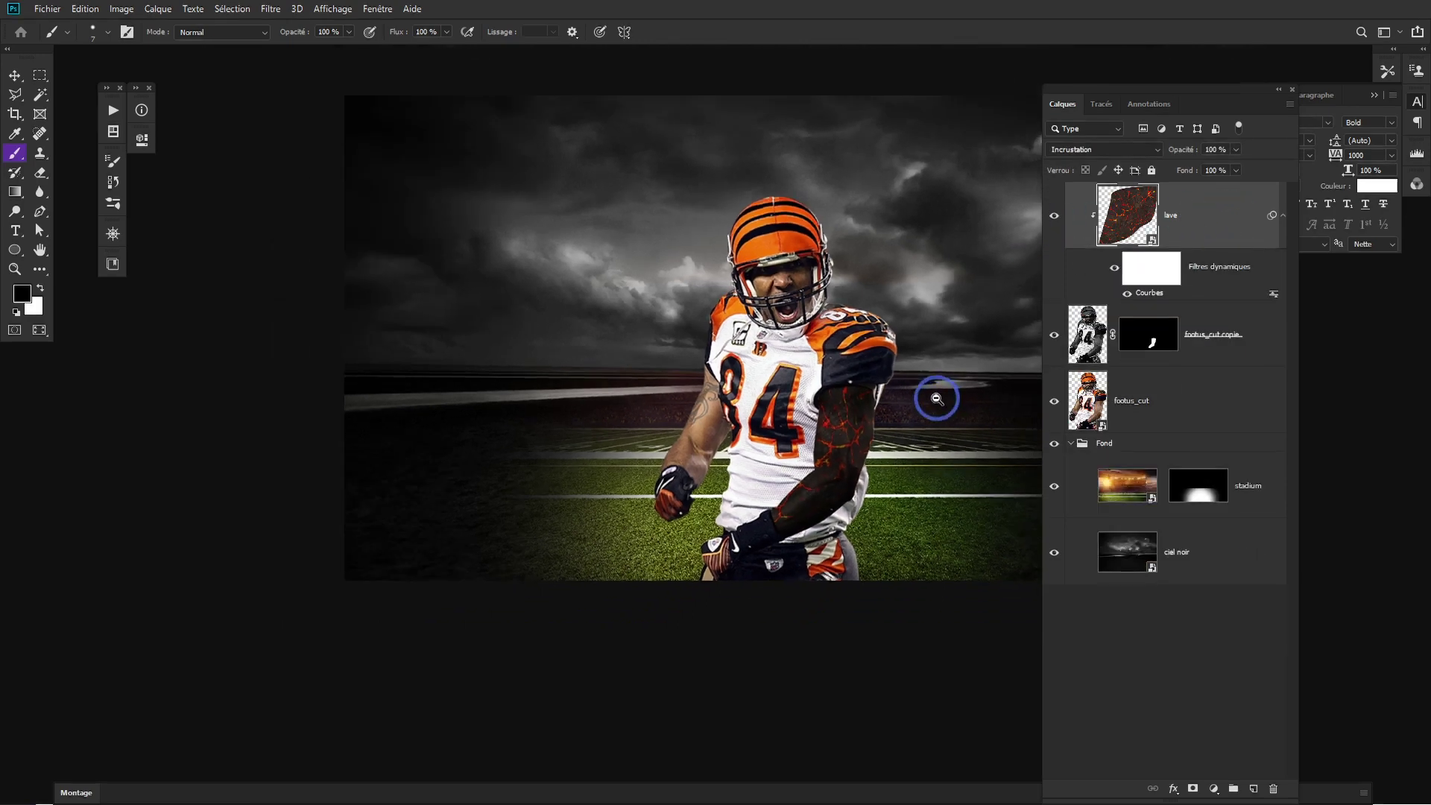
scroll(936, 396, "down", 1)
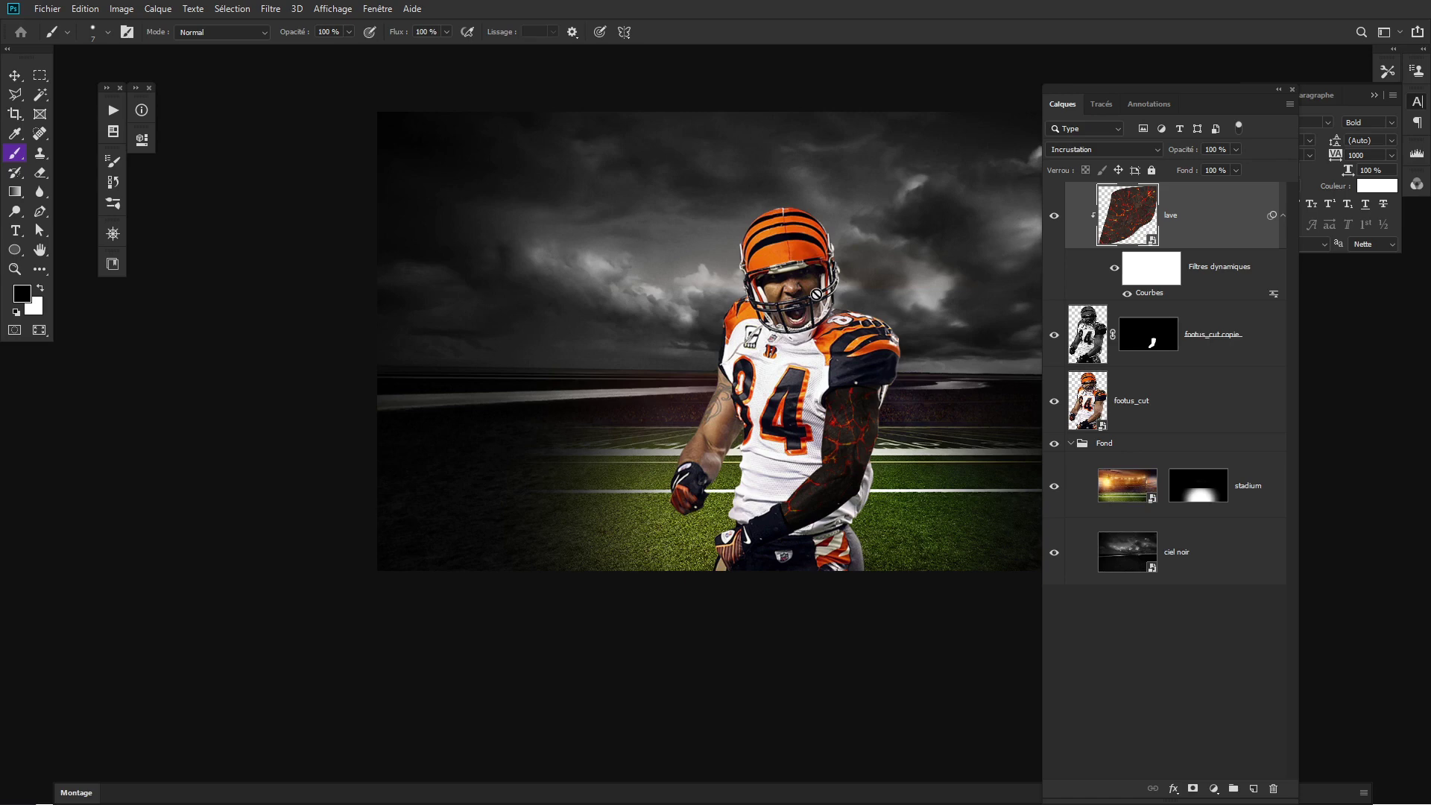
Place étincelle.jpg from the Source folder onto the composite.
key("alt+Tab")
left_click(708, 443)
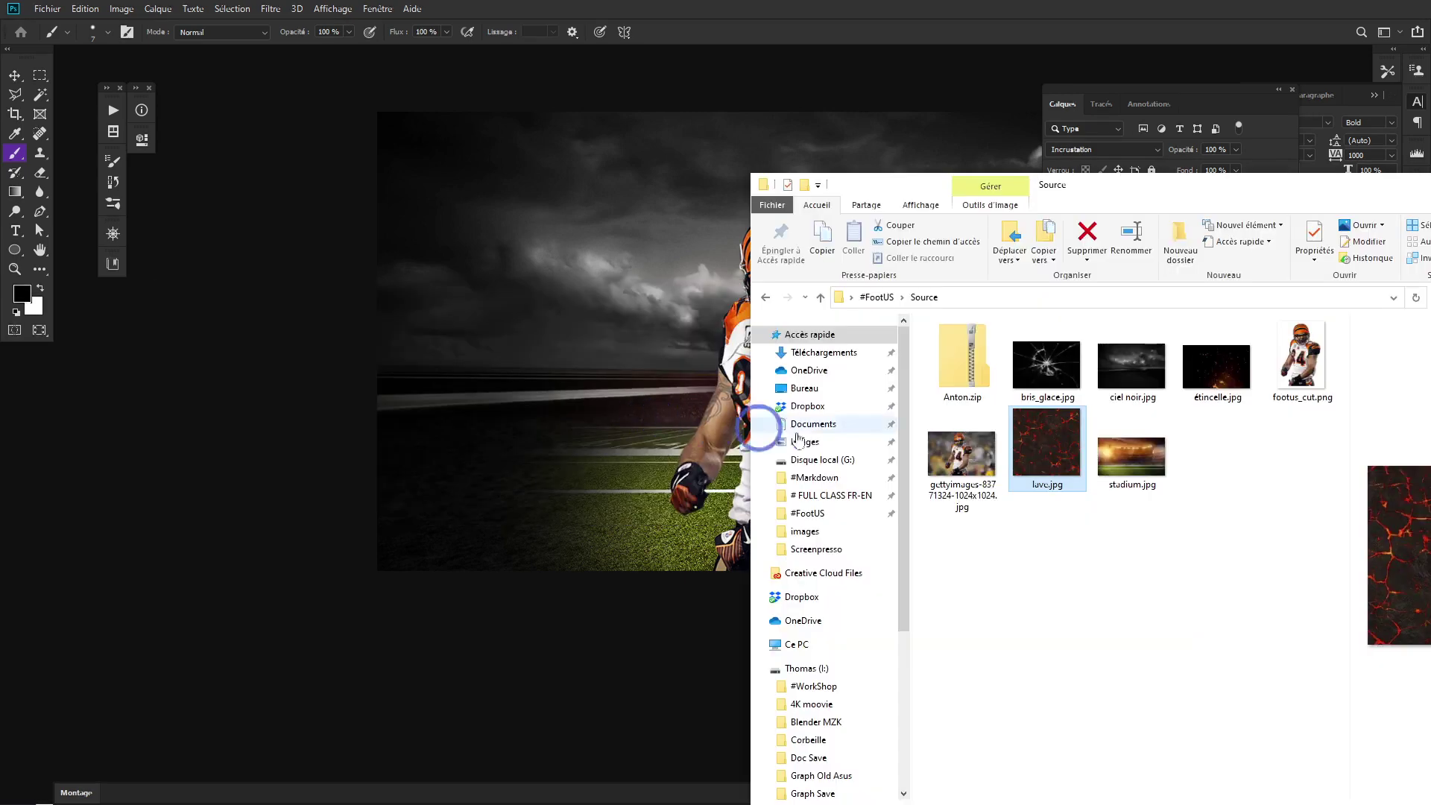
left_click_drag(1216, 365, 658, 390)
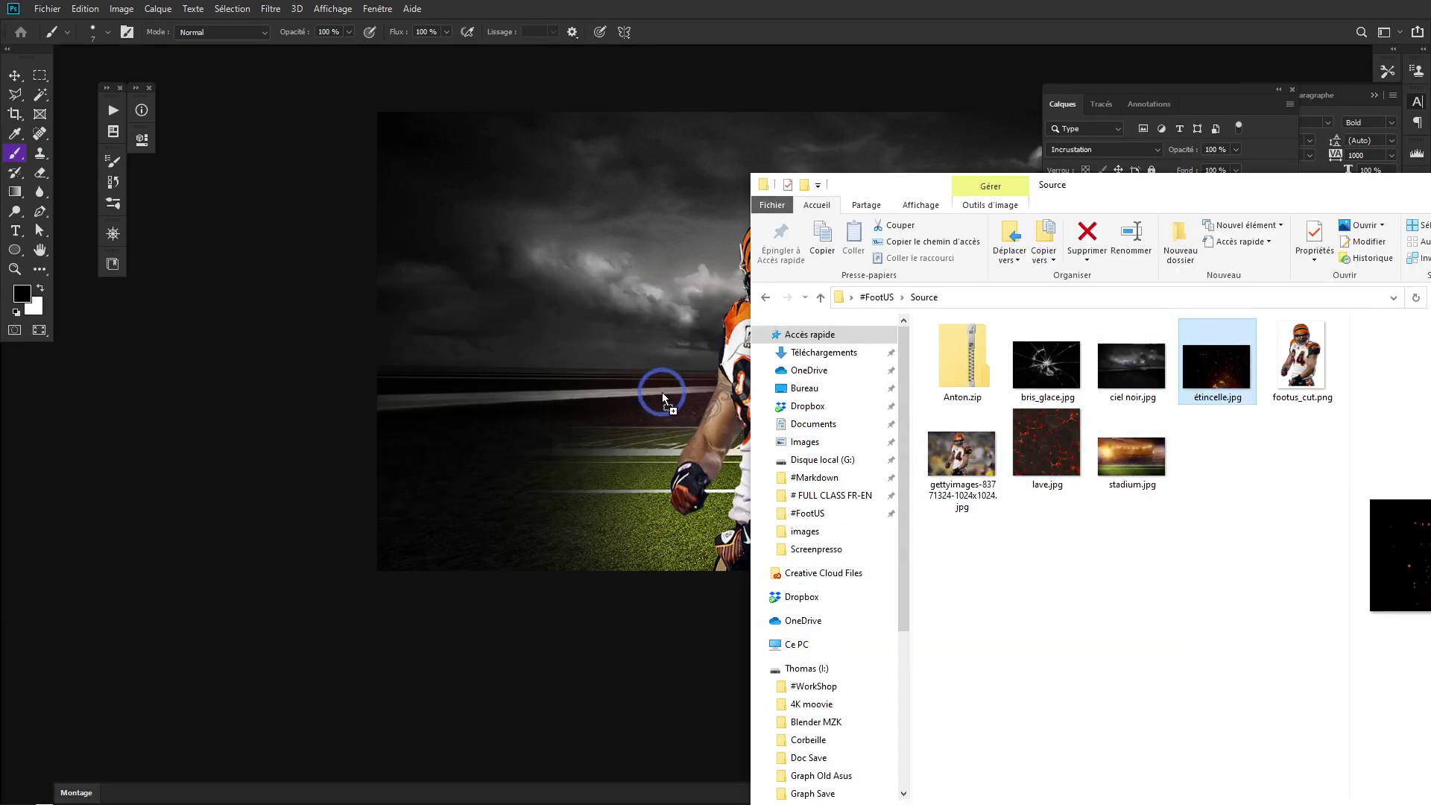
mouse_move(913, 489)
left_mouse_down()
mouse_move(716, 494)
mouse_move(740, 323)
mouse_move(844, 233)
mouse_move(828, 241)
left_mouse_up()
key("b")
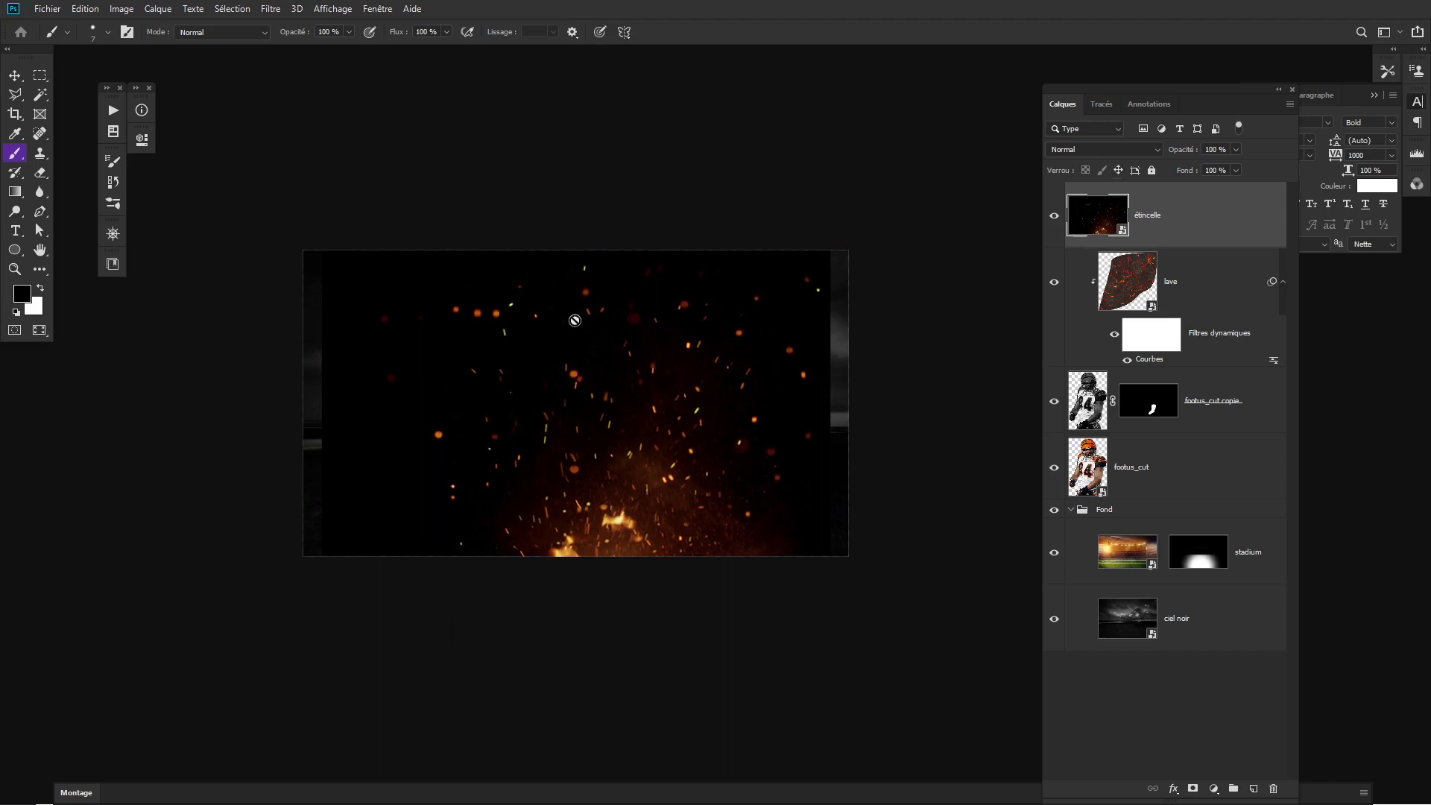
Set the sparks layer to Densité linéaire (Ajout), keeping it a smart object.
left_click(1142, 148)
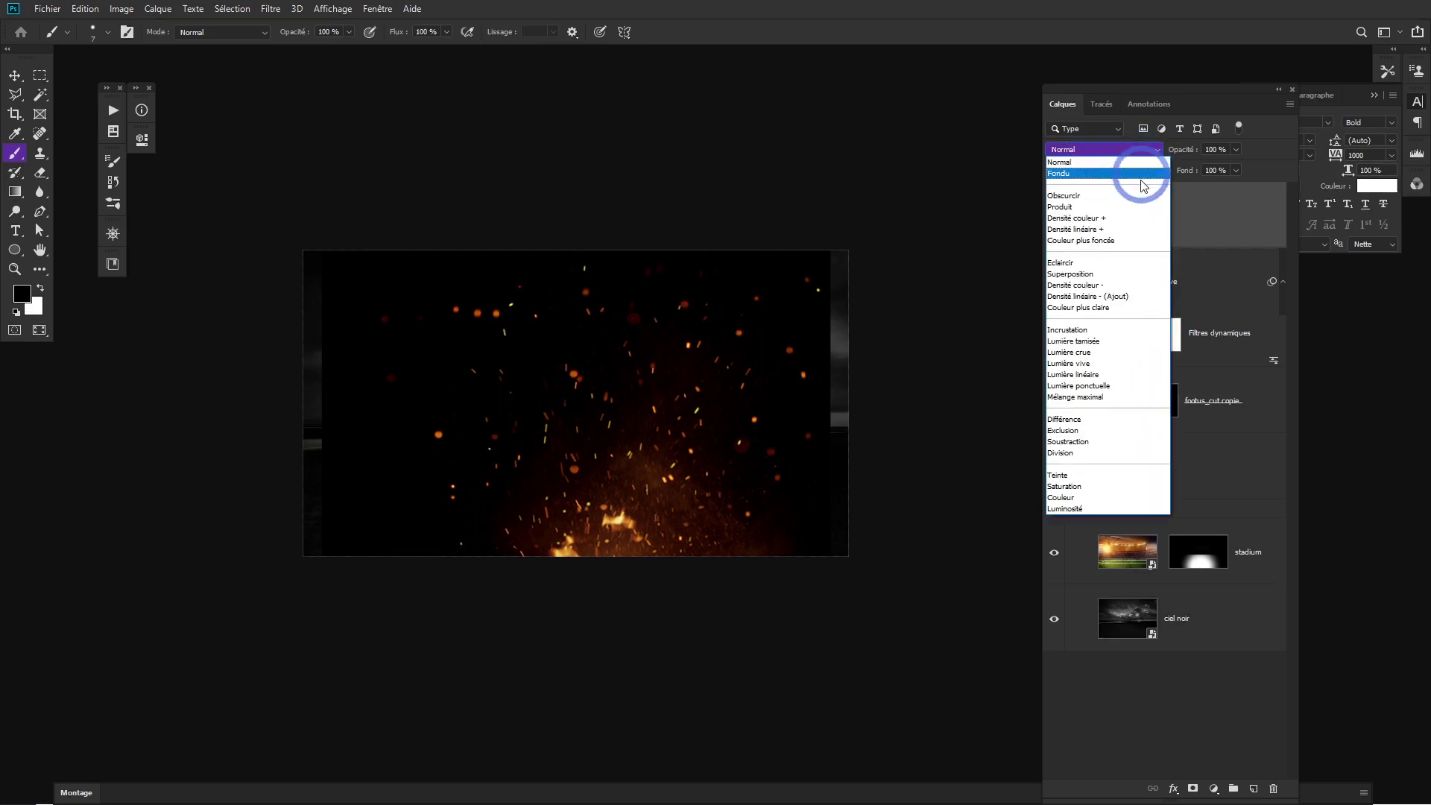
left_click(1088, 297)
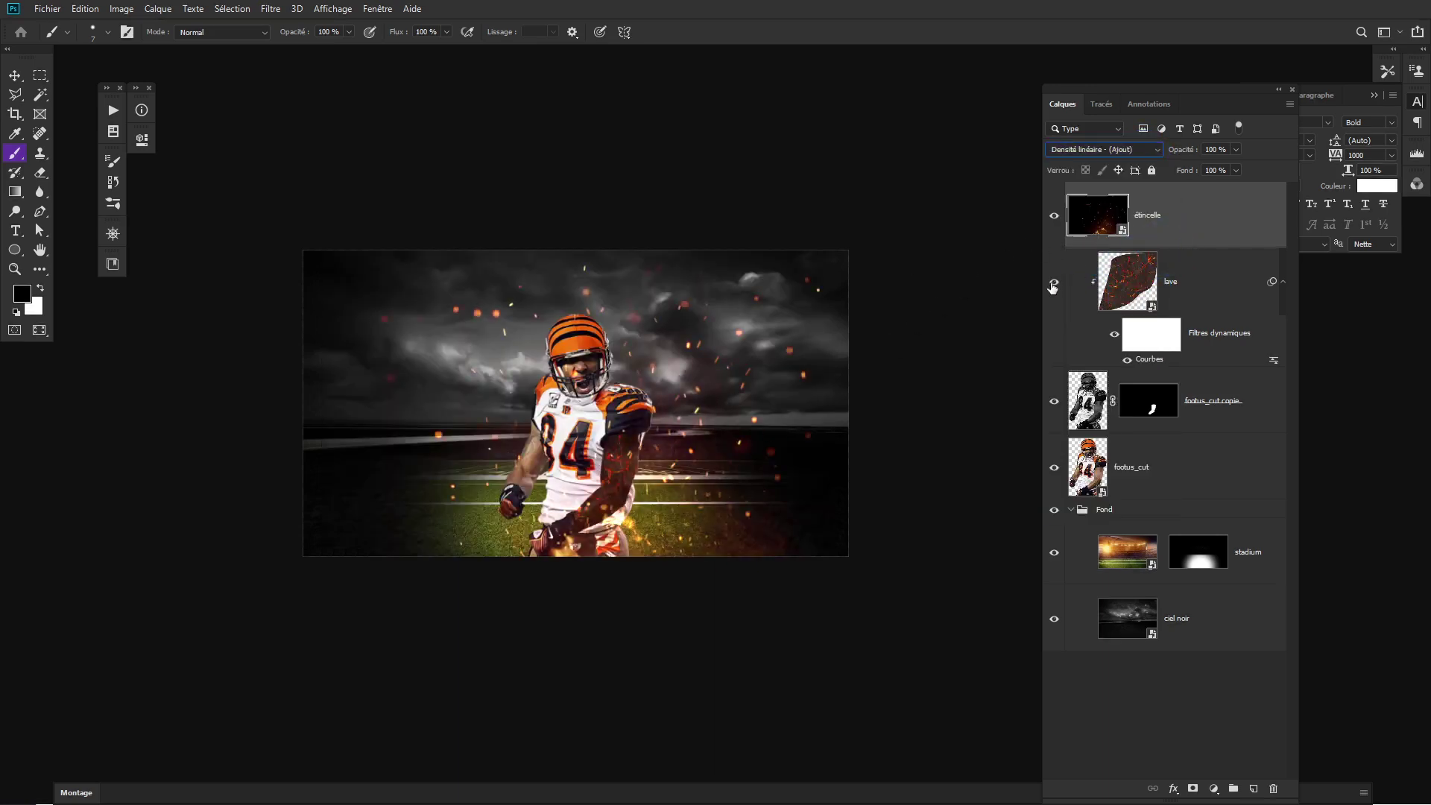
left_click(633, 528)
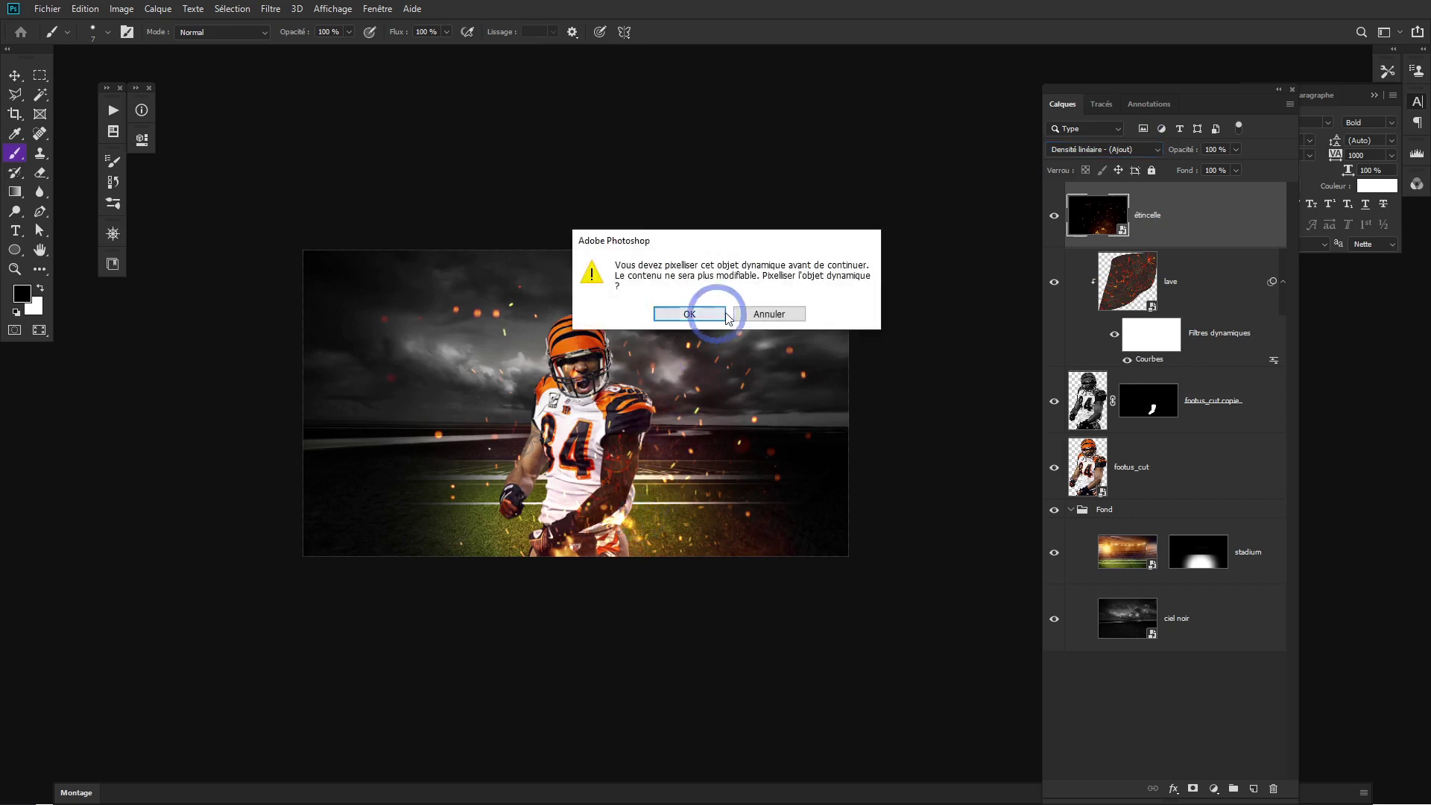
left_click(768, 312)
Move the sparks layer across the player to scatter the embers.
key("v")
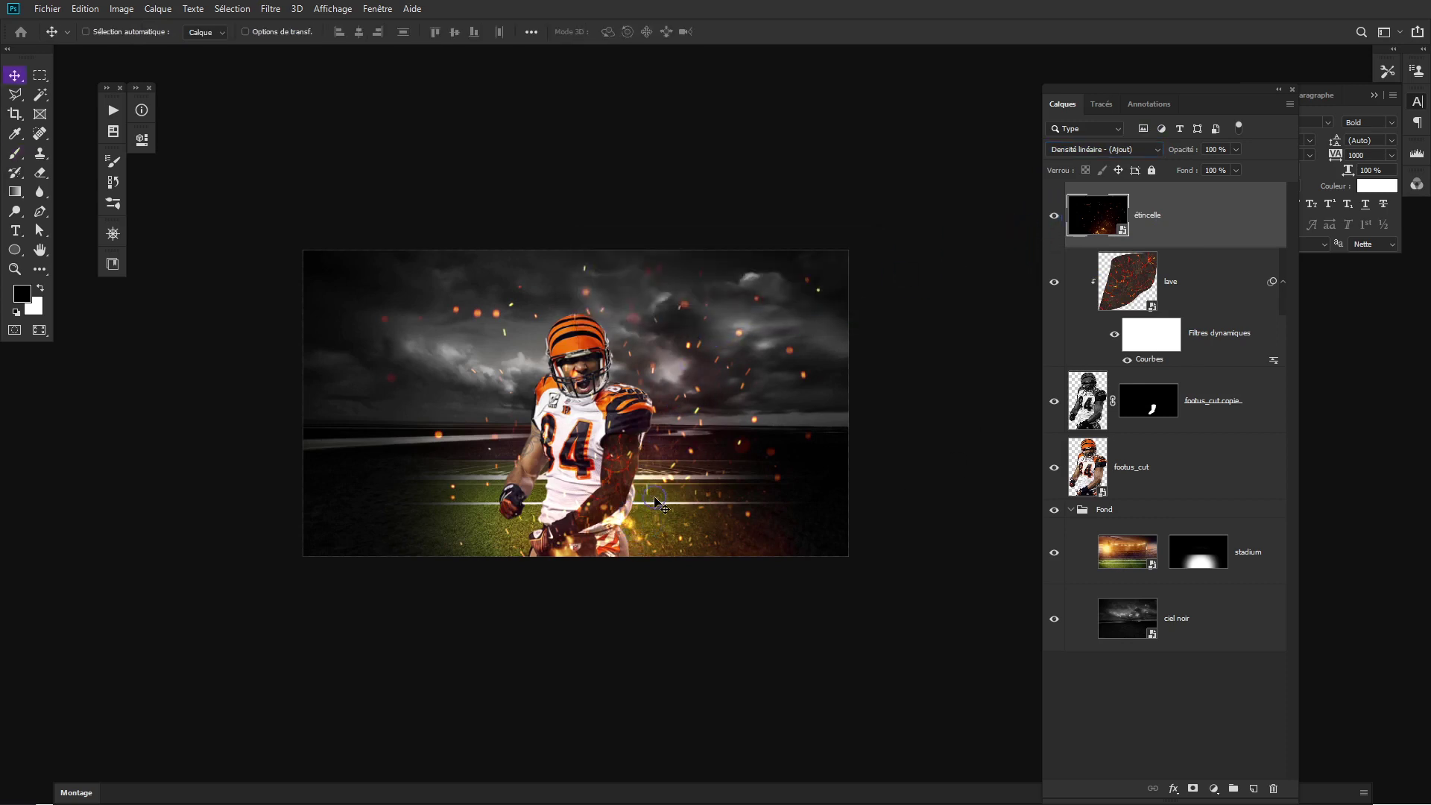
left_click_drag(654, 497, 623, 502)
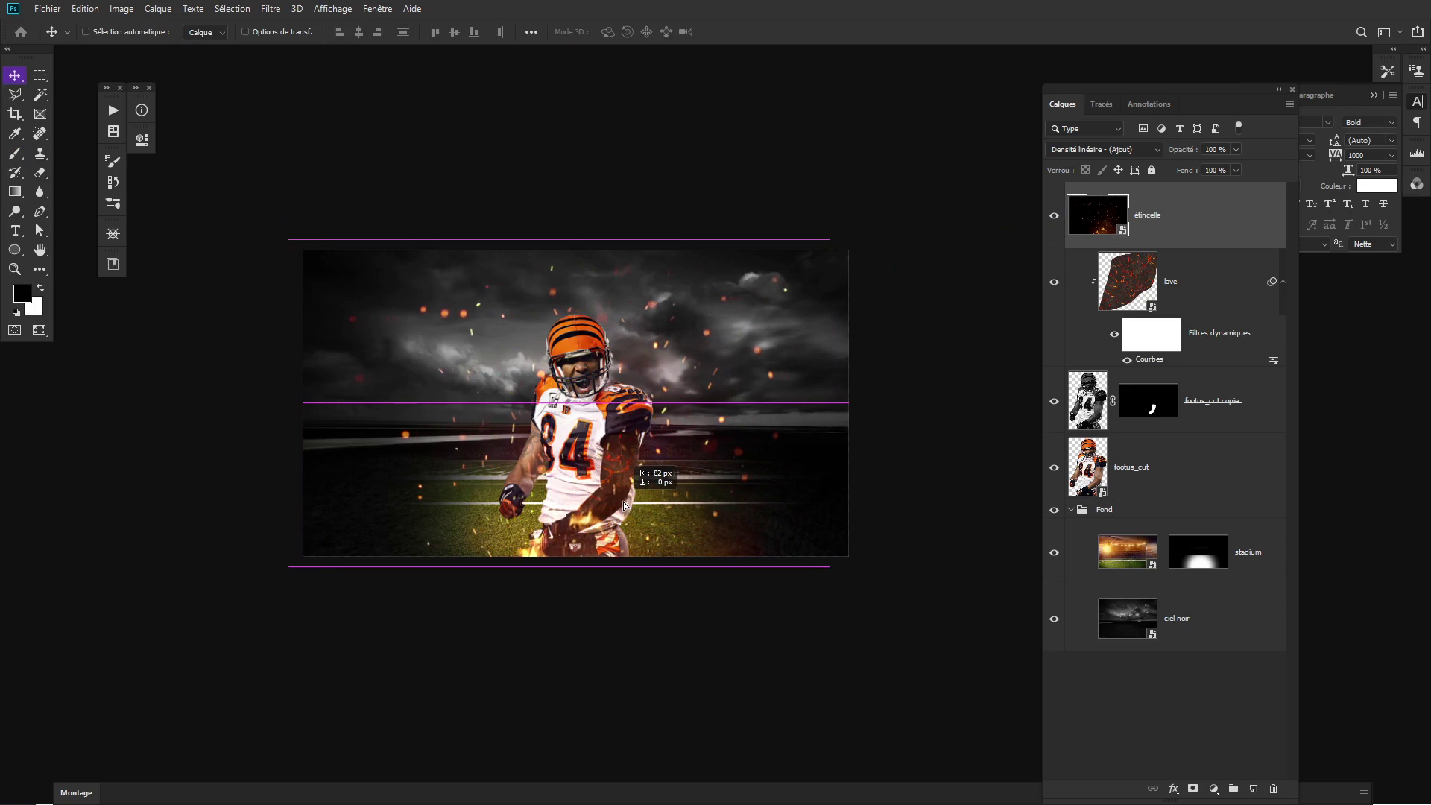
left_click_drag(623, 502, 574, 382)
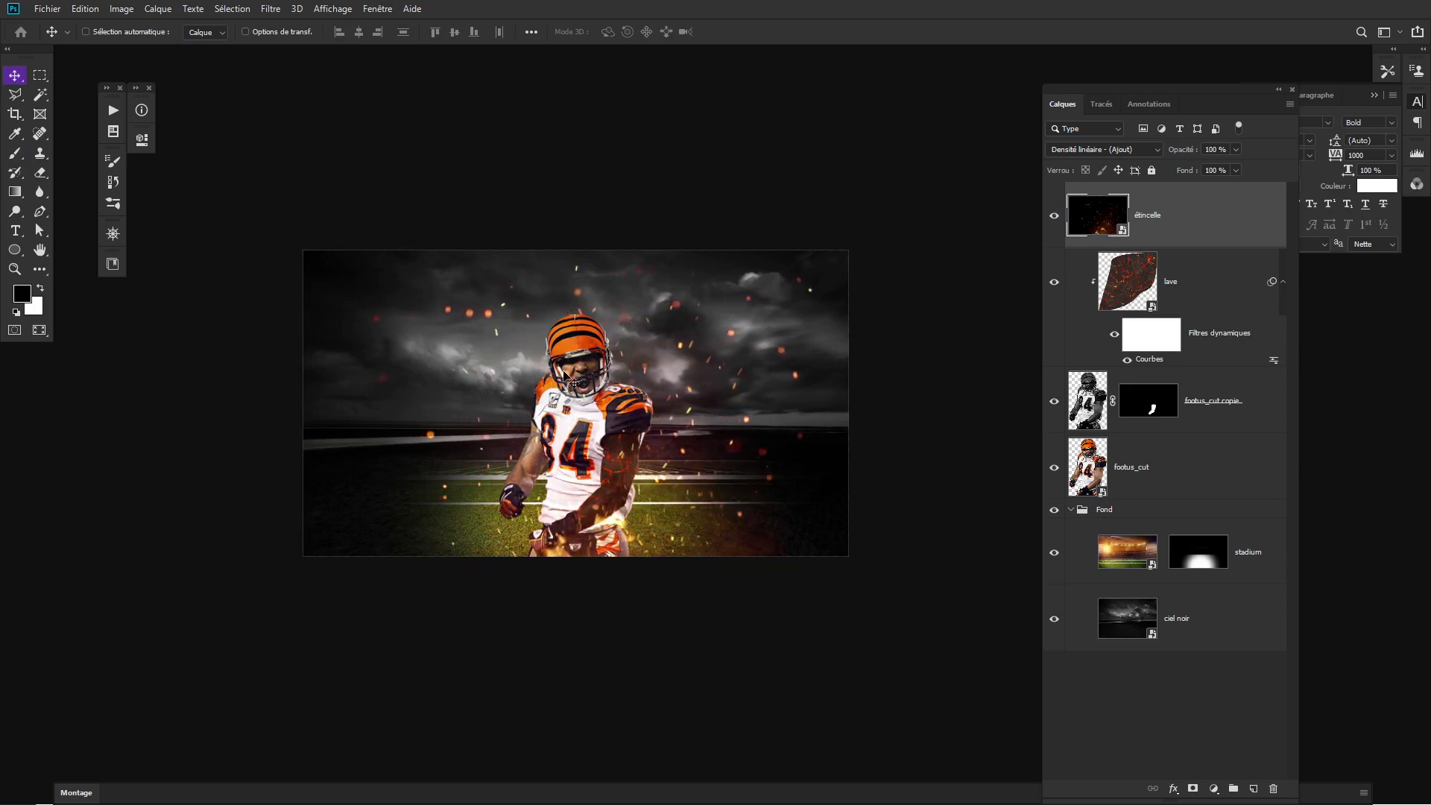
scroll(573, 382, "up", 3)
left_click_drag(703, 590, 690, 594)
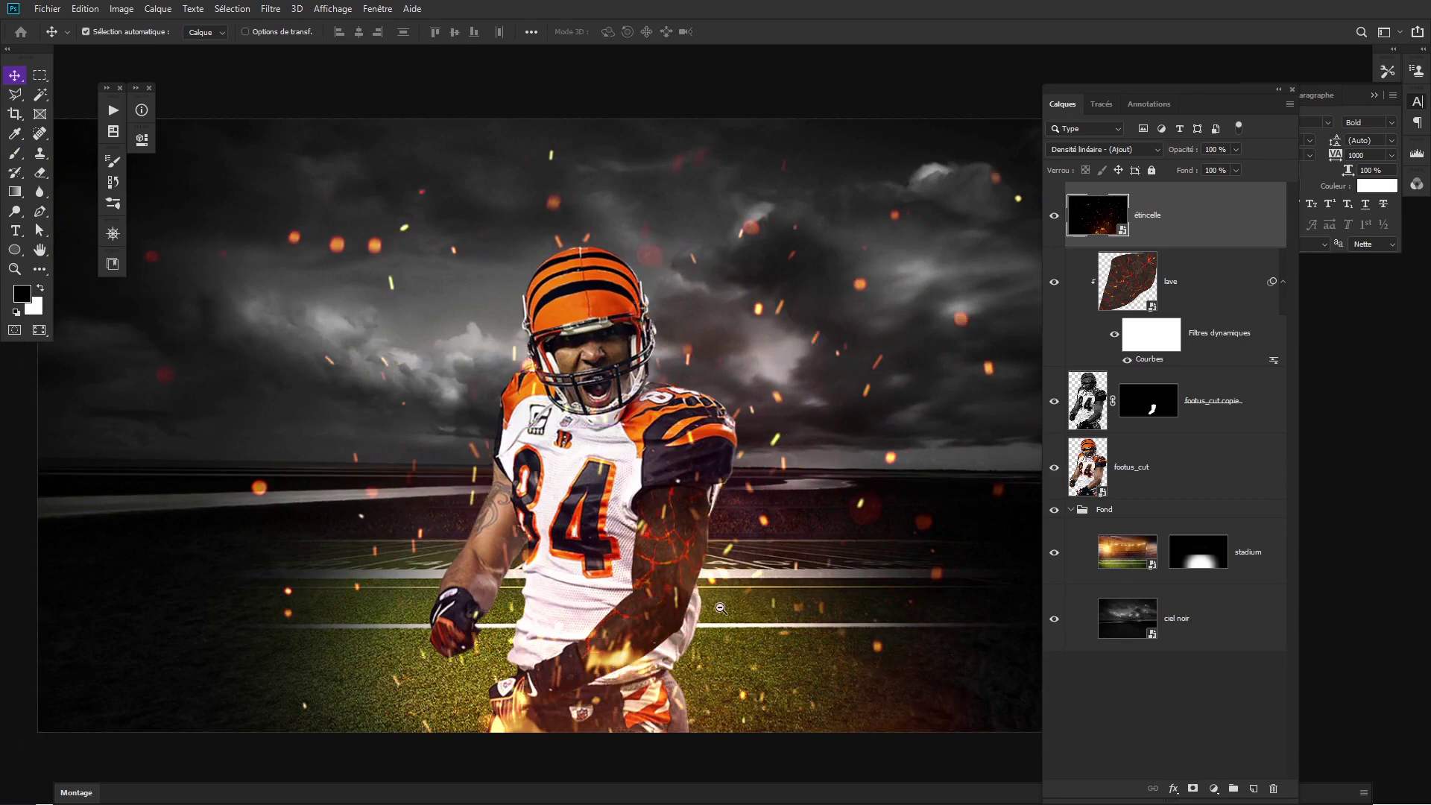
scroll(690, 594, "down", 1)
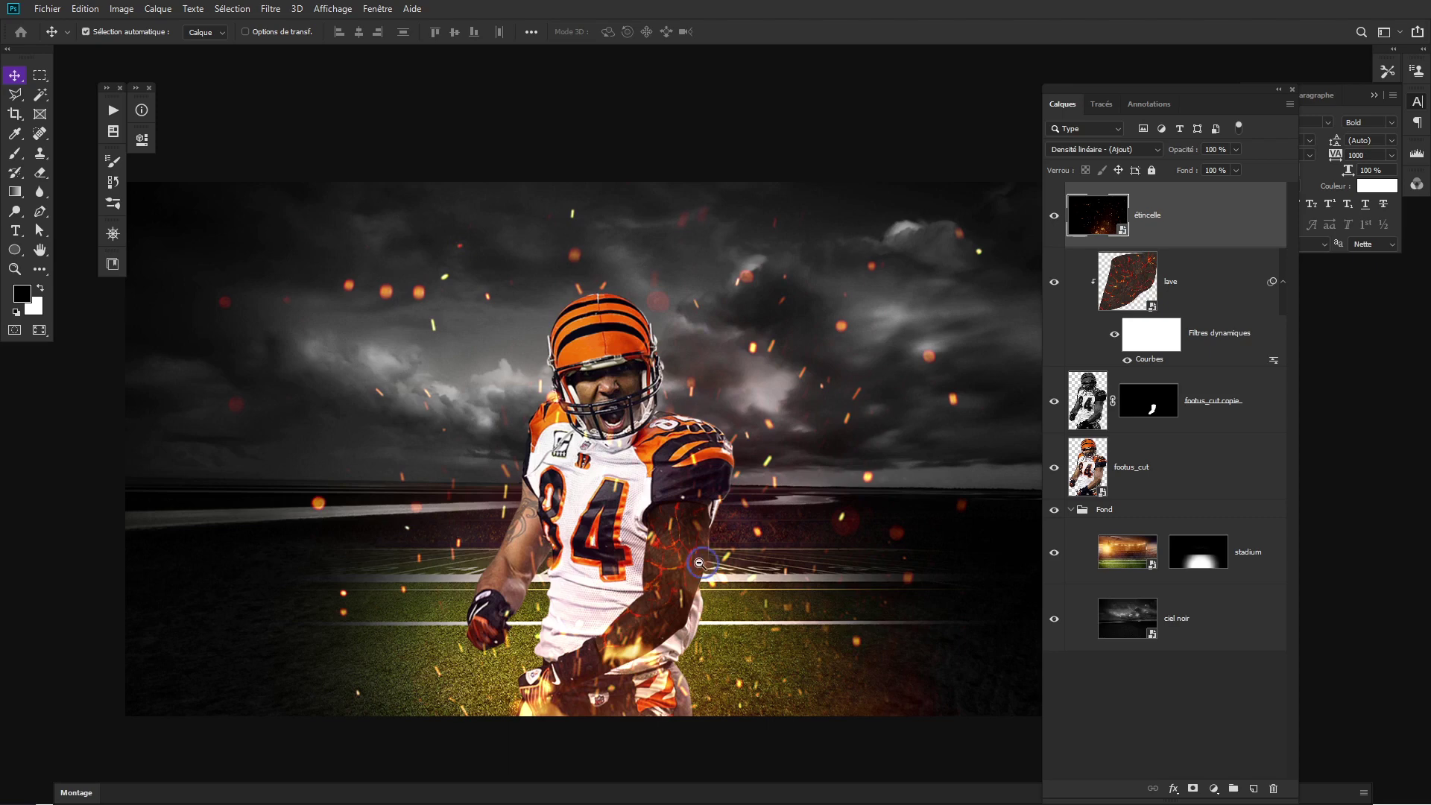
scroll(690, 566, "down", 1)
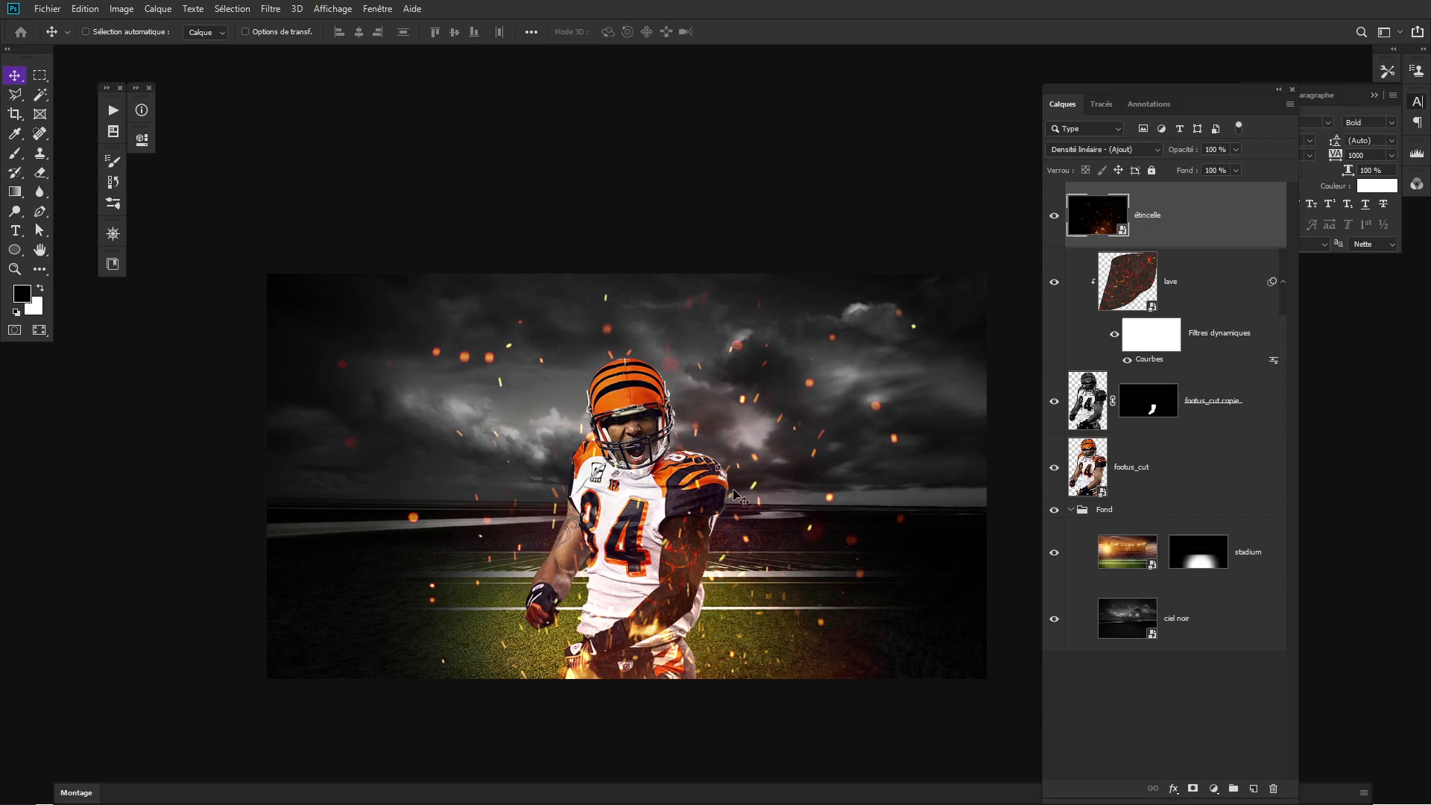
Add a new layer and set up a large soft brush in the helmet's orange.
left_click(1253, 789)
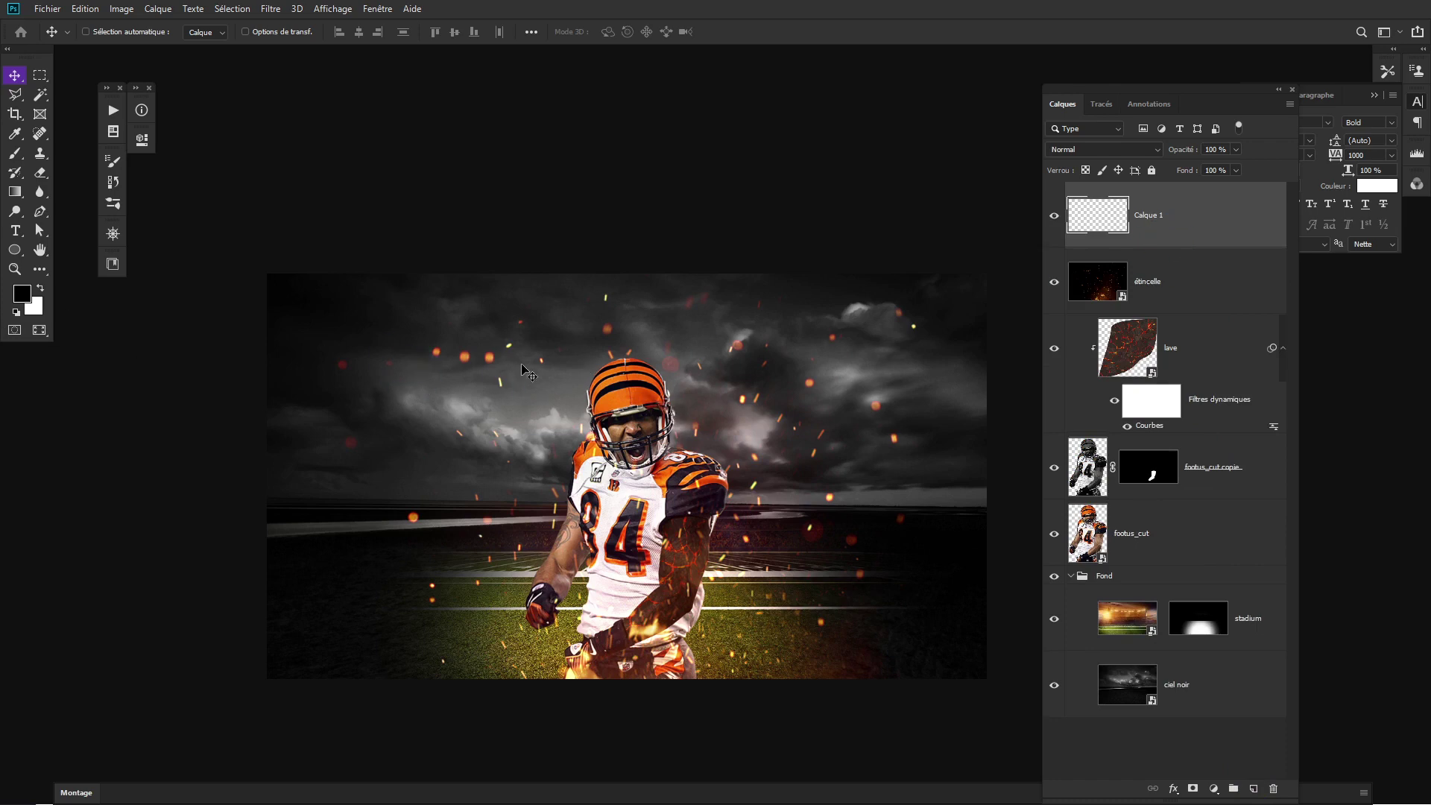
left_click(15, 155)
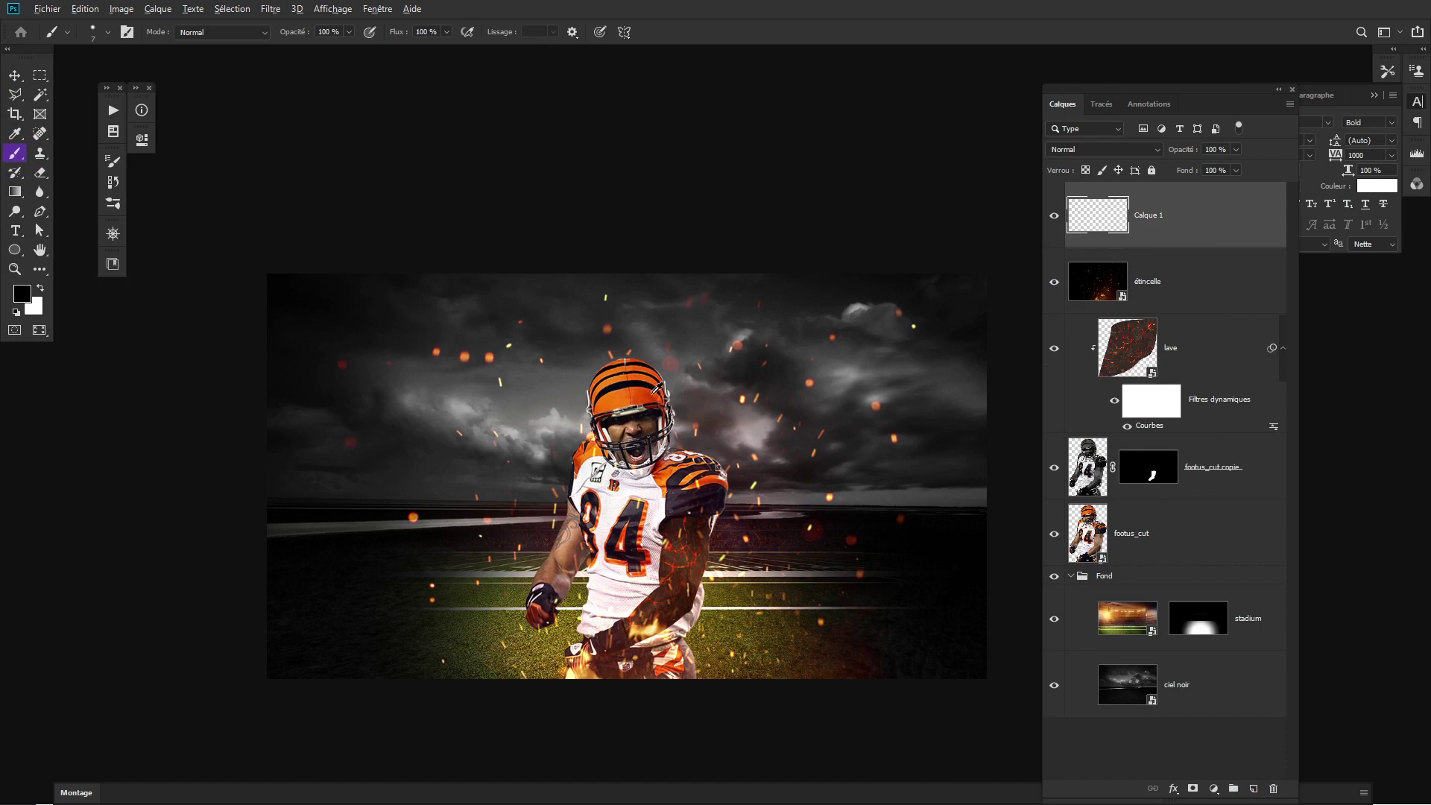
left_click_drag(657, 388, 649, 389)
scroll(607, 406, "up", 2)
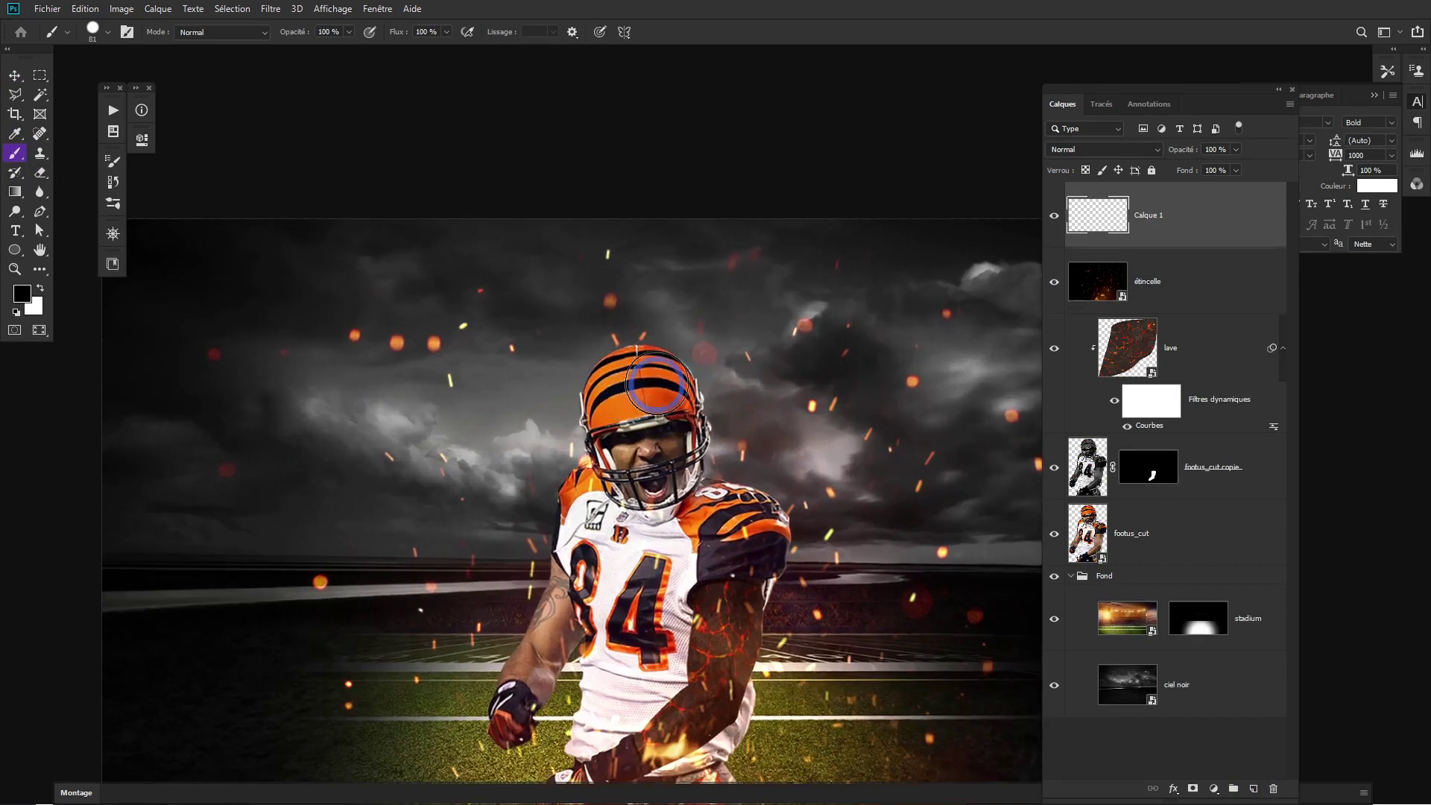
left_click(656, 369, "alt")
mouse_move(682, 442)
left_mouse_down()
mouse_move(820, 443)
mouse_move(814, 41)
left_mouse_up()
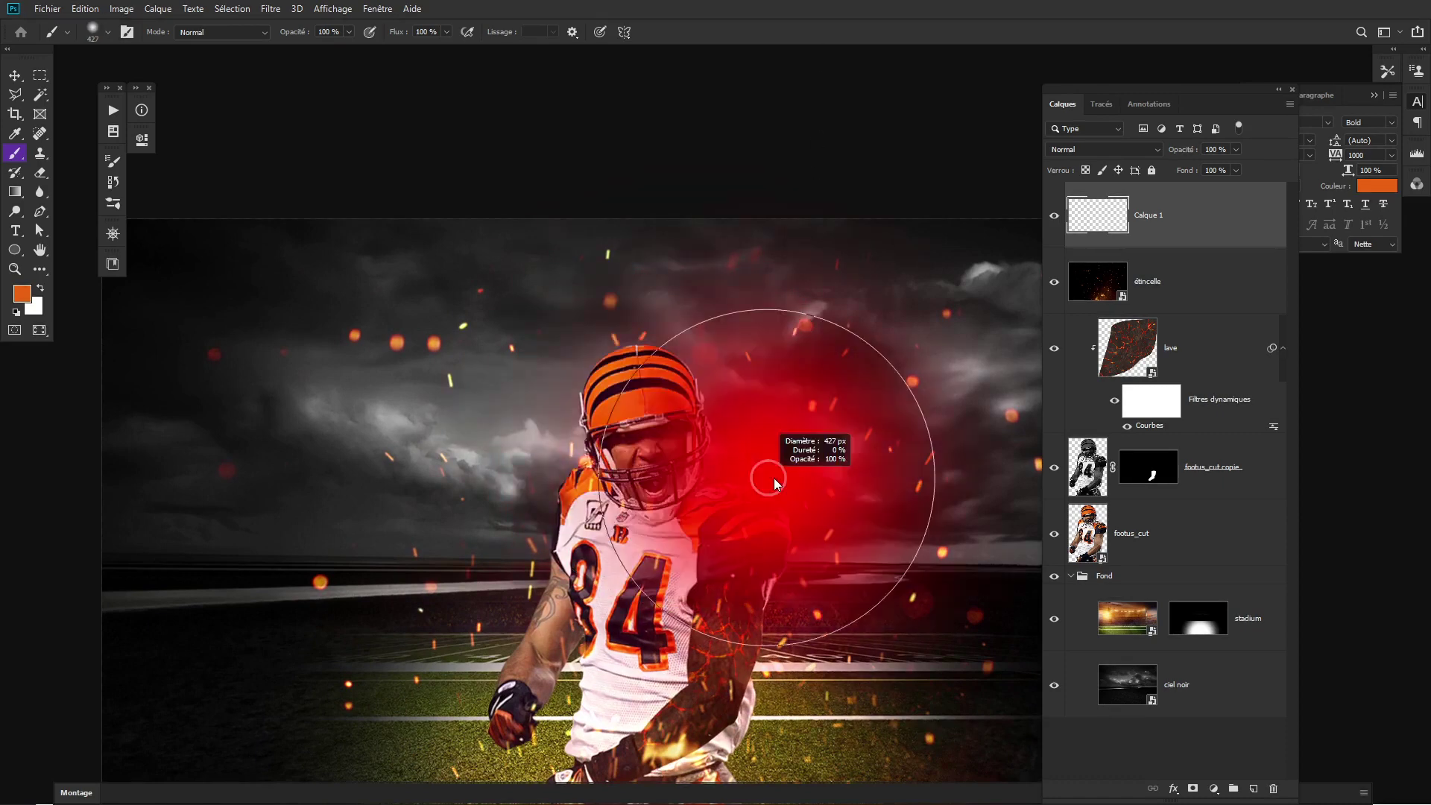
mouse_move(815, 447)
left_mouse_down()
mouse_move(782, 468)
mouse_move(796, 448)
left_mouse_up()
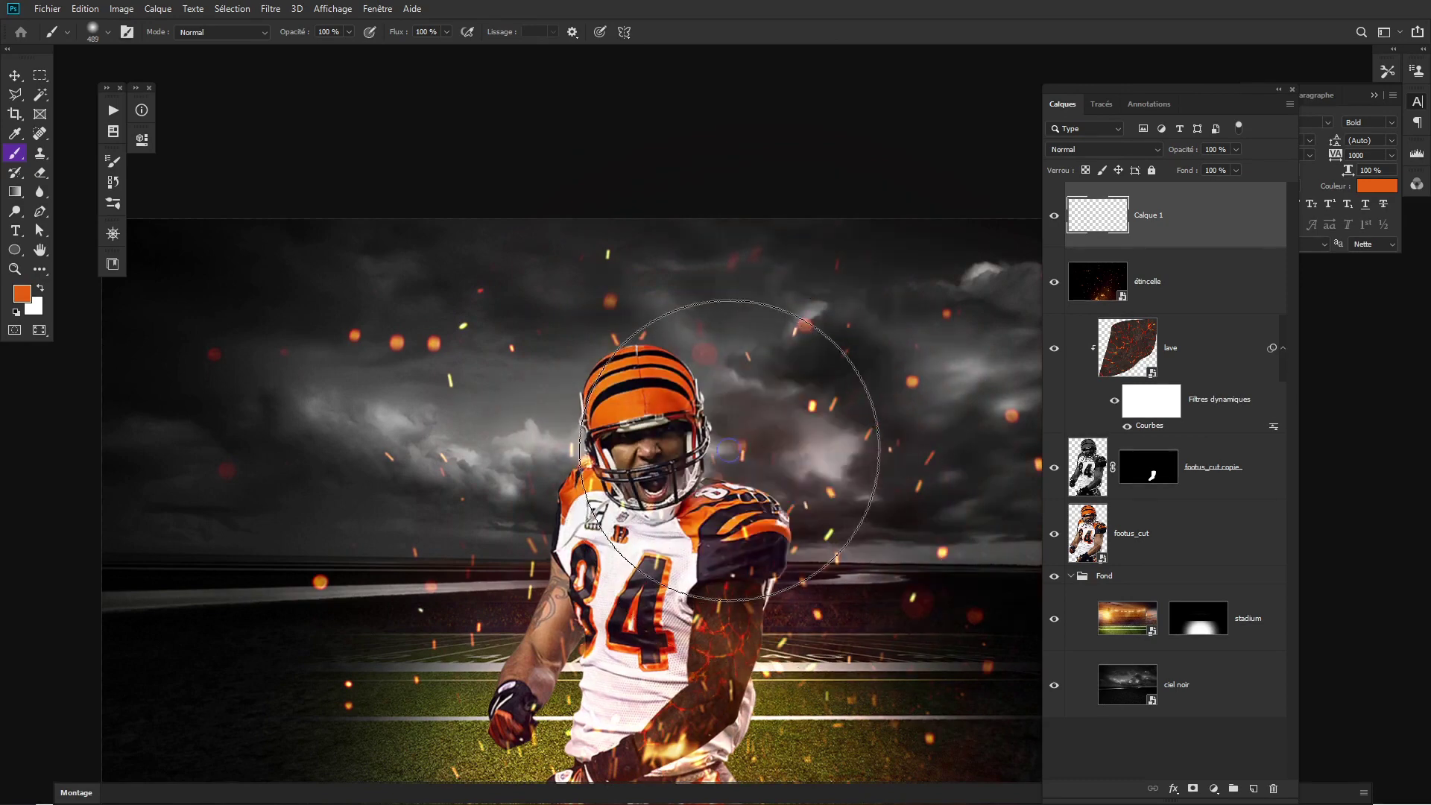
Paint soft orange glow over the player's head, chest and helmet.
left_click(732, 429)
mouse_move(732, 430)
left_mouse_down()
mouse_move(824, 613)
mouse_move(753, 536)
left_mouse_up()
scroll(812, 596, "down", 1)
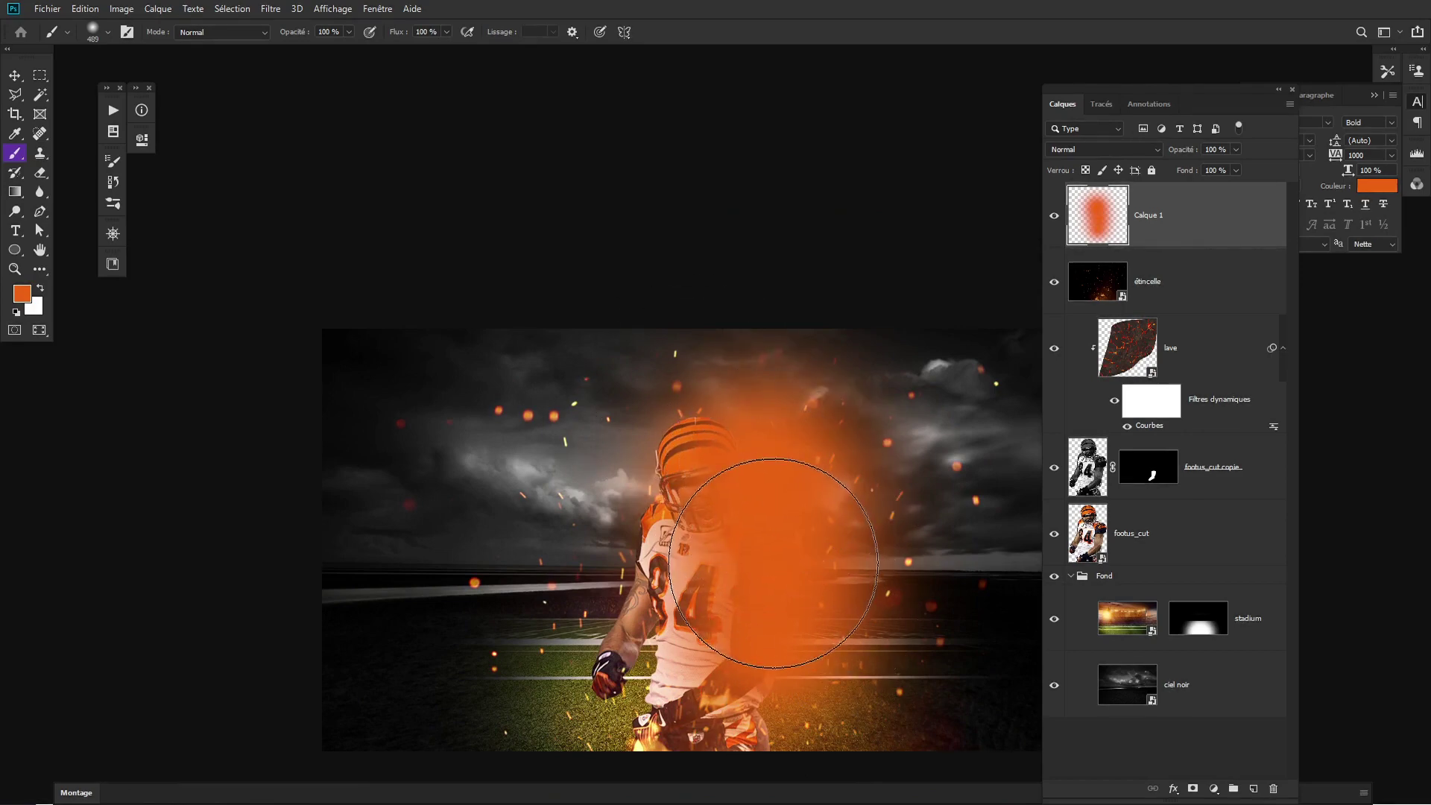
mouse_move(767, 511)
left_mouse_down()
mouse_move(815, 554)
mouse_move(795, 488)
left_mouse_up()
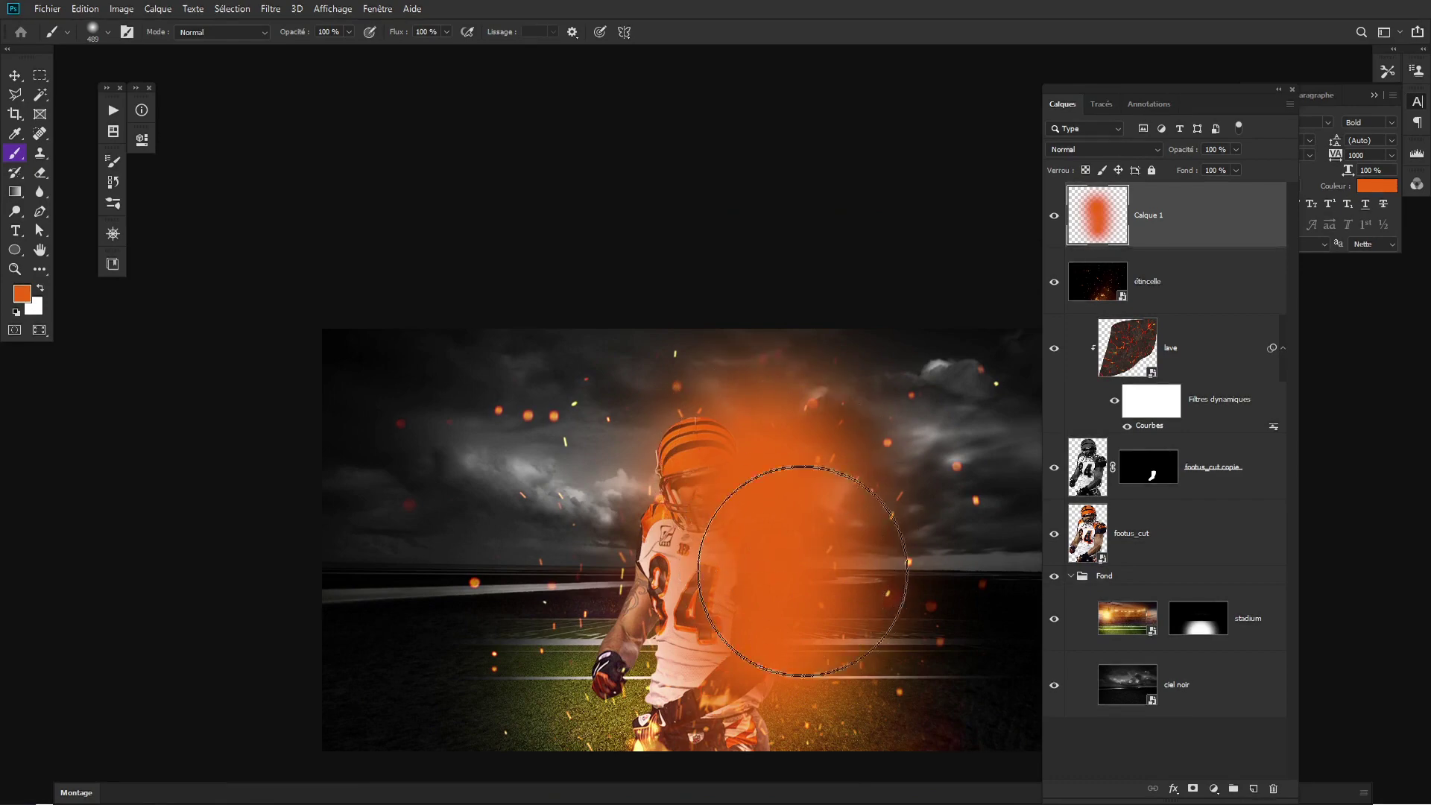
Set Calque 1 to Lumière tamisée and add glow right of the shoulder.
left_click(1098, 152)
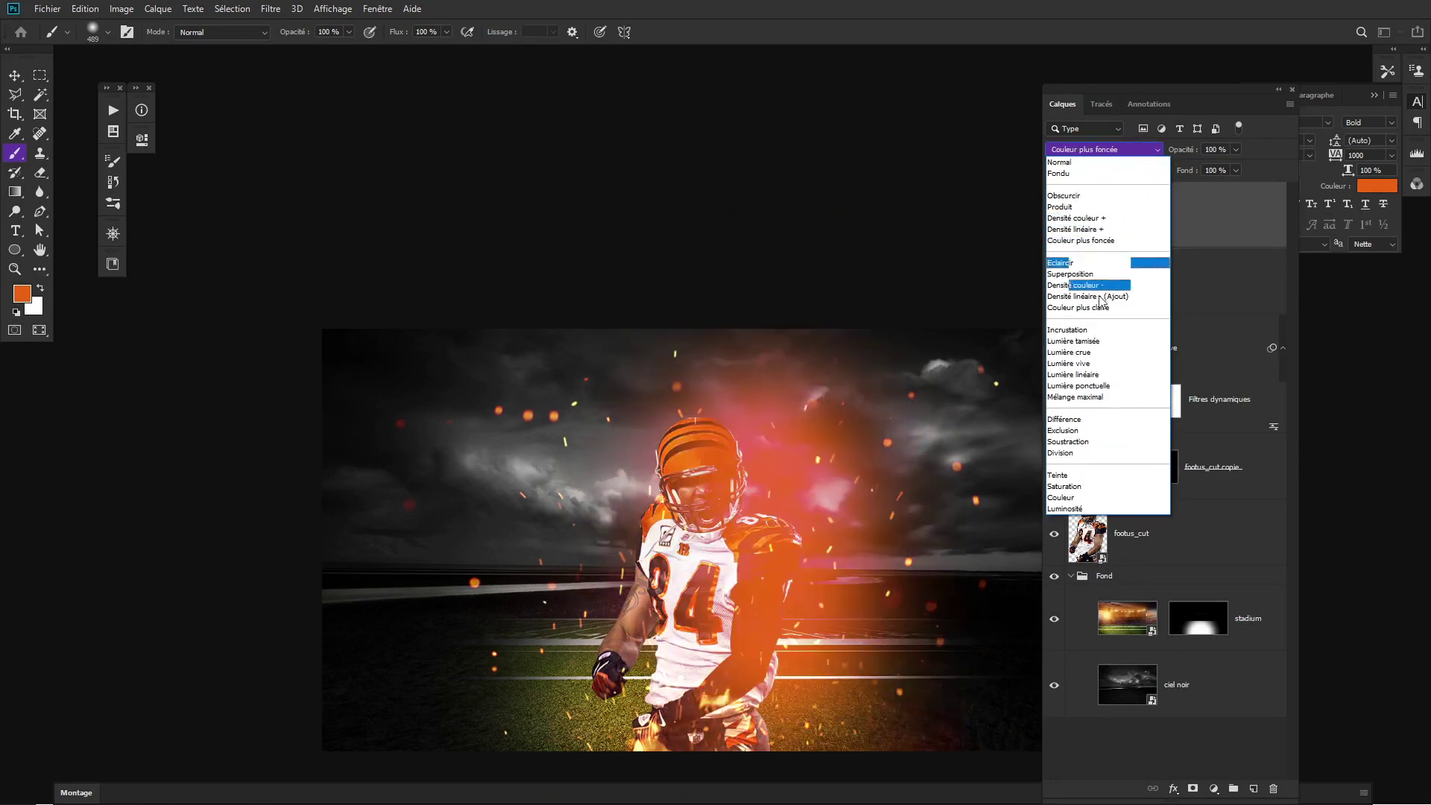
left_click(1093, 342)
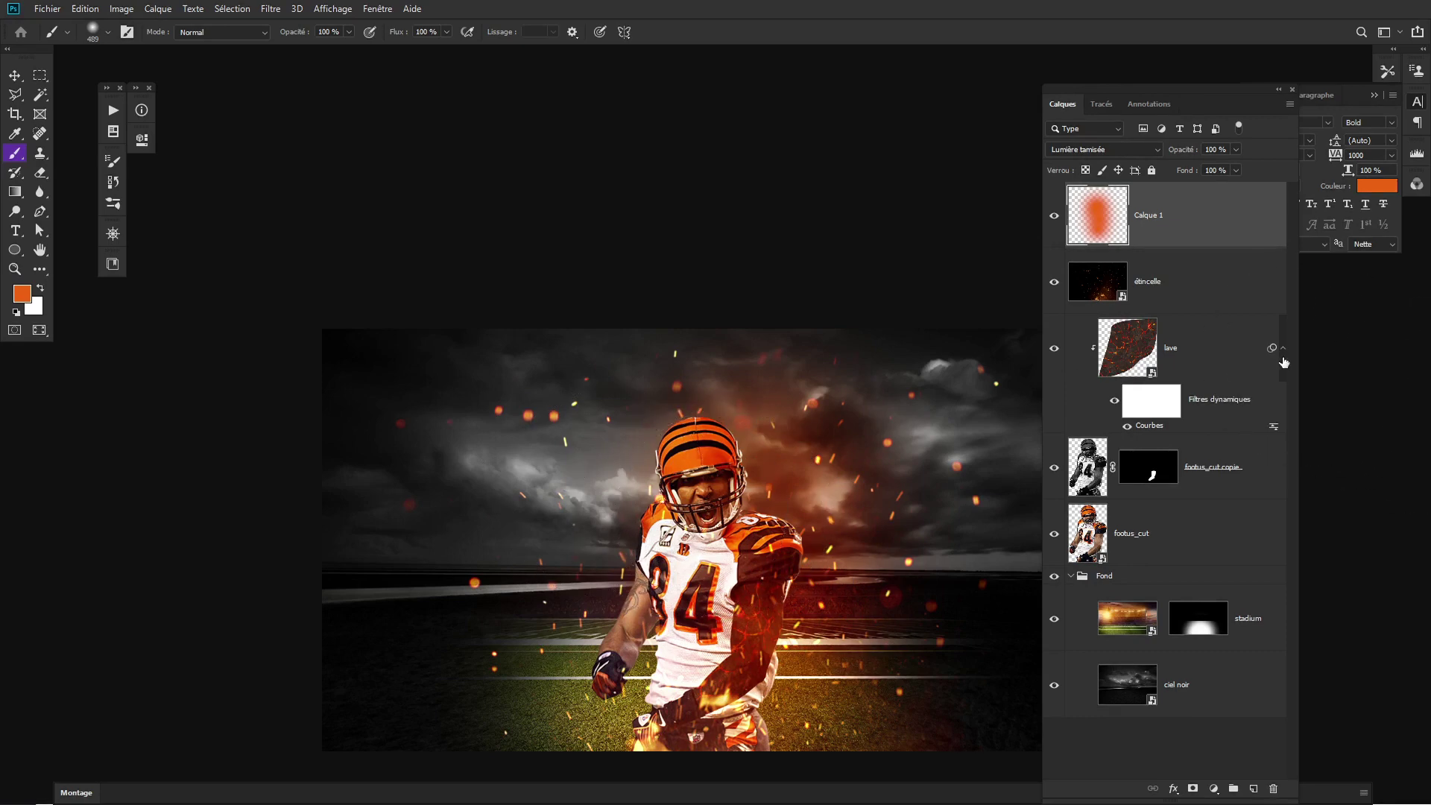
left_click_drag(760, 477, 821, 495)
scroll(853, 527, "down", 1)
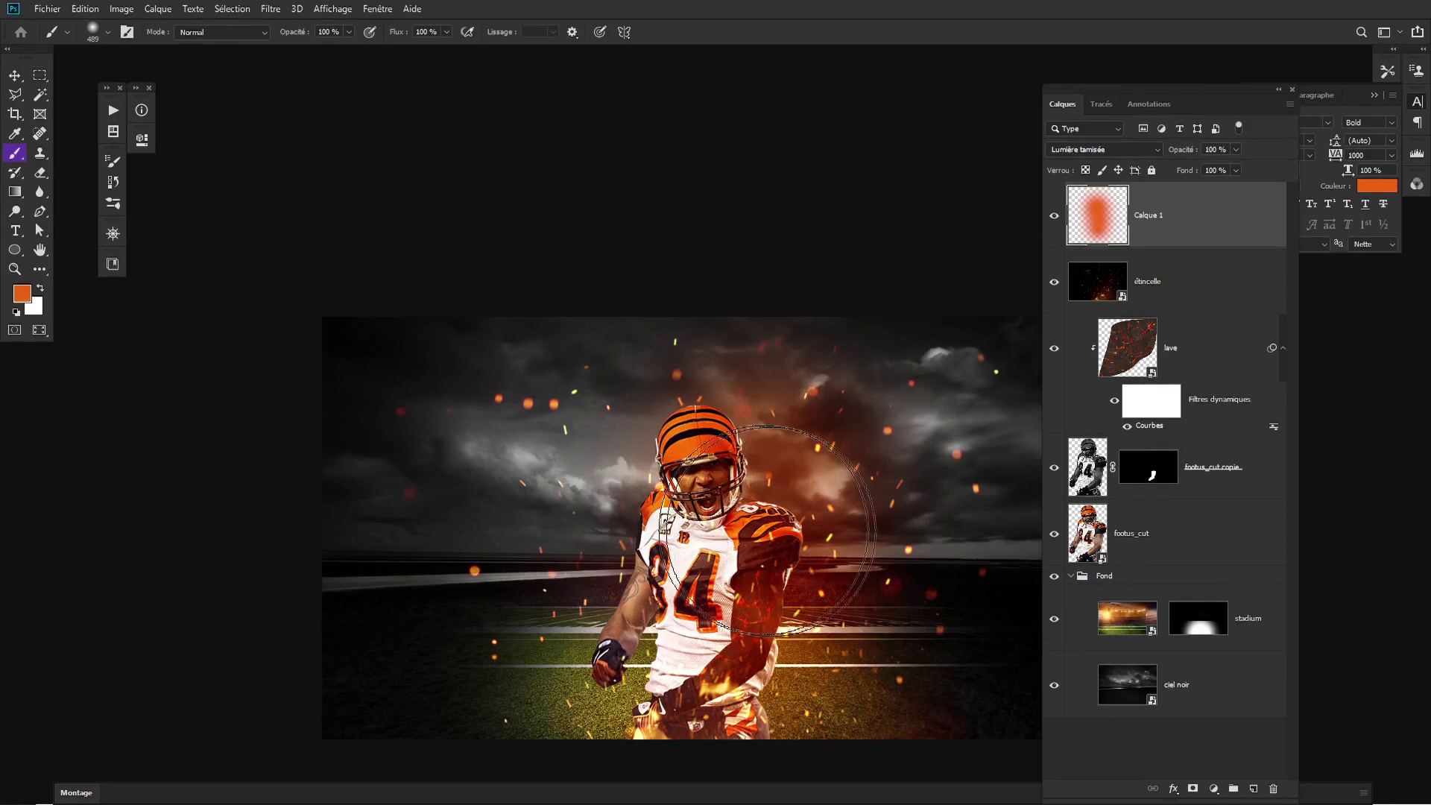
Add a blue Couleur unie fill layer above the ciel noir sky layer.
key("shift+alt+n")
left_click(1201, 692)
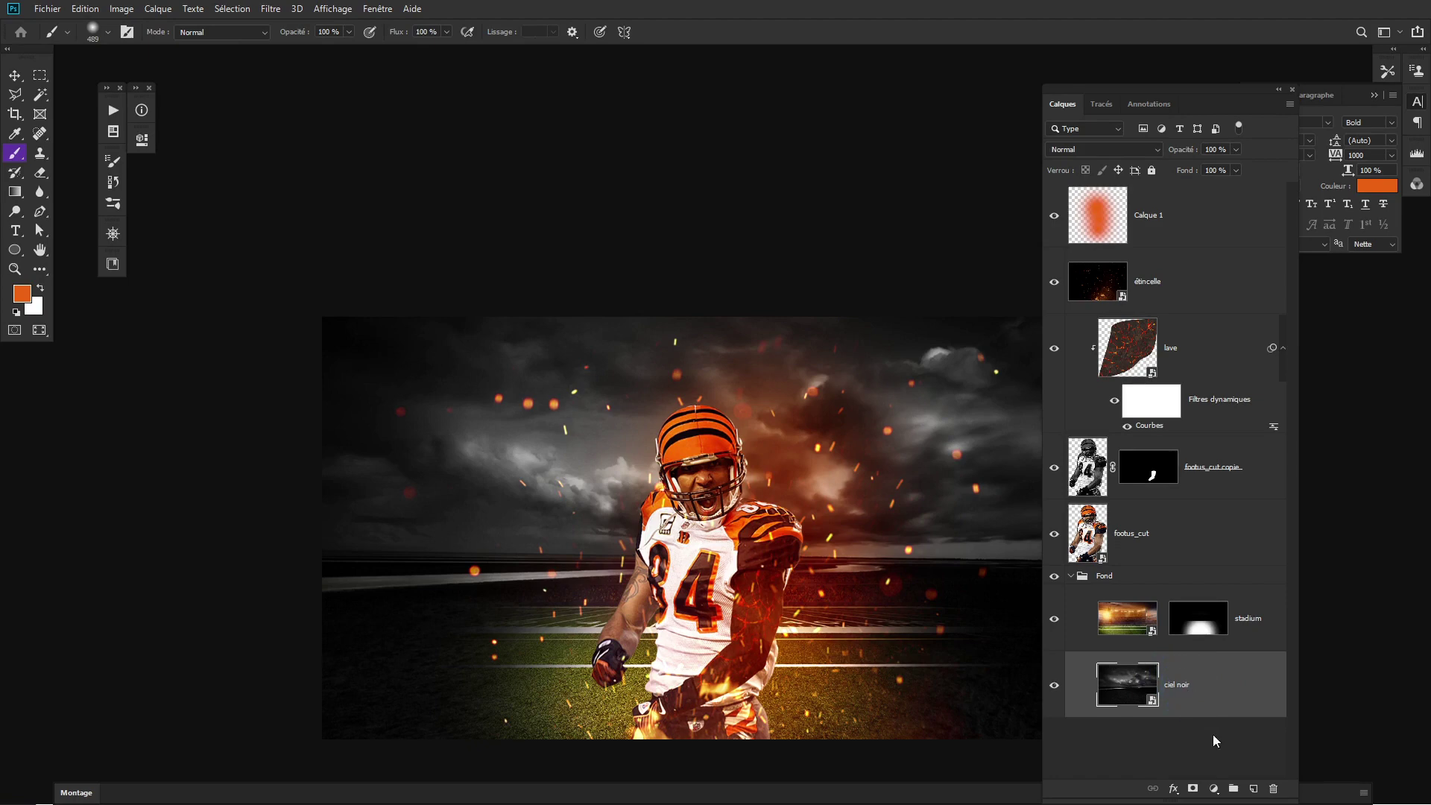
left_click(1215, 789)
left_click(1237, 533)
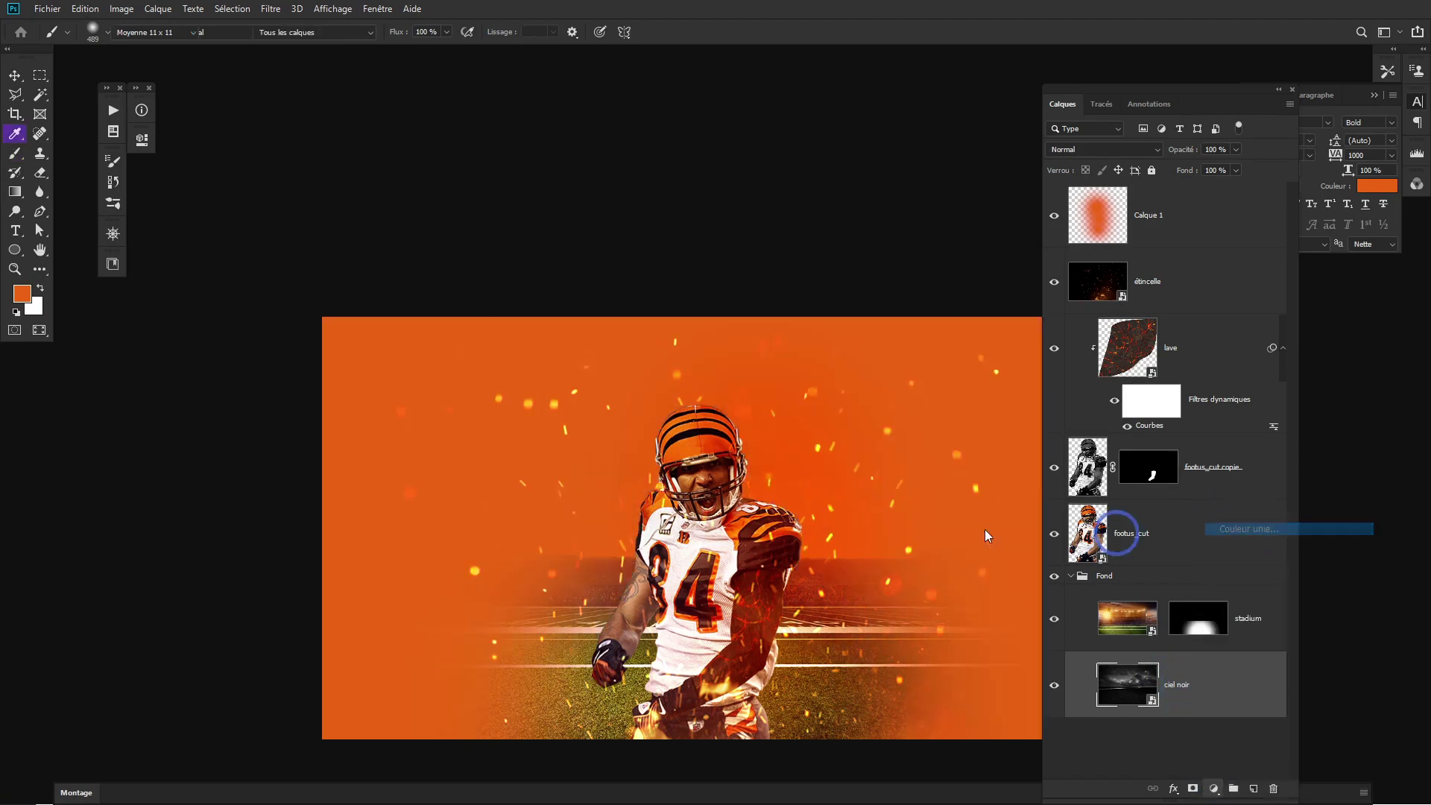
left_click(924, 328)
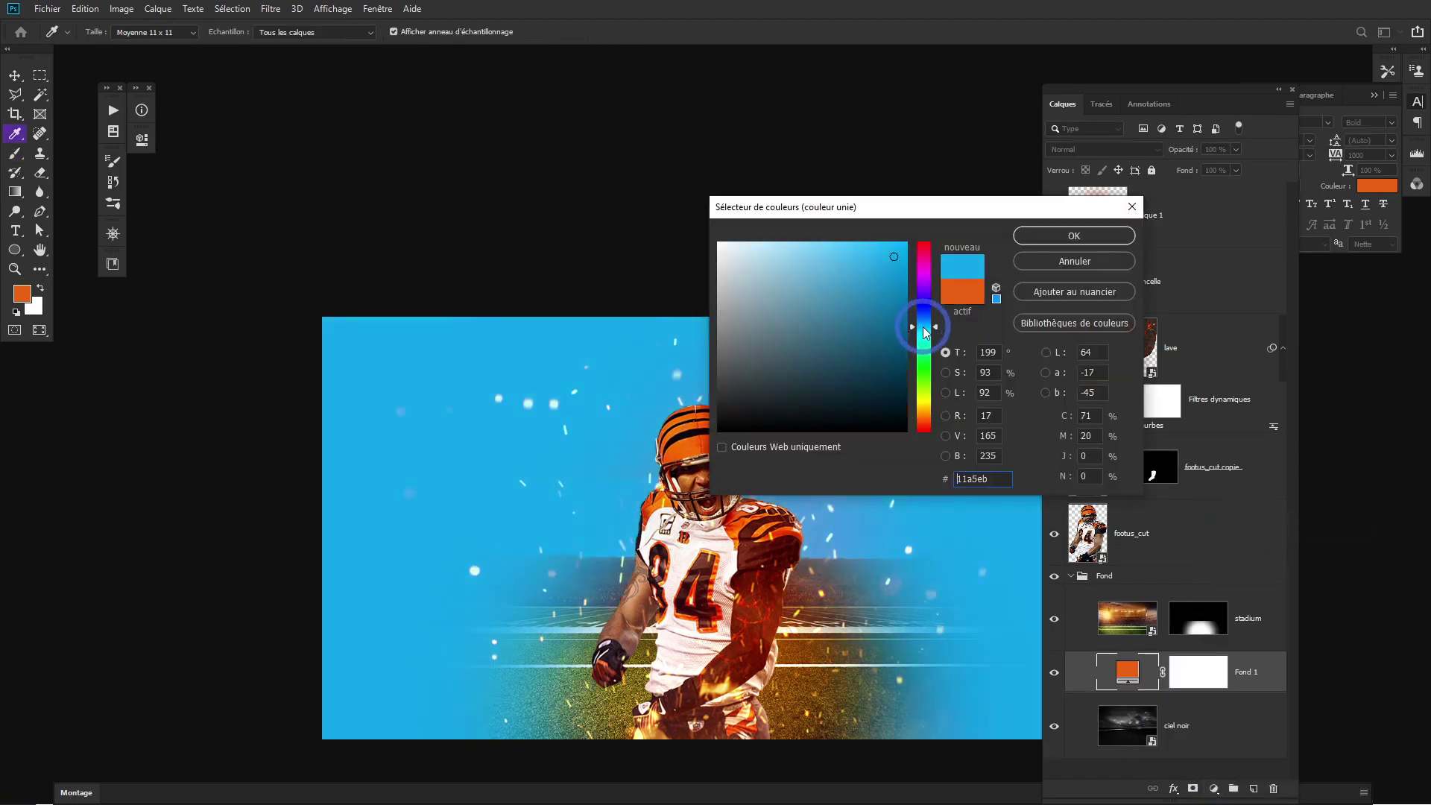
left_click(1073, 235)
Blend the blue fill in Lumière tamisée and place it just below the stadium layer.
left_click(1117, 149)
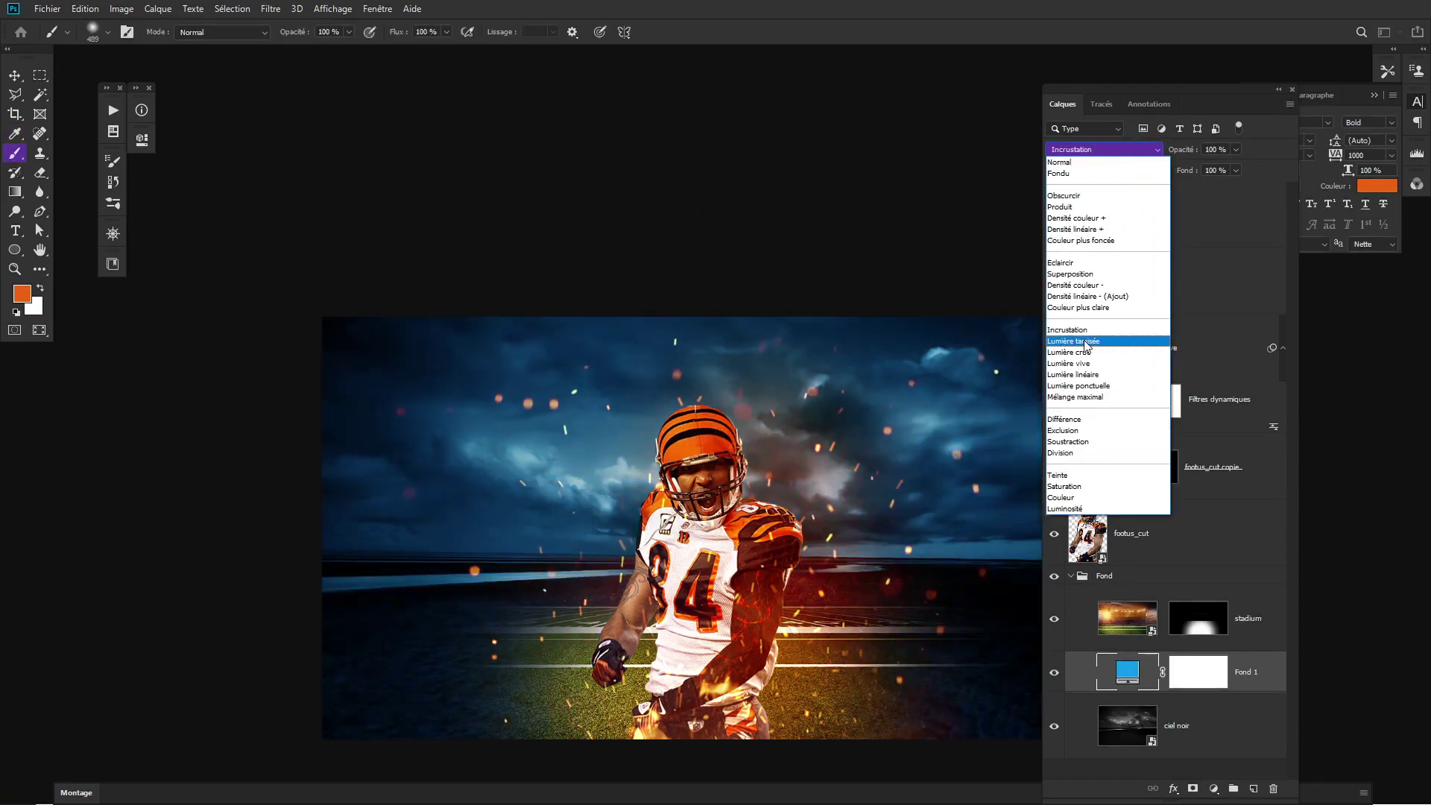
left_click(1085, 342)
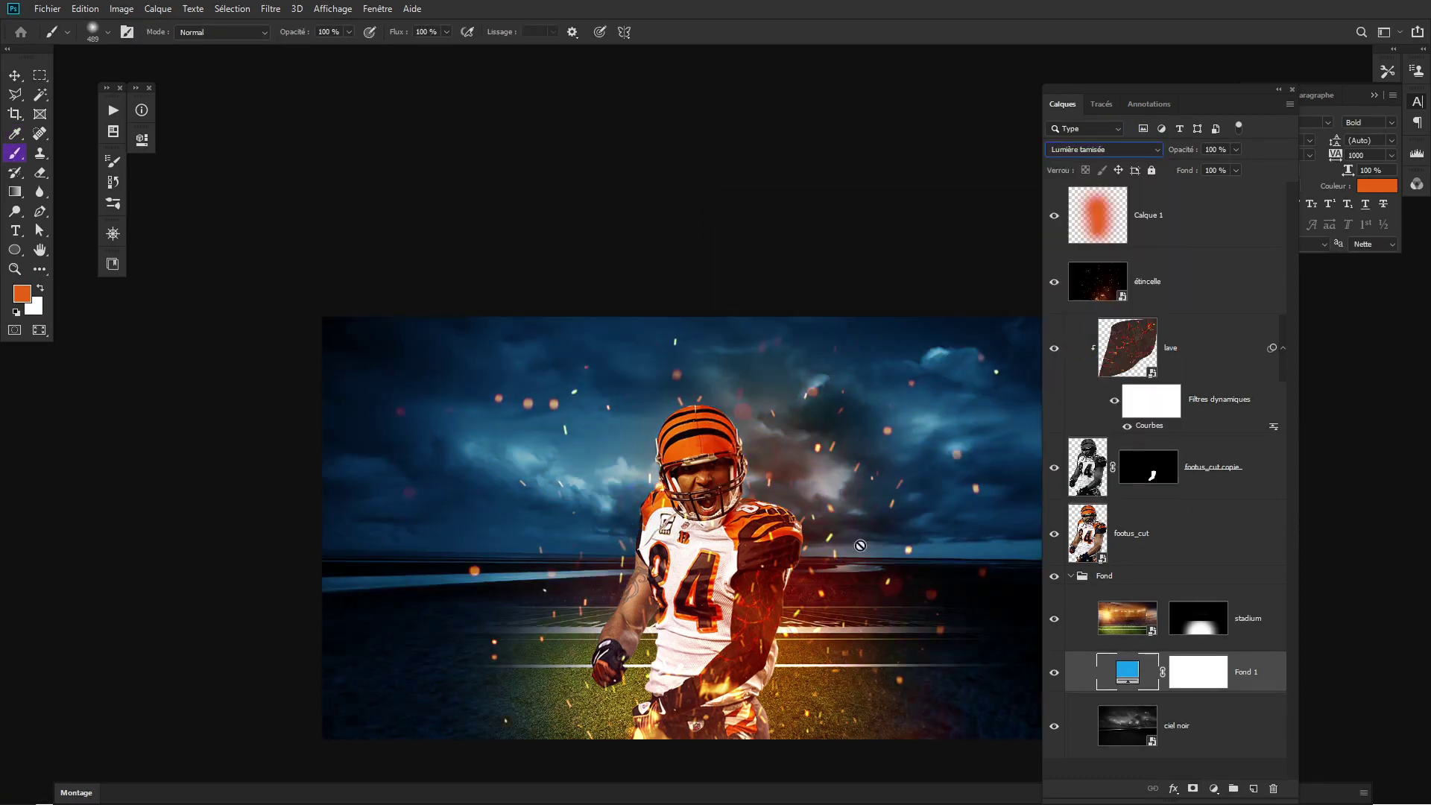
left_click(870, 586, "alt")
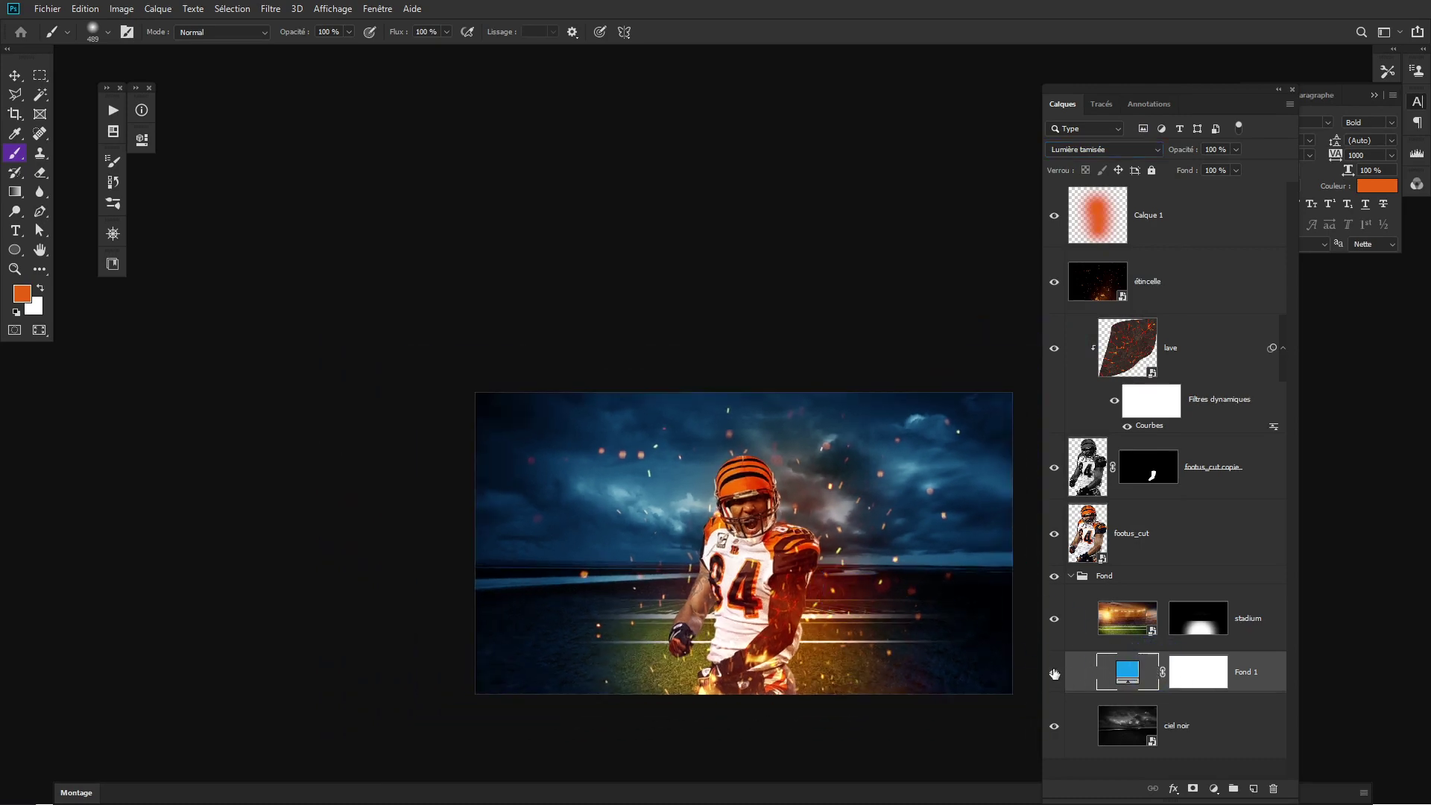
left_click_drag(1254, 675, 1257, 607)
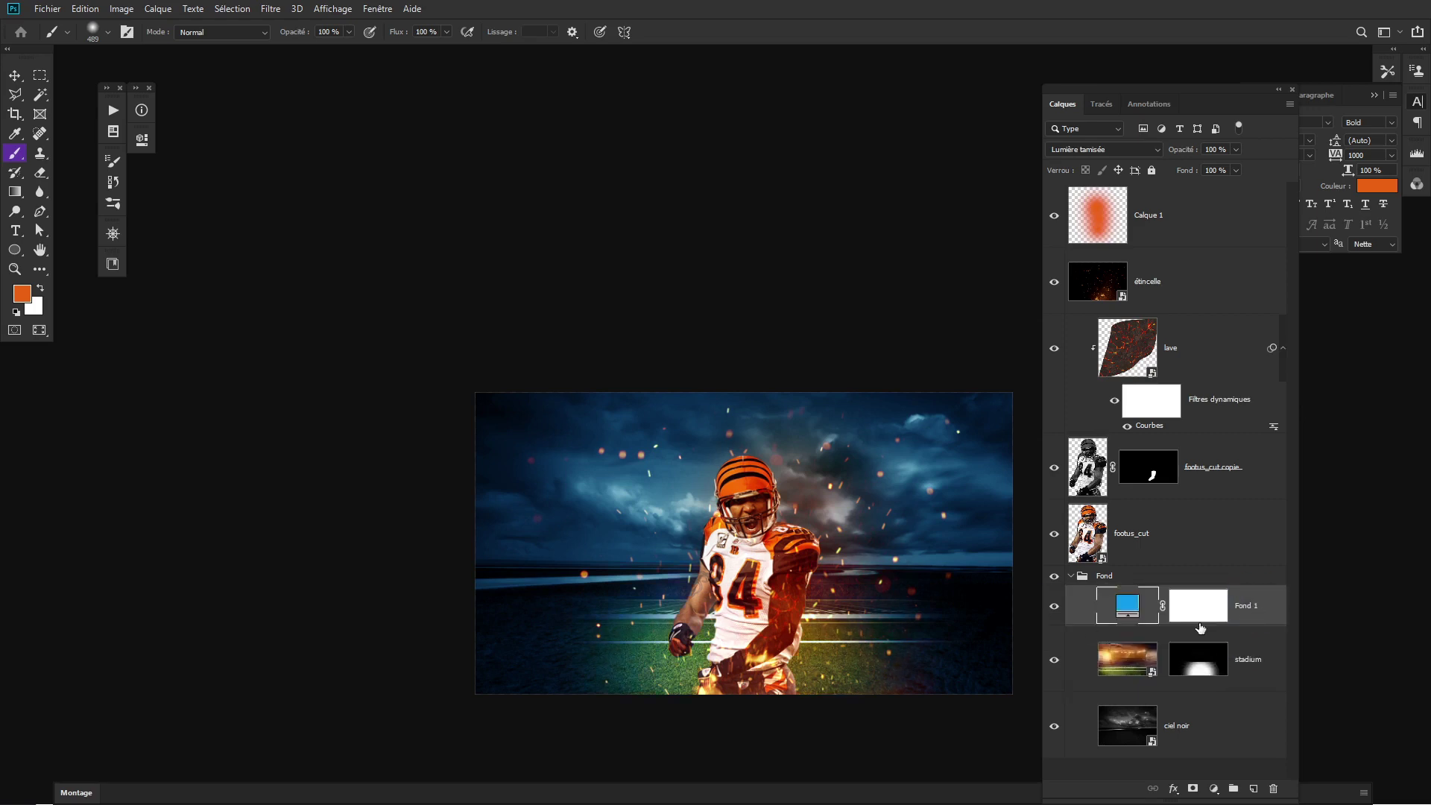
left_click_drag(1269, 618, 1256, 670)
Paint black with a ~781 px soft brush on Fond 1's mask across the lower field.
left_click(1196, 670)
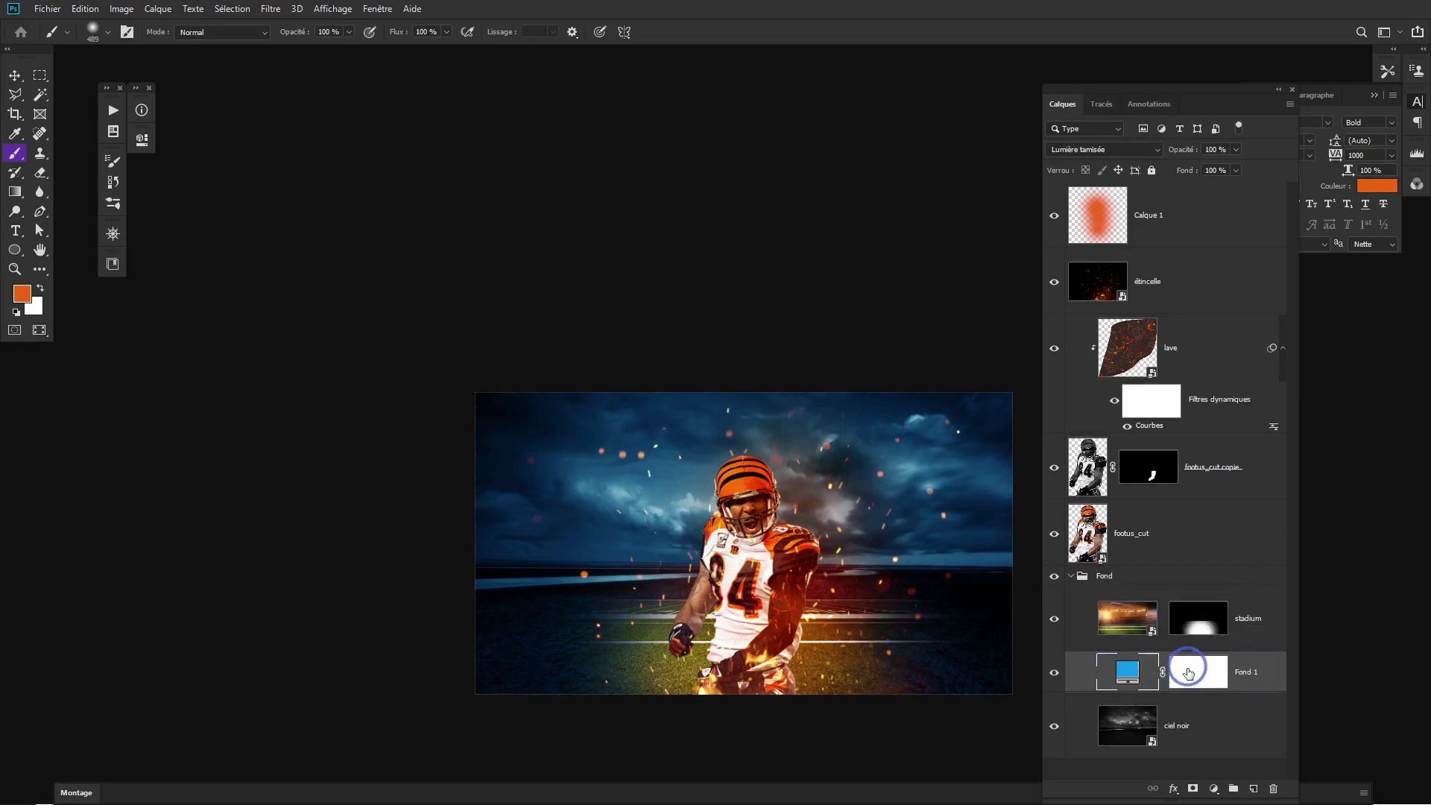
left_click_drag(719, 592, 752, 592)
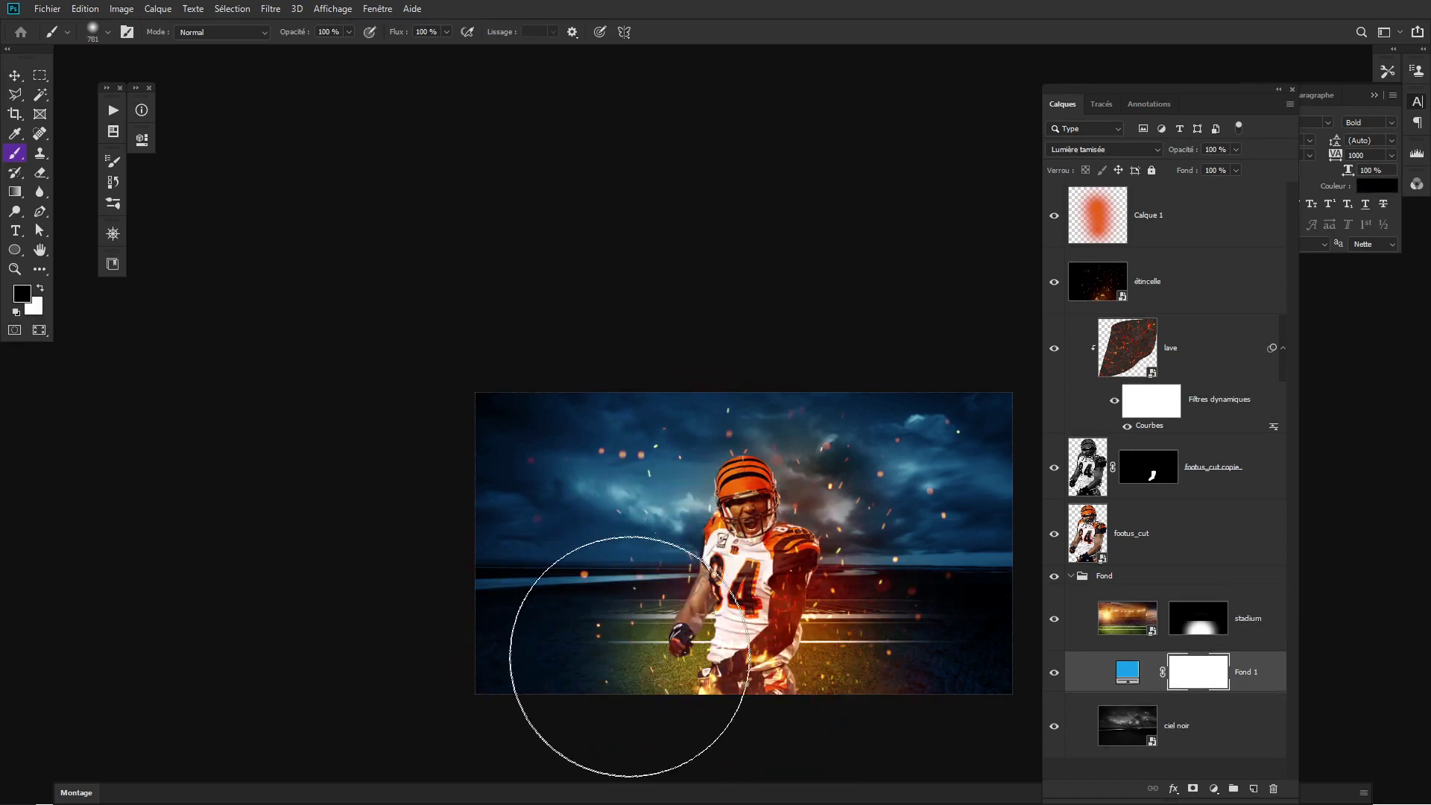
key("x")
left_click_drag(638, 670, 679, 670)
left_click_drag(927, 660, 534, 661)
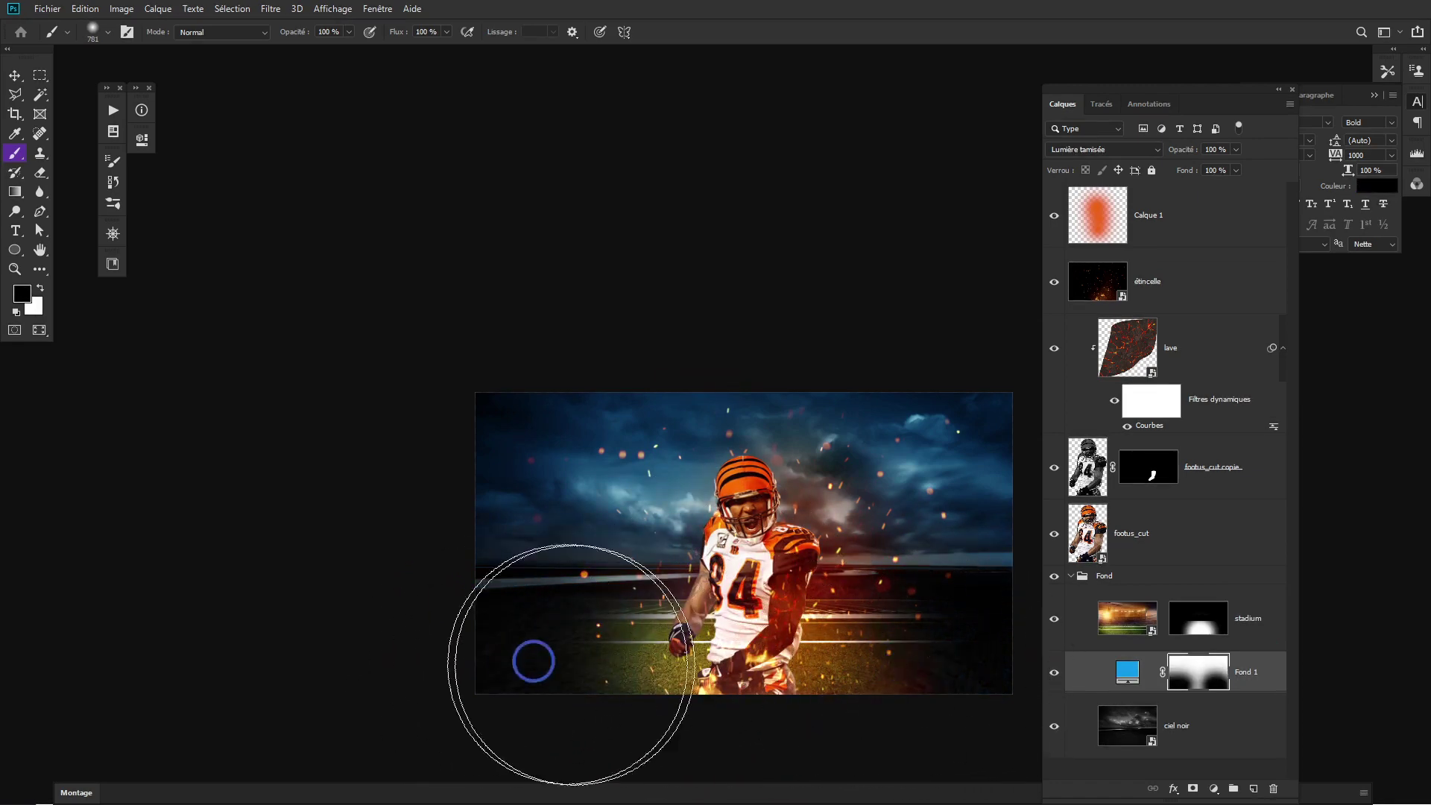
mouse_move(752, 676)
left_mouse_down()
mouse_move(933, 678)
mouse_move(703, 662)
left_mouse_up()
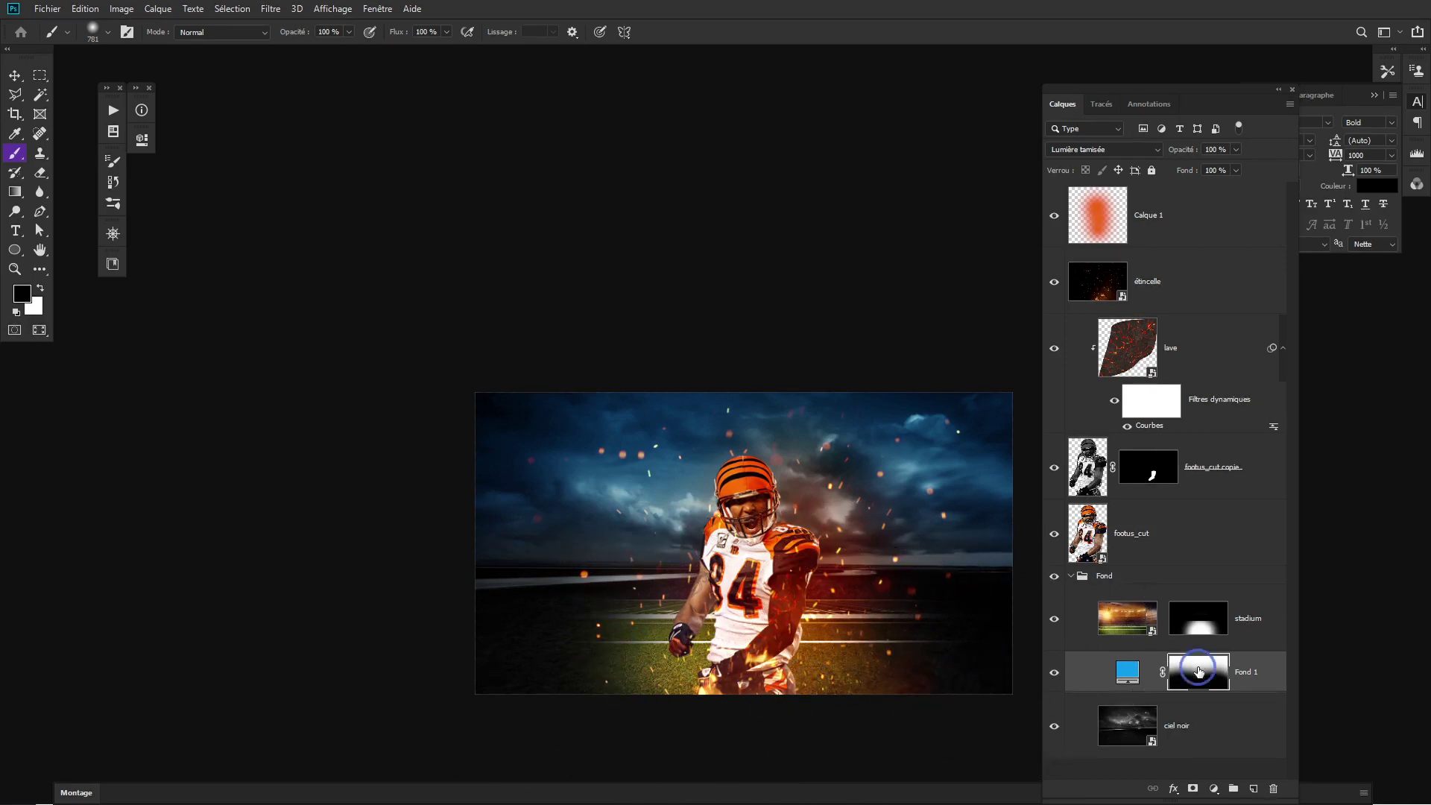
left_click(933, 644)
Change Fond 1's fill colour to the darker blue 096295.
left_click(1124, 669)
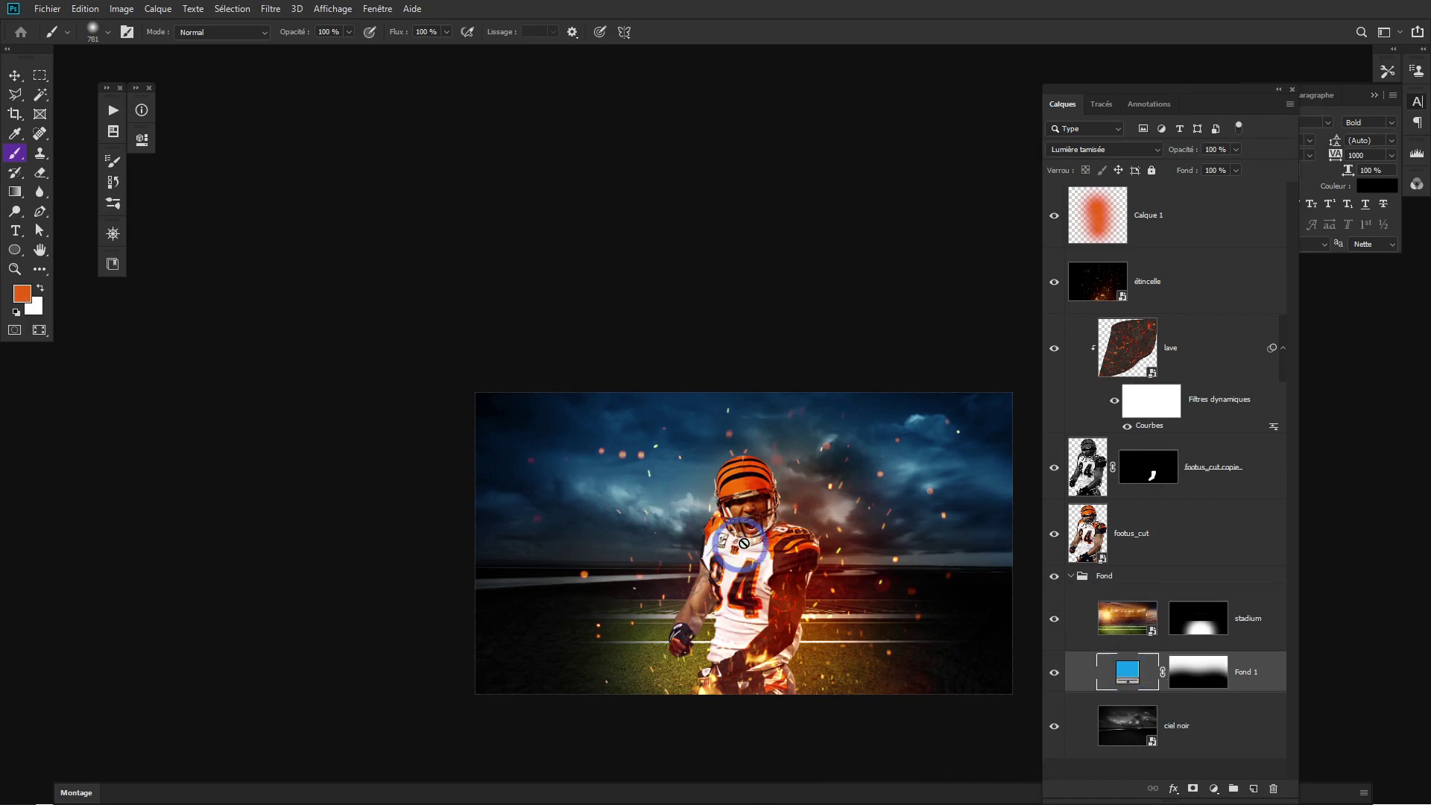
double_click(1127, 675)
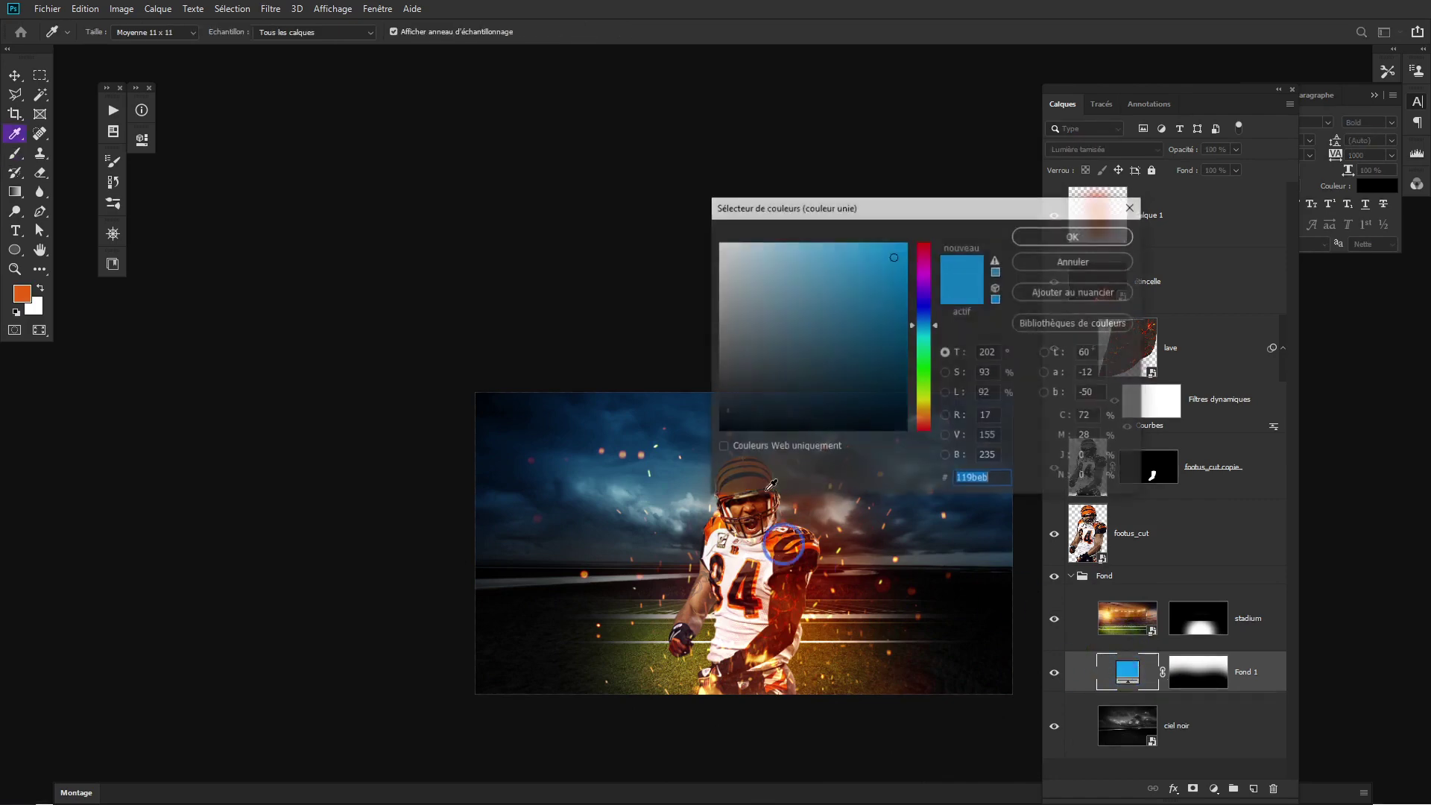
left_click(896, 312)
left_click_drag(896, 311, 896, 323)
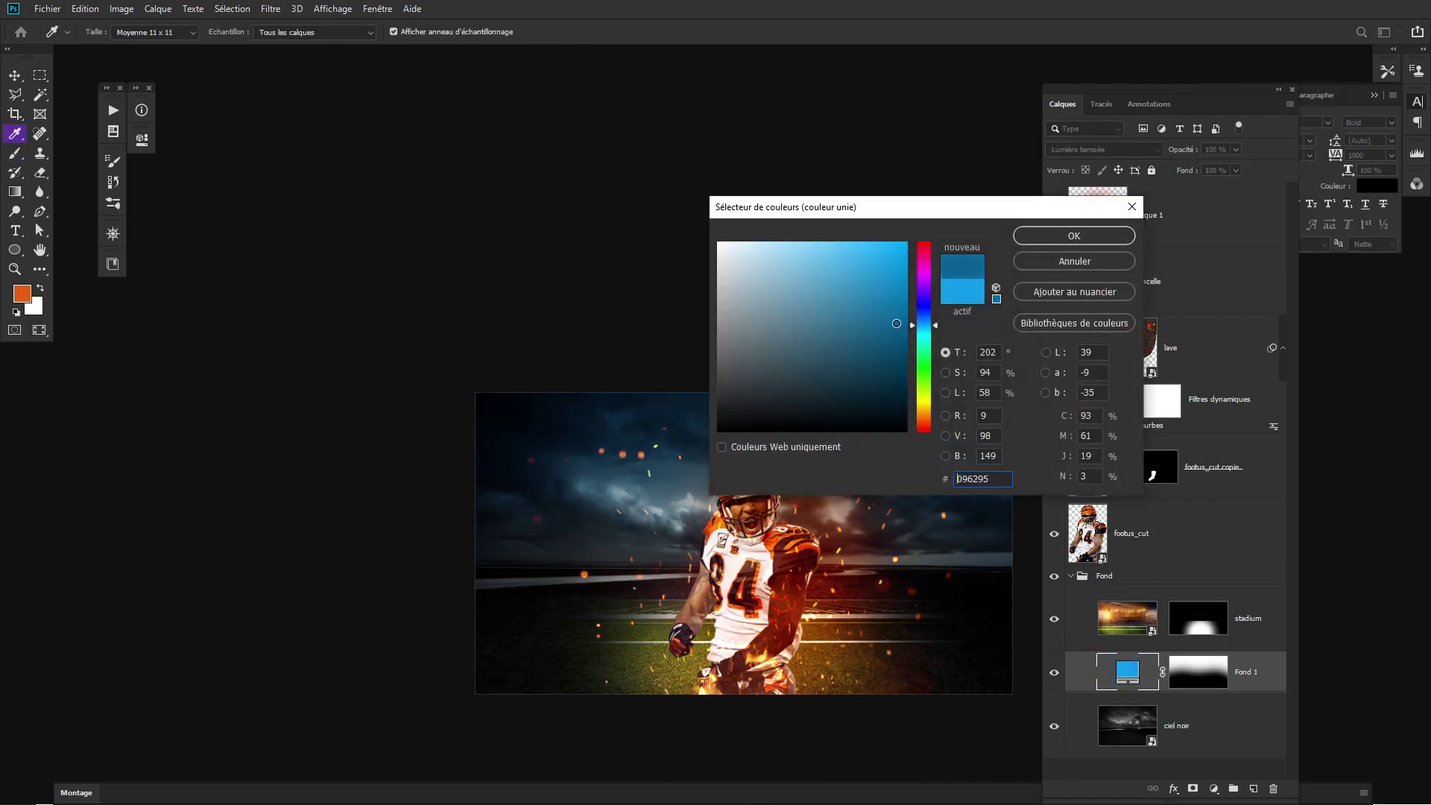
key("b")
left_click(1074, 235)
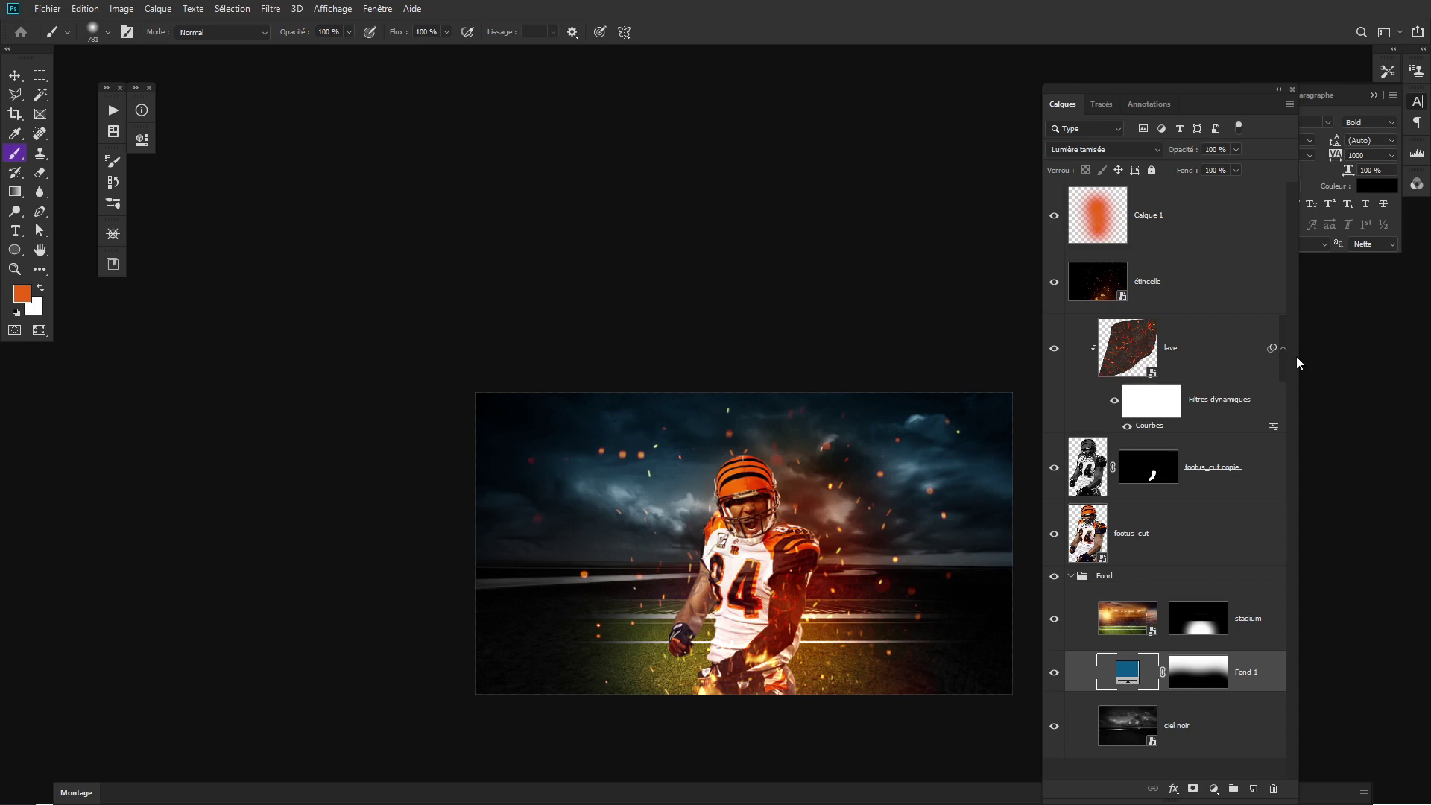
Add a new layer above Calque 1 and paint soft black over the left side.
left_click(1194, 222)
left_click(1253, 788)
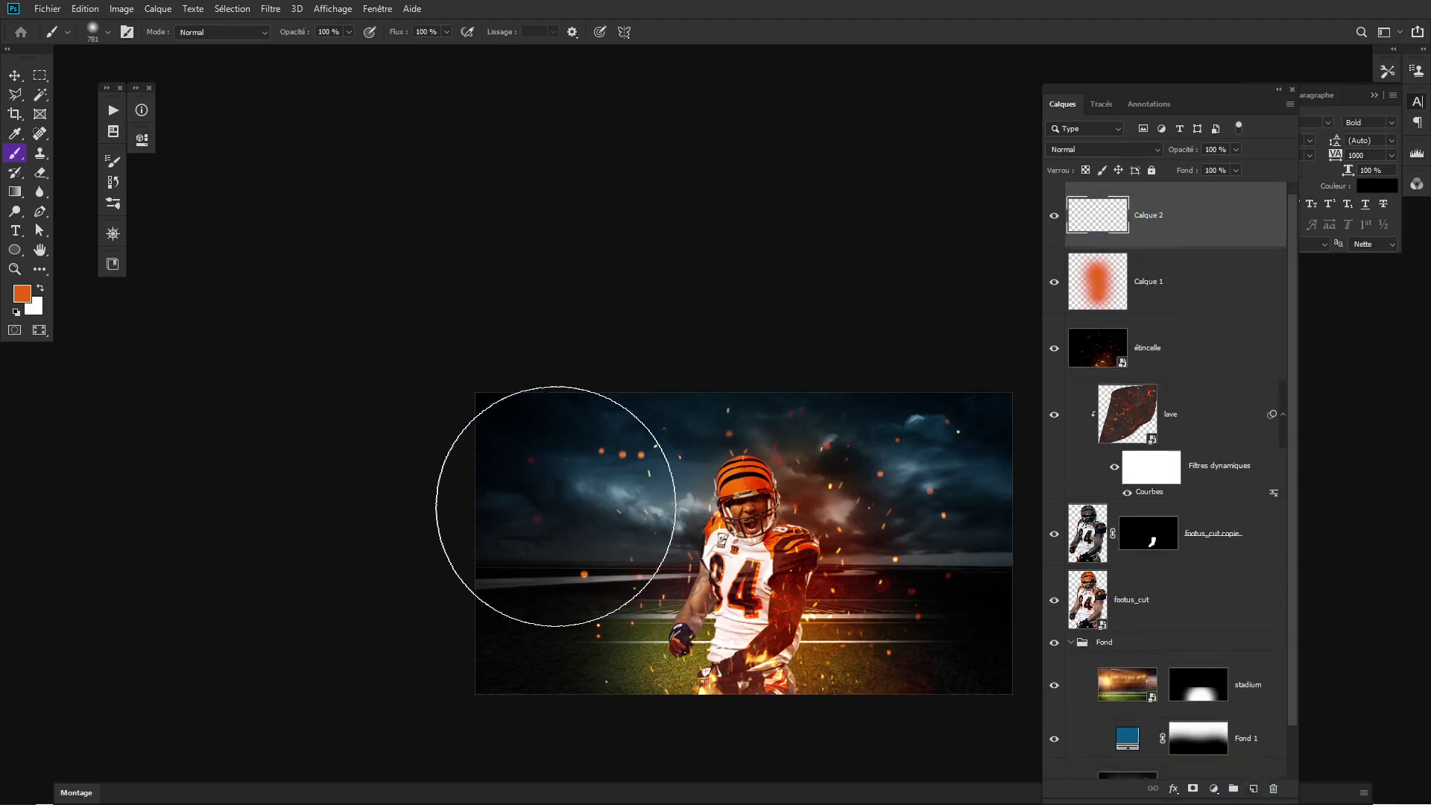
left_click(17, 311)
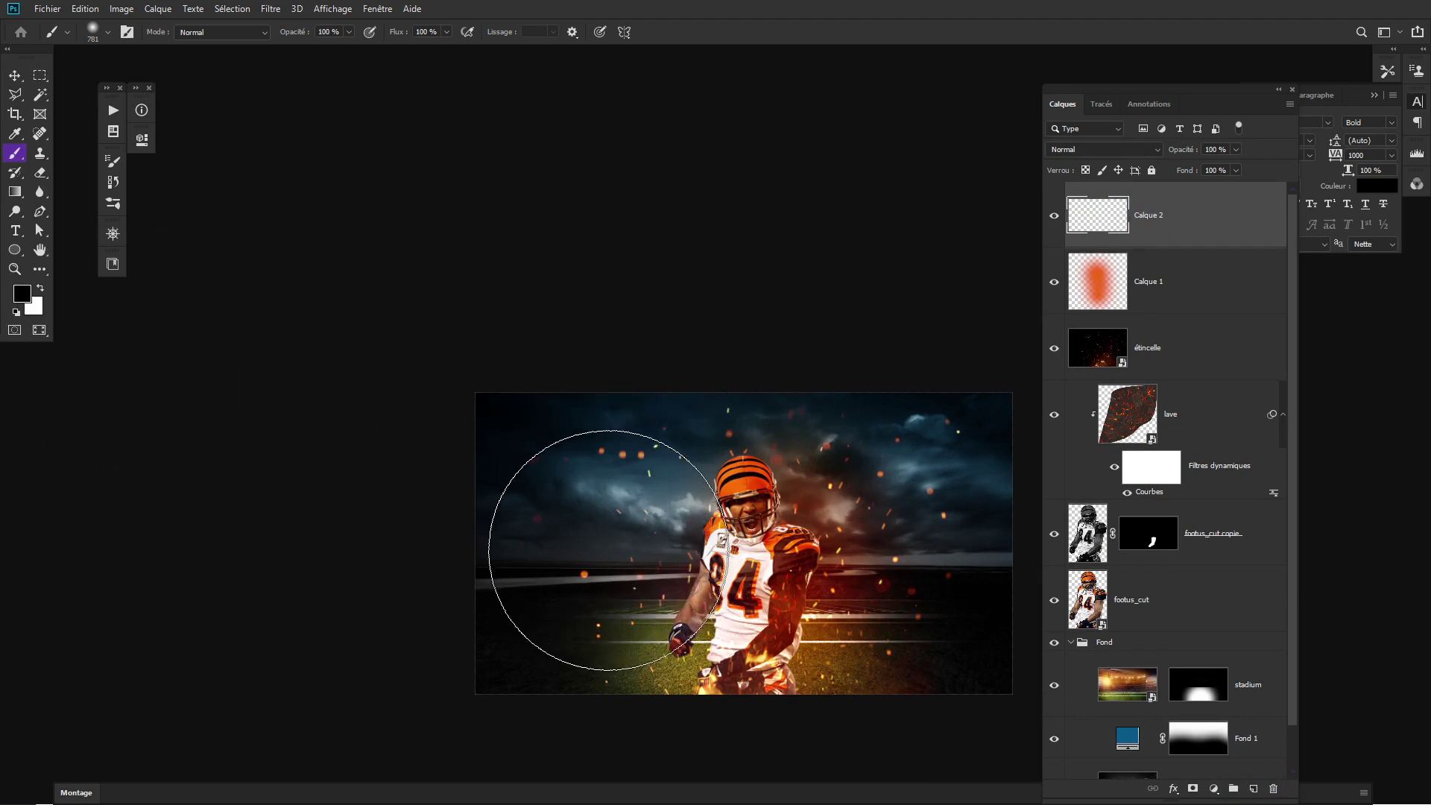
mouse_move(578, 544)
left_mouse_down()
mouse_move(629, 611)
mouse_move(596, 533)
mouse_move(657, 588)
left_mouse_up()
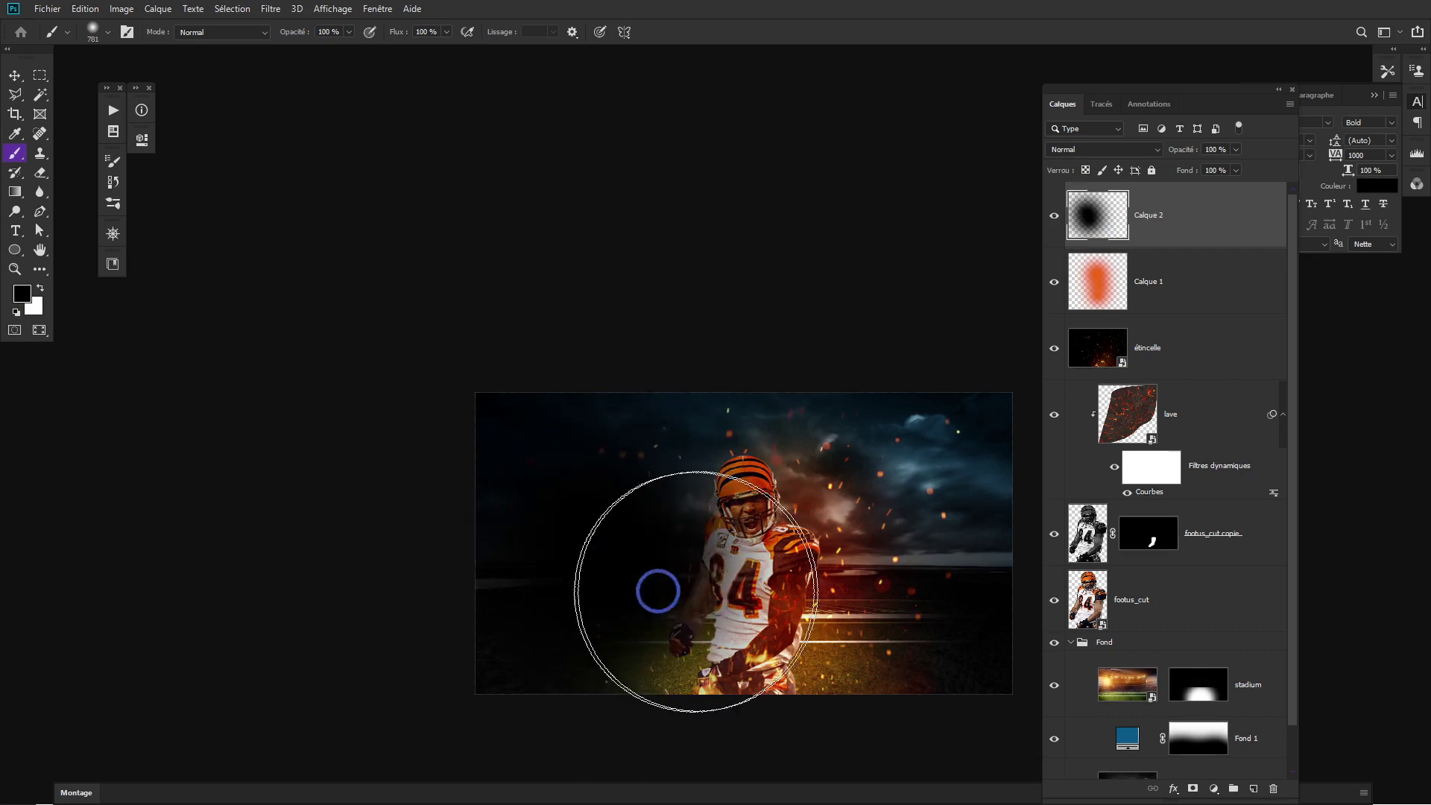
Blend the dark Calque 2 in Lumière tamisée and lower its opacity to 70%.
left_click(1104, 149)
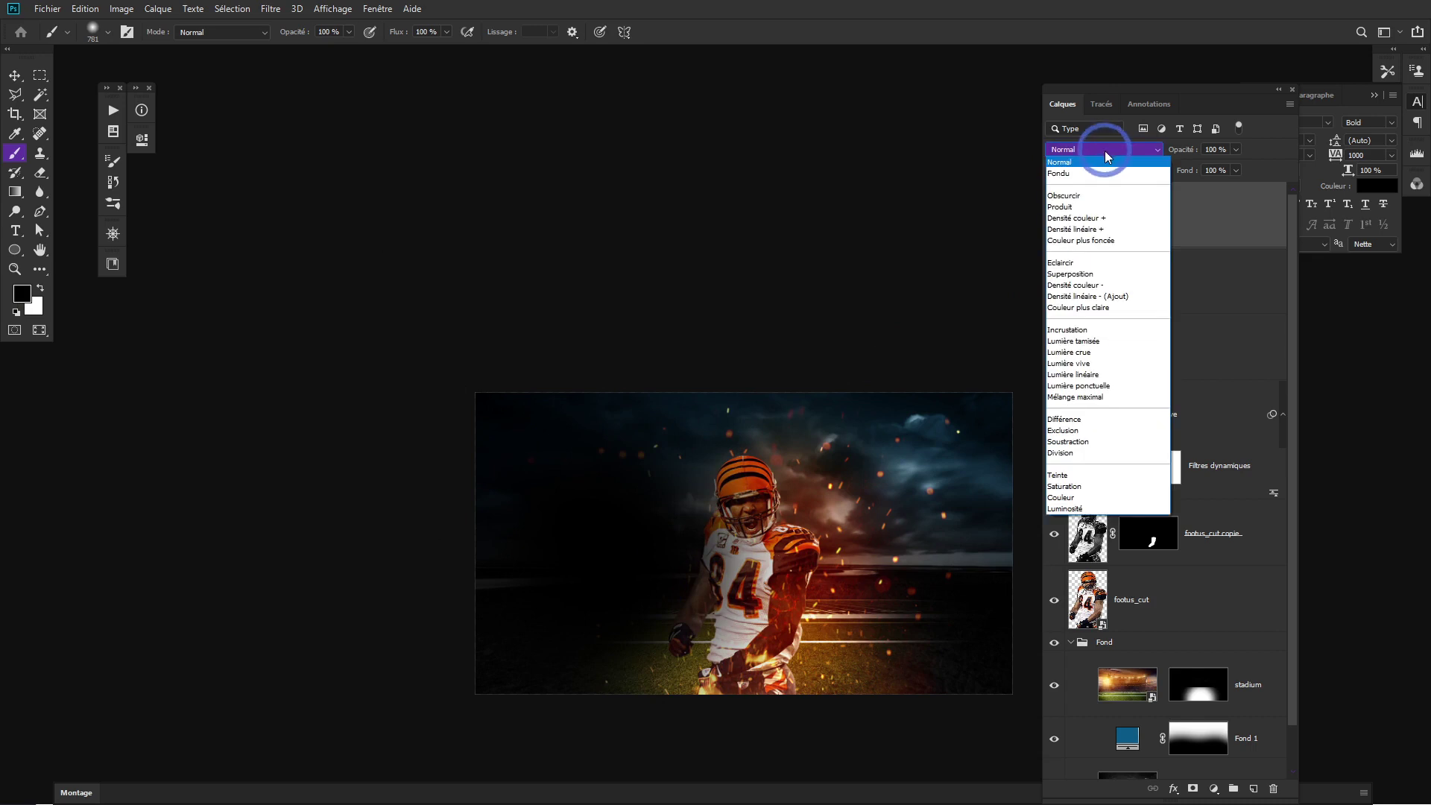
left_click(1088, 341)
left_click(1053, 216)
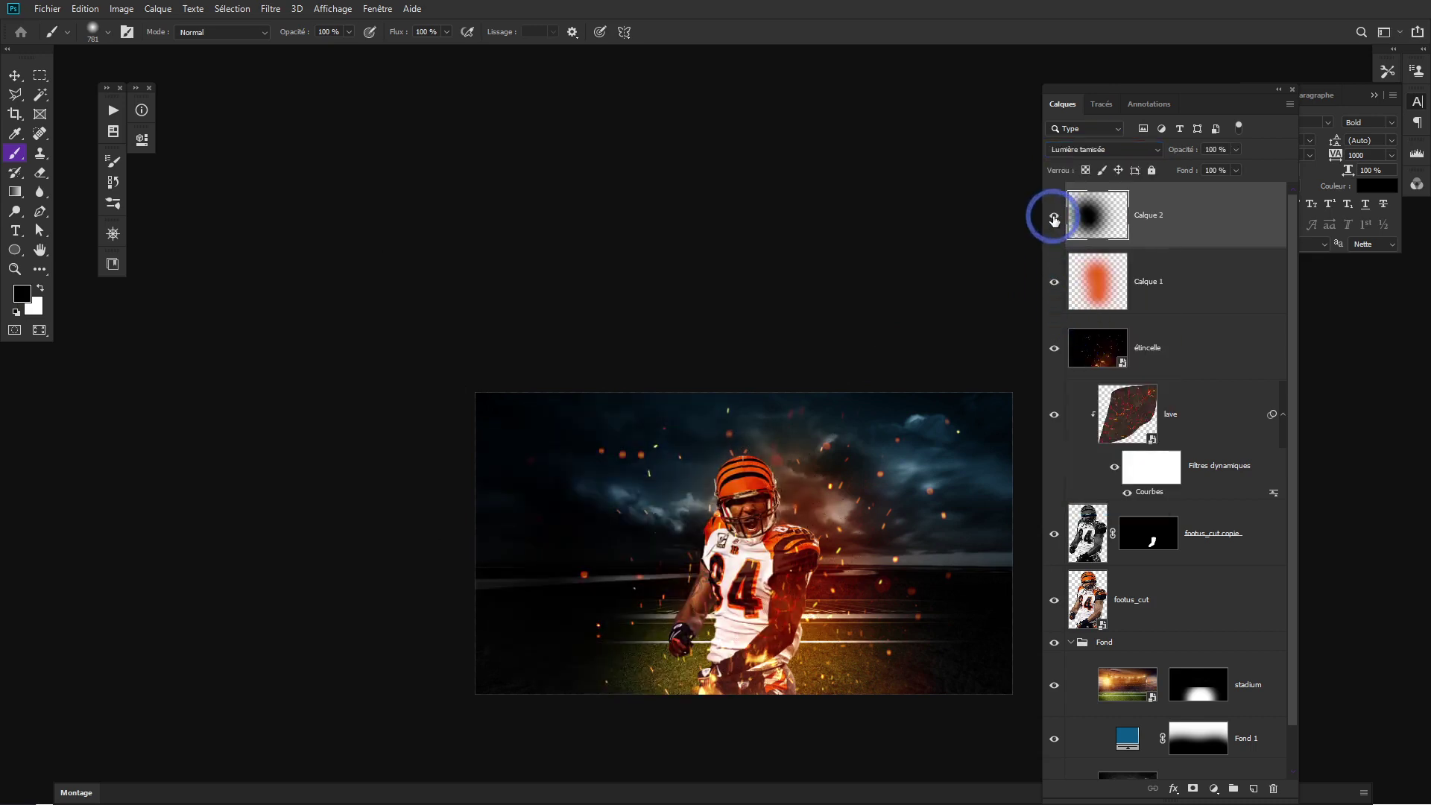
left_click(1054, 216)
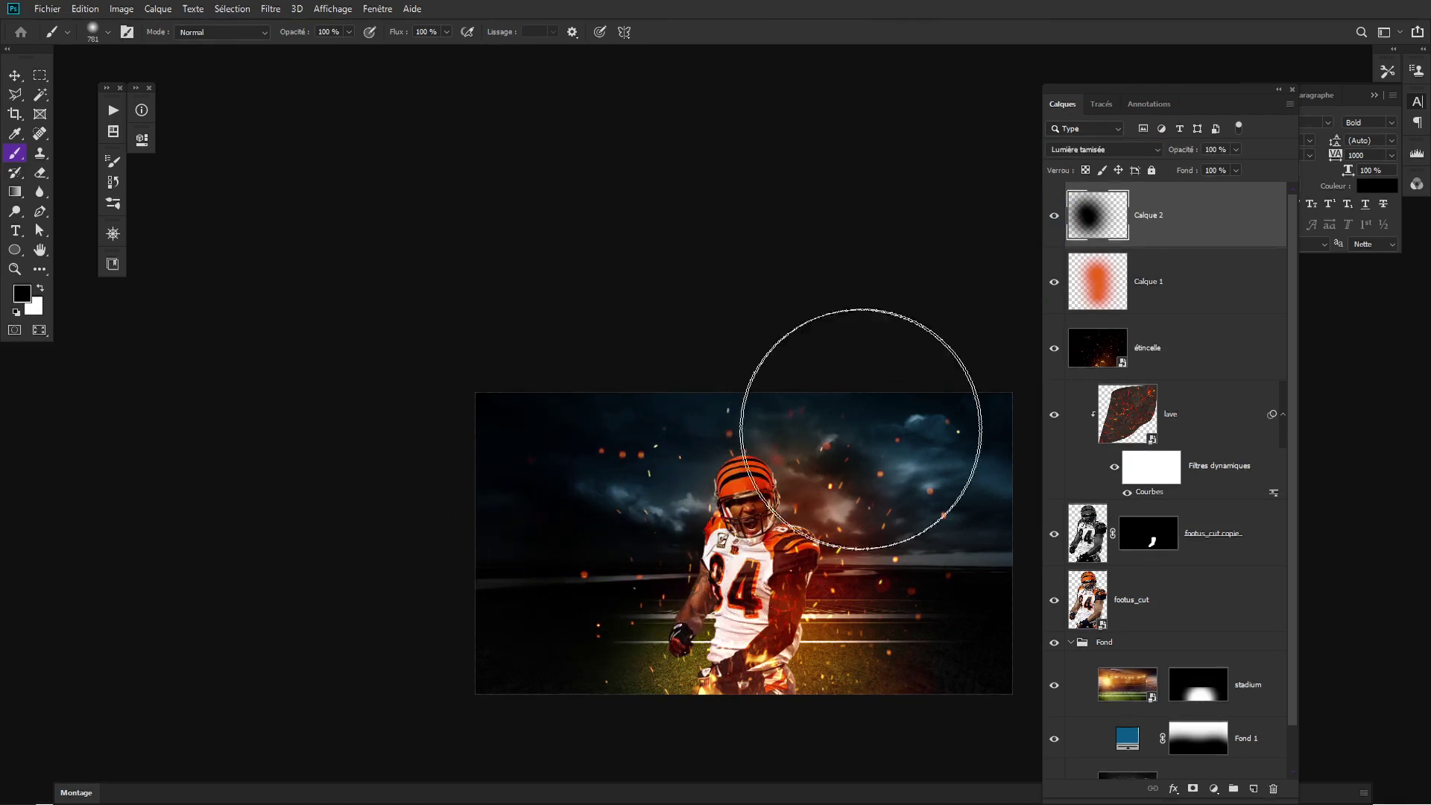
left_click_drag(1177, 153, 1158, 153)
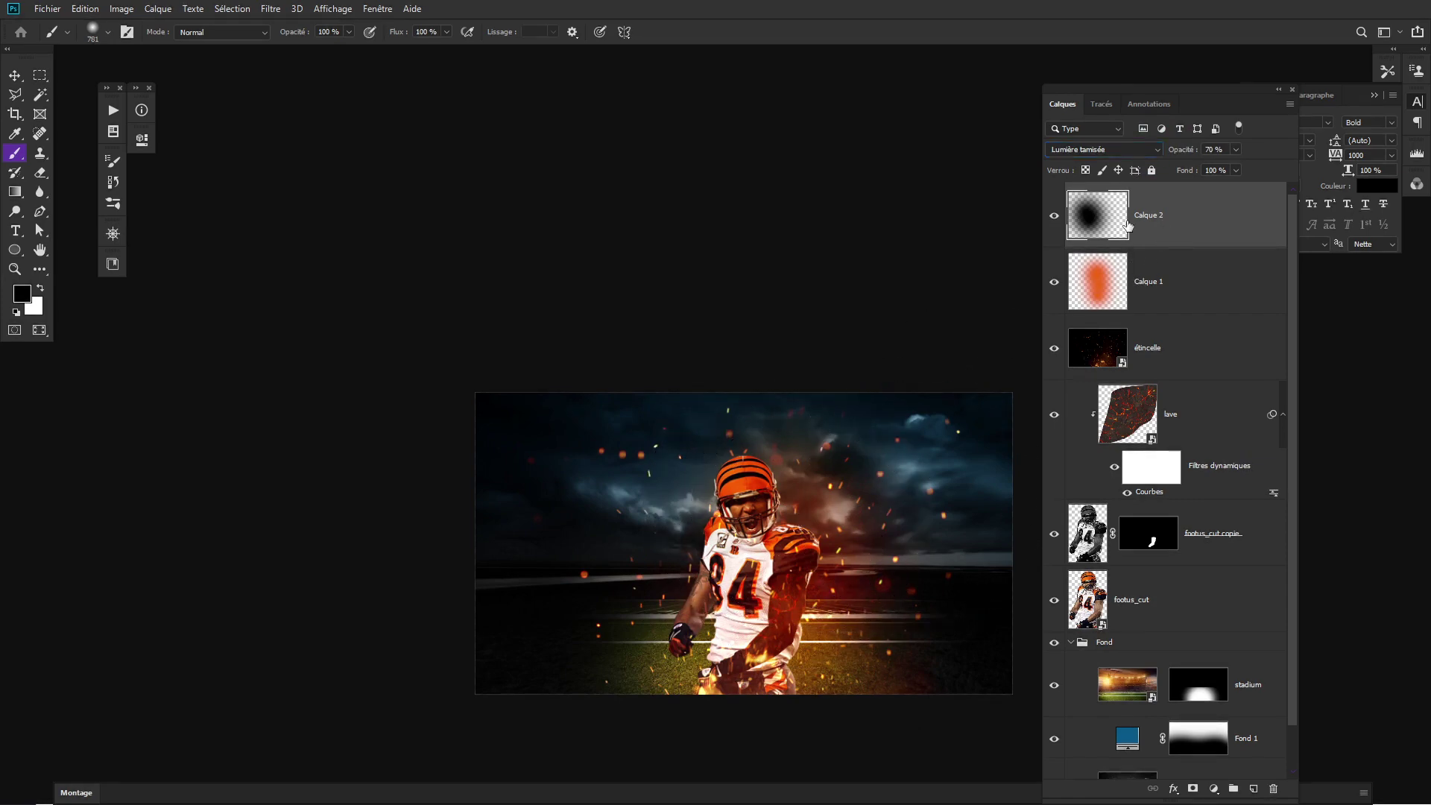
key("t")
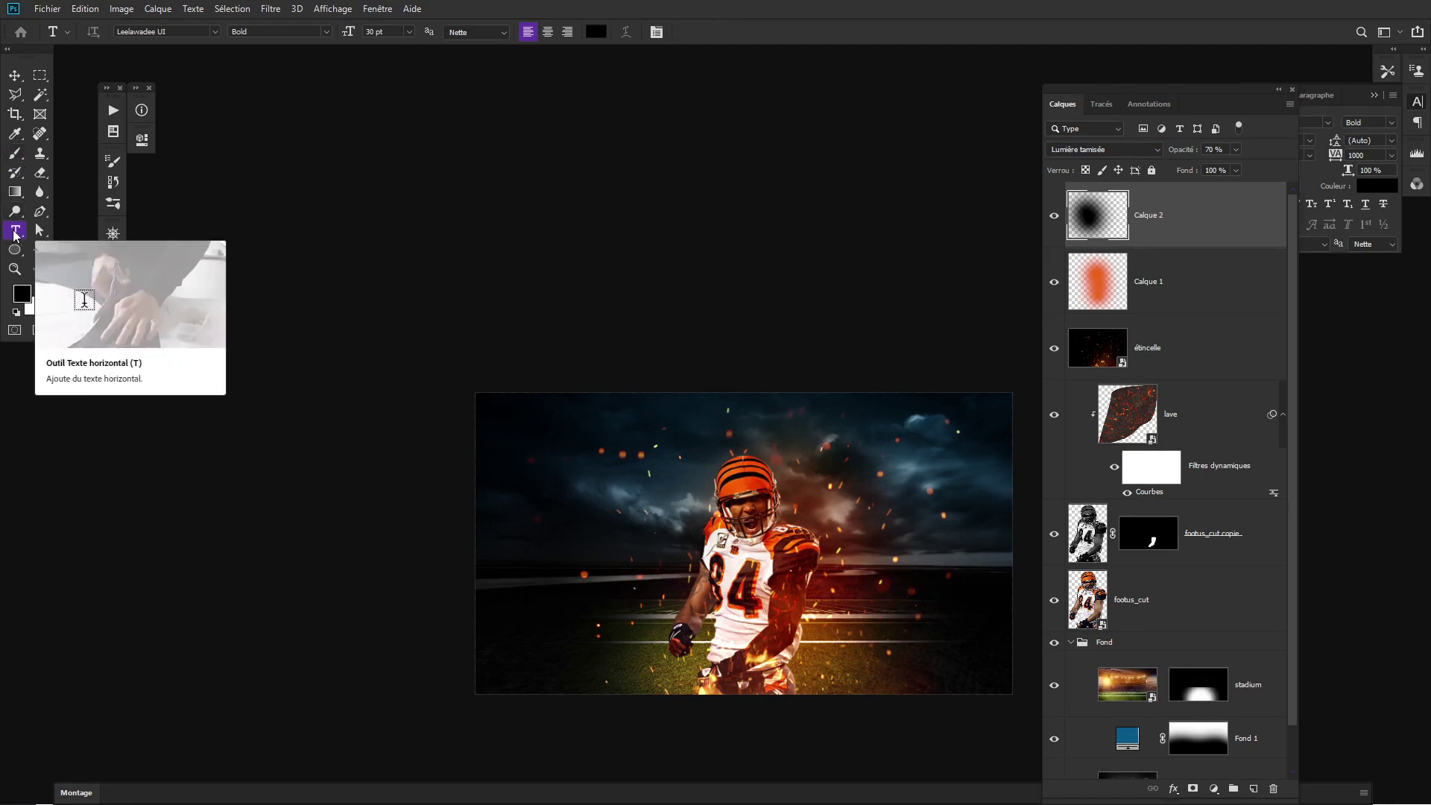
Type the title RAGE at the canvas top in white text.
left_click(664, 419)
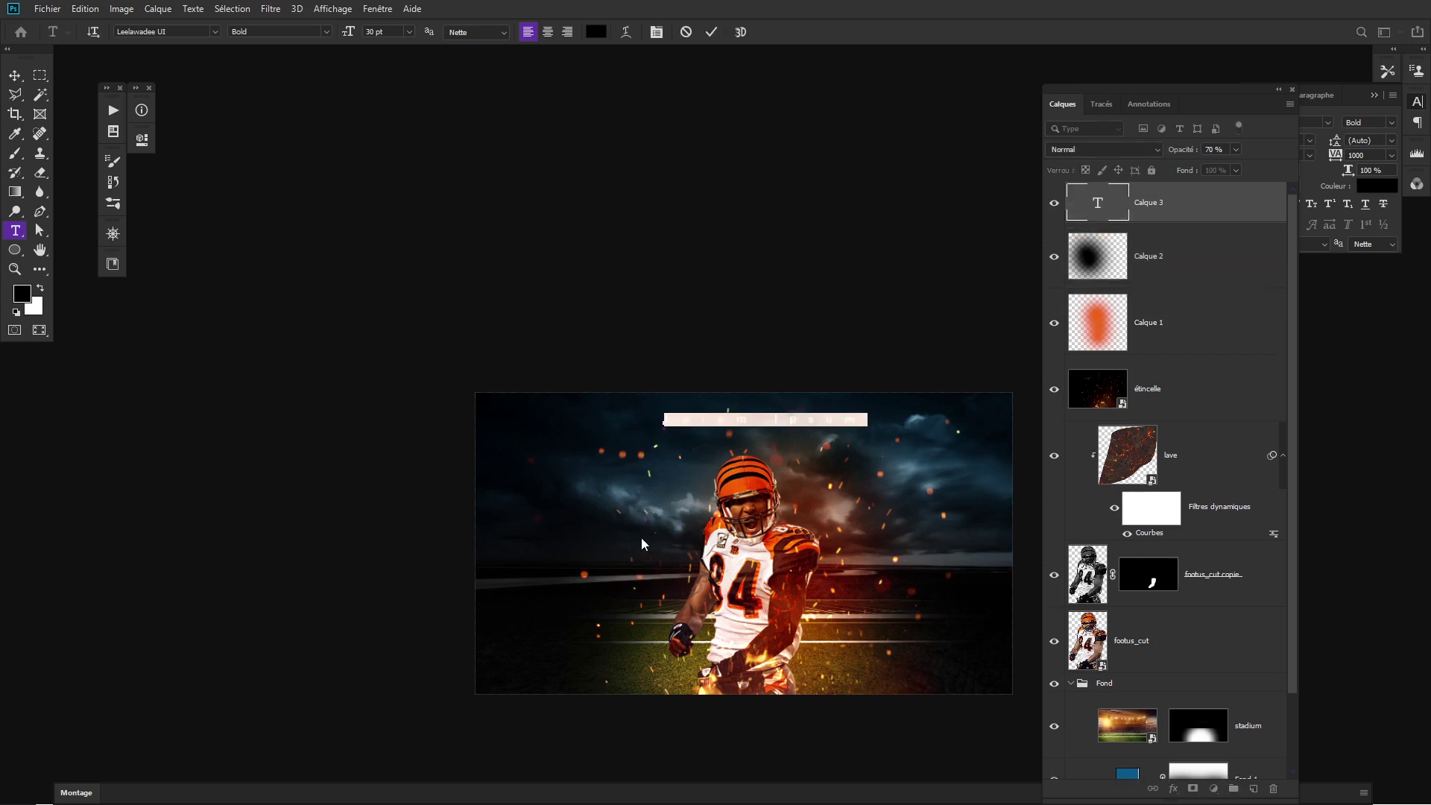
type("RAGE")
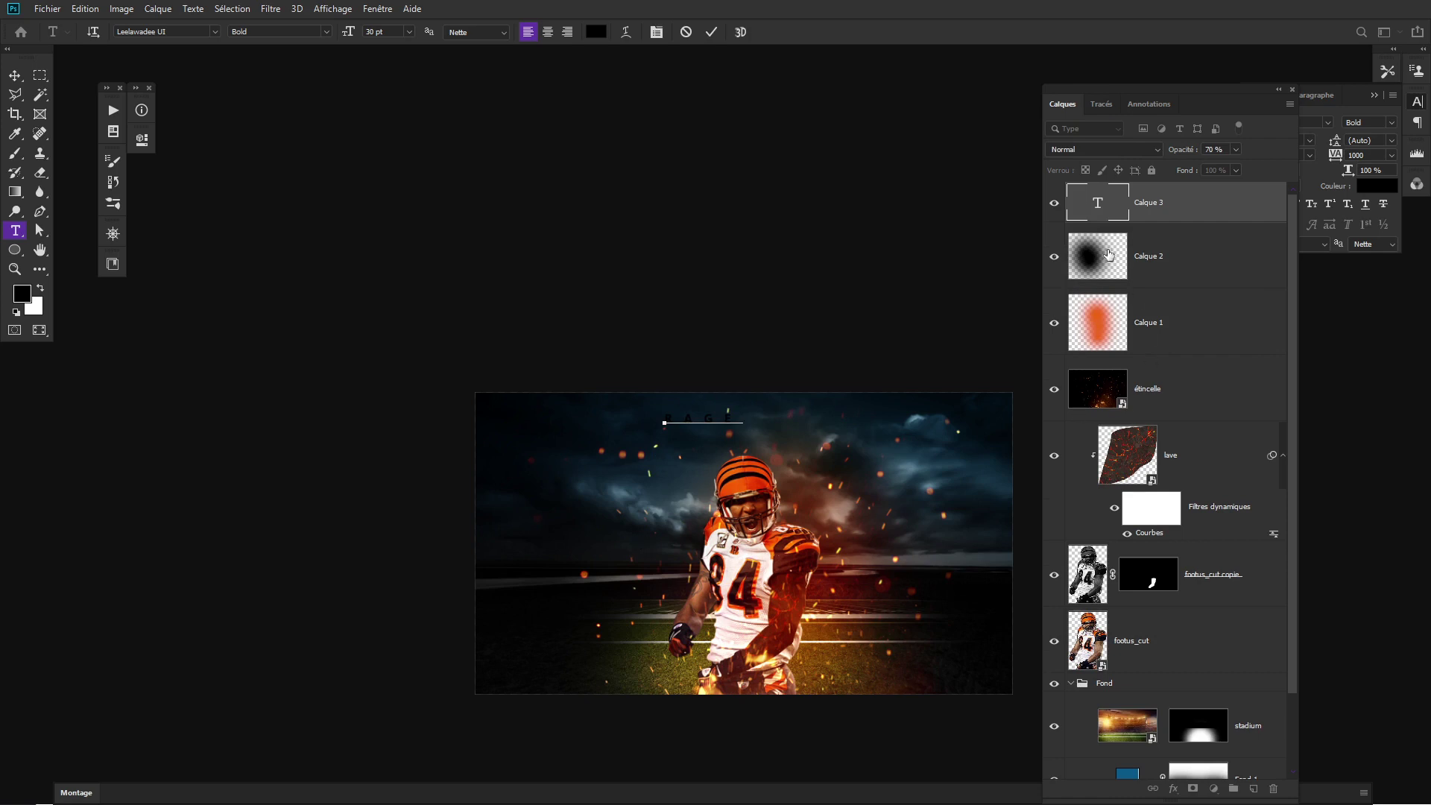
double_click(1100, 205)
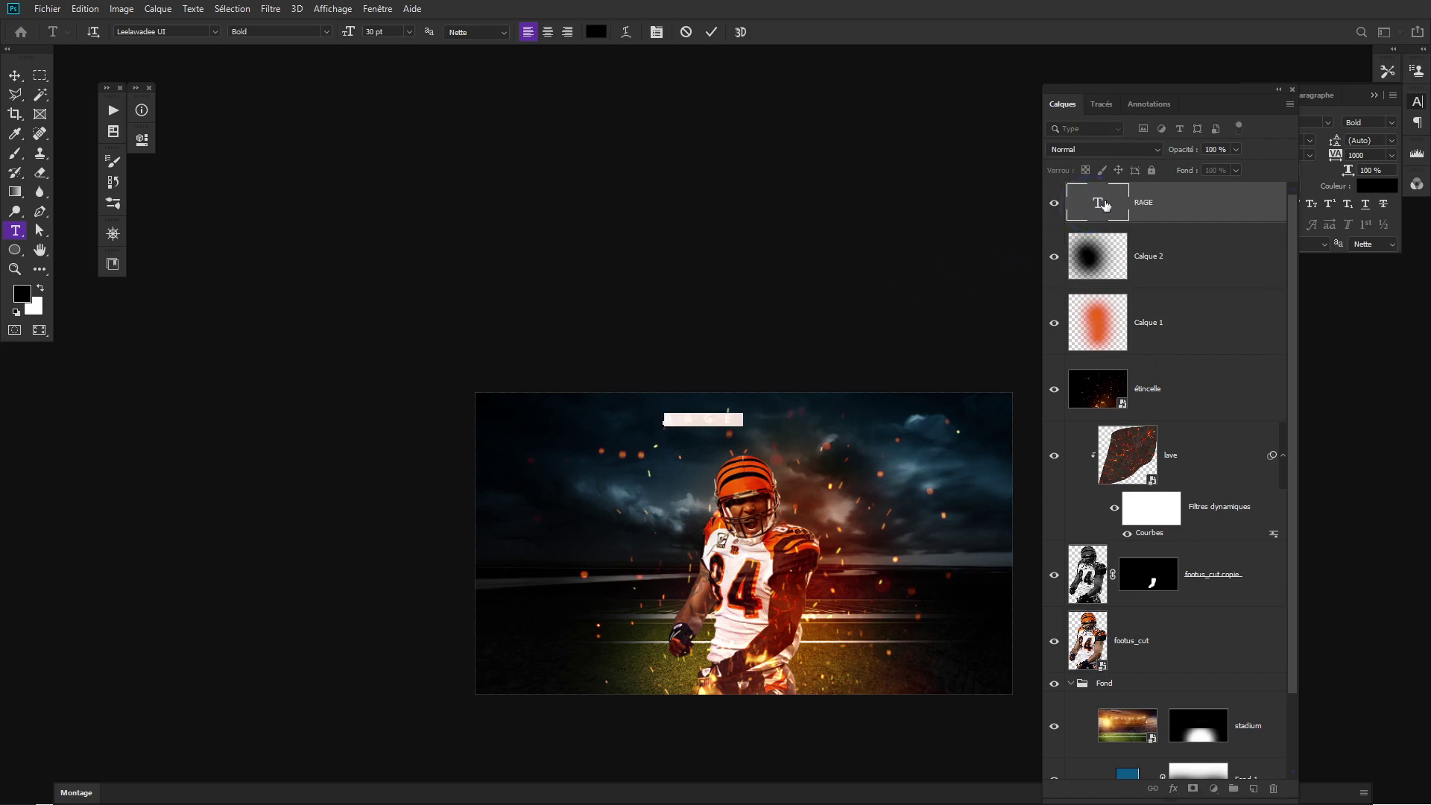
left_click(596, 31)
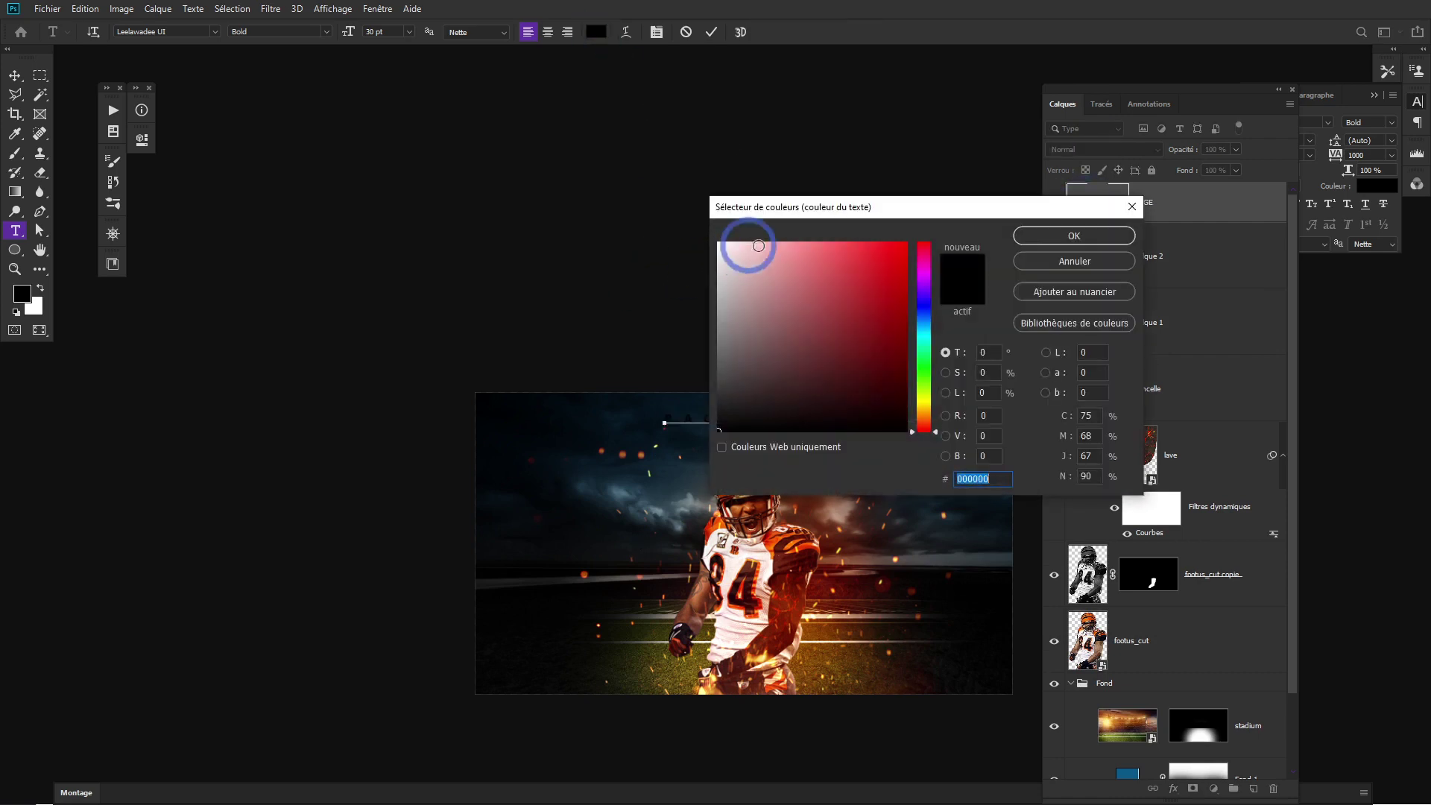
left_click_drag(744, 252, 718, 242)
left_click(1073, 237)
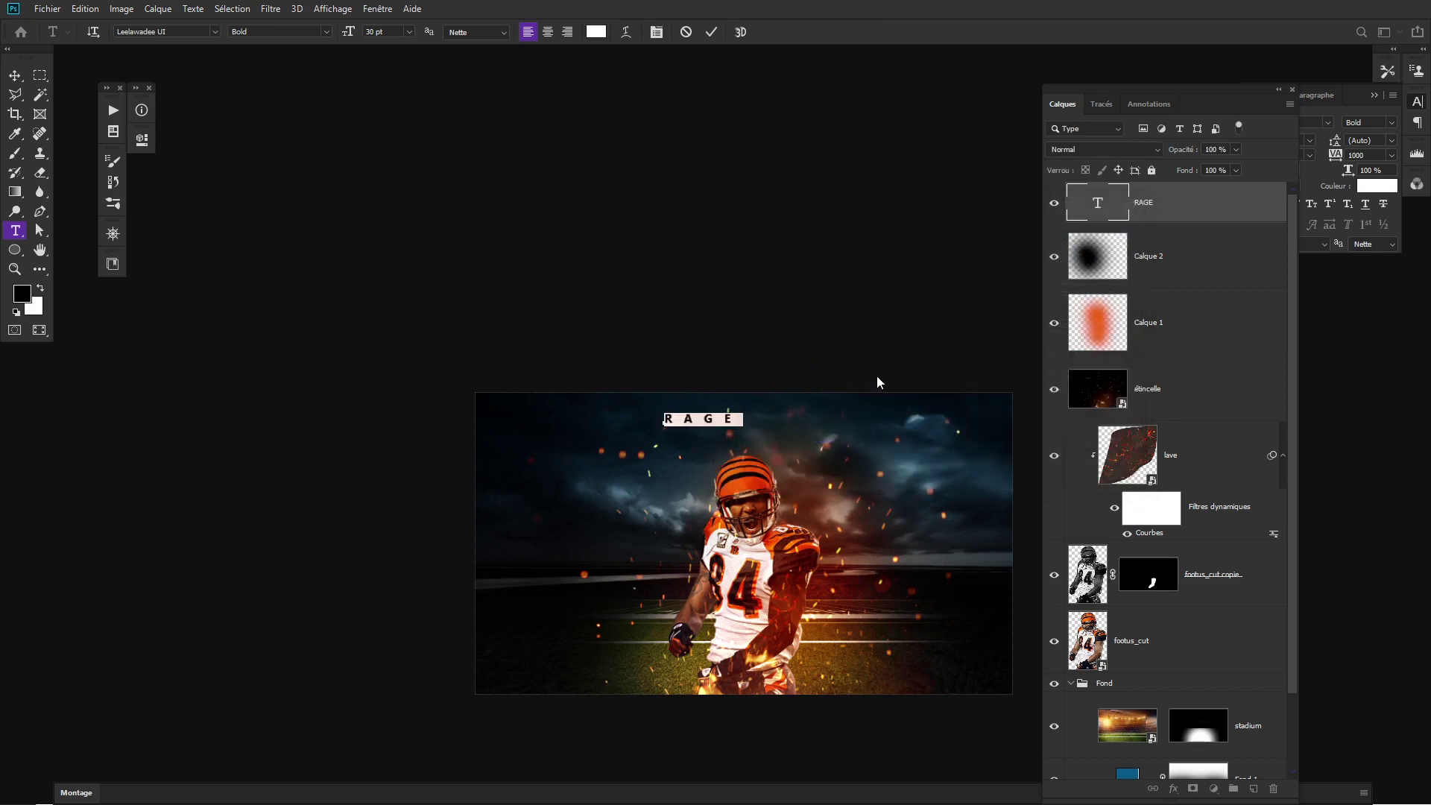
key("ctrl+Return")
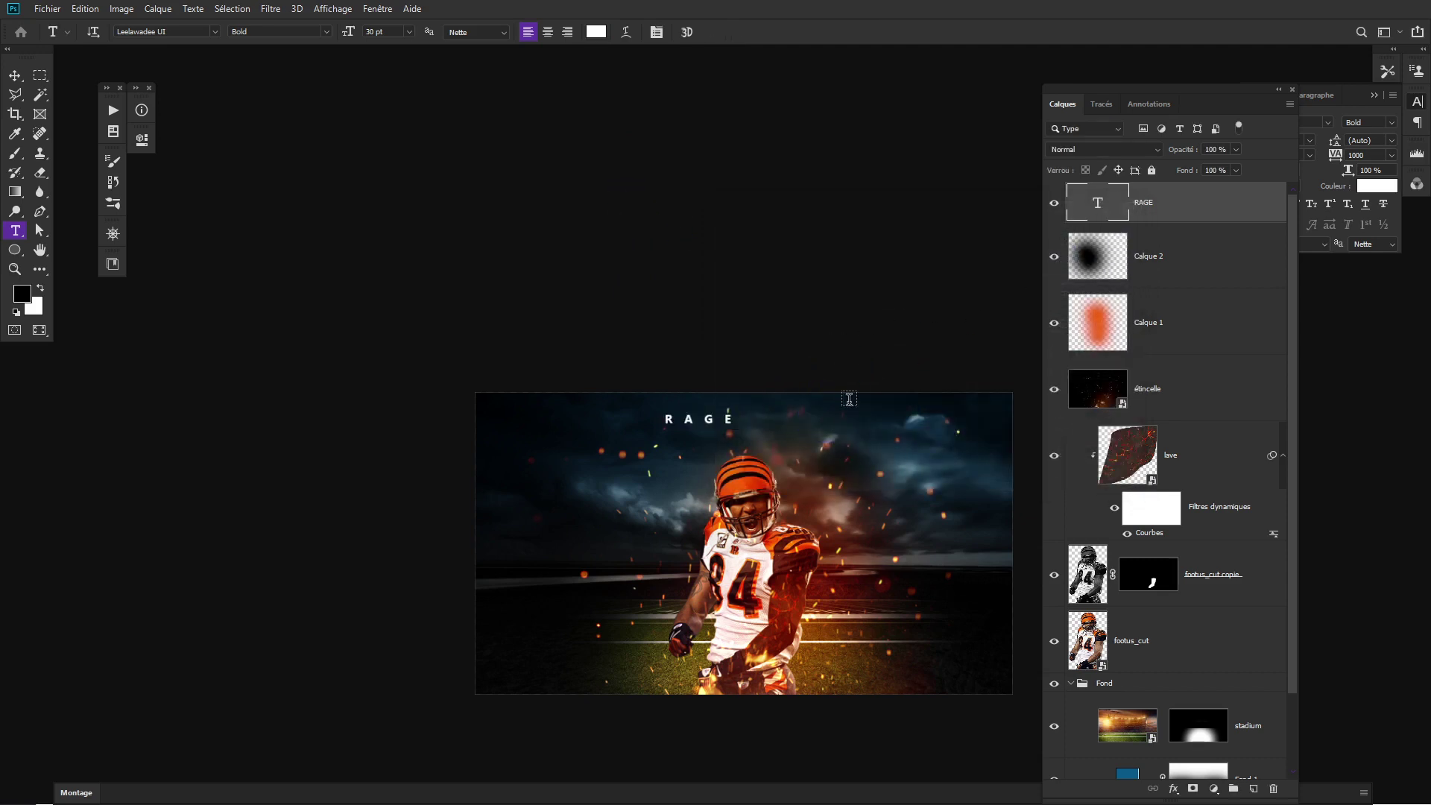
Scale the RAGE title to about 319% and centre it above the player's head.
key("ctrl+t")
left_click_drag(742, 425, 907, 501)
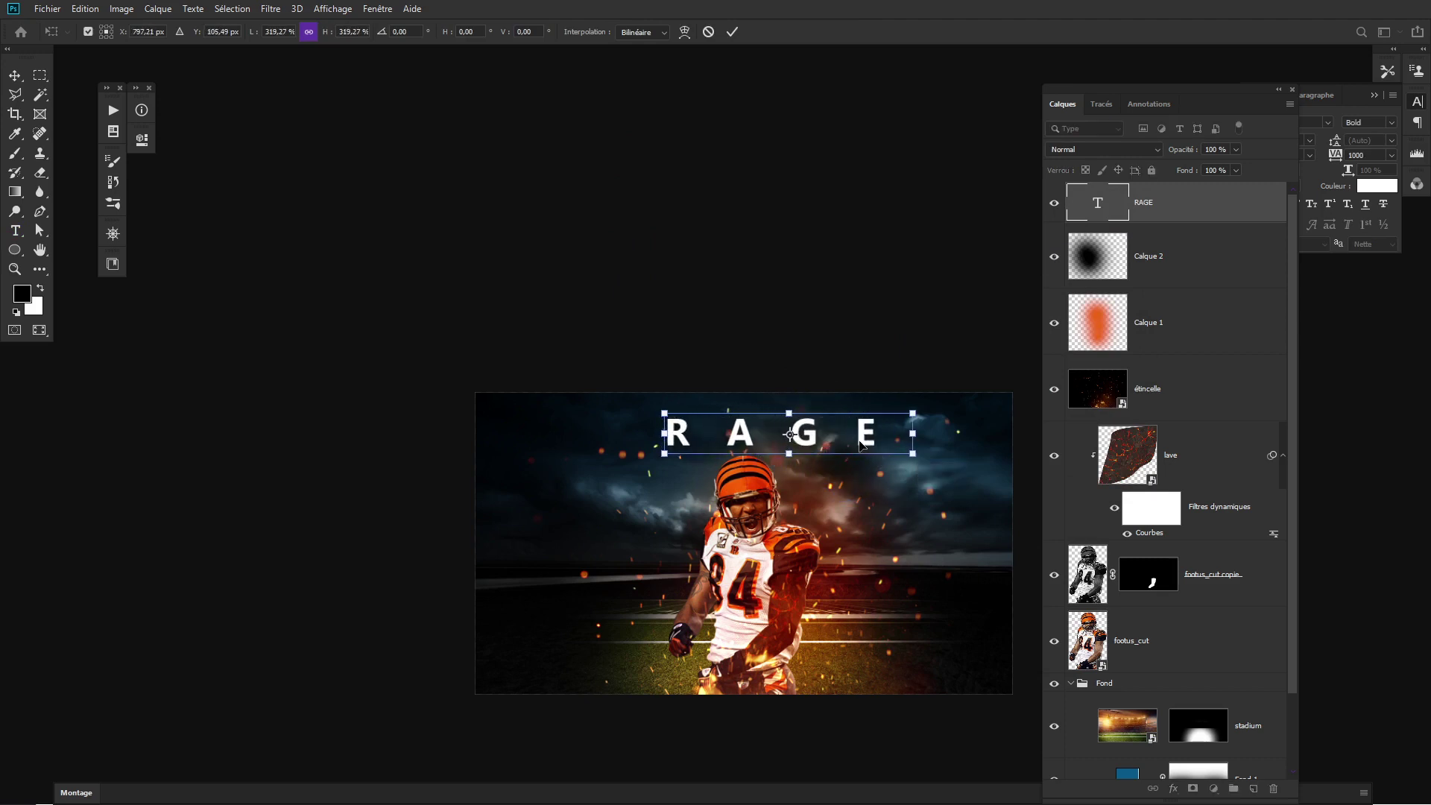
left_click_drag(859, 443, 783, 446)
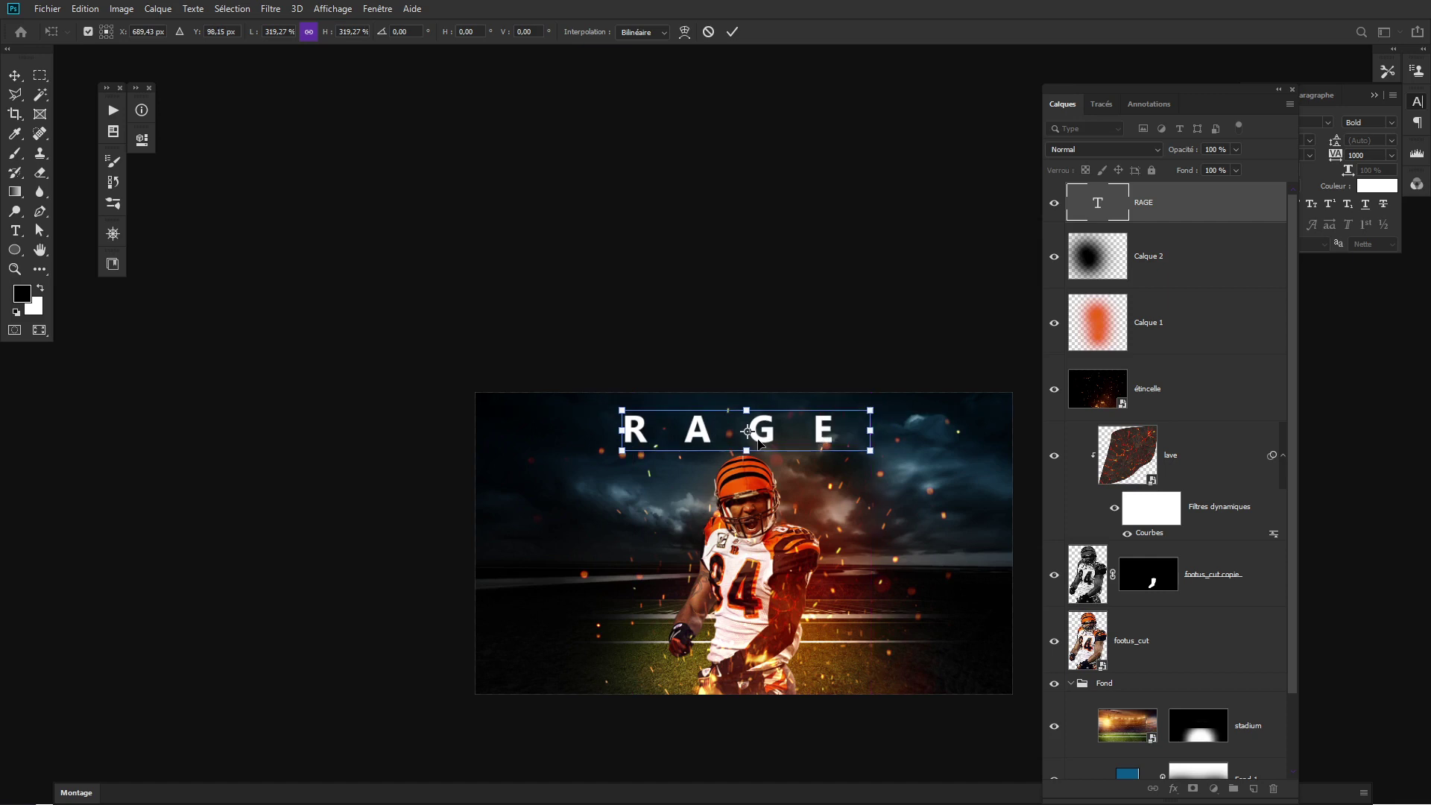
key("Return")
key("v")
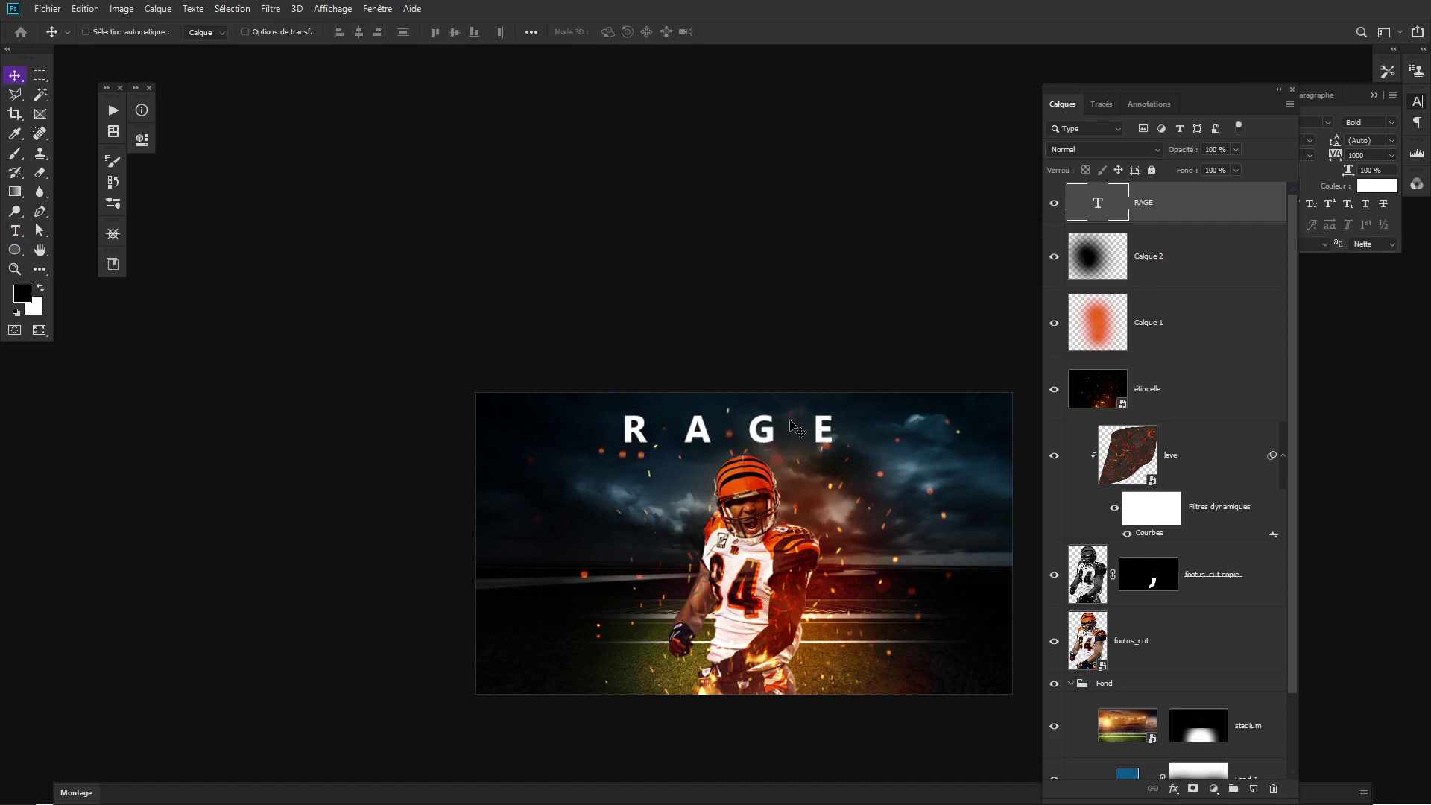
left_click_drag(799, 425, 815, 425)
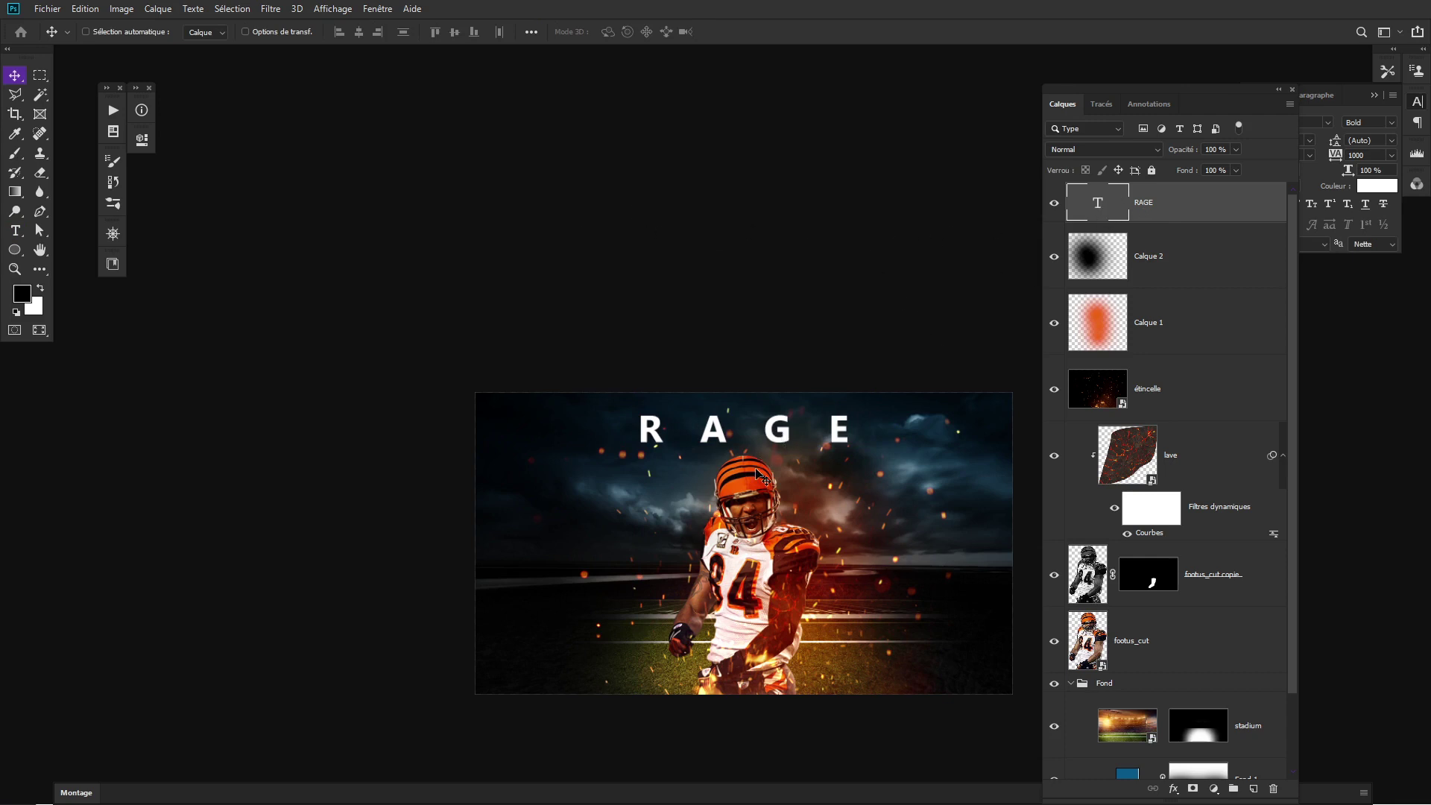
double_click(1082, 205)
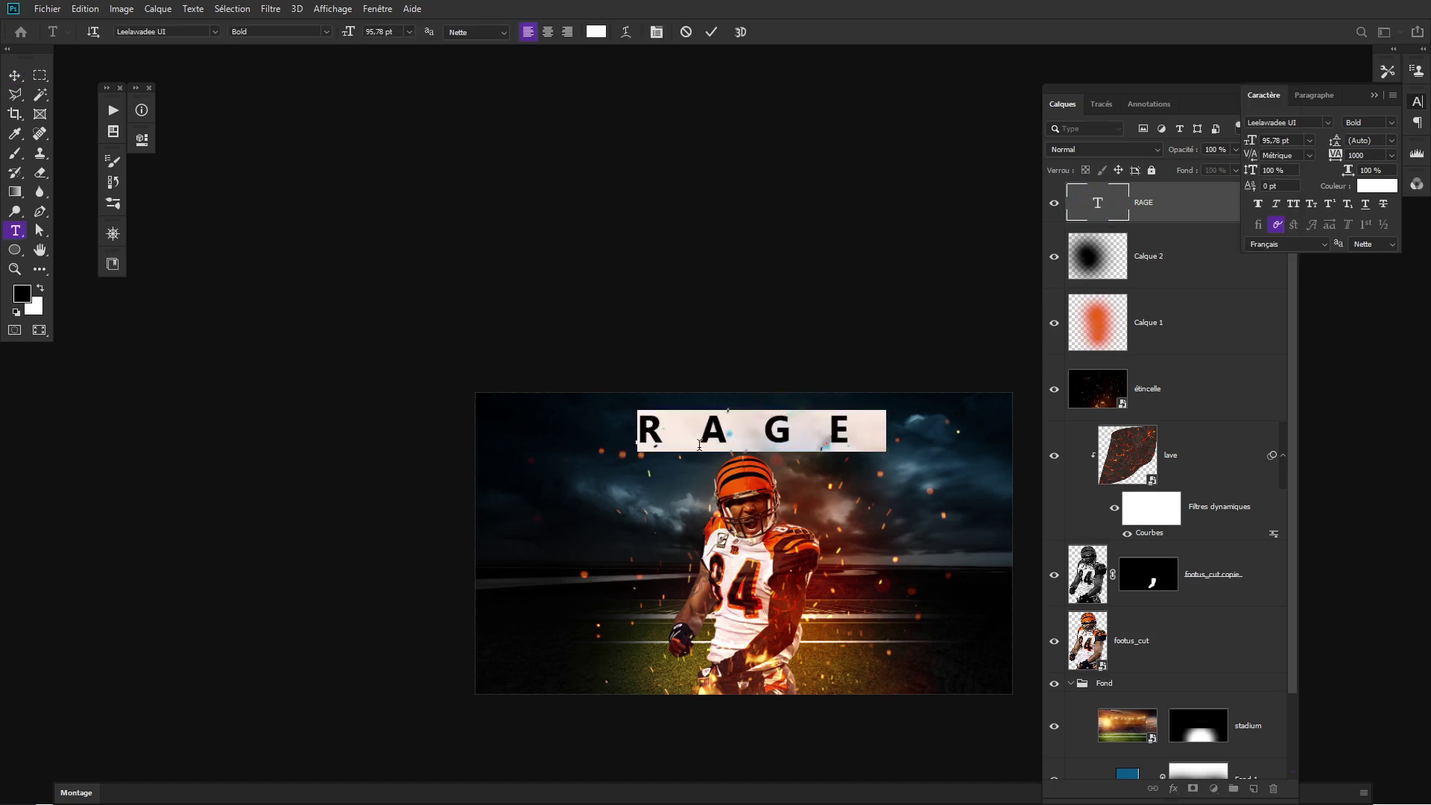
left_click(1373, 154)
type("0")
key("Return")
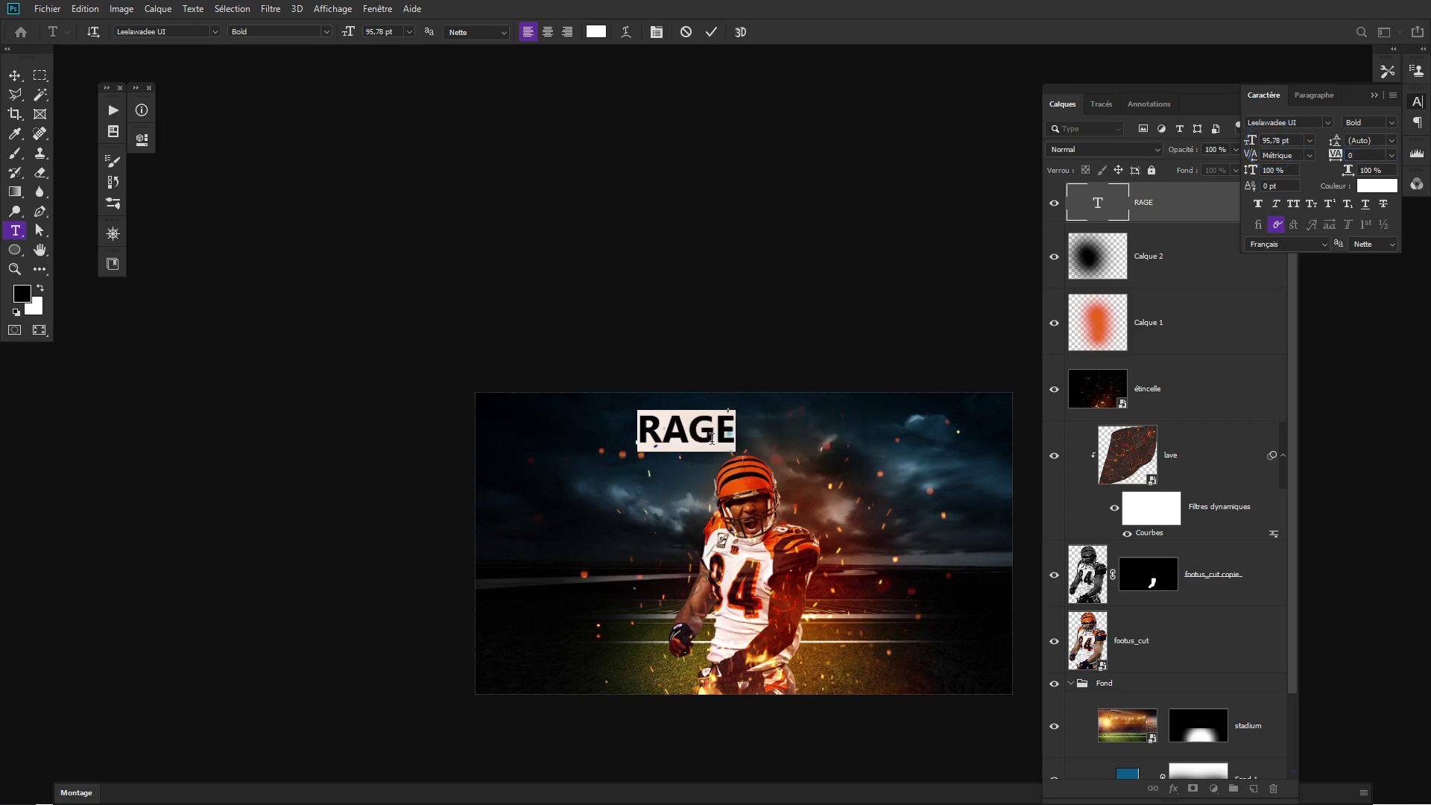
type("1")
type("00")
key("Return")
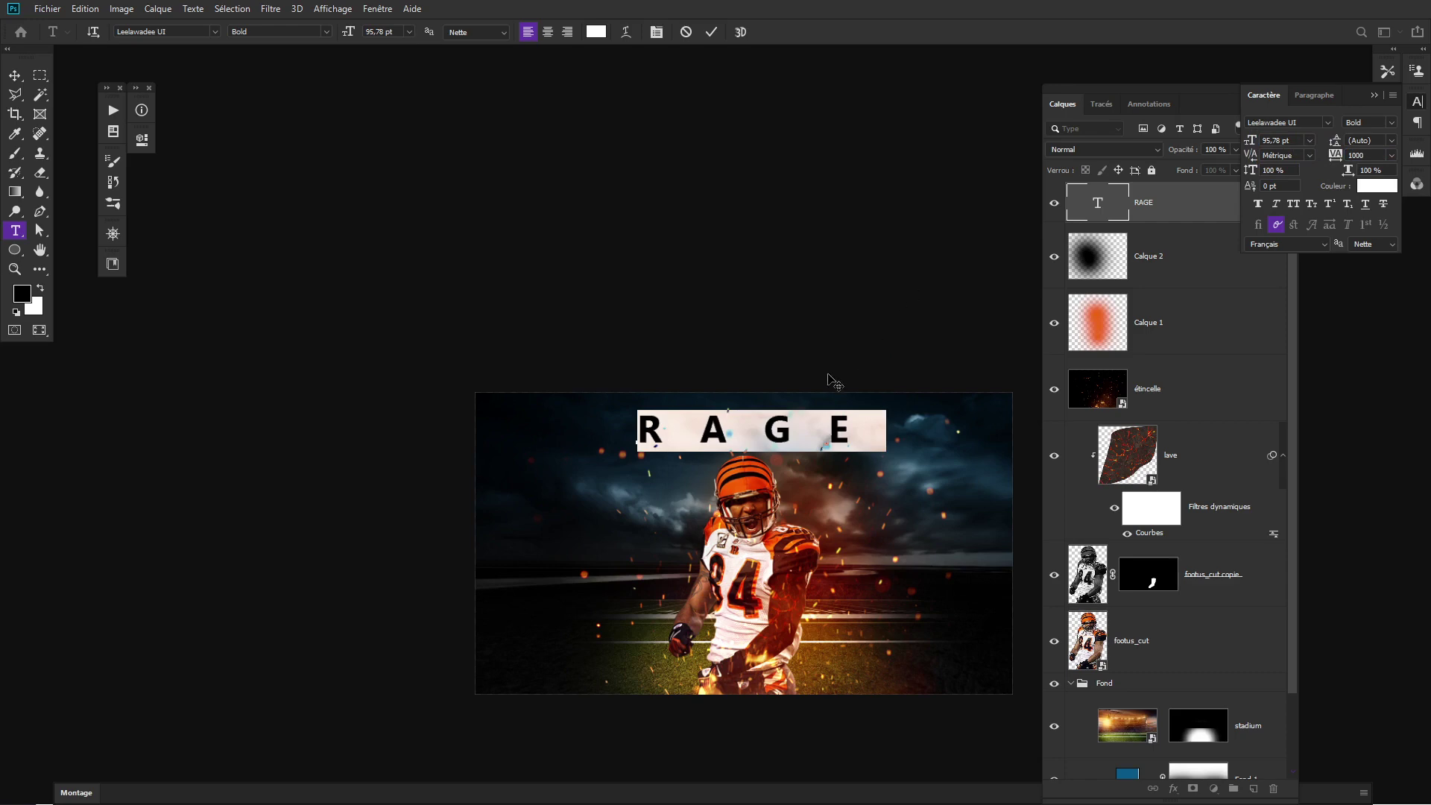
key("ctrl+Return")
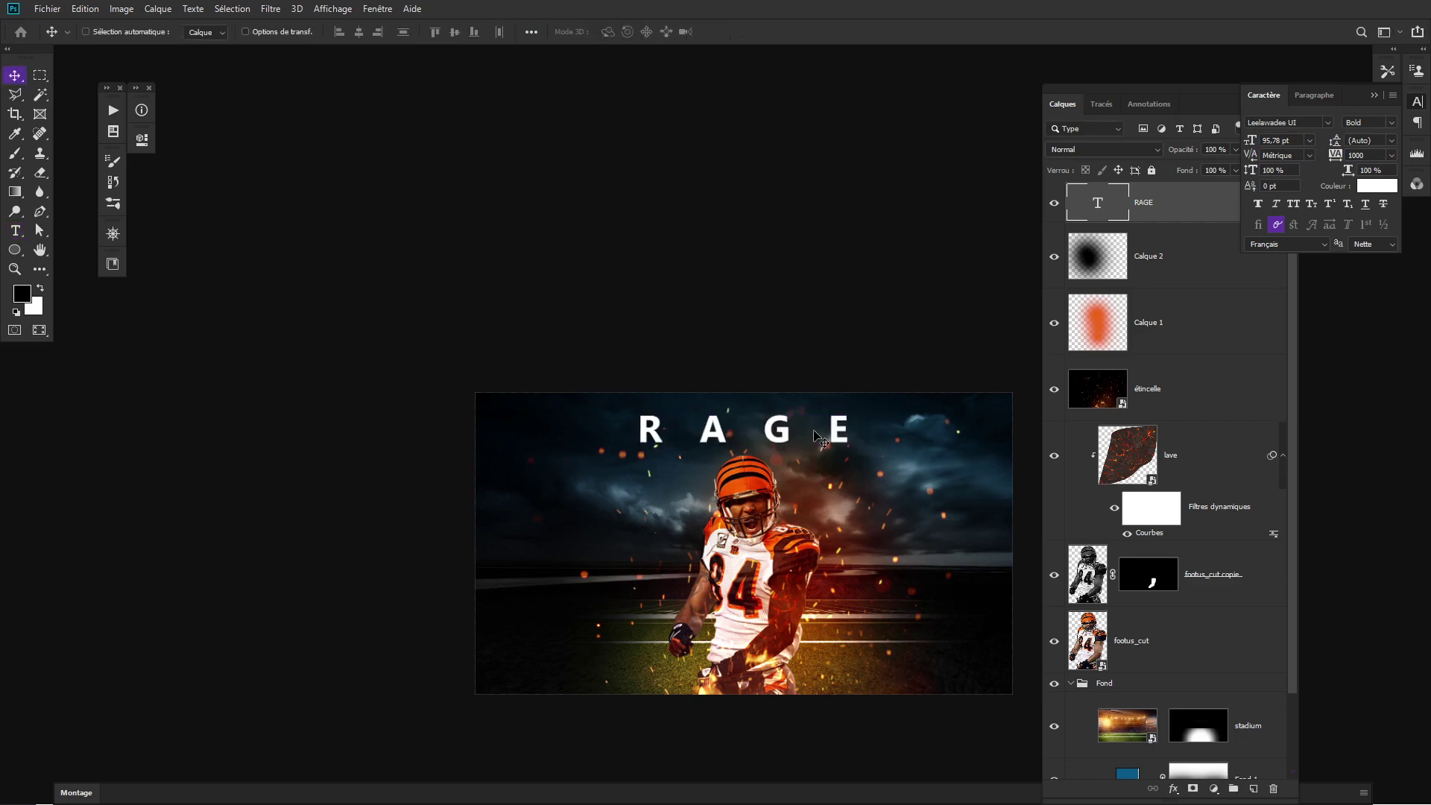
left_click_drag(816, 436, 815, 433)
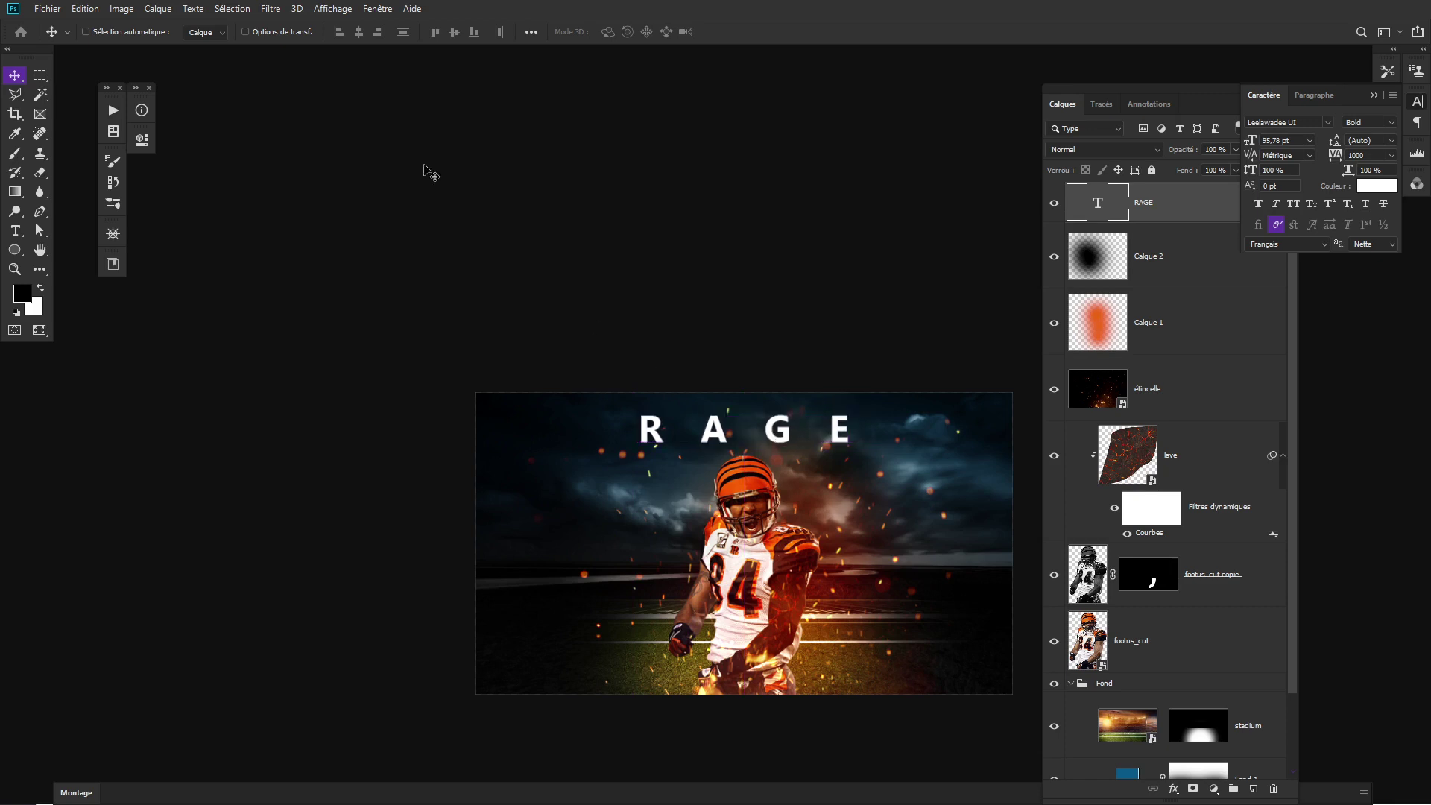
Turn off Smart Guides and set the RAGE layer's blend mode to Incrustation.
left_click(328, 10)
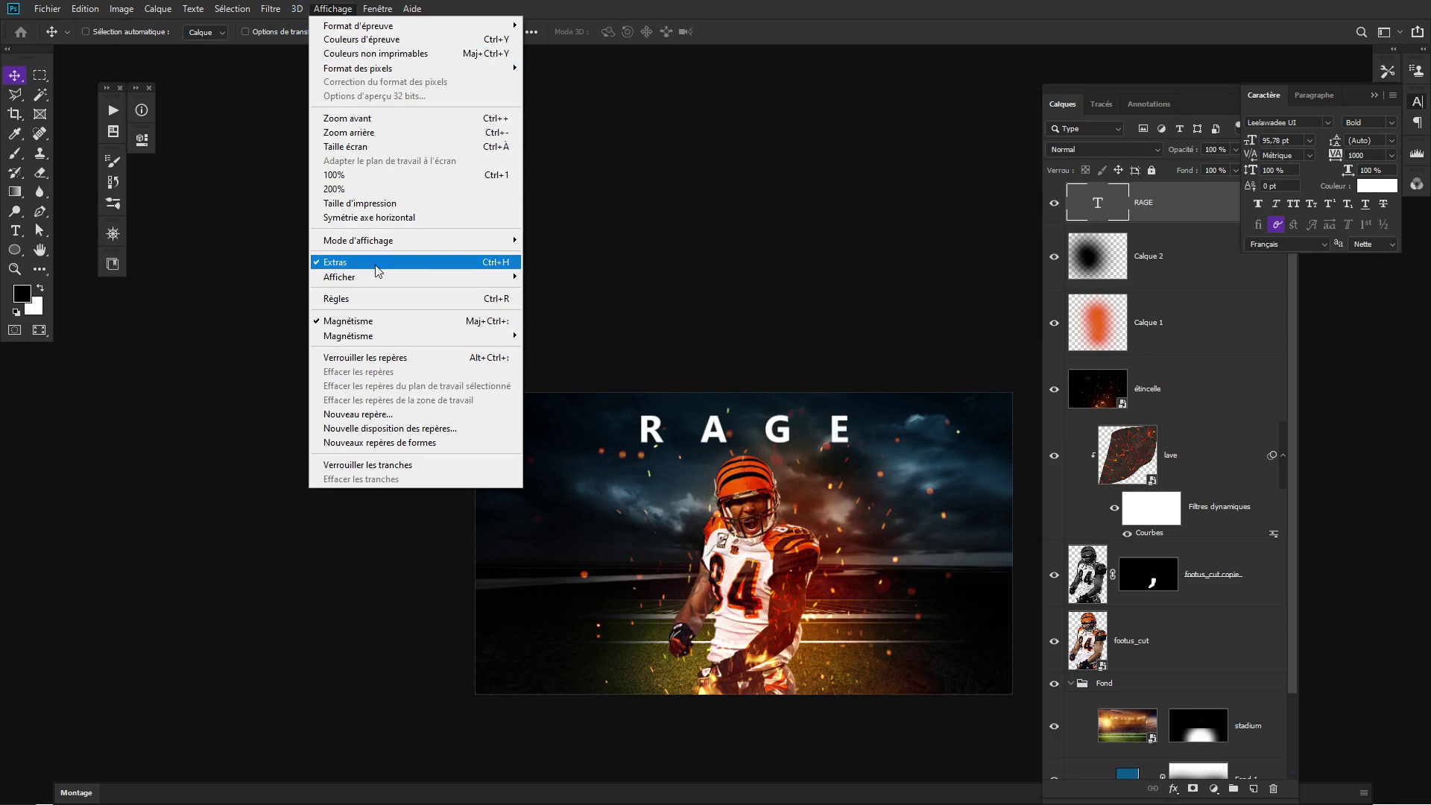
mouse_move(339, 276)
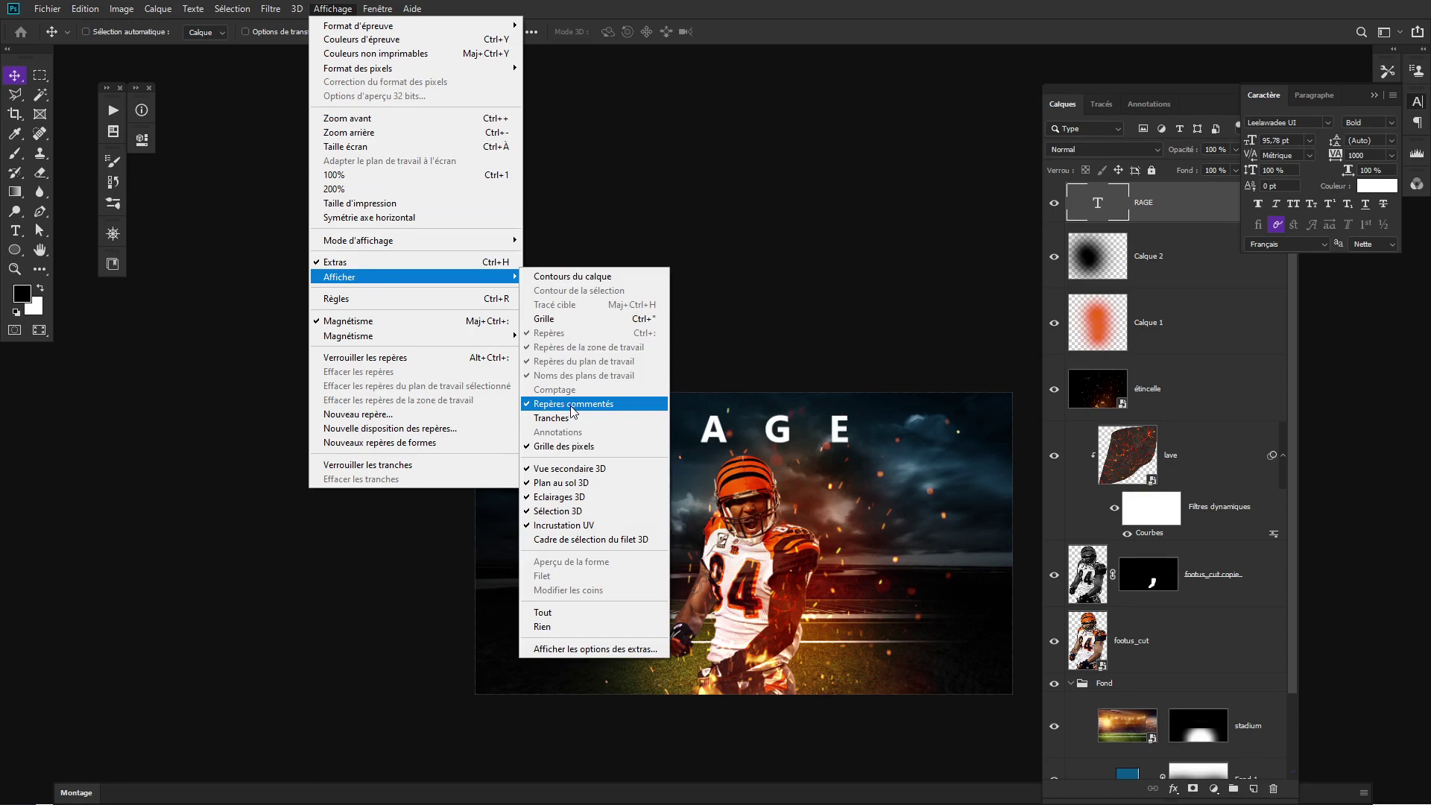
left_click(1200, 167)
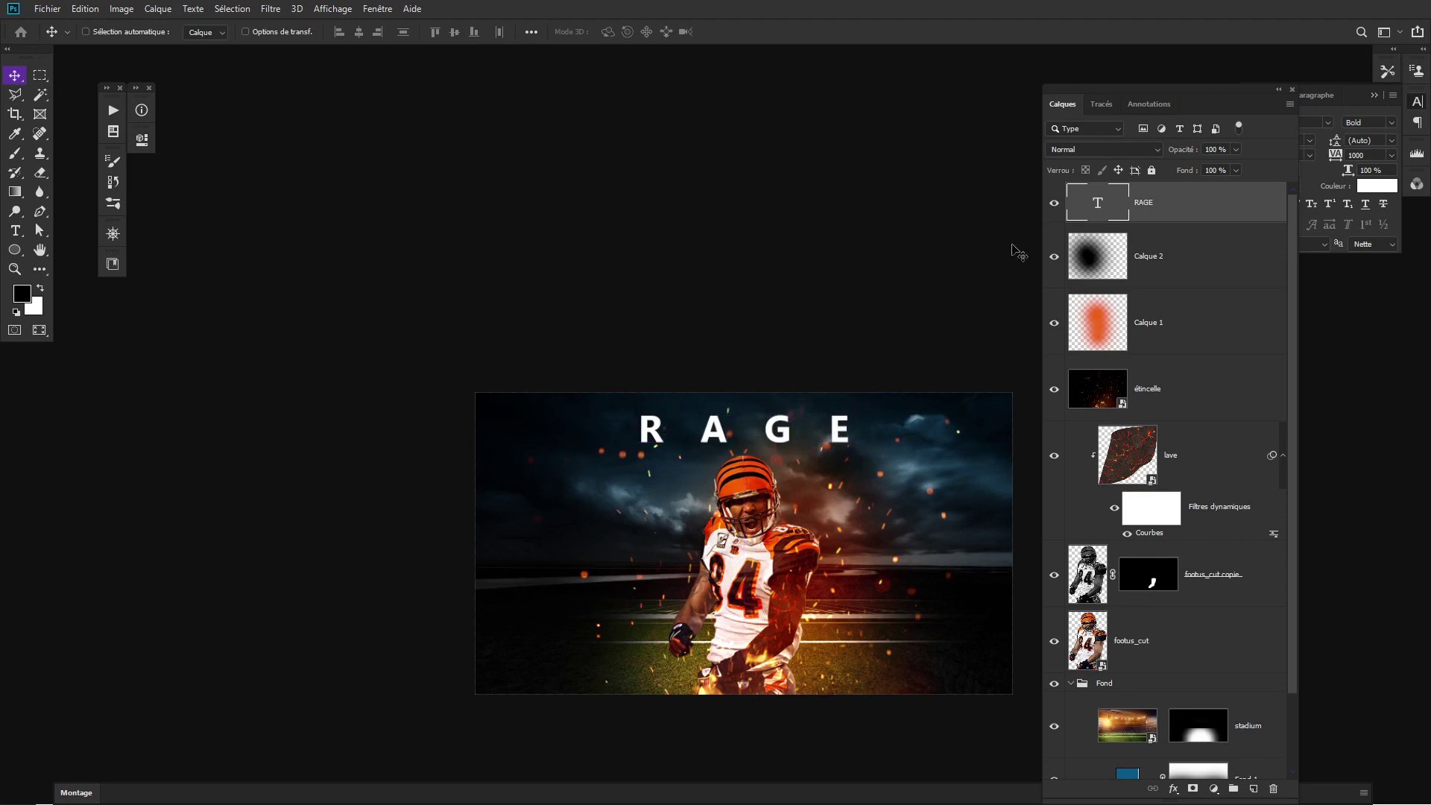
left_click(1117, 149)
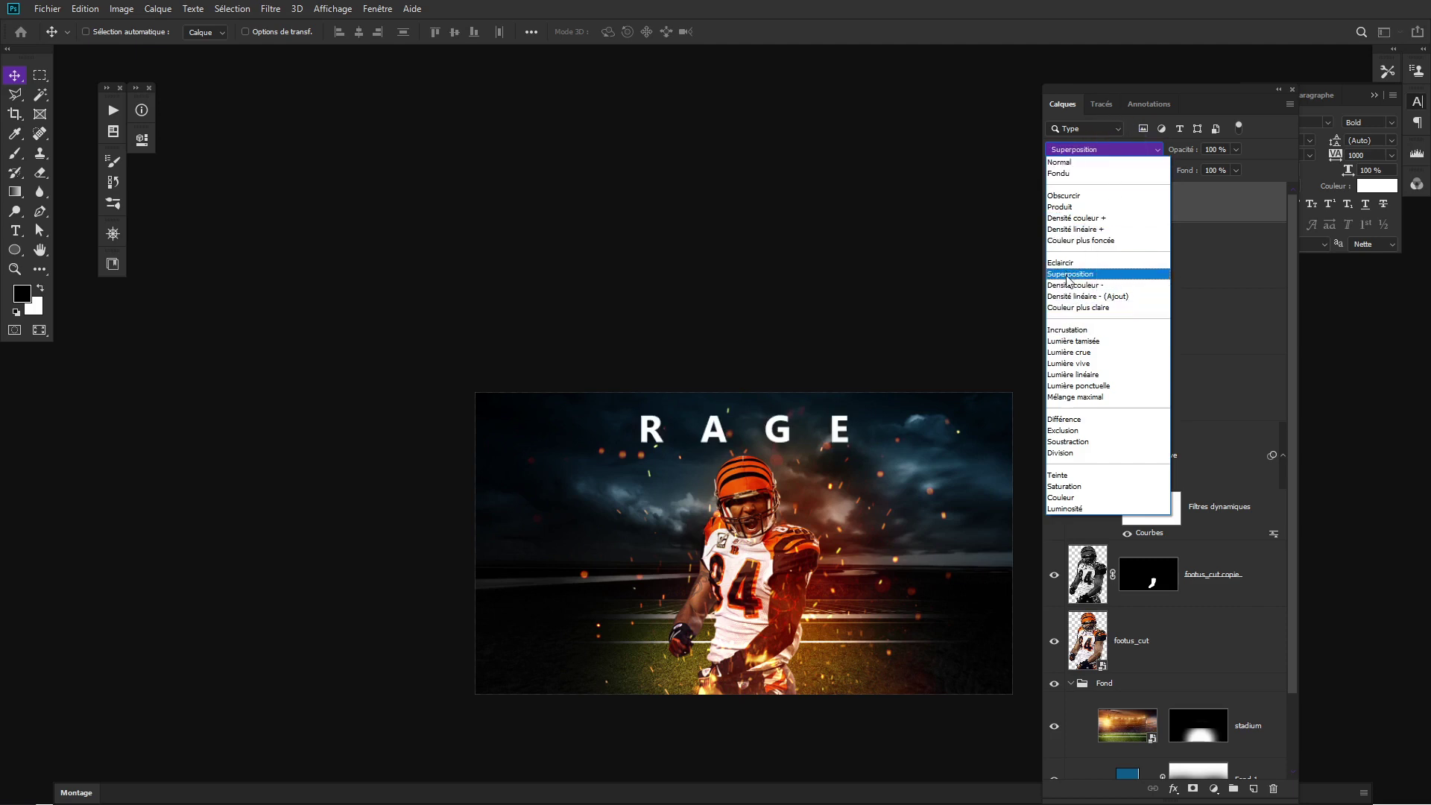
left_click(1070, 341)
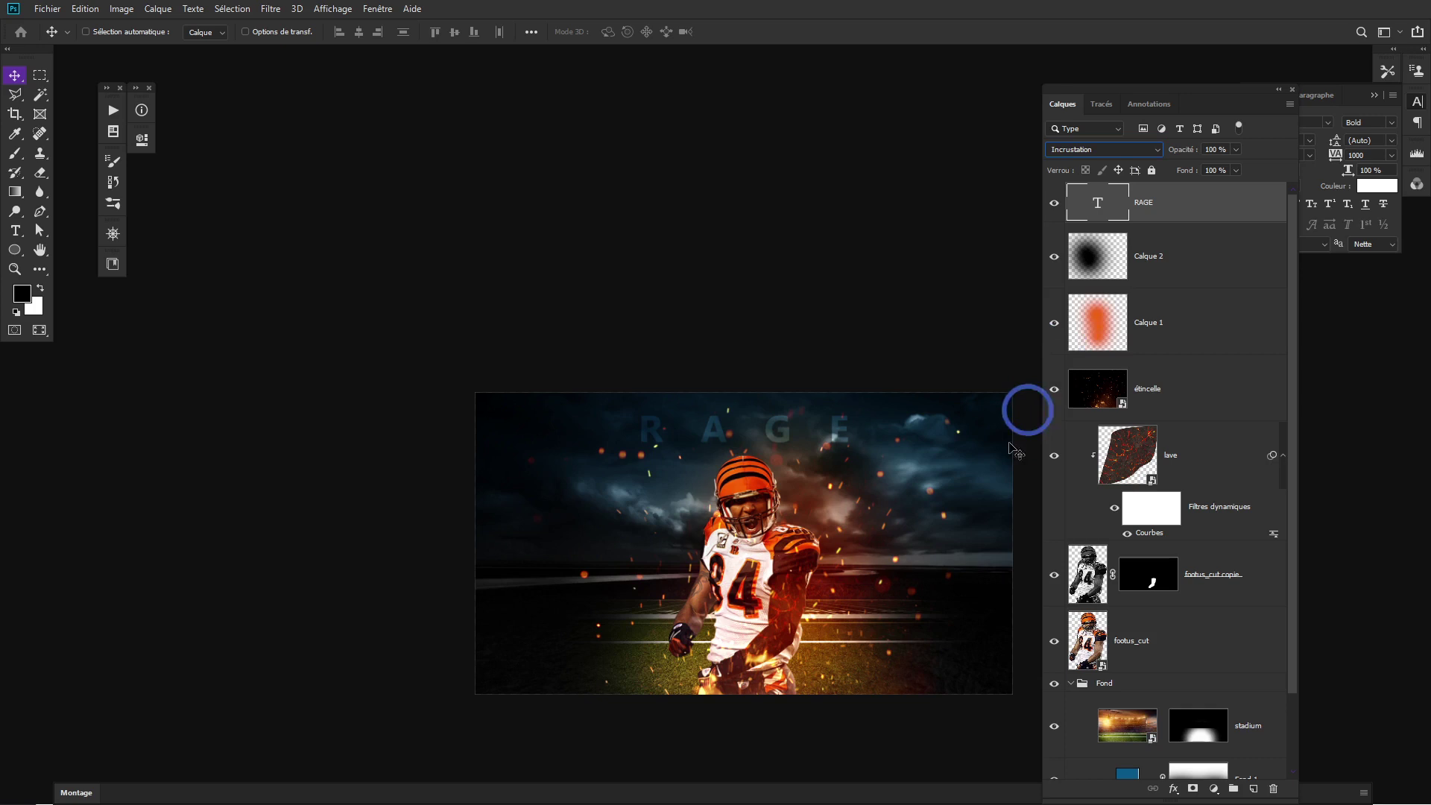
Select the orange glow layer Calque 1.
left_click(1128, 331)
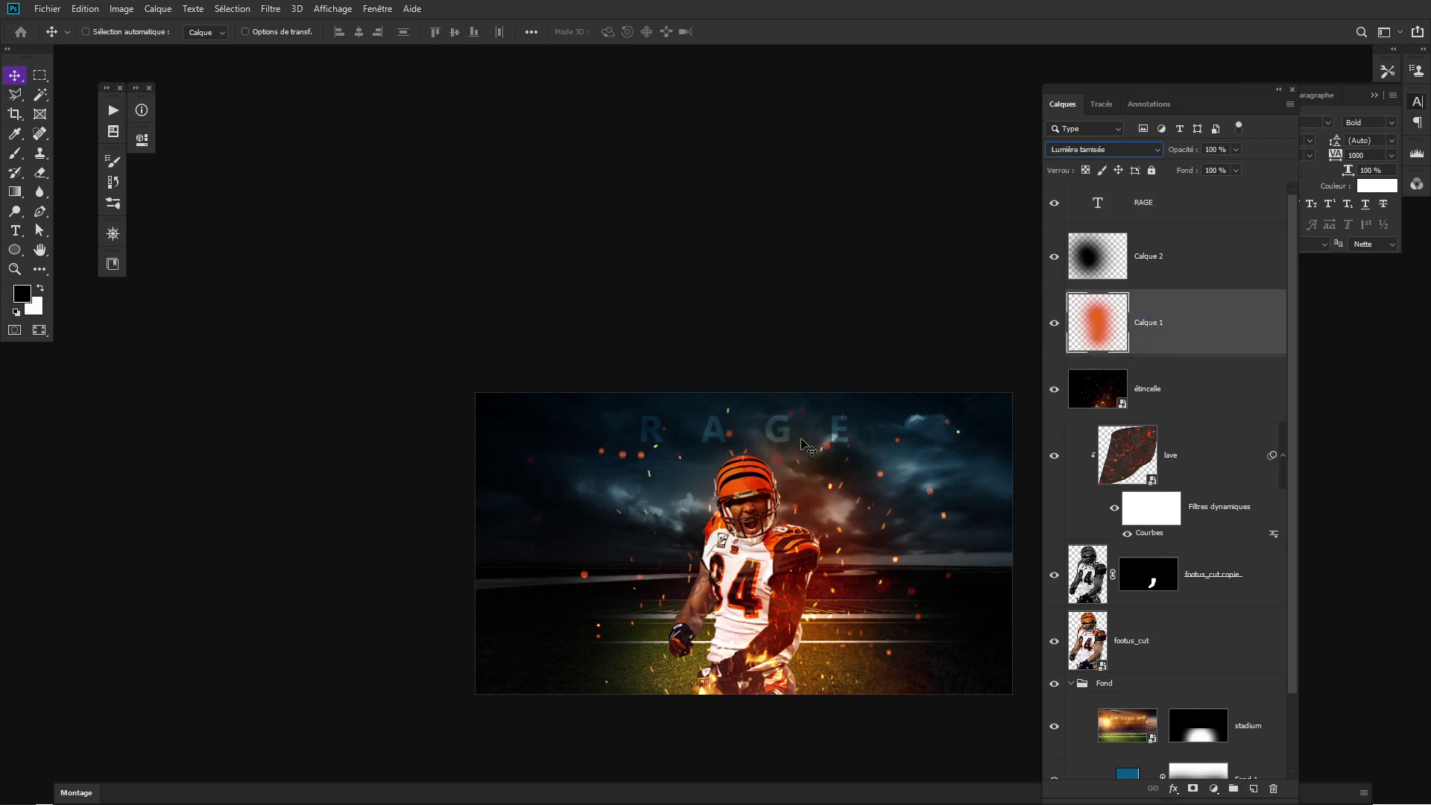
left_click(1118, 325)
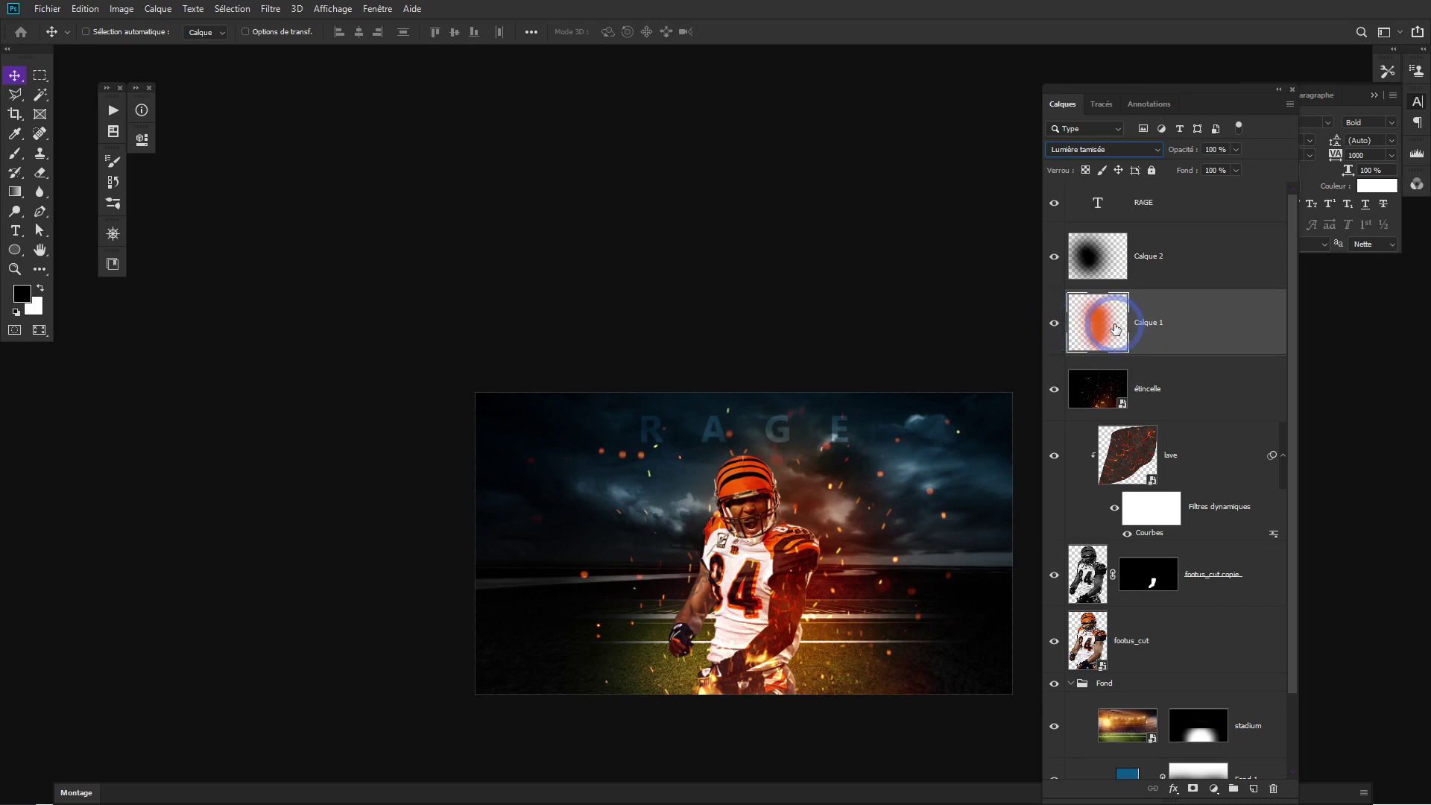
left_click(1123, 325)
Set the brush colour to a warmer orange-red based on the helmet's orange.
key("b")
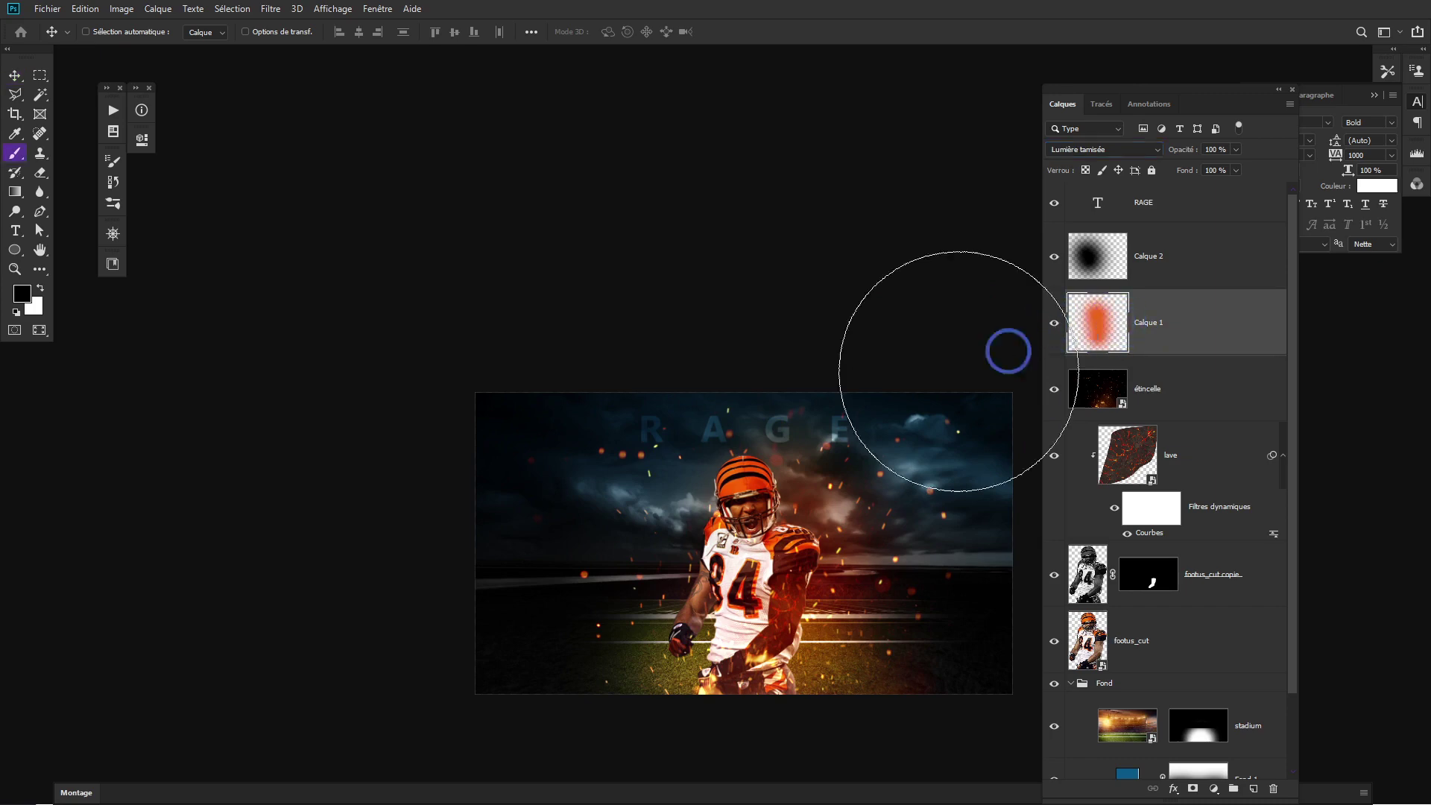
left_click(759, 463, "alt")
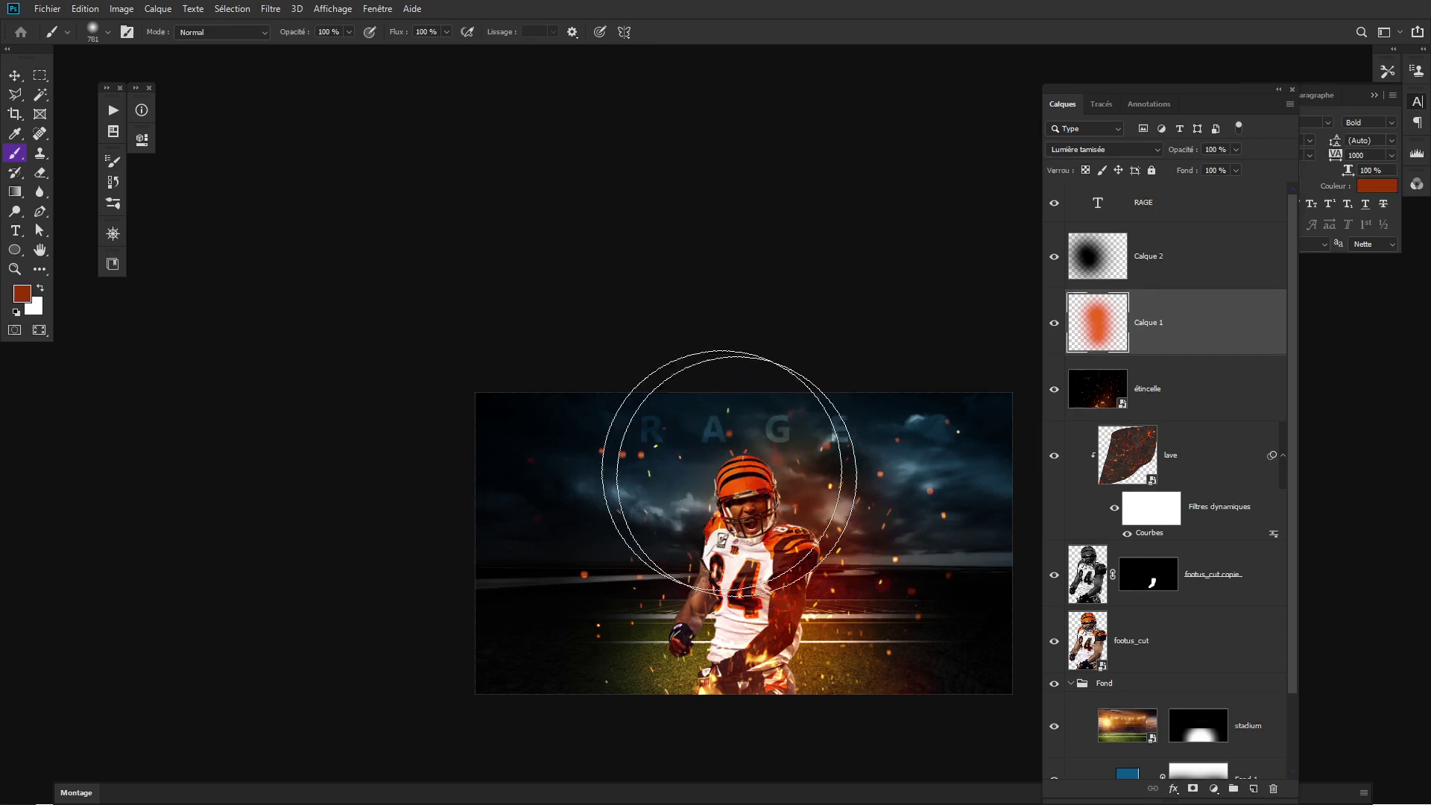
left_click(22, 293)
left_click(889, 261)
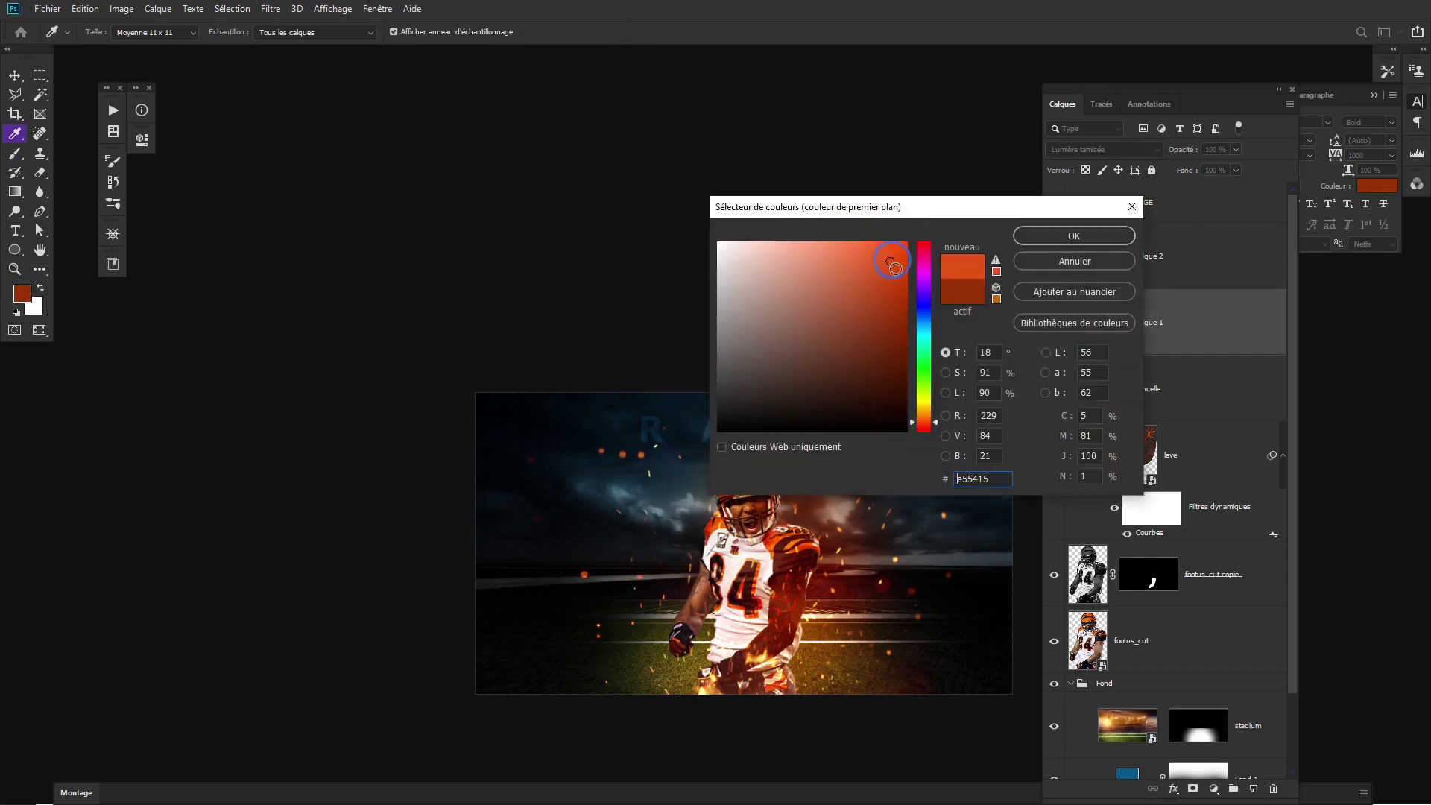
left_click(922, 417)
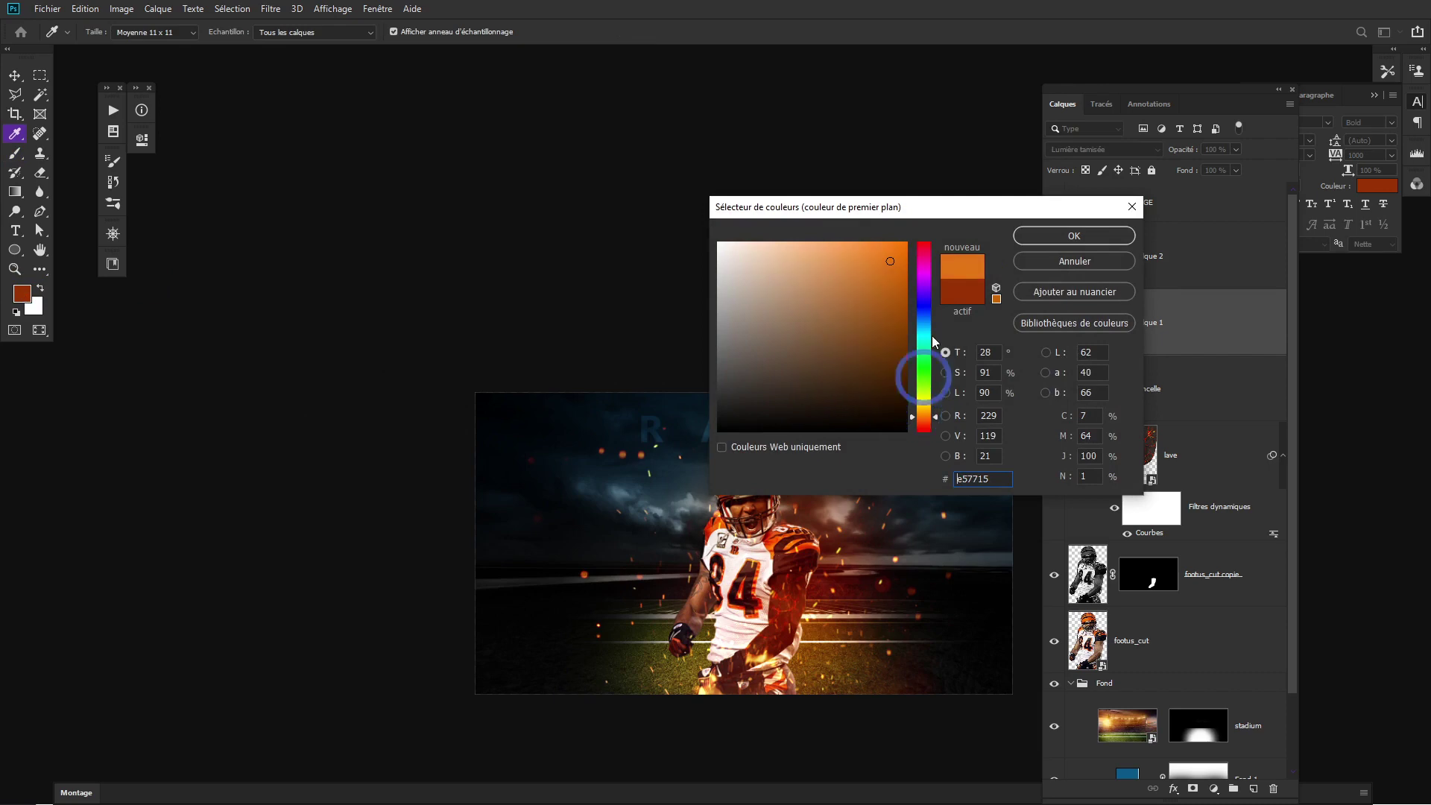
left_click(1054, 236)
key("b")
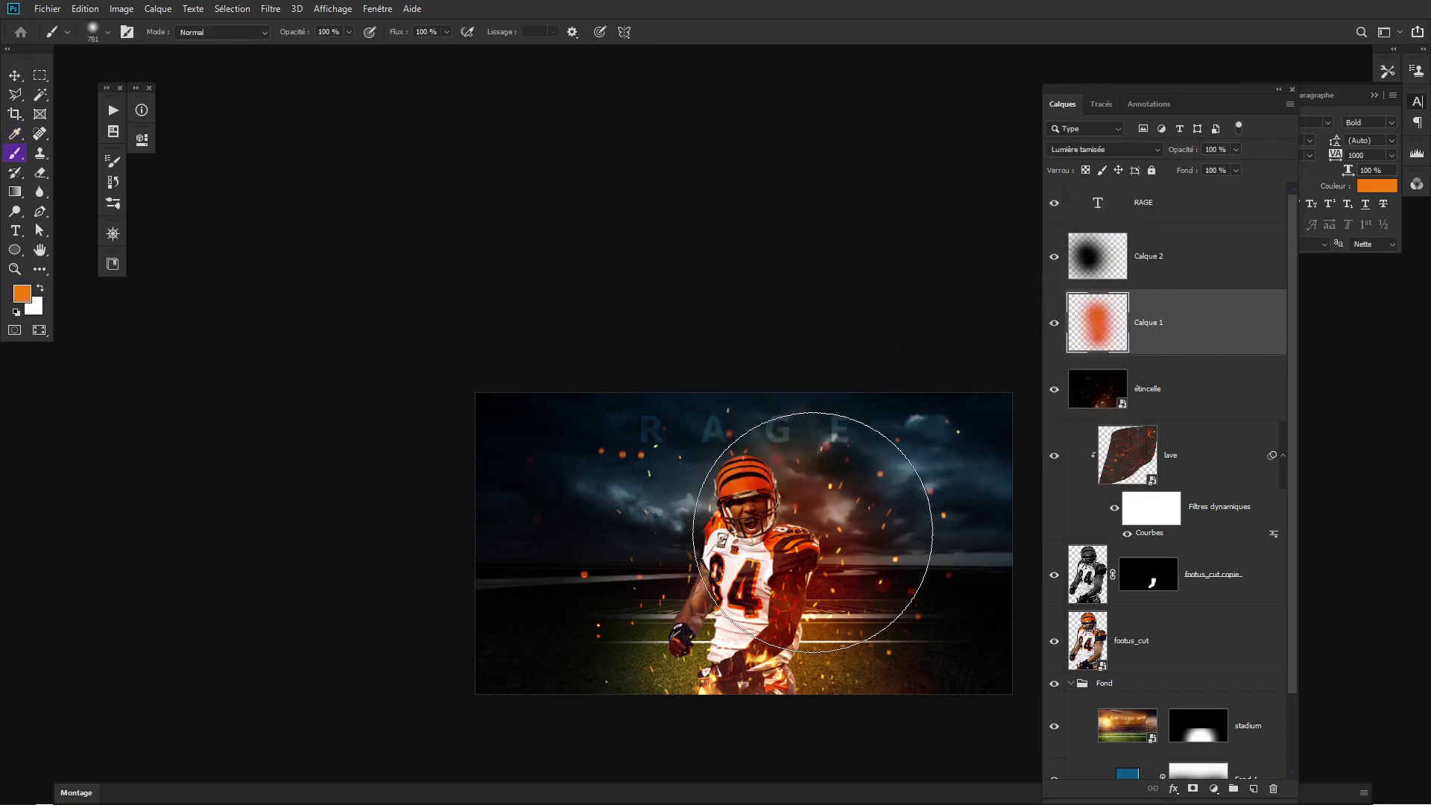
Undo the last stroke, size the brush to 369 px, then select all on RAGE.
key("ctrl+z")
scroll(782, 486, "up", 3)
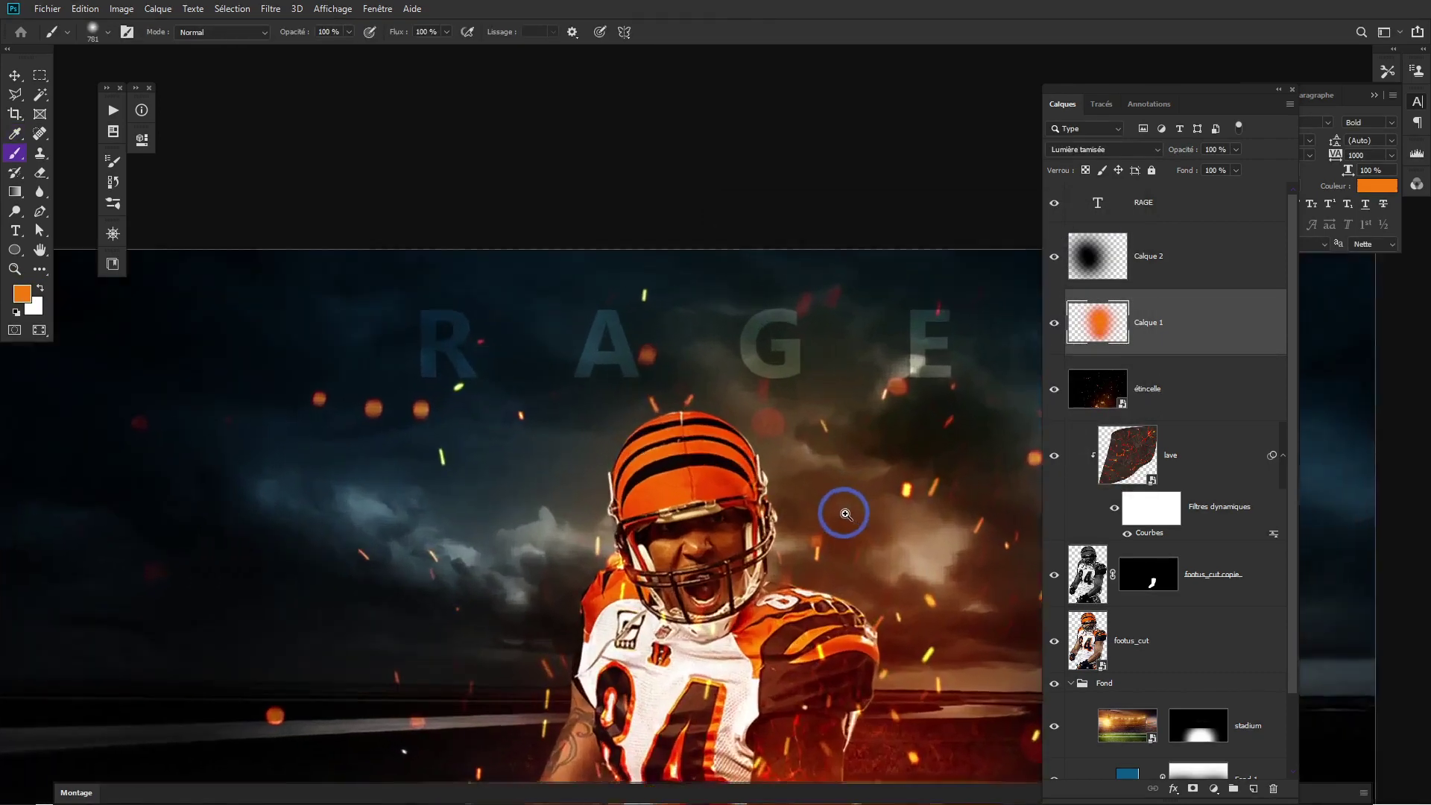
left_click_drag(793, 398, 596, 424)
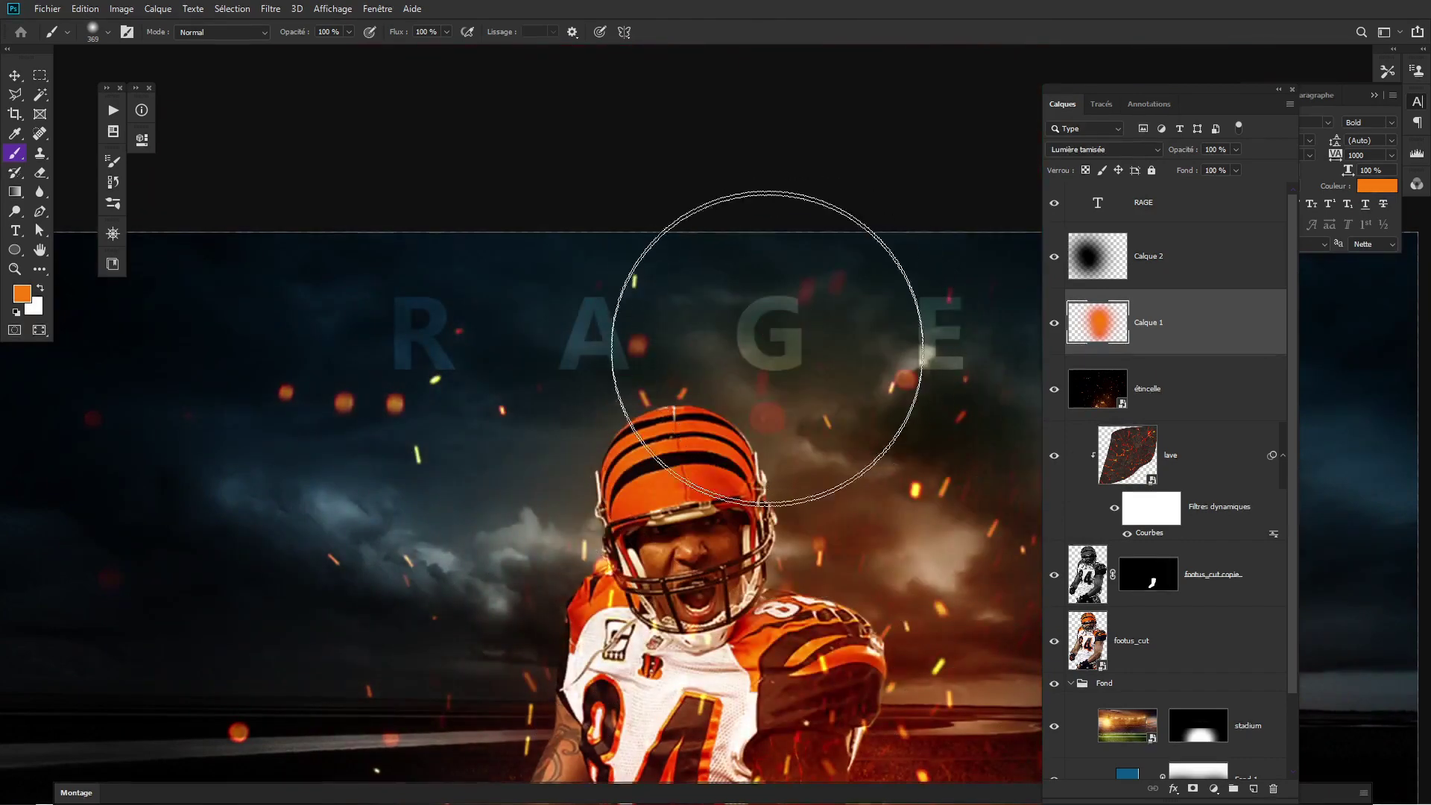
scroll(833, 444, "down", 2)
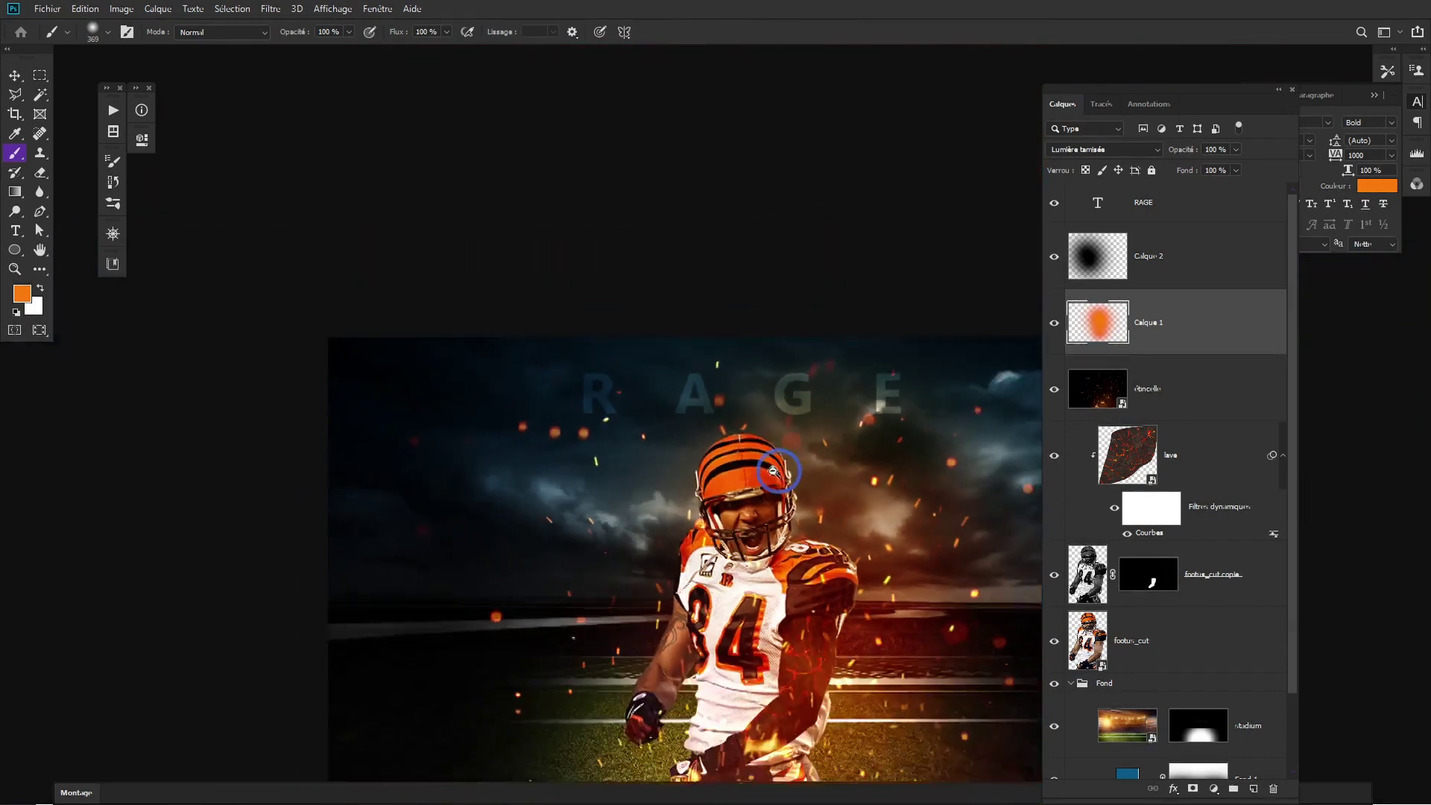
scroll(820, 461, "down", 1)
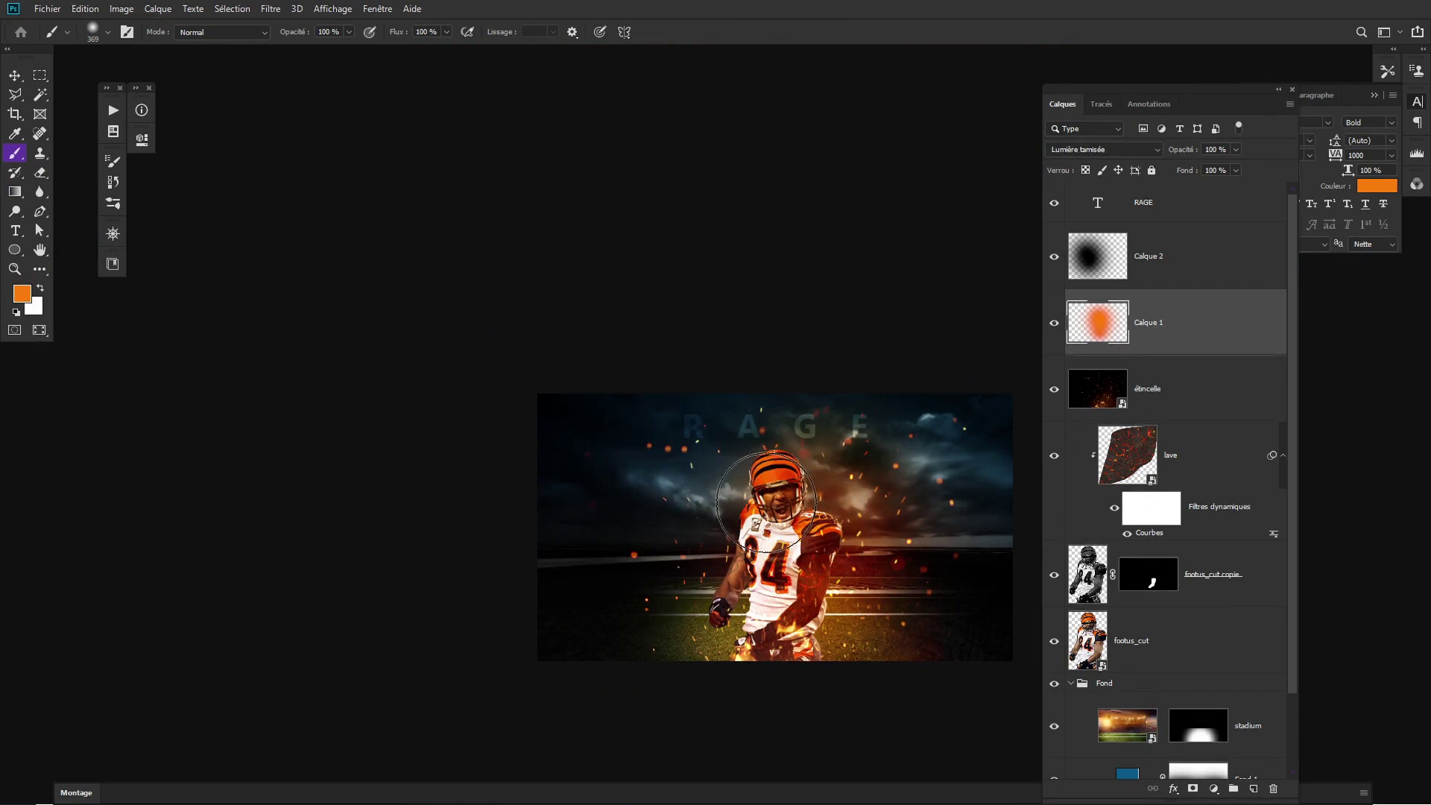
left_click(1200, 212)
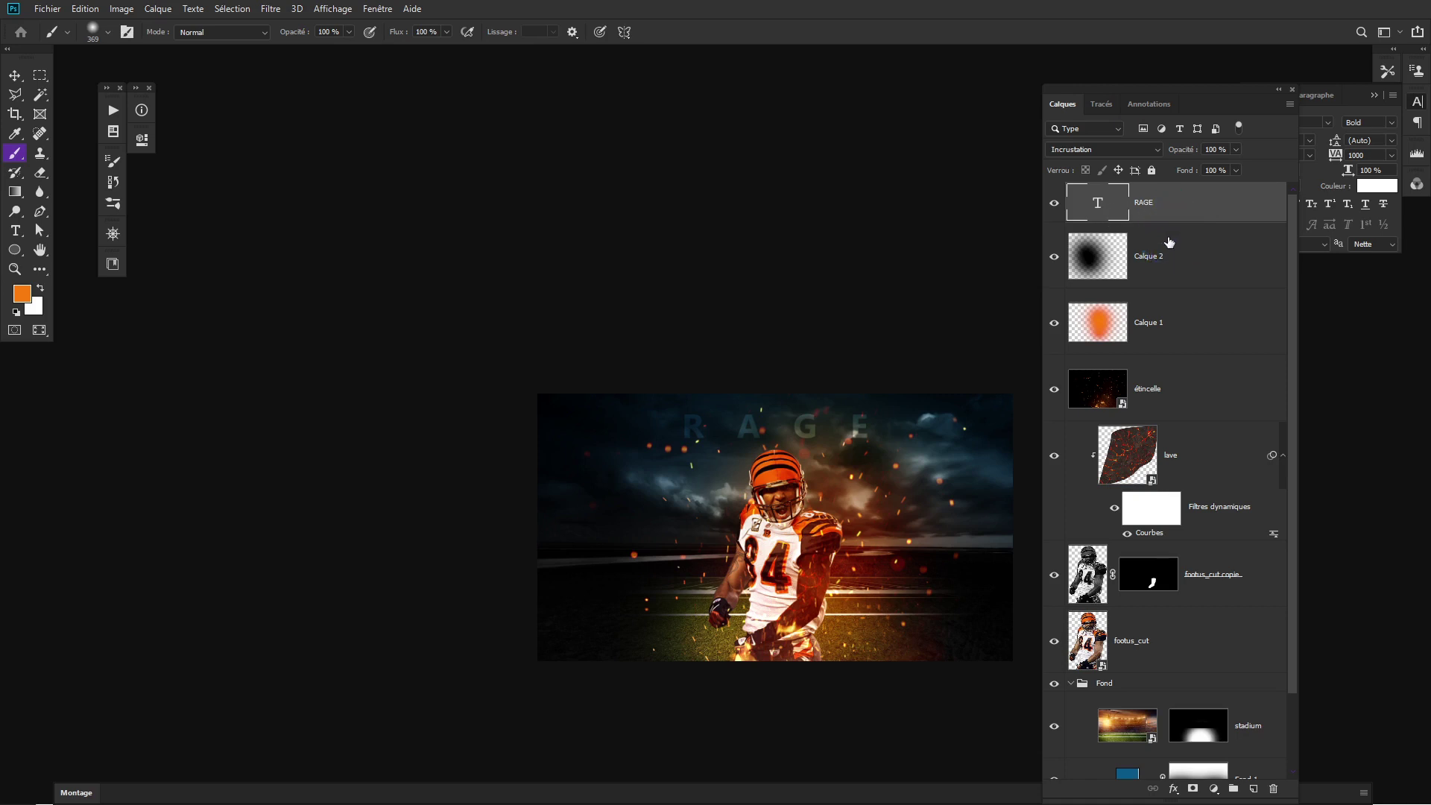
key("ctrl+a")
Copy merged and paste the whole composite as a new layer, Calque 3.
left_click(85, 8)
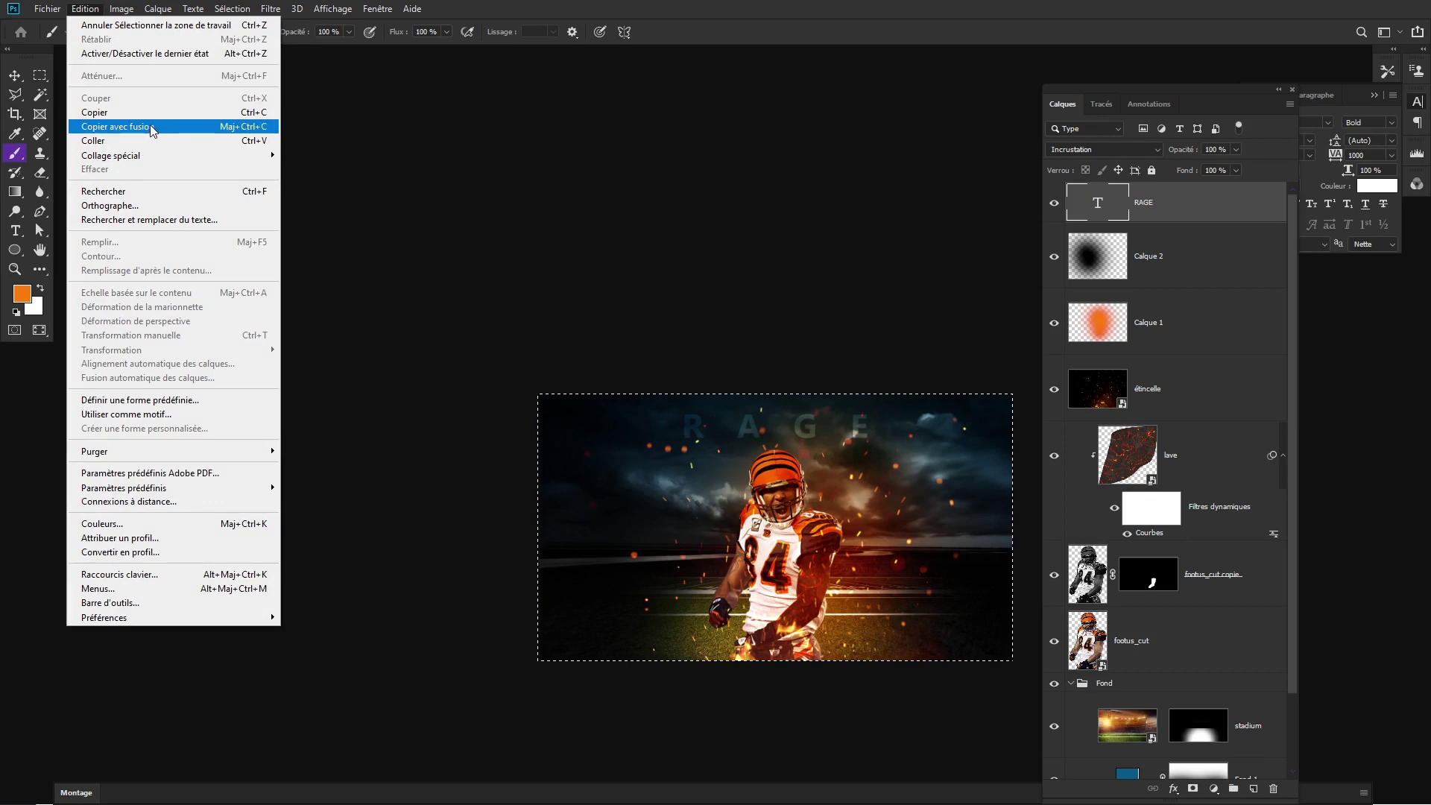
left_click(249, 131)
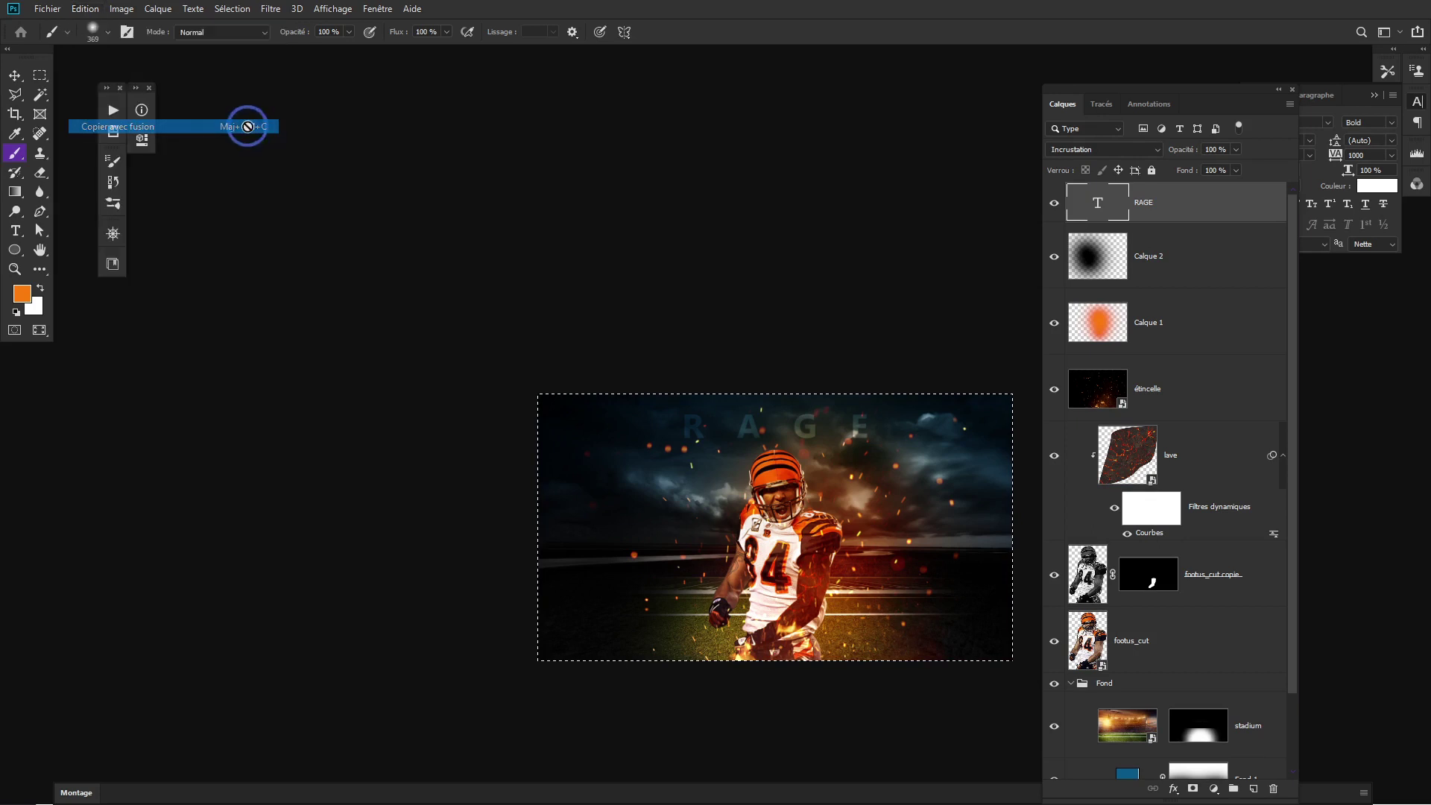
left_click(86, 9)
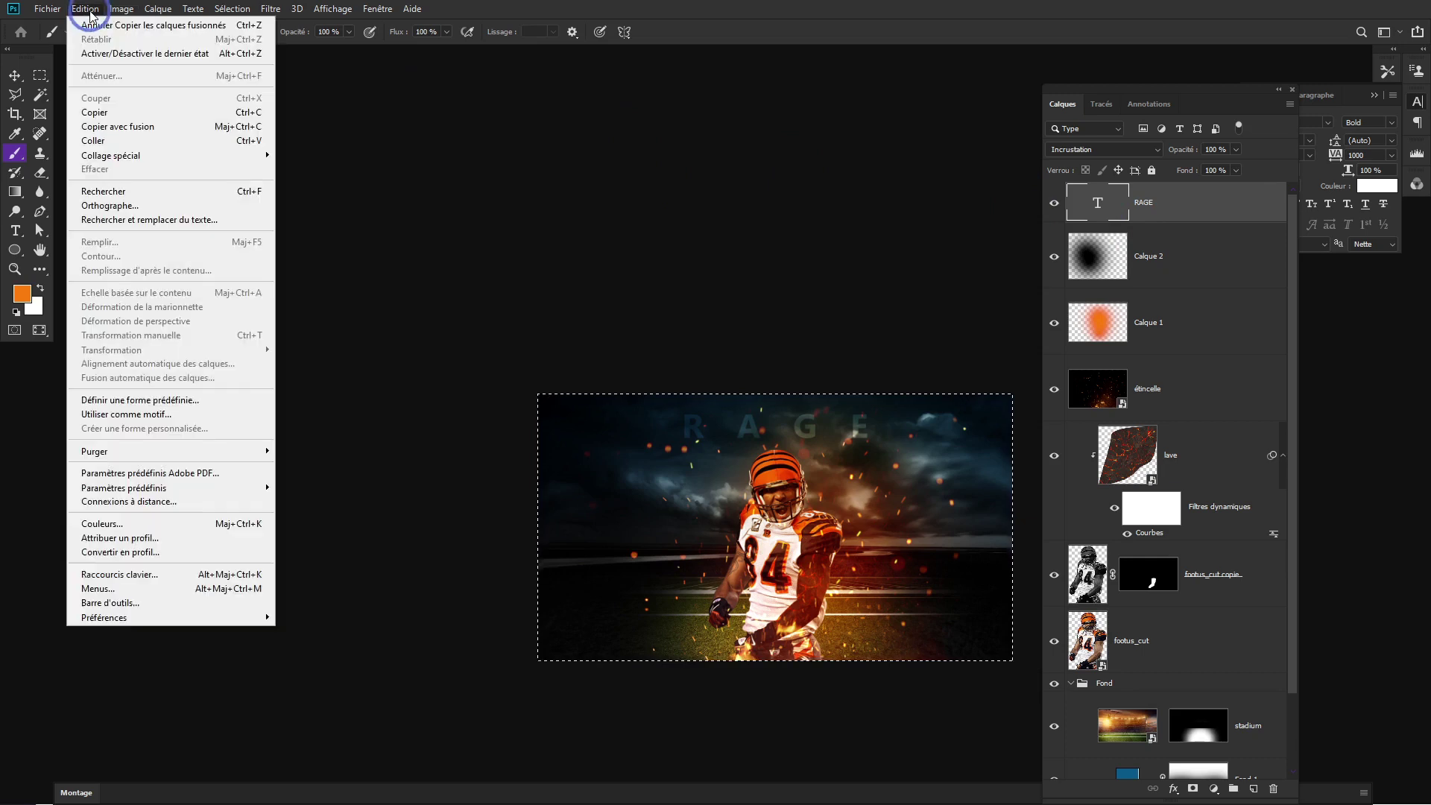
left_click(108, 142)
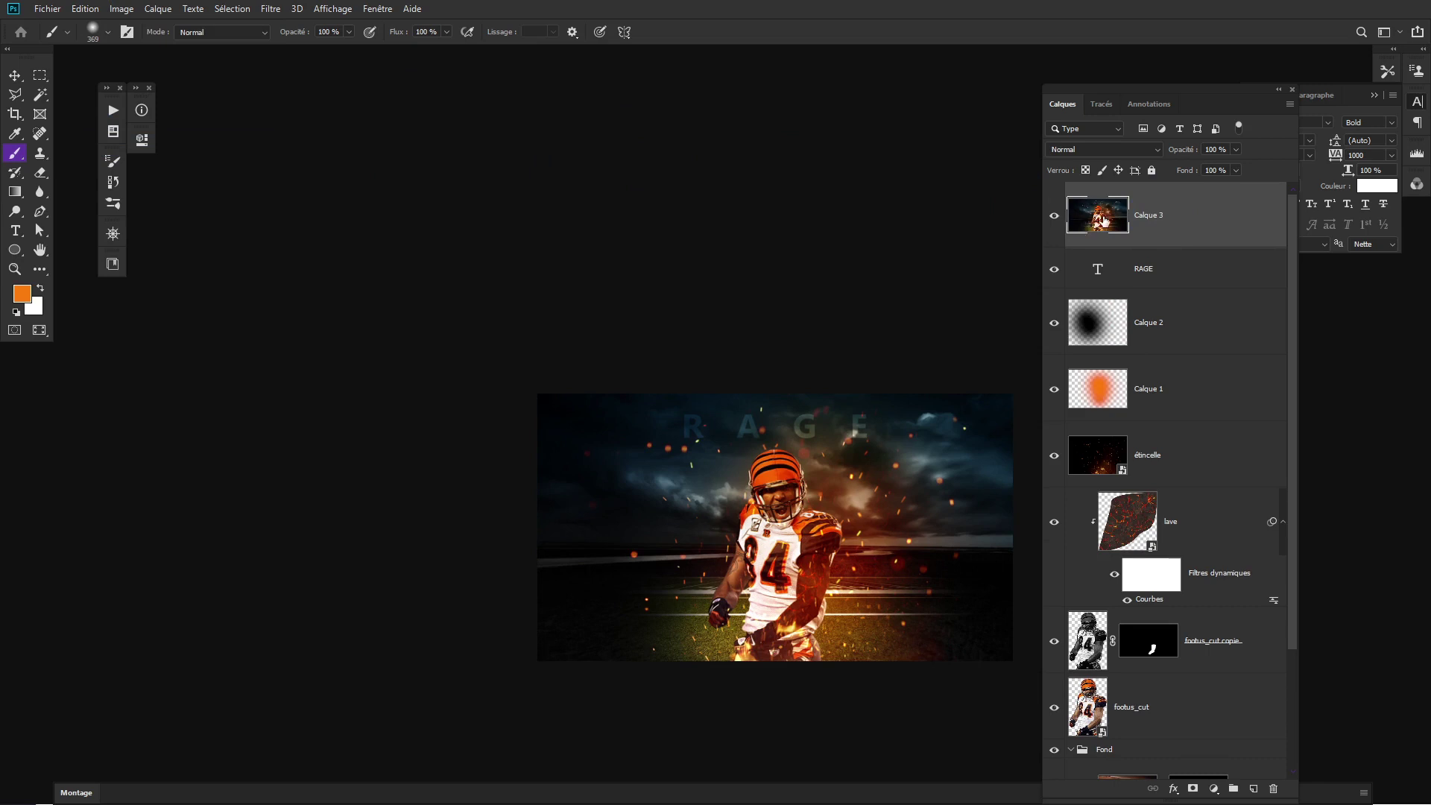
Convert Calque 3 into a smart object.
right_click(1172, 219)
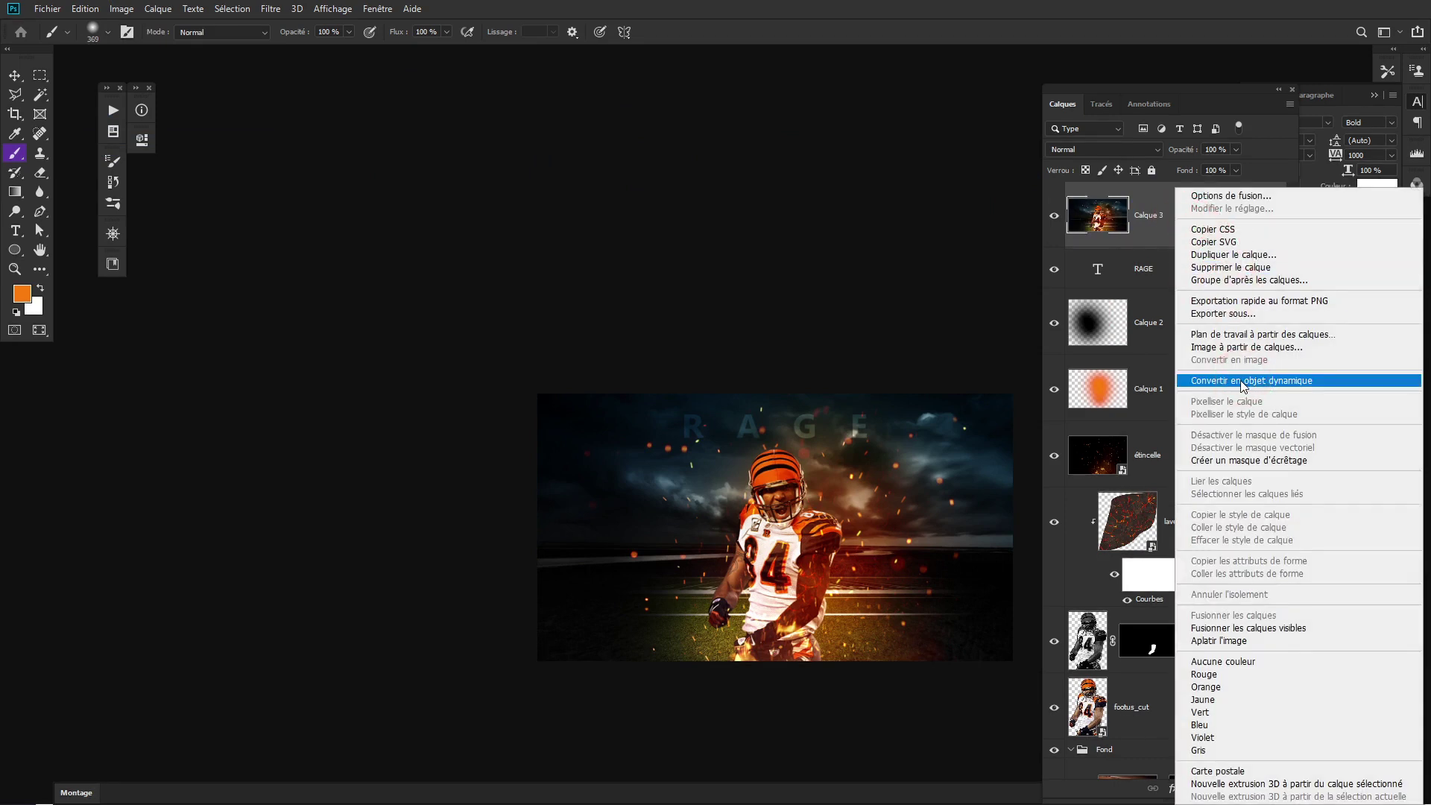
left_click(1242, 381)
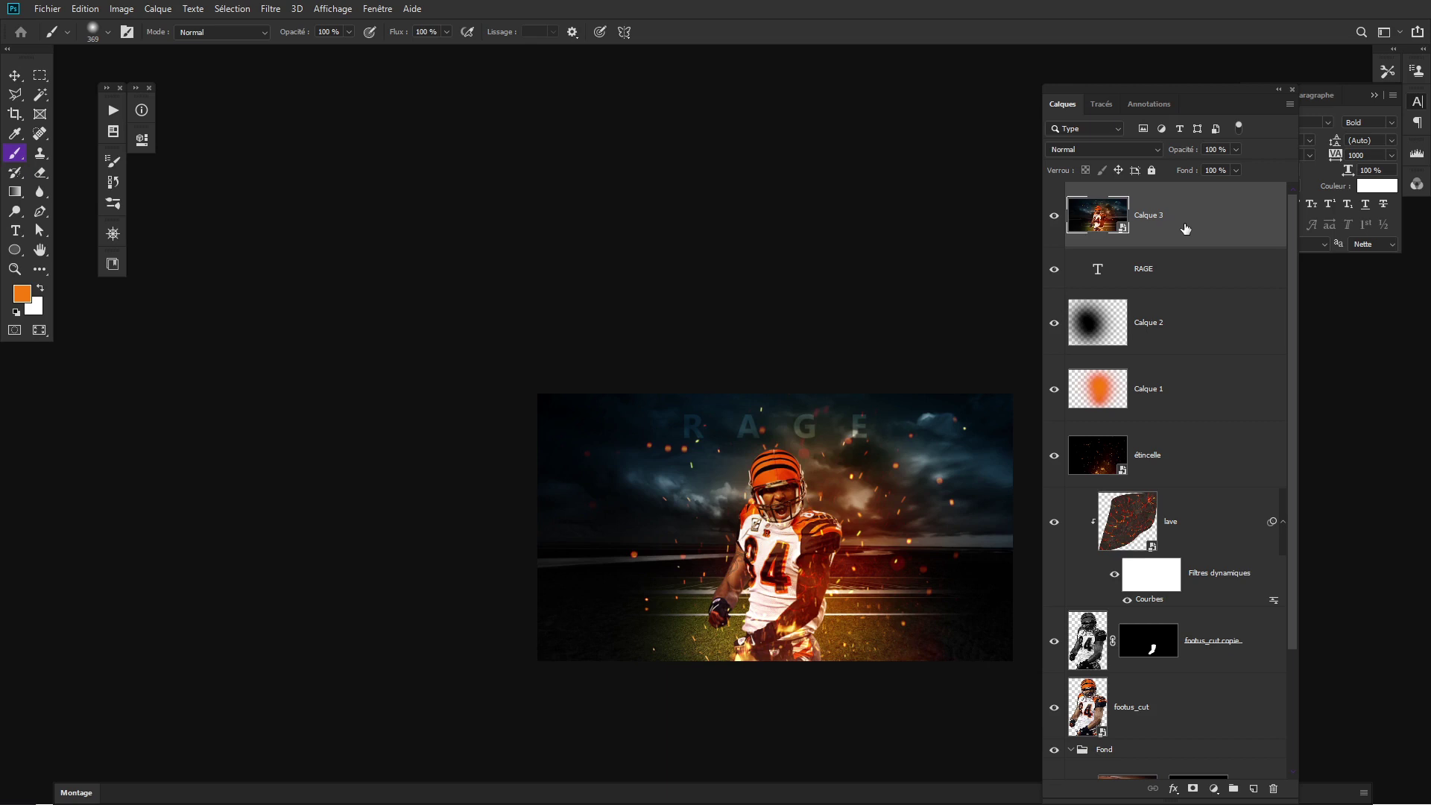
left_click(270, 9)
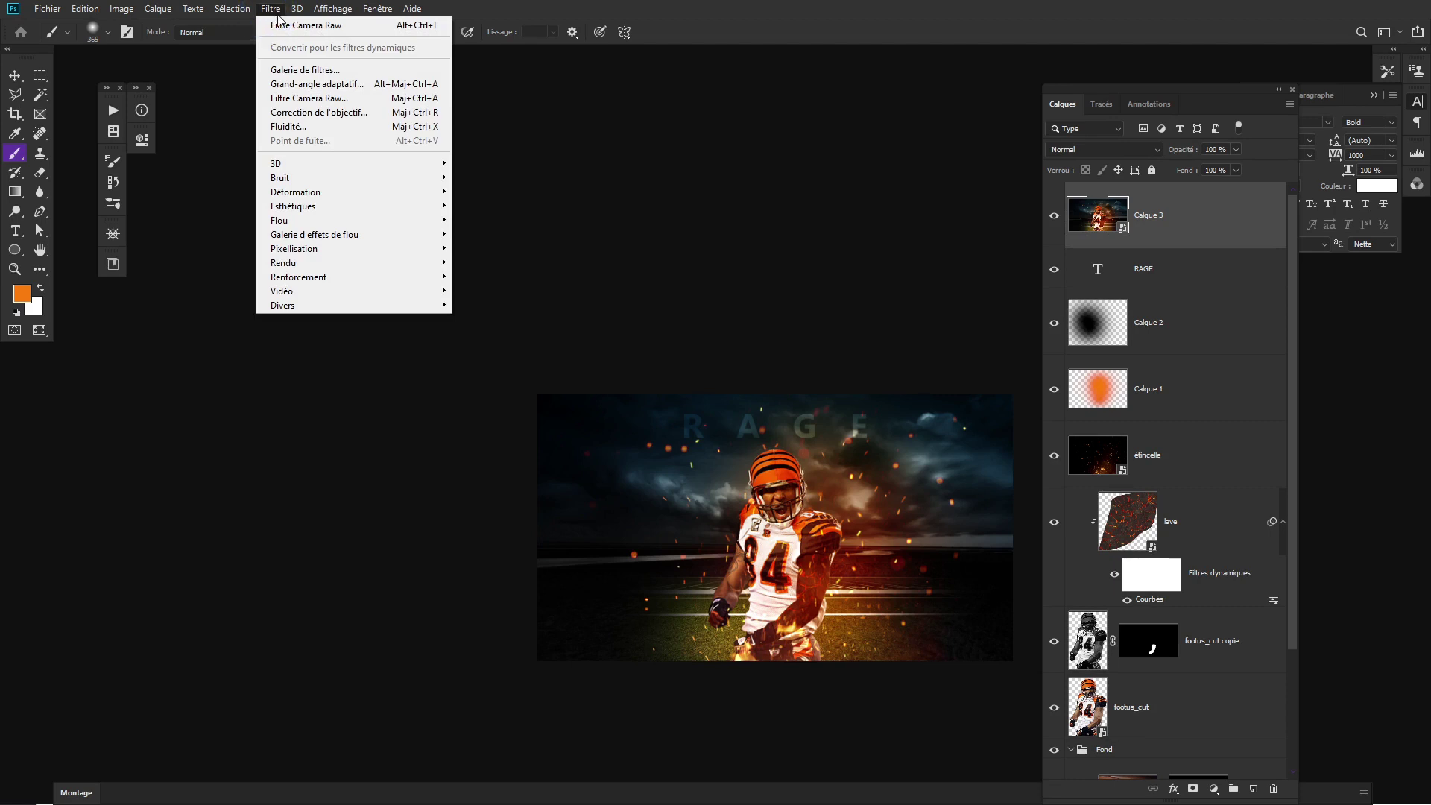
In Camera Raw's basic settings, set Température -30 and Exposition +0.20.
left_click(310, 99)
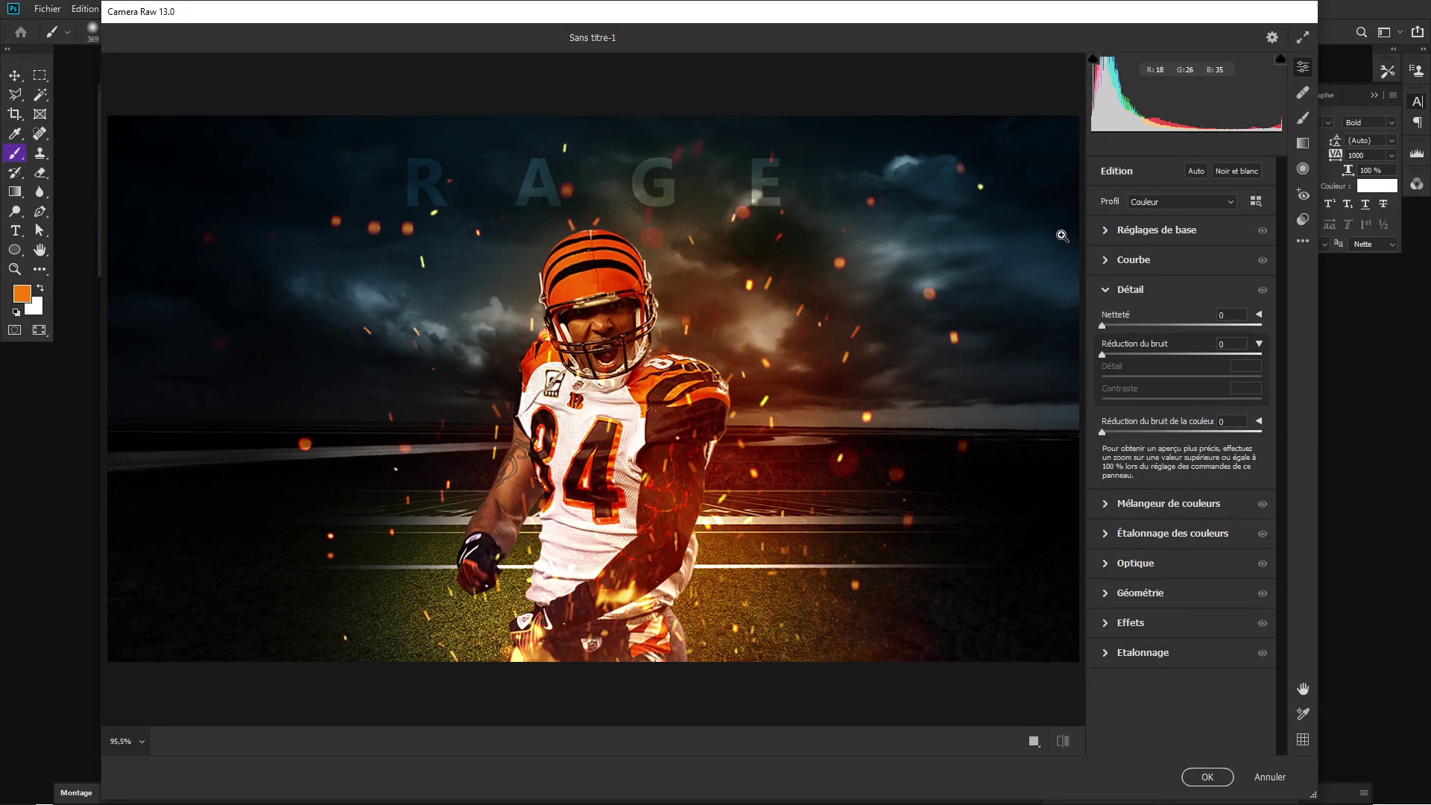
left_click(1107, 231)
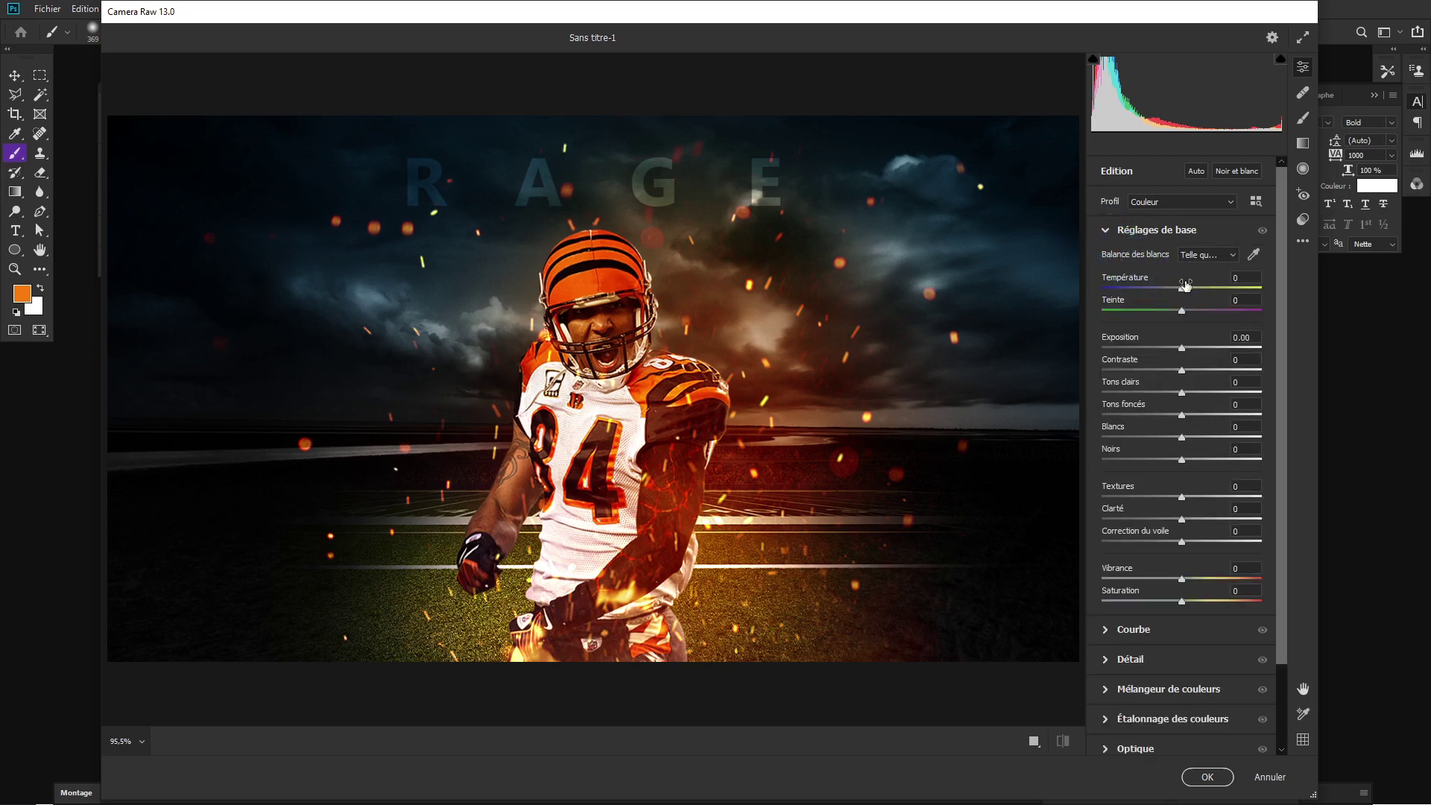
left_click(1225, 278)
type("-30")
key("Return")
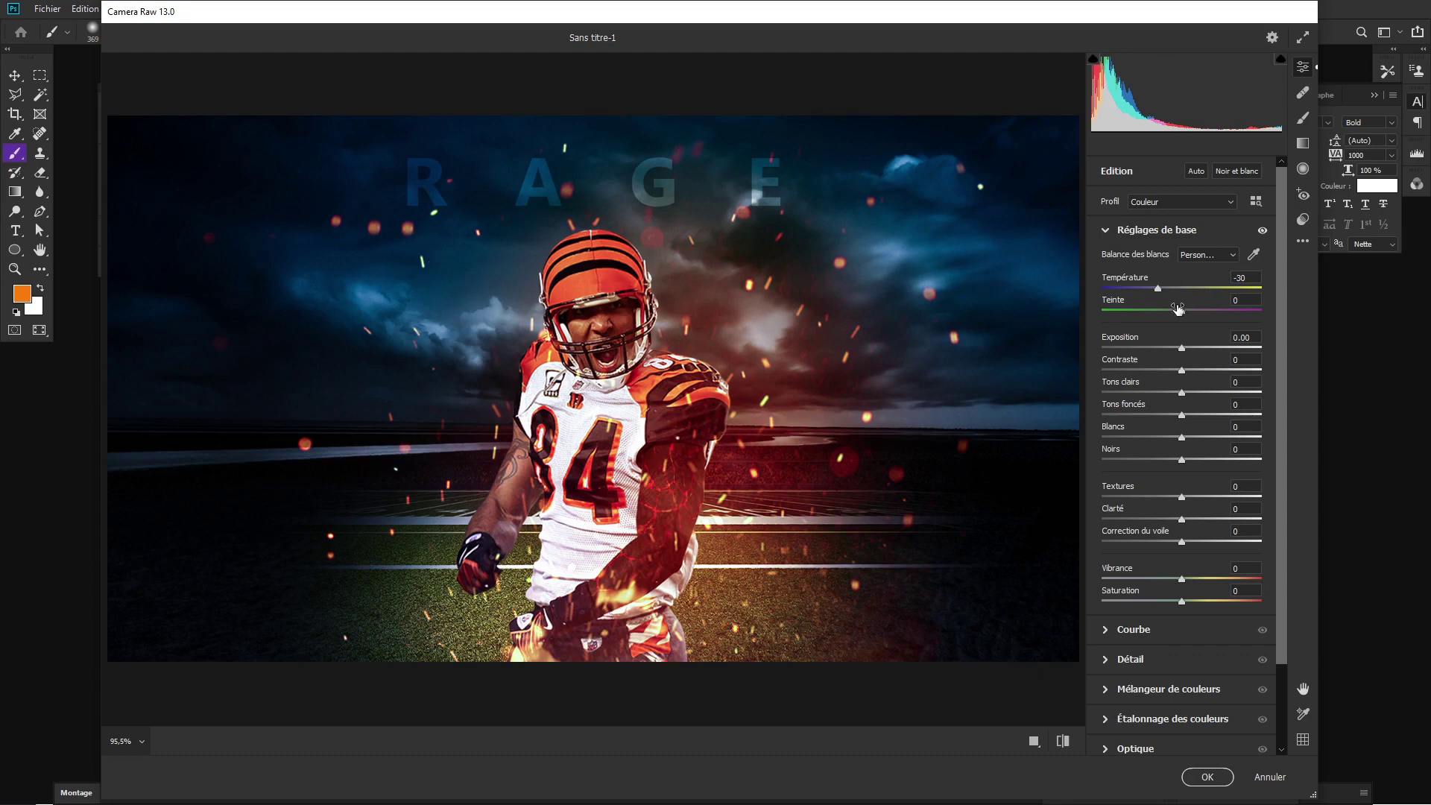
left_click_drag(1181, 348, 1184, 353)
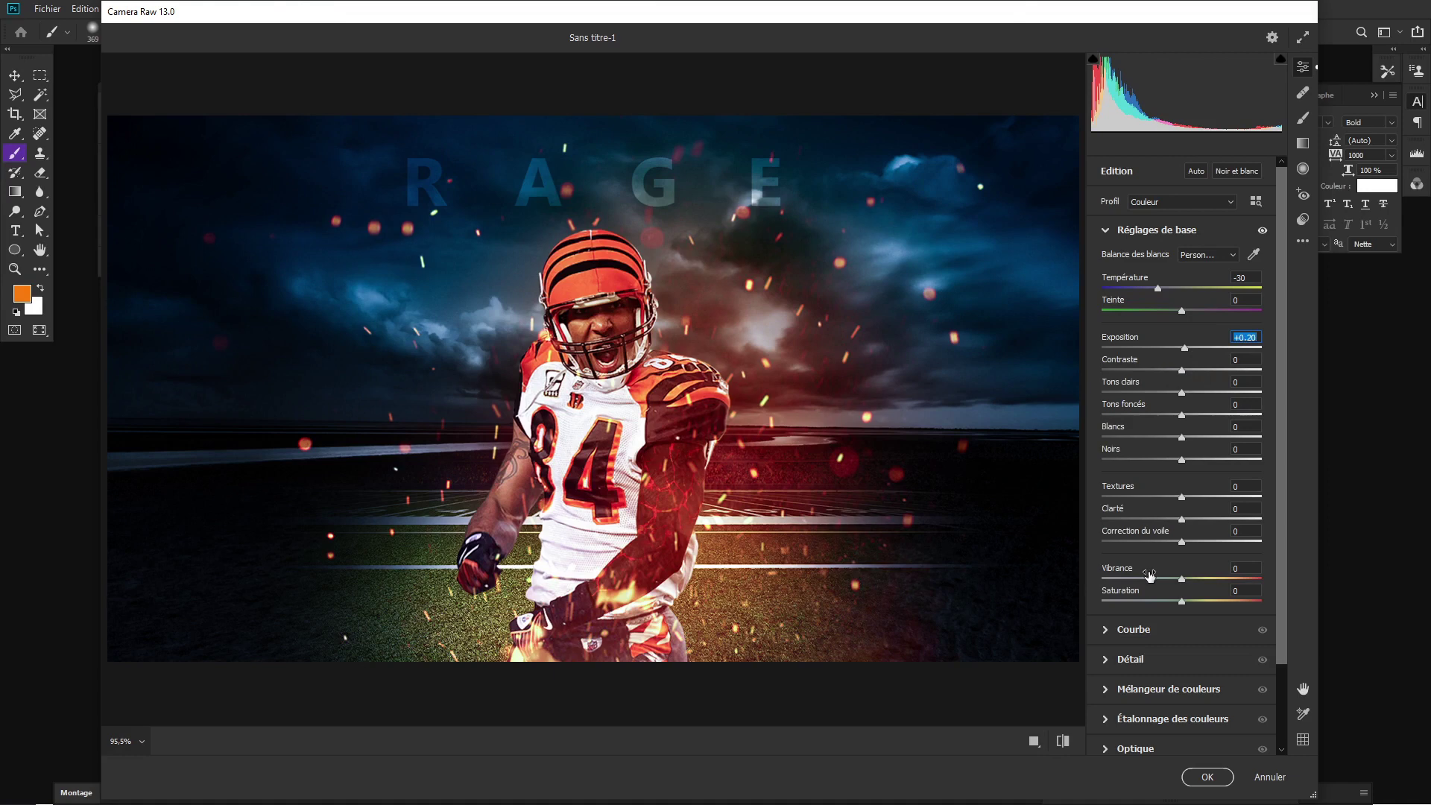
left_click(1262, 232)
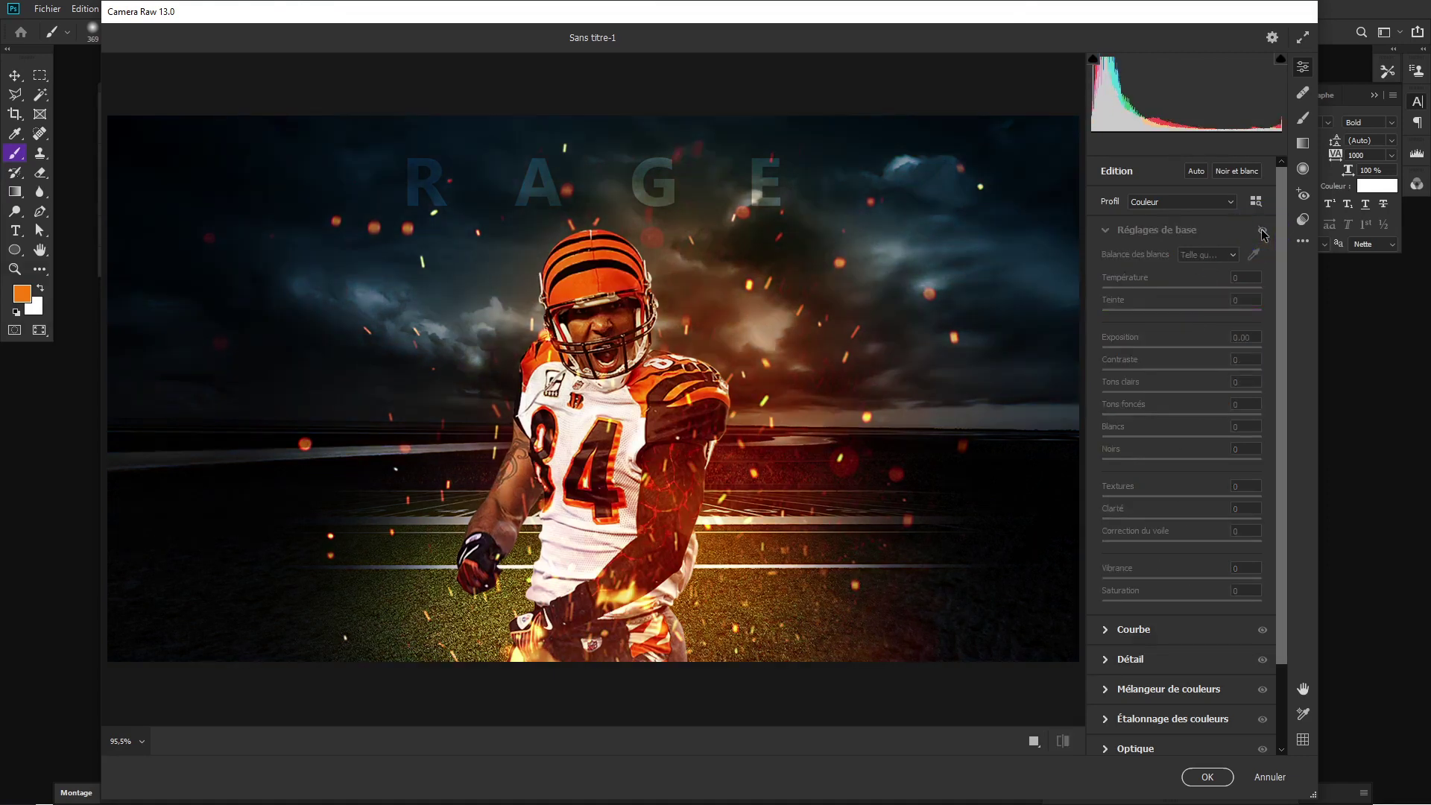
left_click(1262, 232)
left_click(1261, 231)
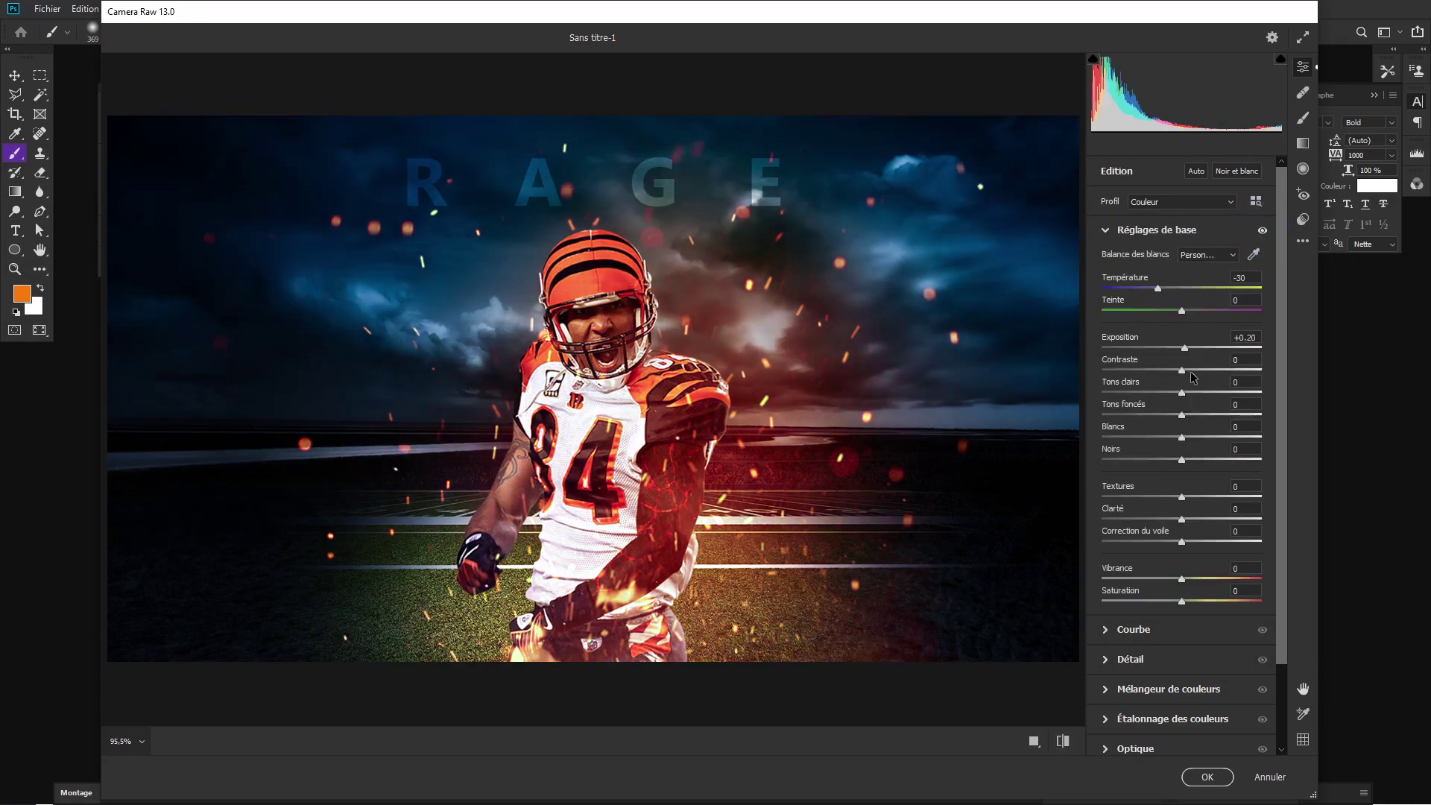
Set Clarté to +35 and Vibrance to +20, then collapse the basic section.
left_click(1246, 508)
type("40")
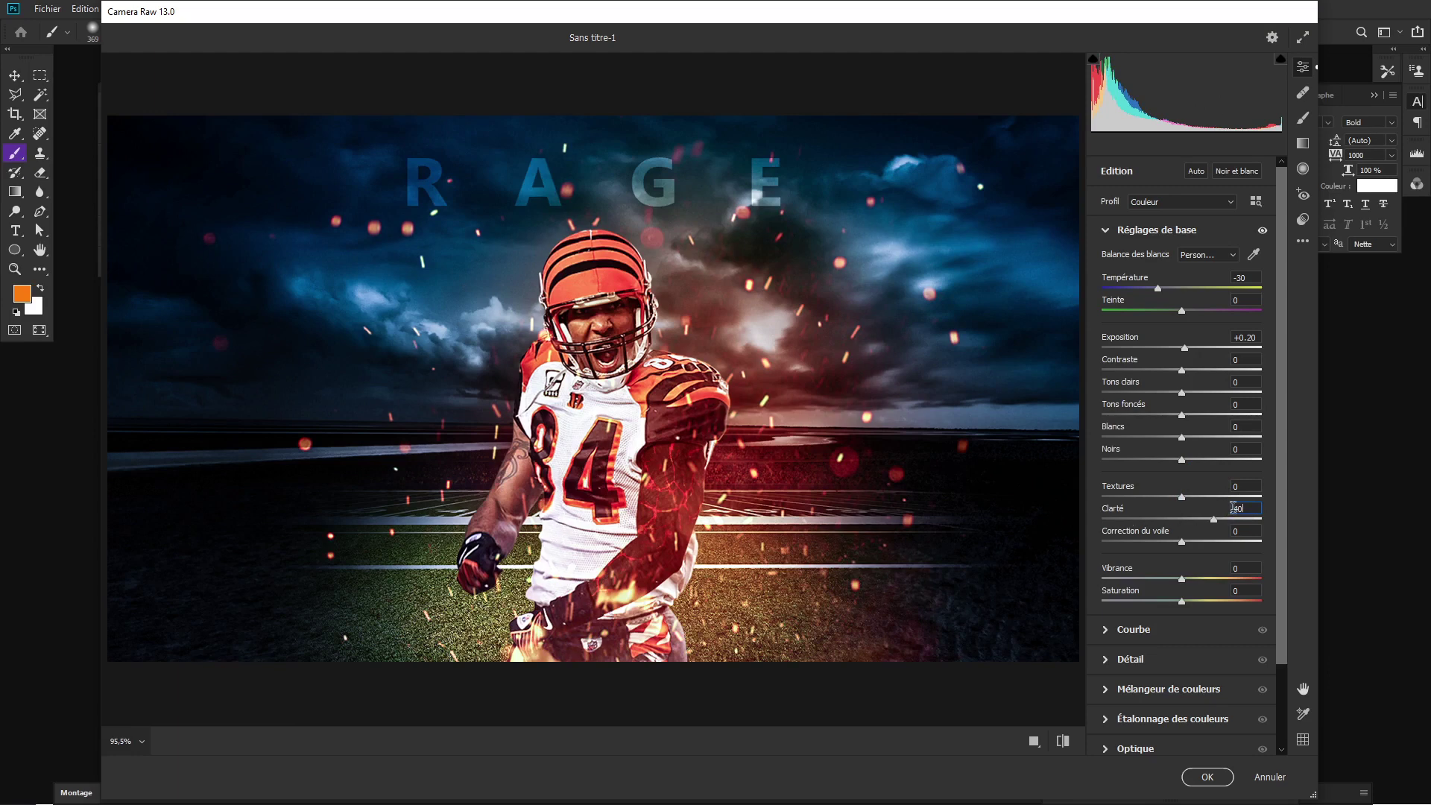
left_click_drag(1211, 523, 1209, 524)
left_click_drag(1182, 578, 1191, 579)
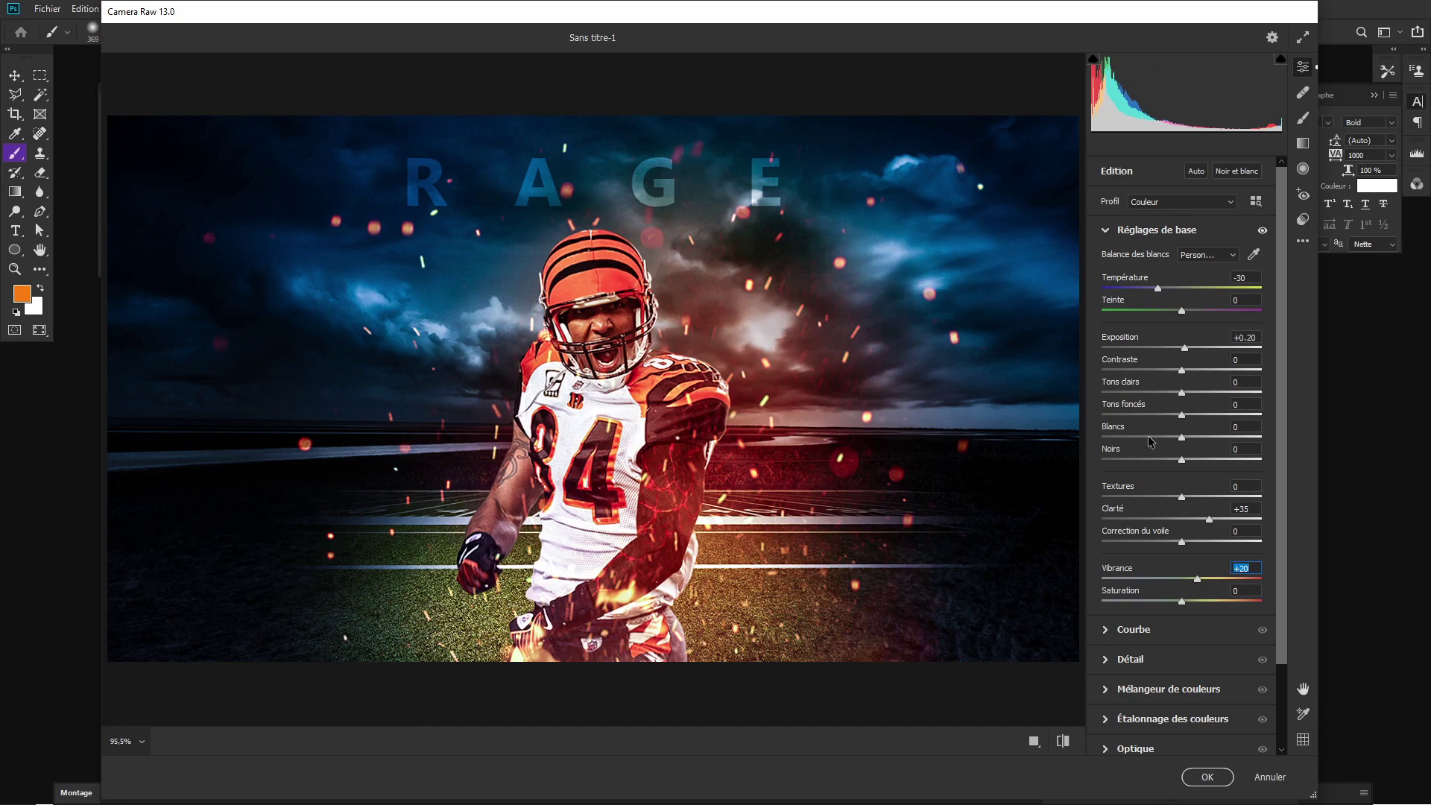
left_click(1104, 231)
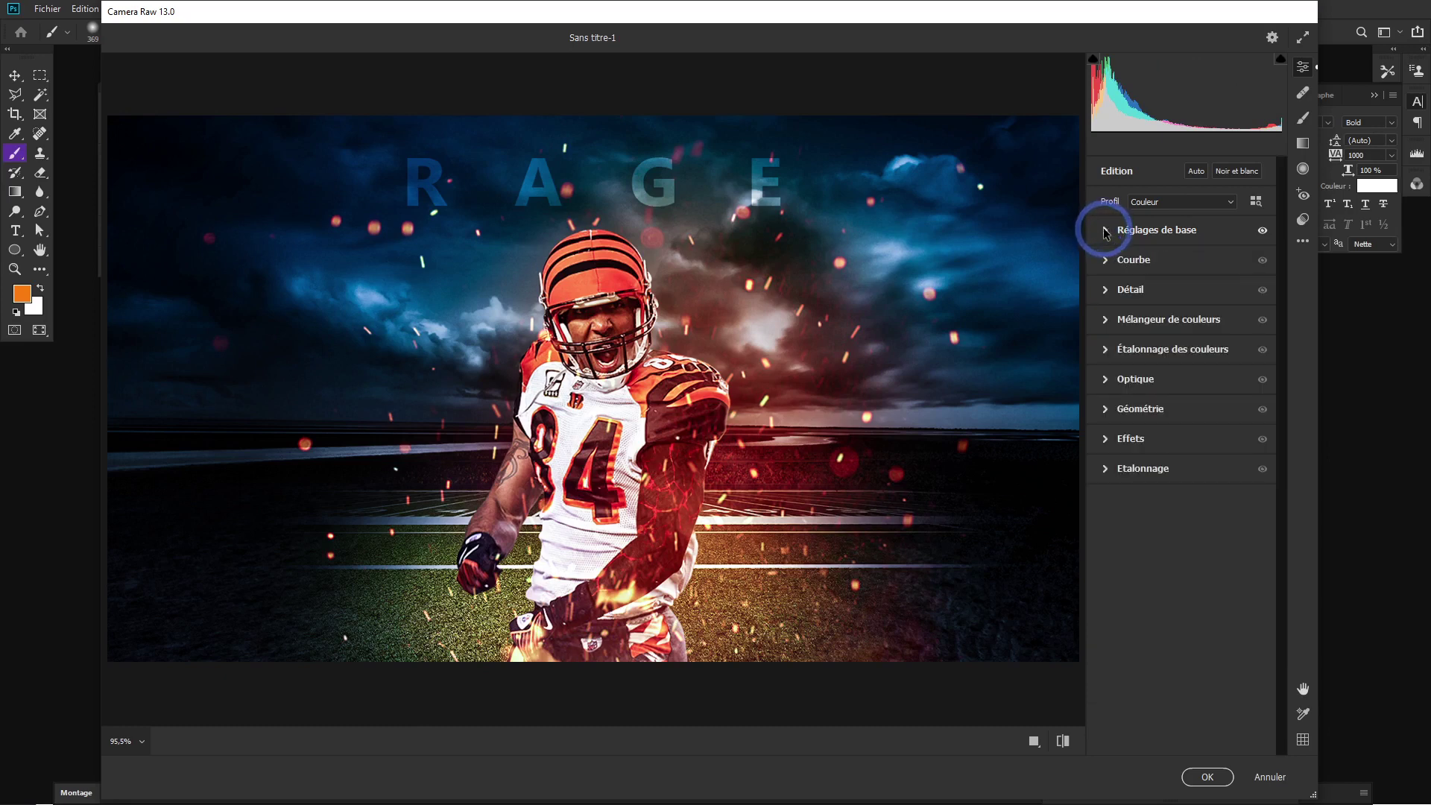
In Camera Raw's Détail section, set Réduction du bruit to 50 with its Détail at 80.
left_click(1105, 290)
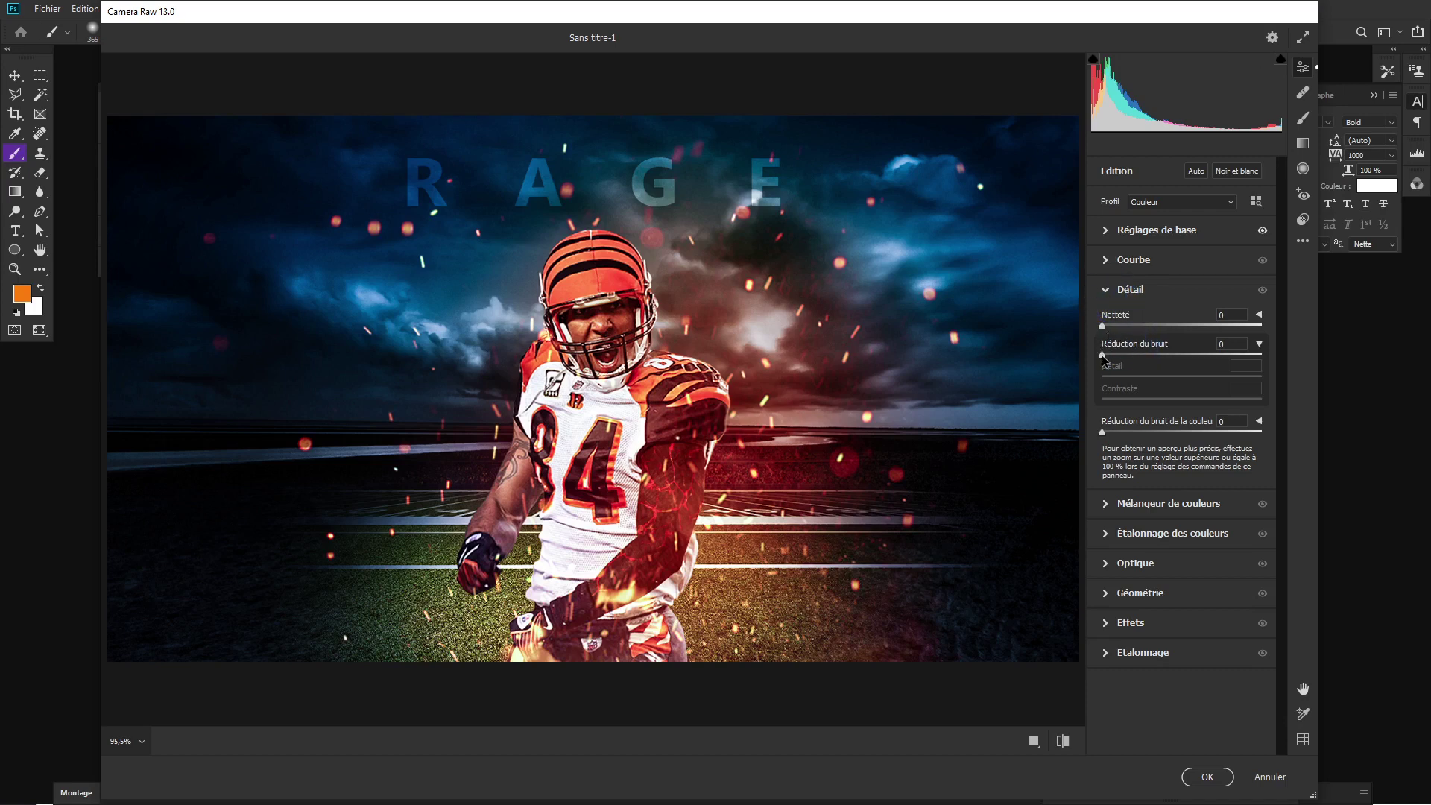
left_click_drag(1102, 356, 1201, 355)
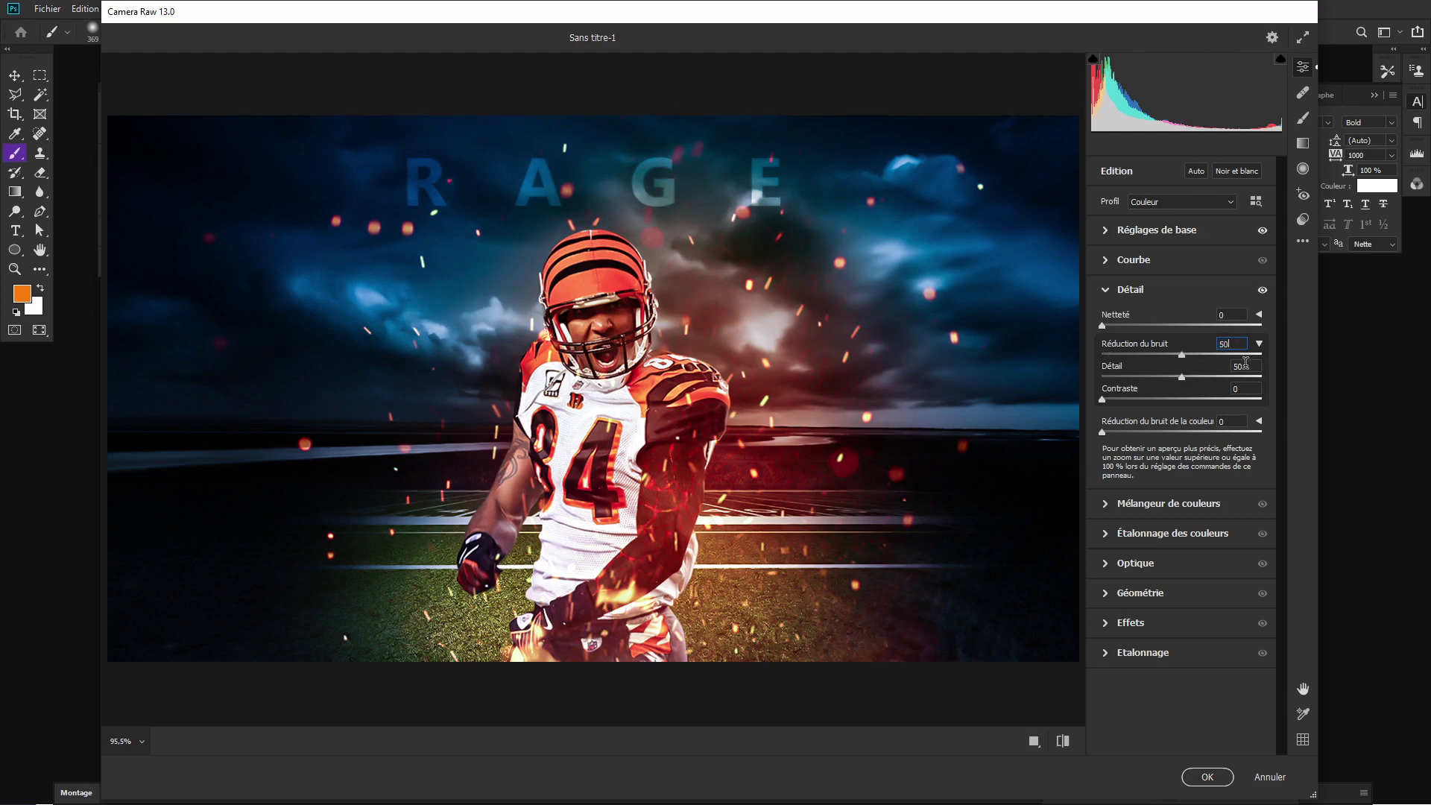
left_click_drag(1184, 383, 1232, 382)
type("80")
left_click(1105, 291)
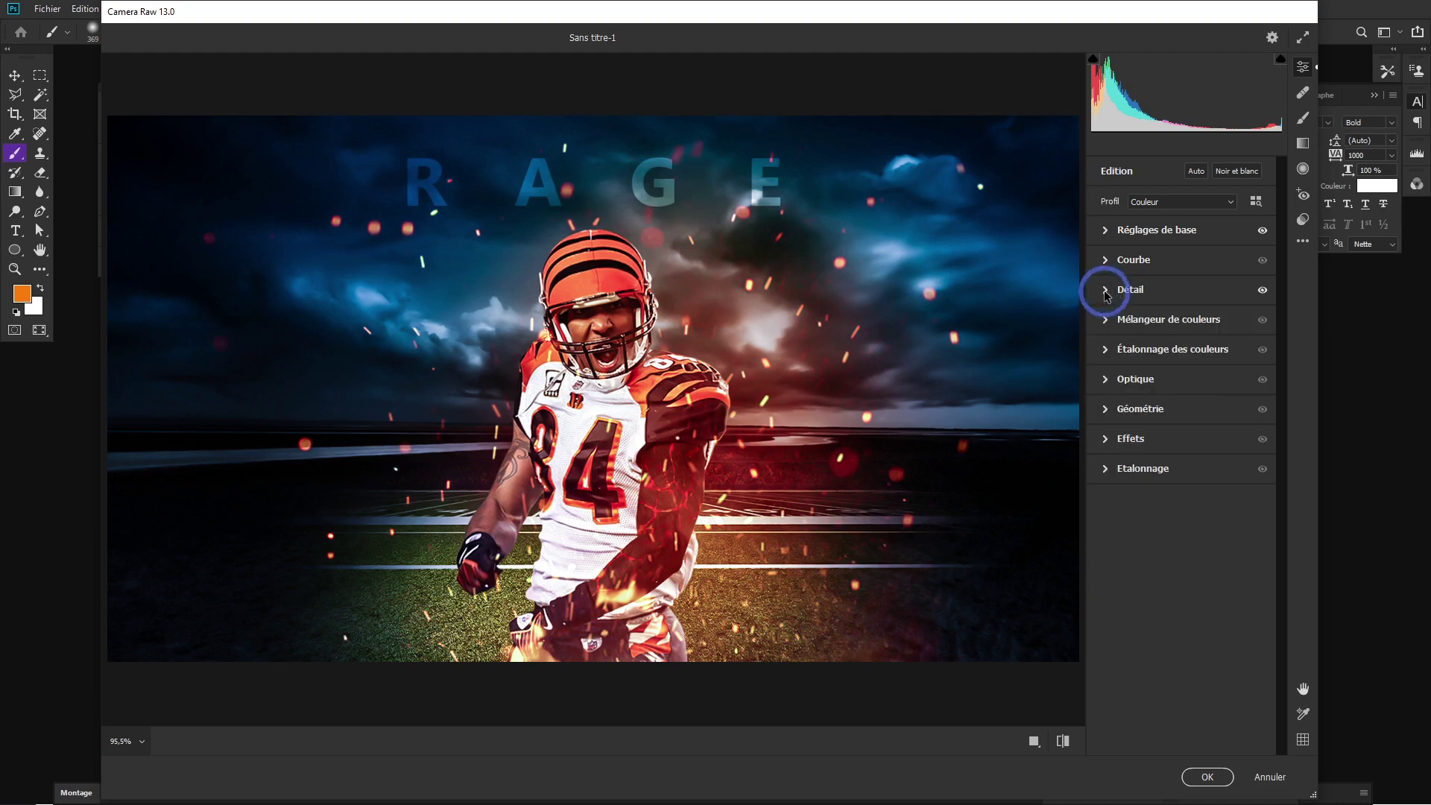
Shift mixer hues: Oranges -5, Jaunes -18, Turquoises -2, Bleus -11, then compare.
left_click(1106, 323)
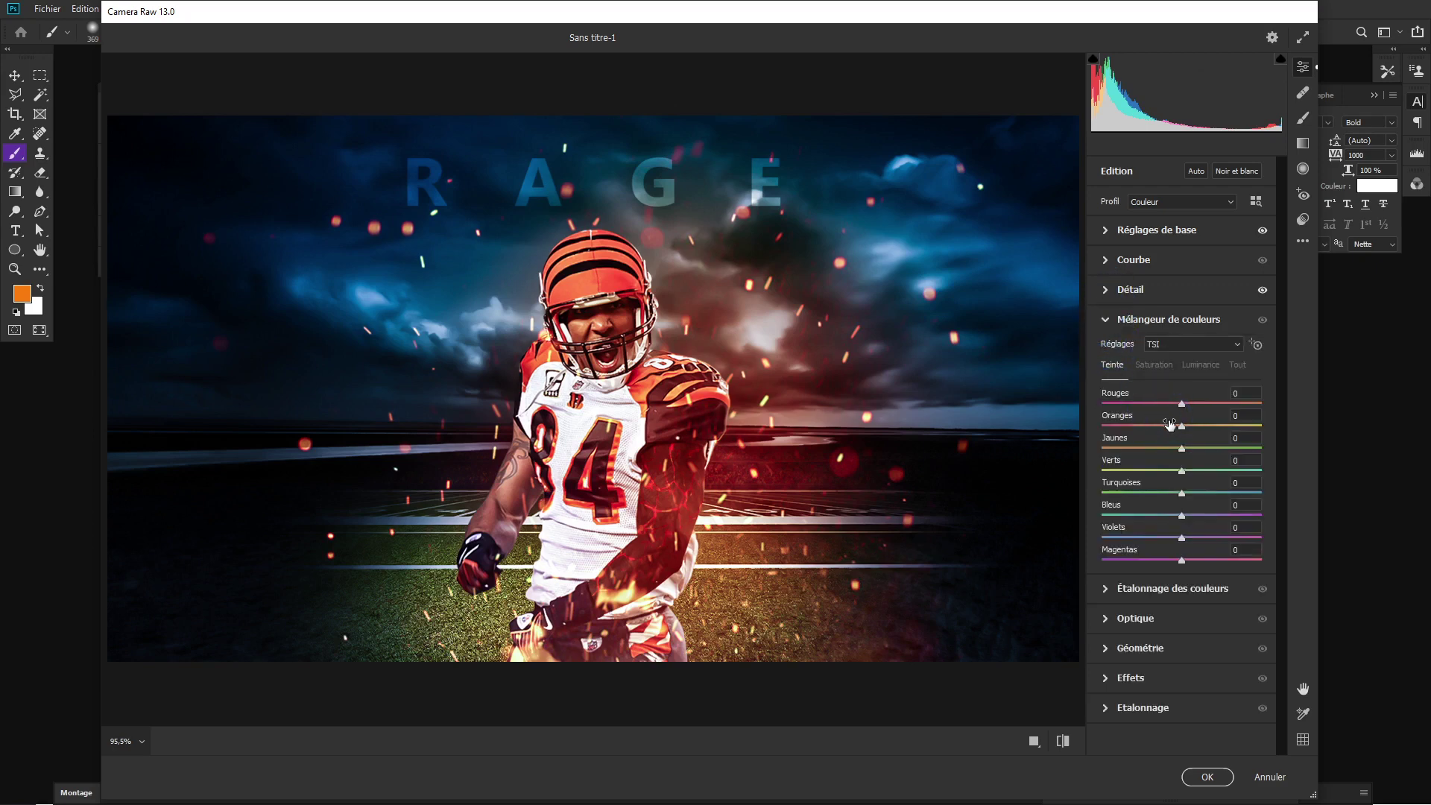
left_click_drag(1182, 425, 1176, 426)
left_click_drag(1180, 447, 1172, 449)
left_click_drag(1171, 449, 1166, 449)
mouse_move(1182, 492)
left_mouse_down()
mouse_move(1219, 493)
mouse_move(1159, 521)
left_mouse_up()
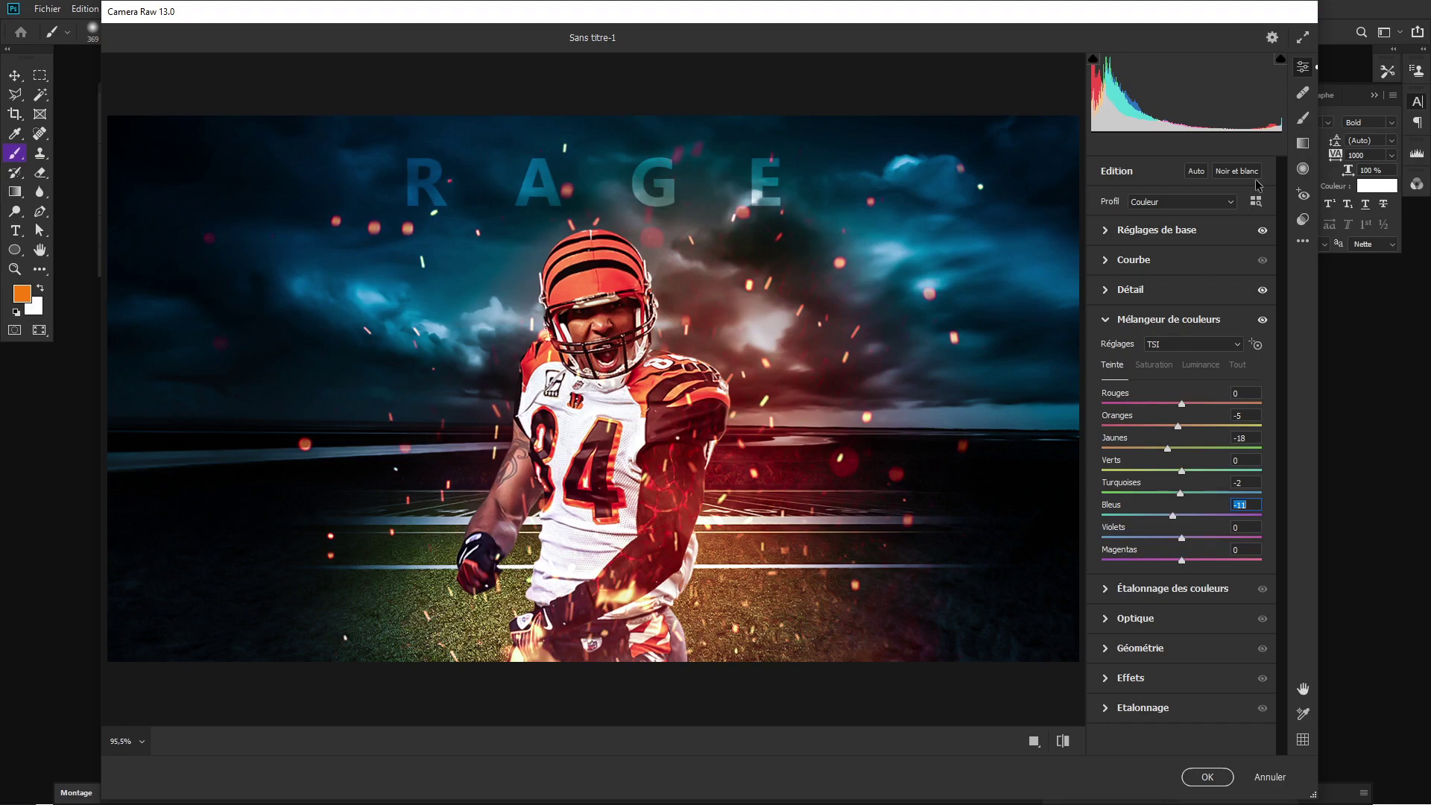
left_click(1263, 231)
Apply the Camera Raw grading to Calque 3, fit the view, and compare with the filter toggled off and on.
left_click(1204, 775)
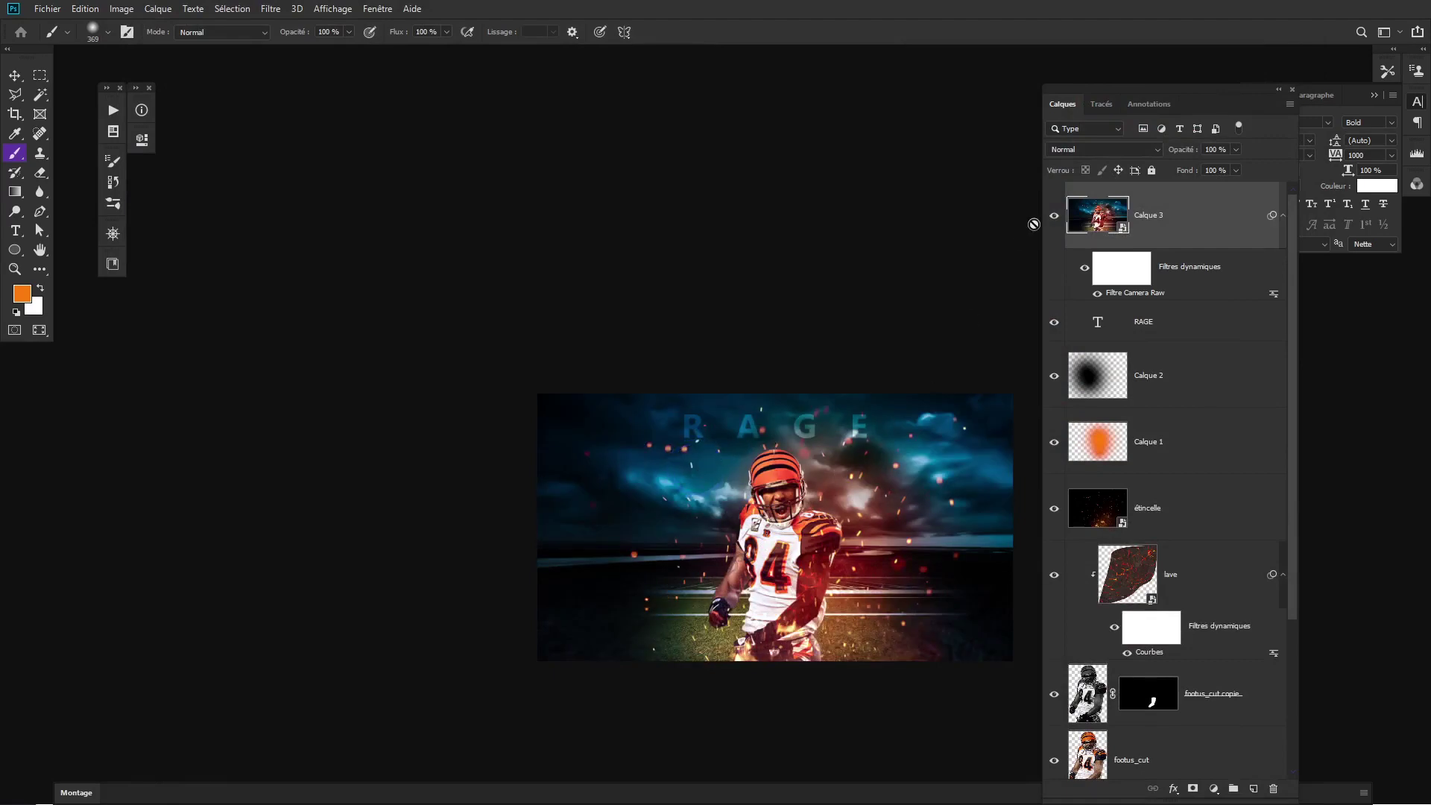
key("ctrl+0")
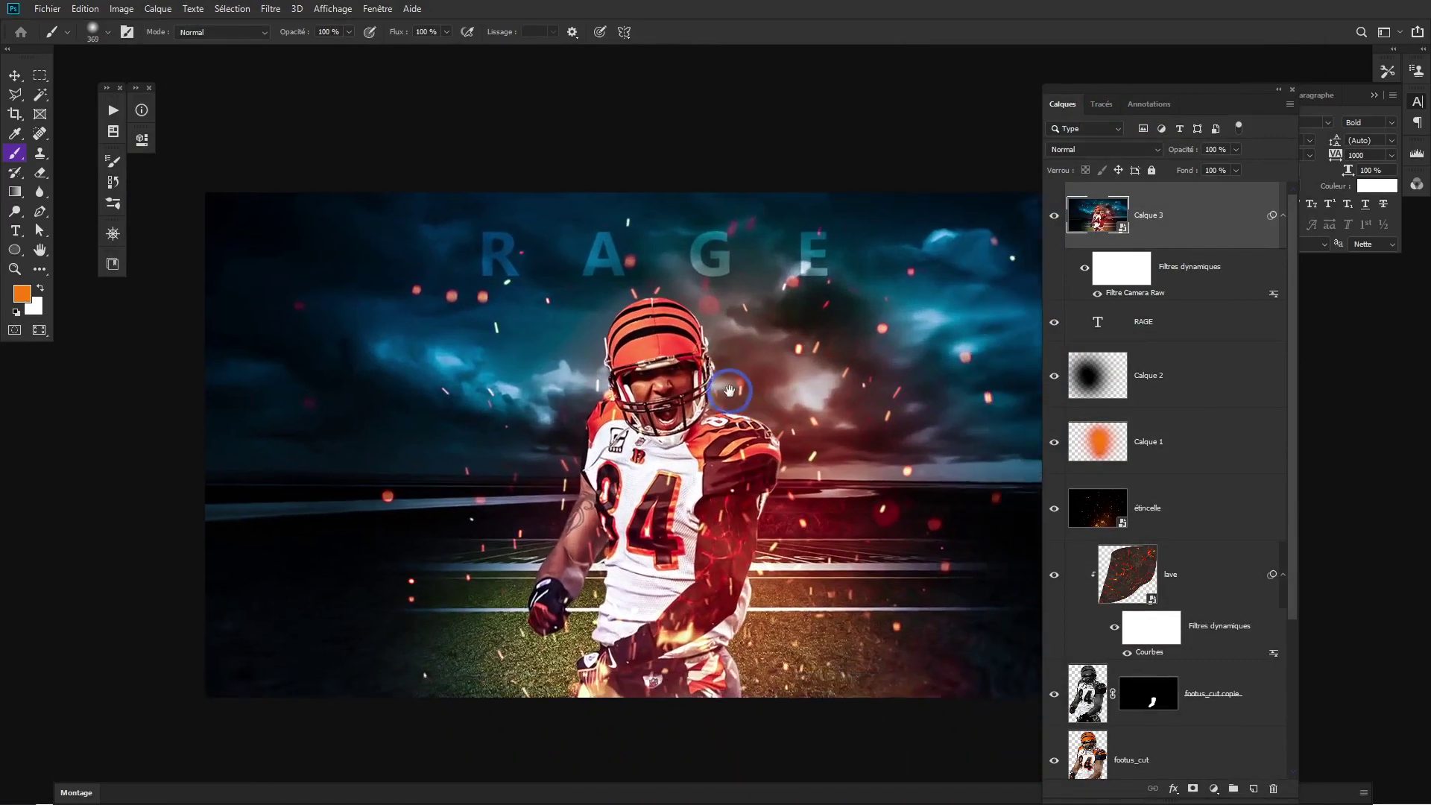
left_click(1108, 225)
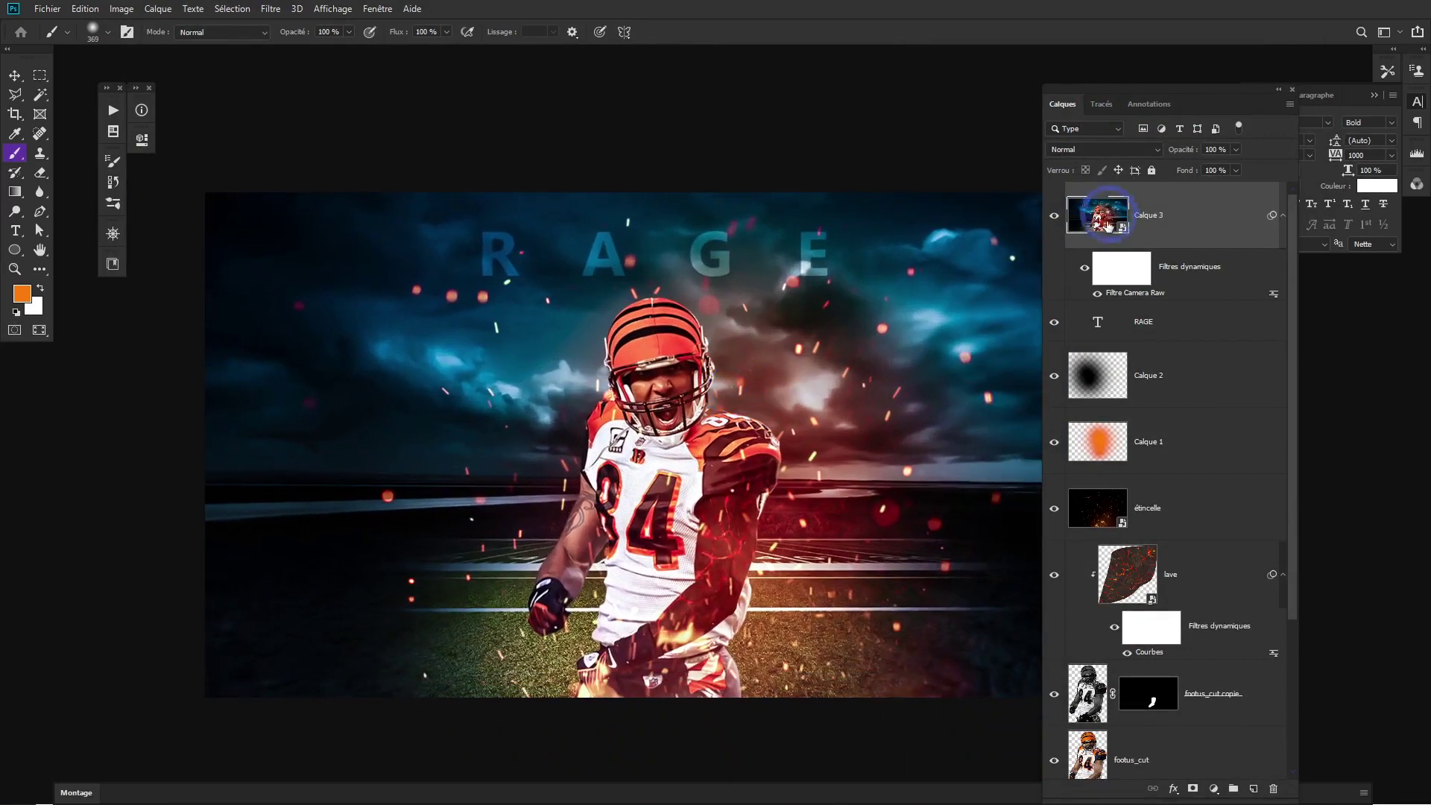
left_click(1084, 269)
left_click(1086, 271)
Reopen Camera Raw on Calque 3, browse profiles, and apply the Artistique 08 profile.
left_click(270, 8)
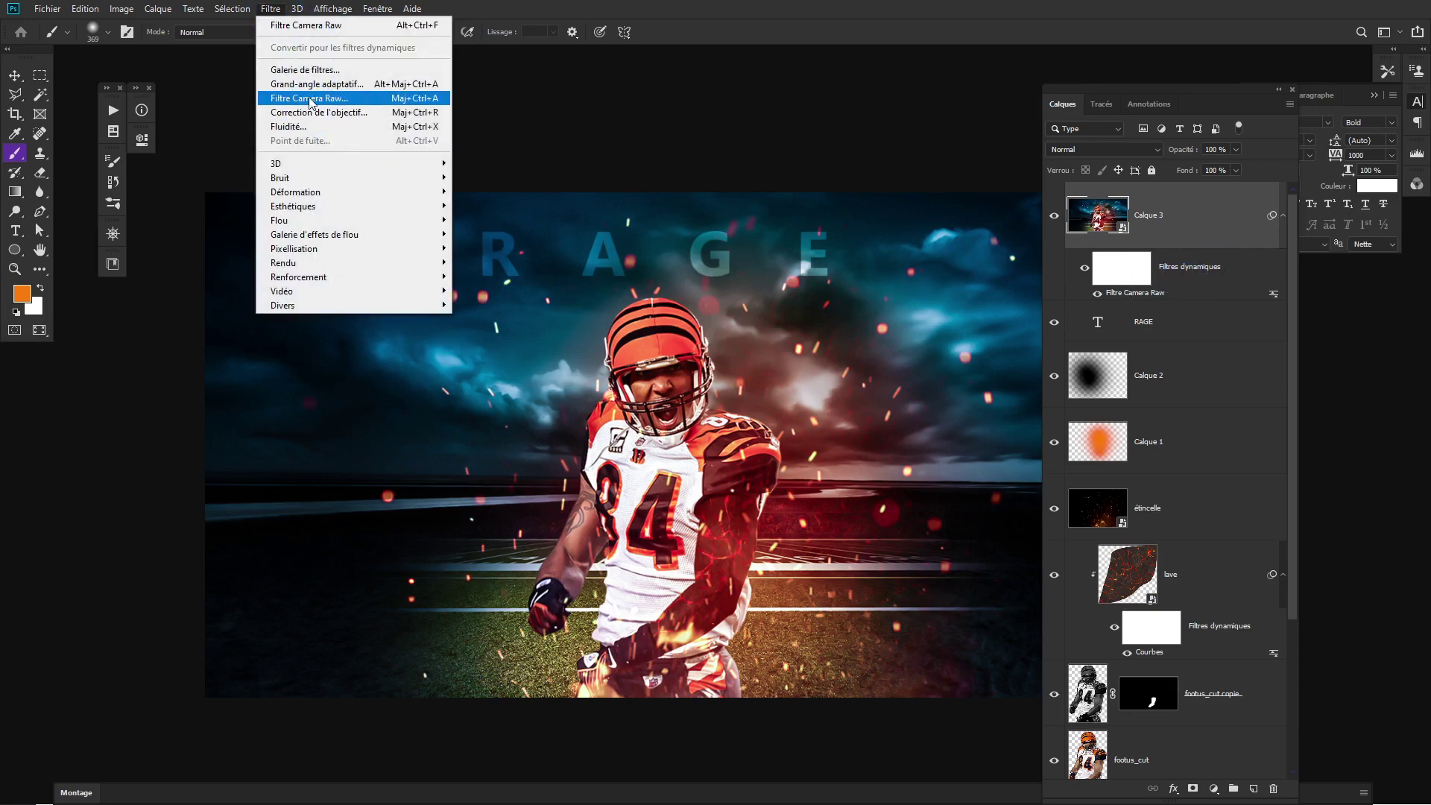
key("Escape")
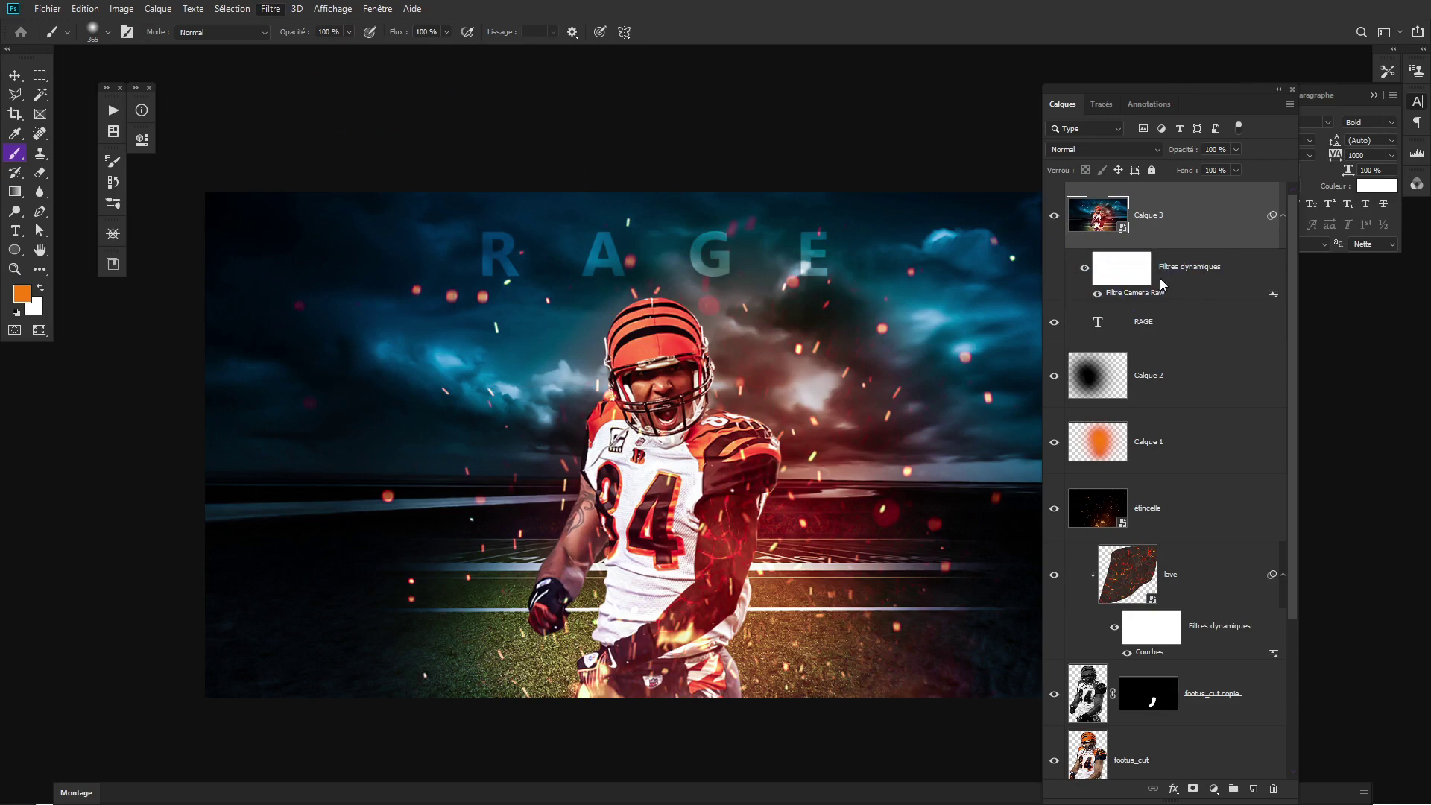
double_click(1151, 283)
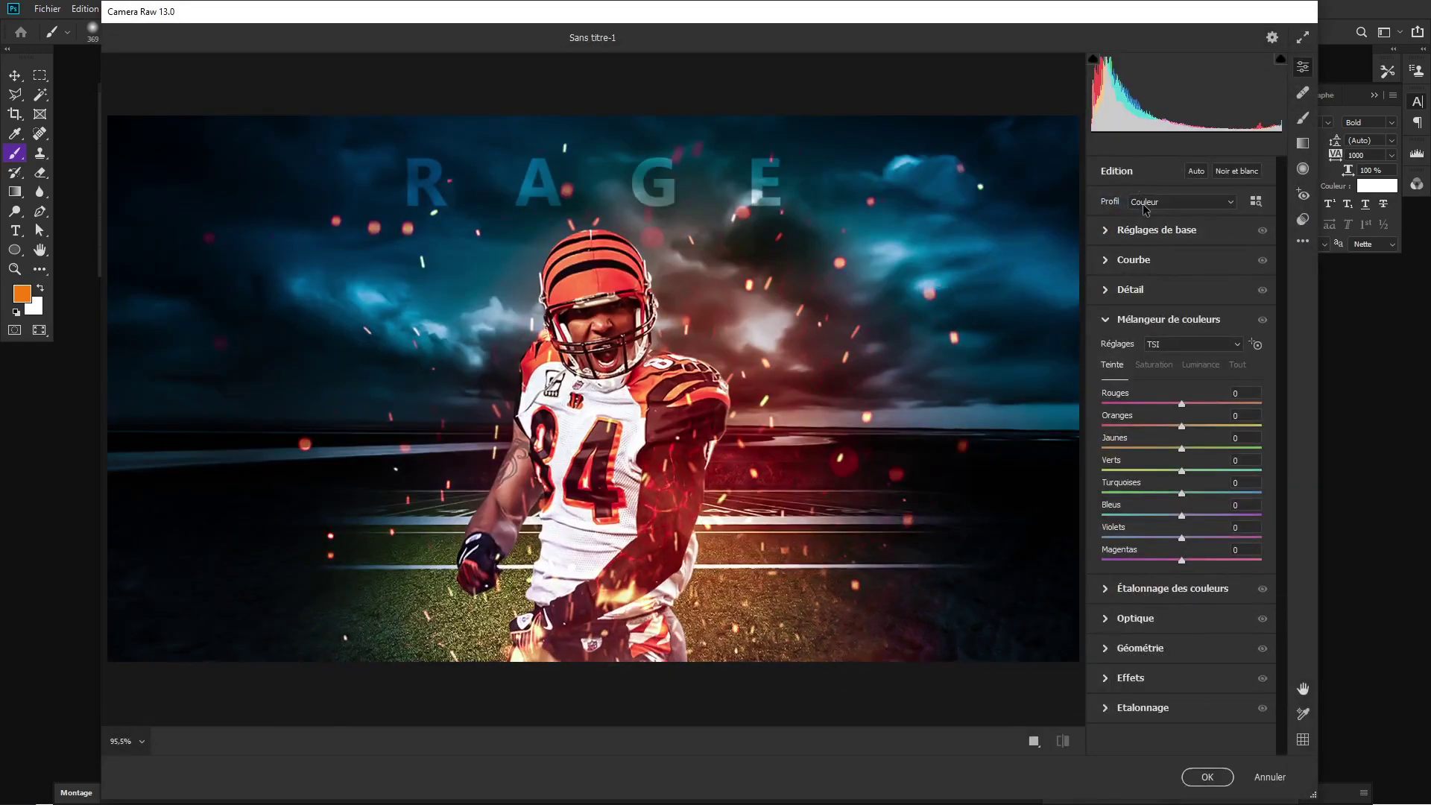
left_click(1217, 205)
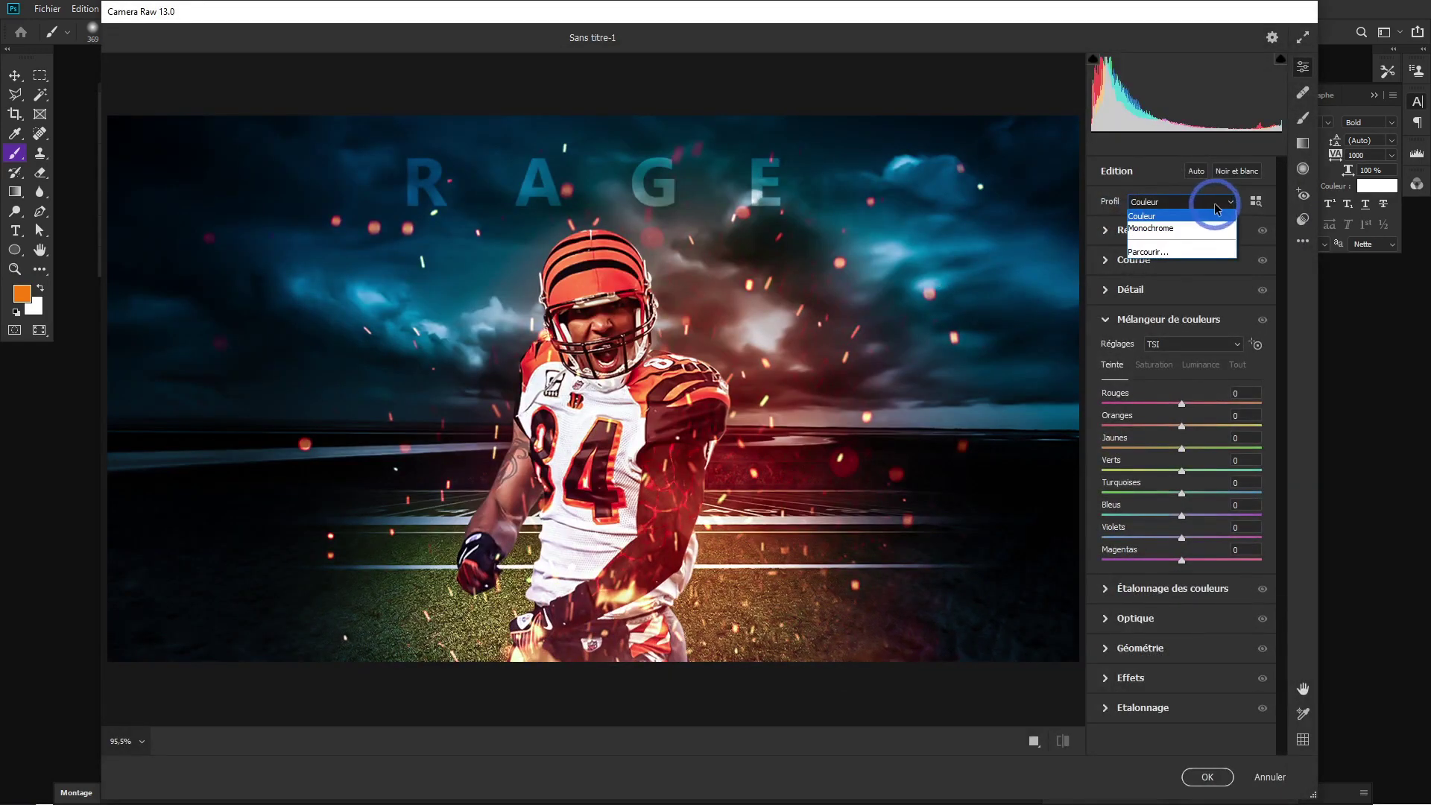
left_click(1154, 256)
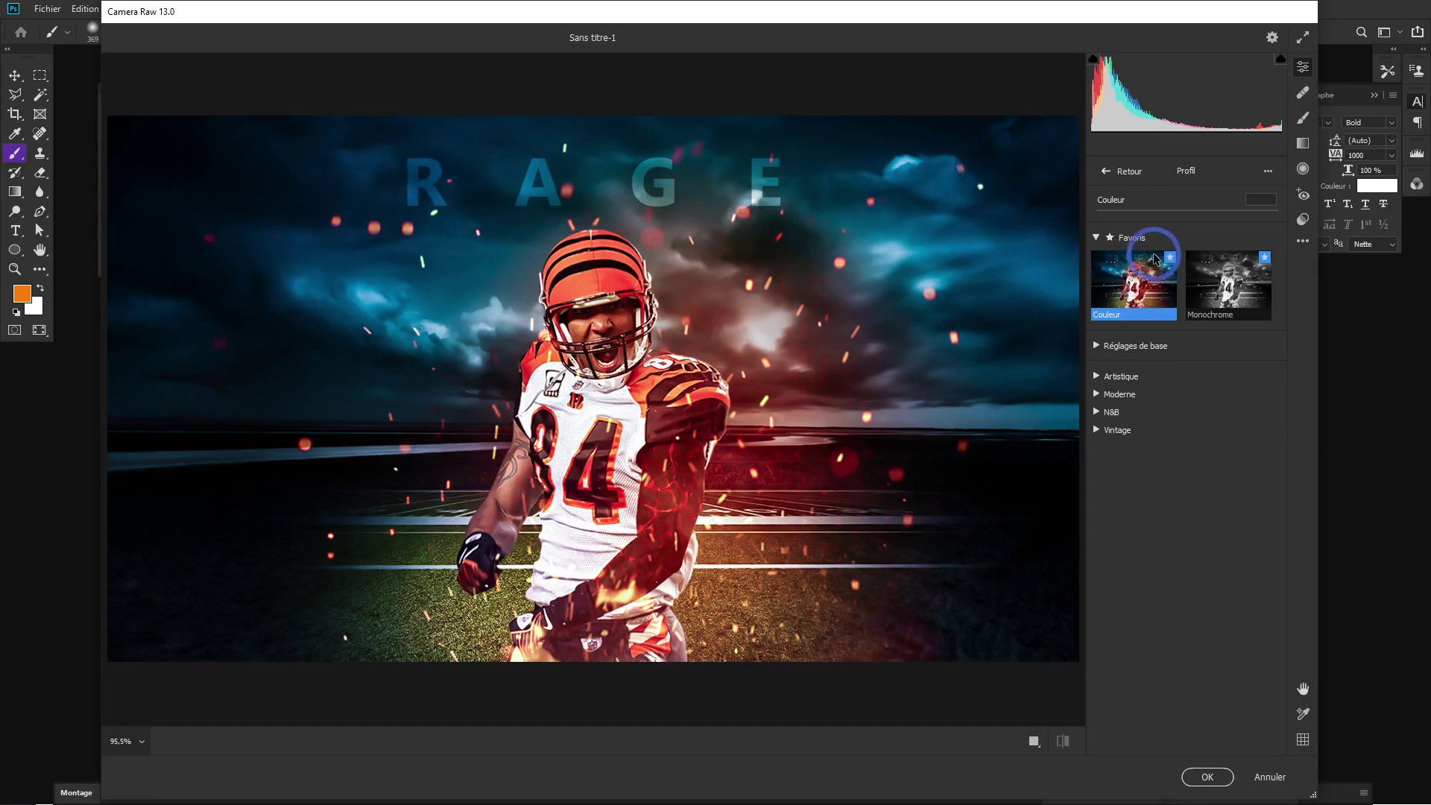
left_click(1097, 243)
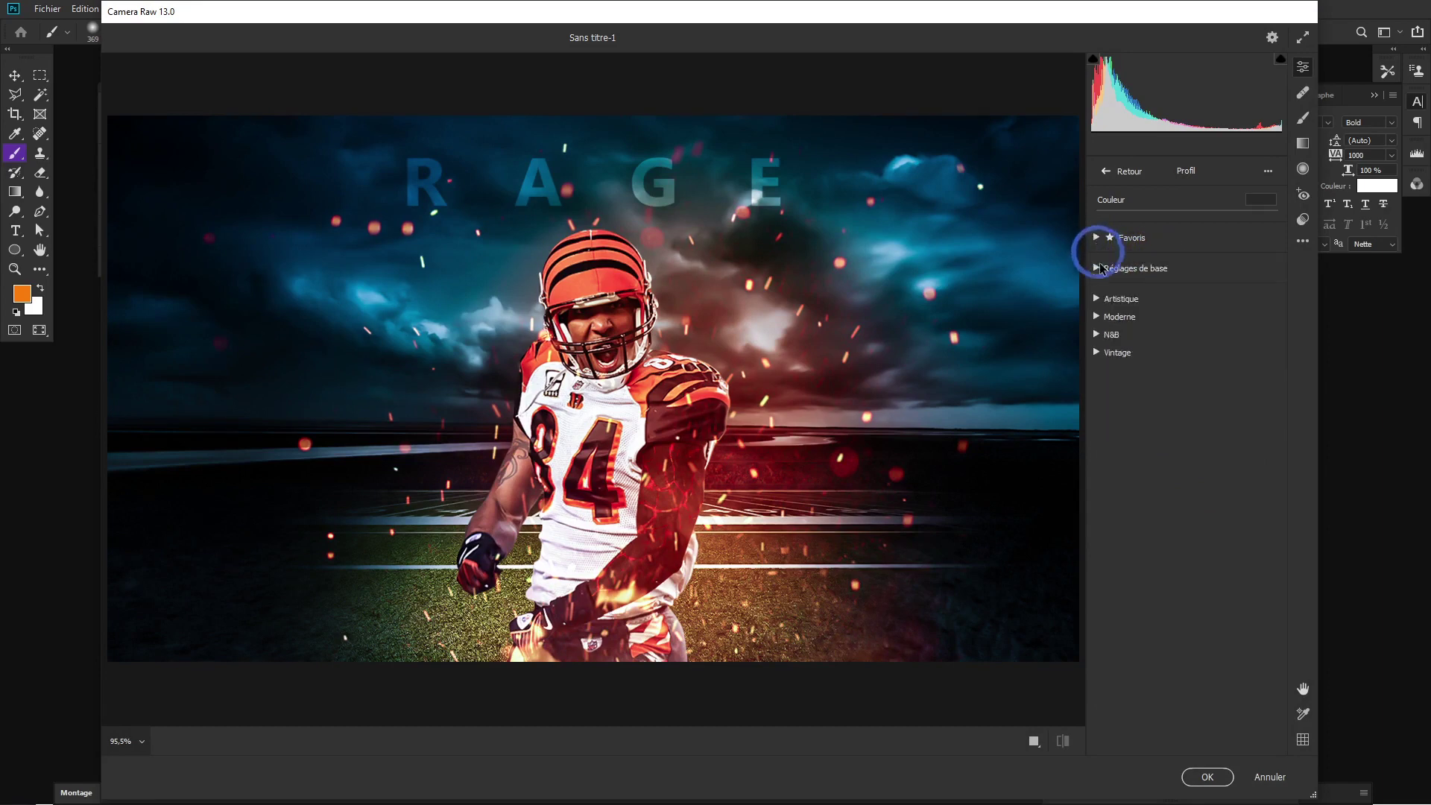
left_click(1096, 300)
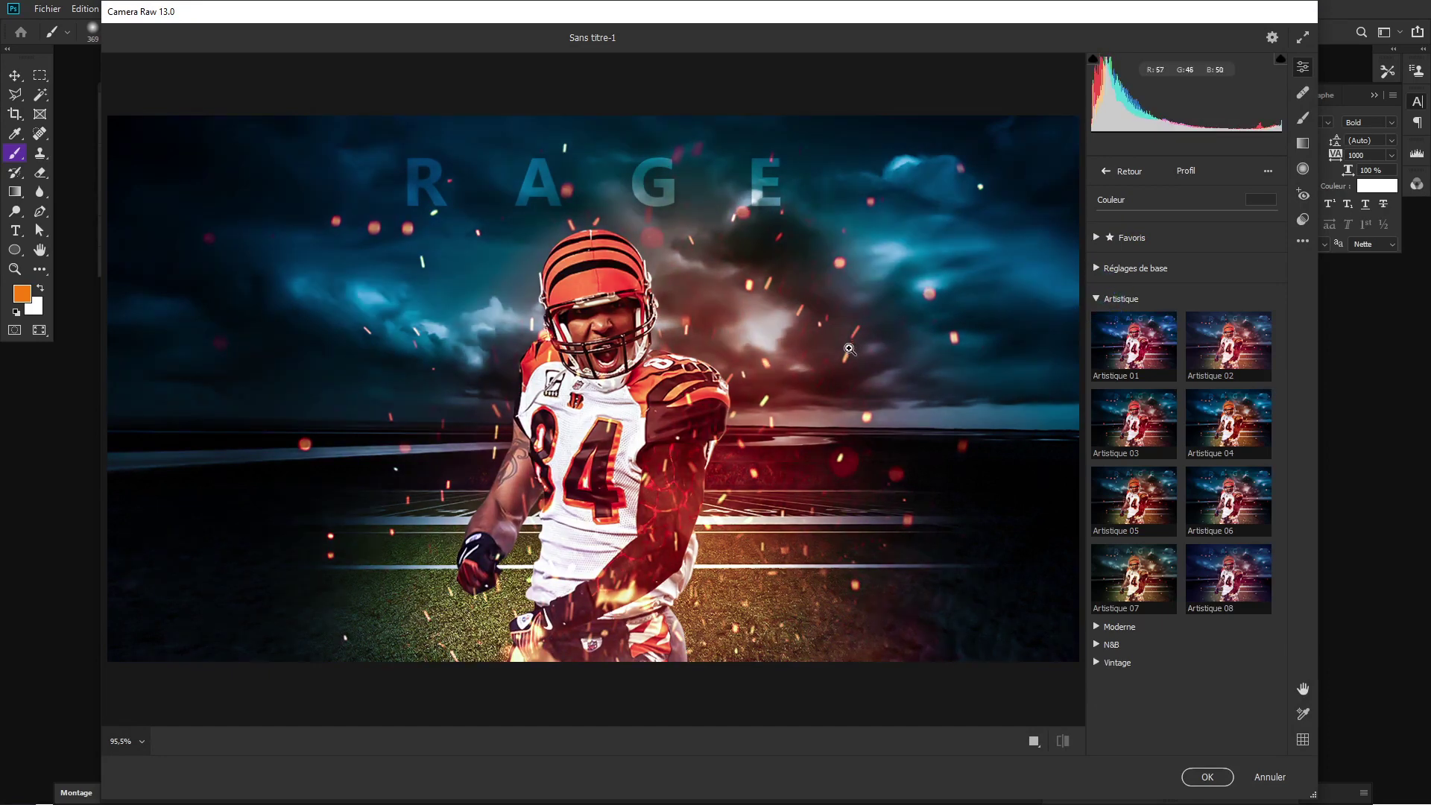
left_click(1238, 589)
left_click(1193, 775)
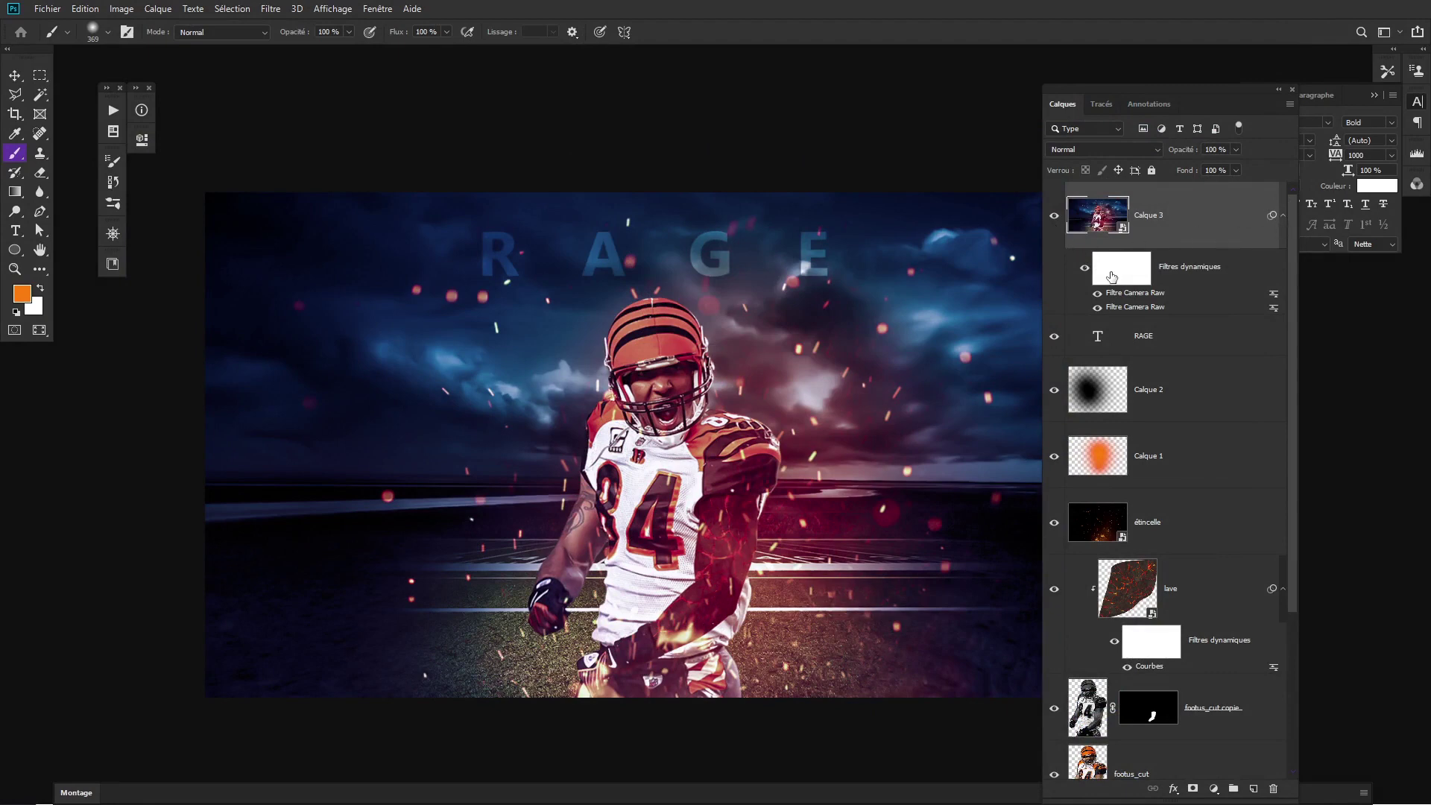
Compare the composite with smart filters off and Calque 3 toggled hidden and visible.
left_click(1084, 268)
left_click(1283, 216)
left_click(836, 433)
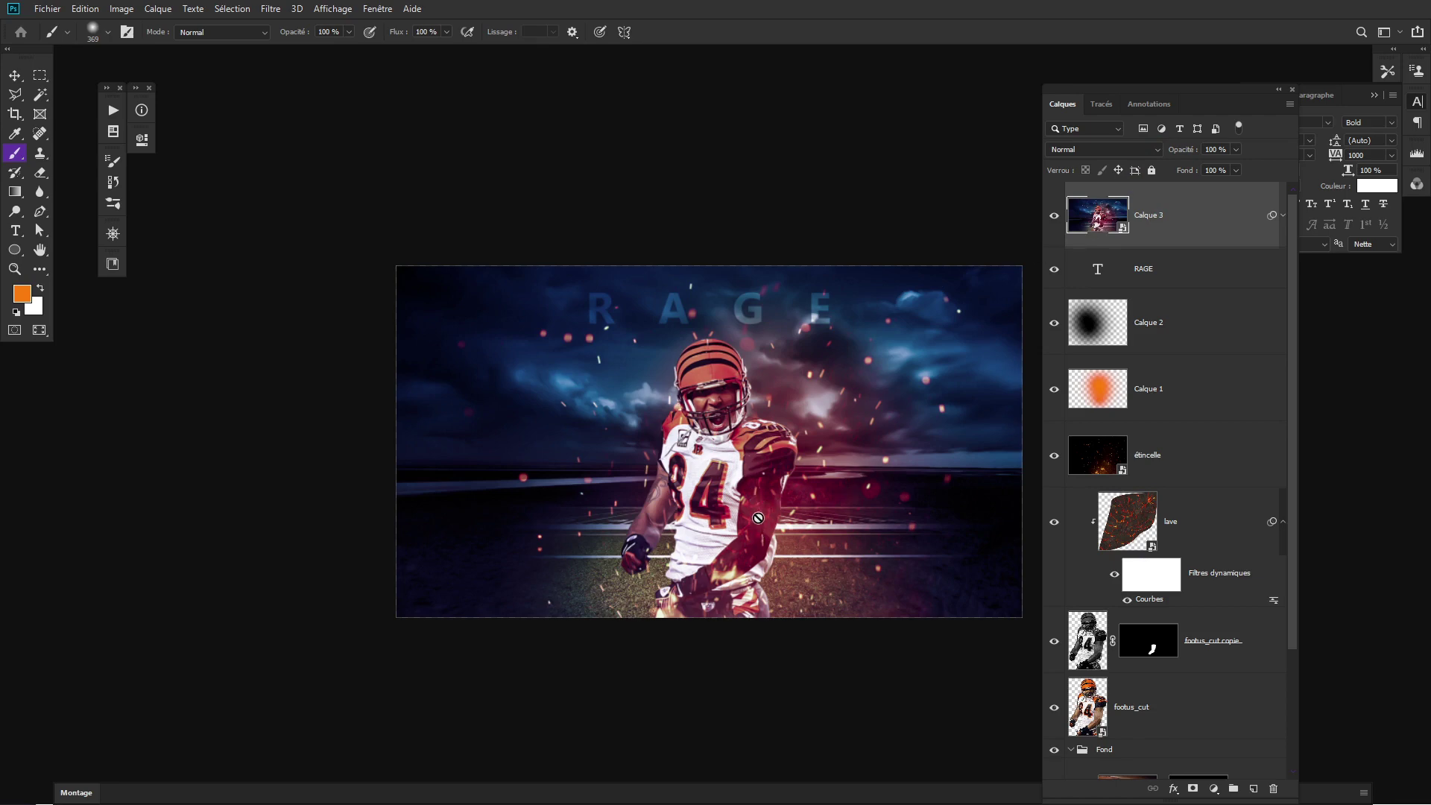
left_click(1054, 215)
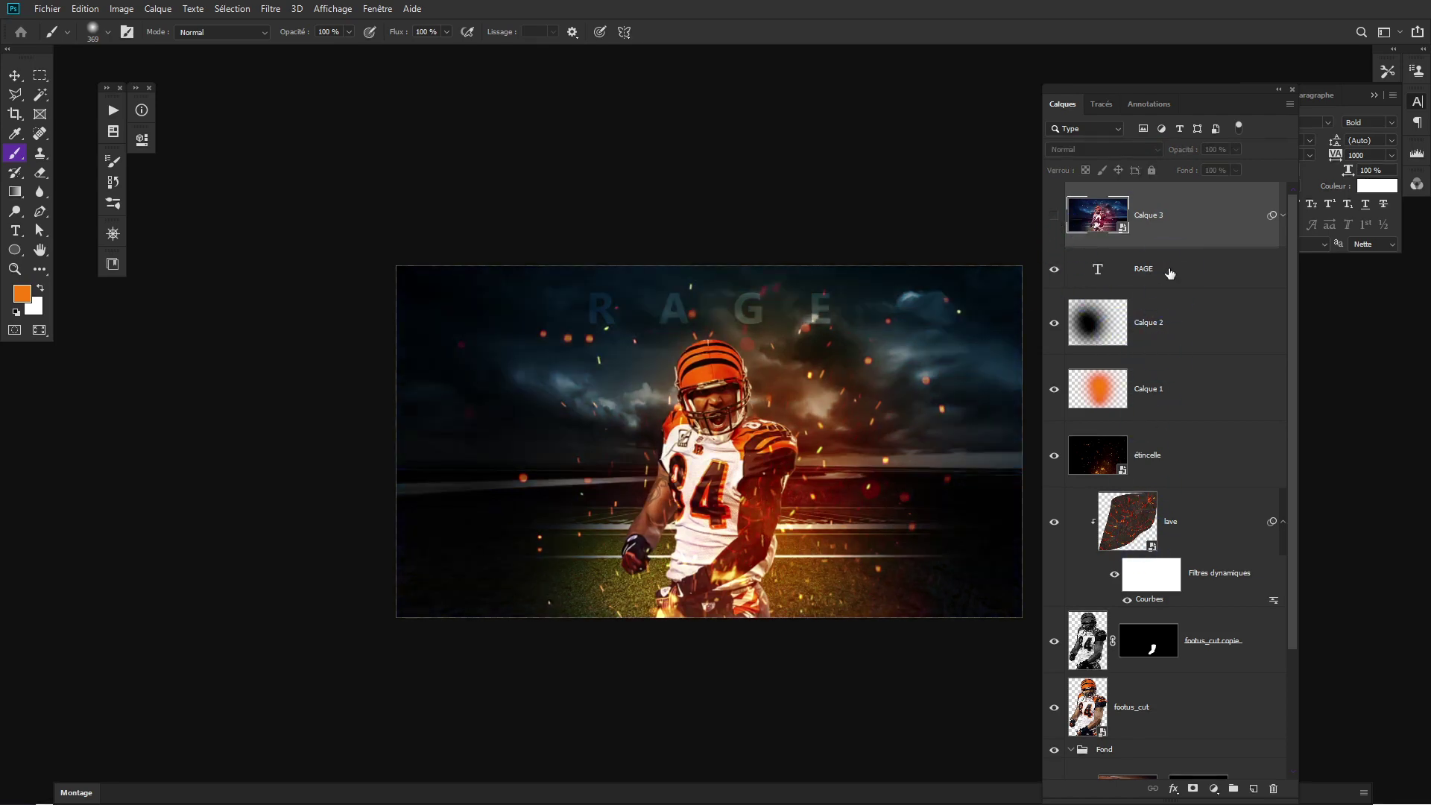
left_click(1053, 217)
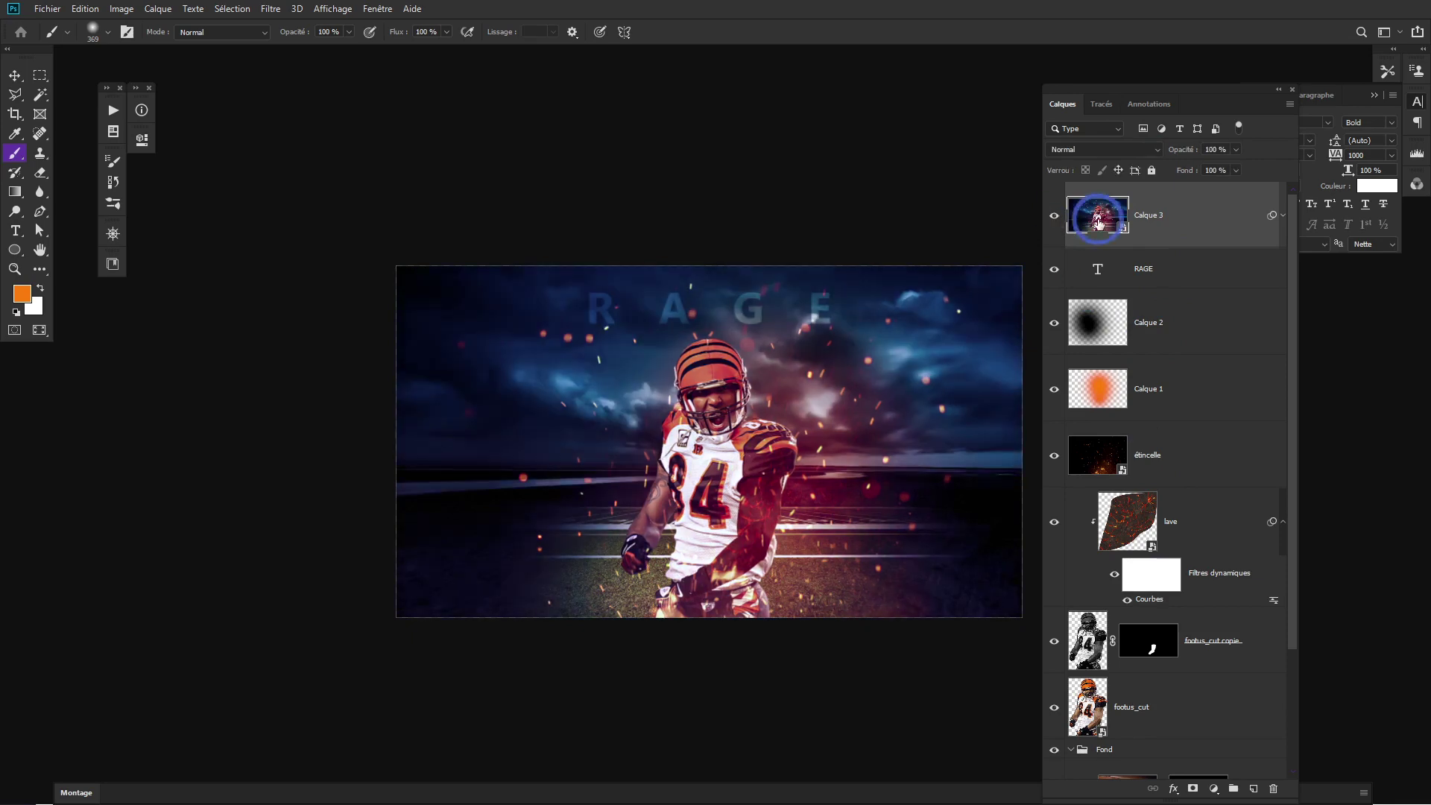
left_click(1056, 221)
left_click(1055, 217)
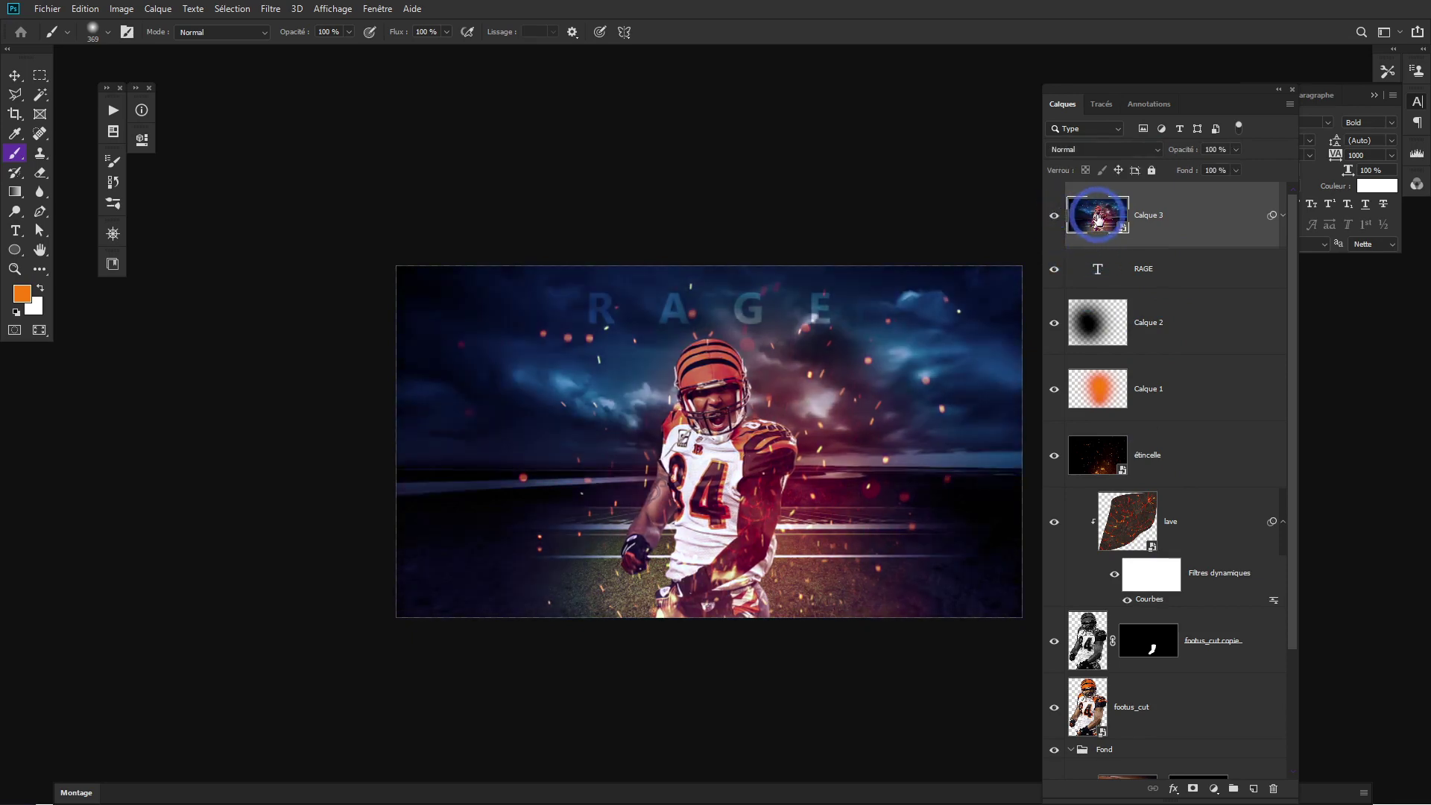
Hide Calque 3 and the RAGE title, copy the ungraded composite merged, then show Calque 3 again.
left_click(1054, 217)
left_click(1053, 270)
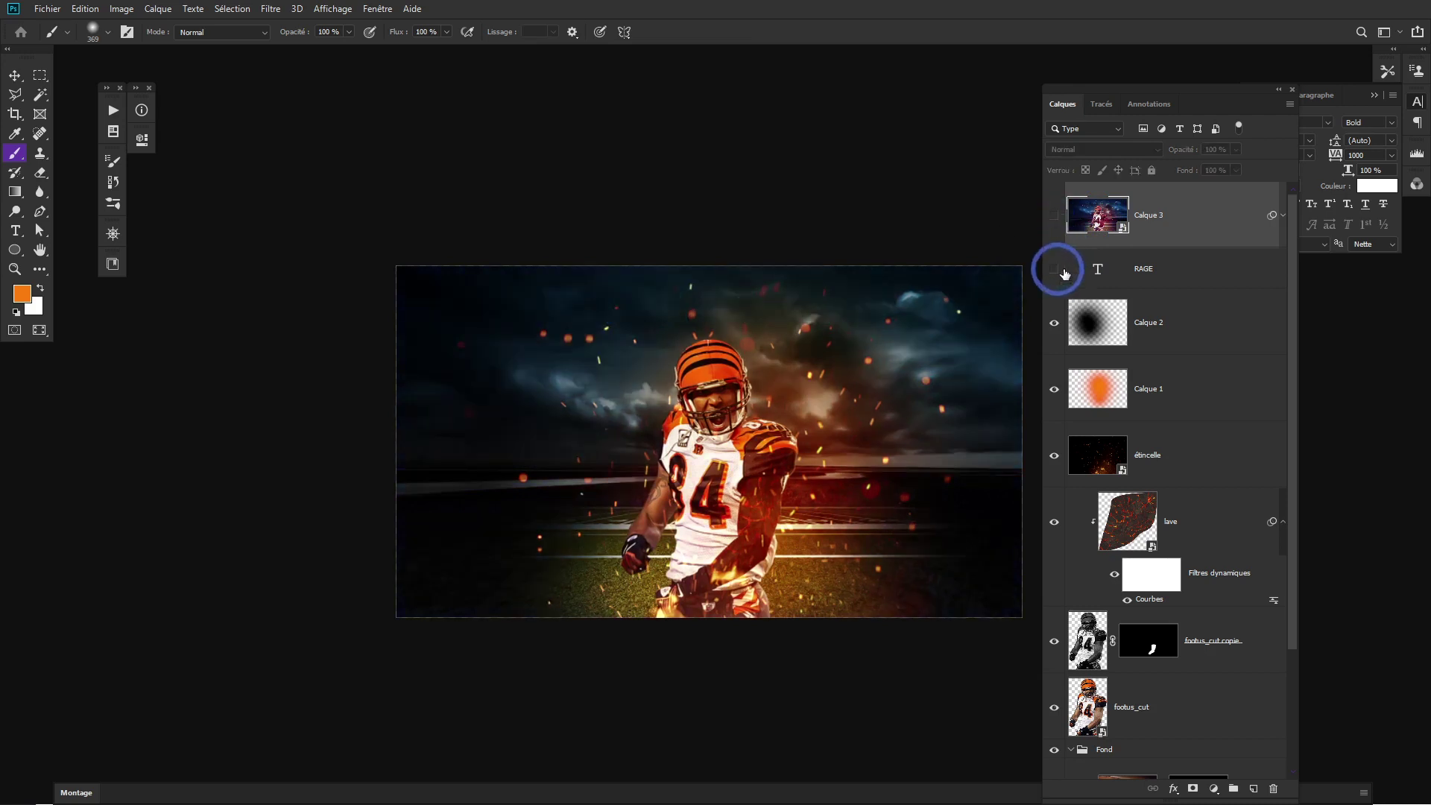
left_click(1152, 278)
left_click(1140, 324)
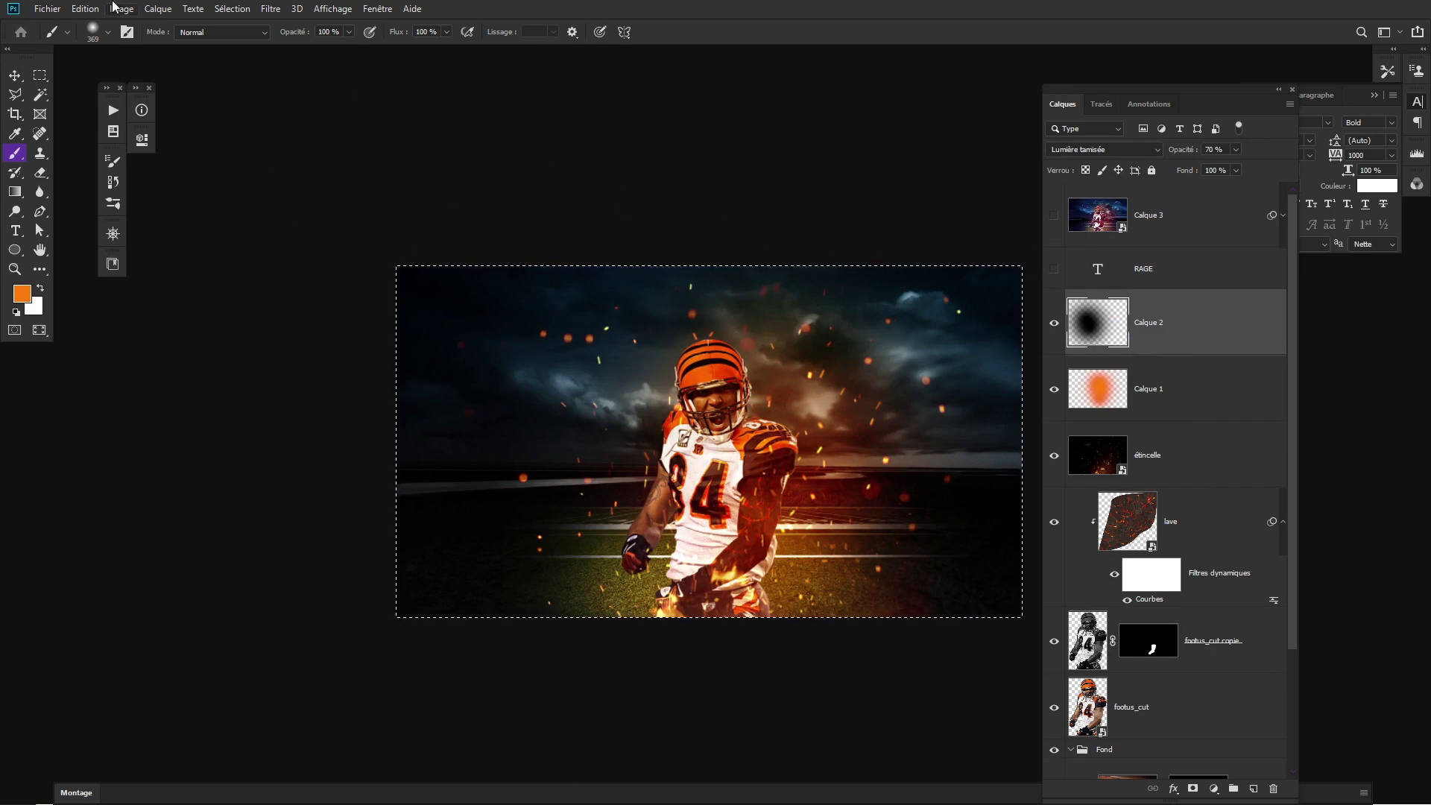
left_click(87, 8)
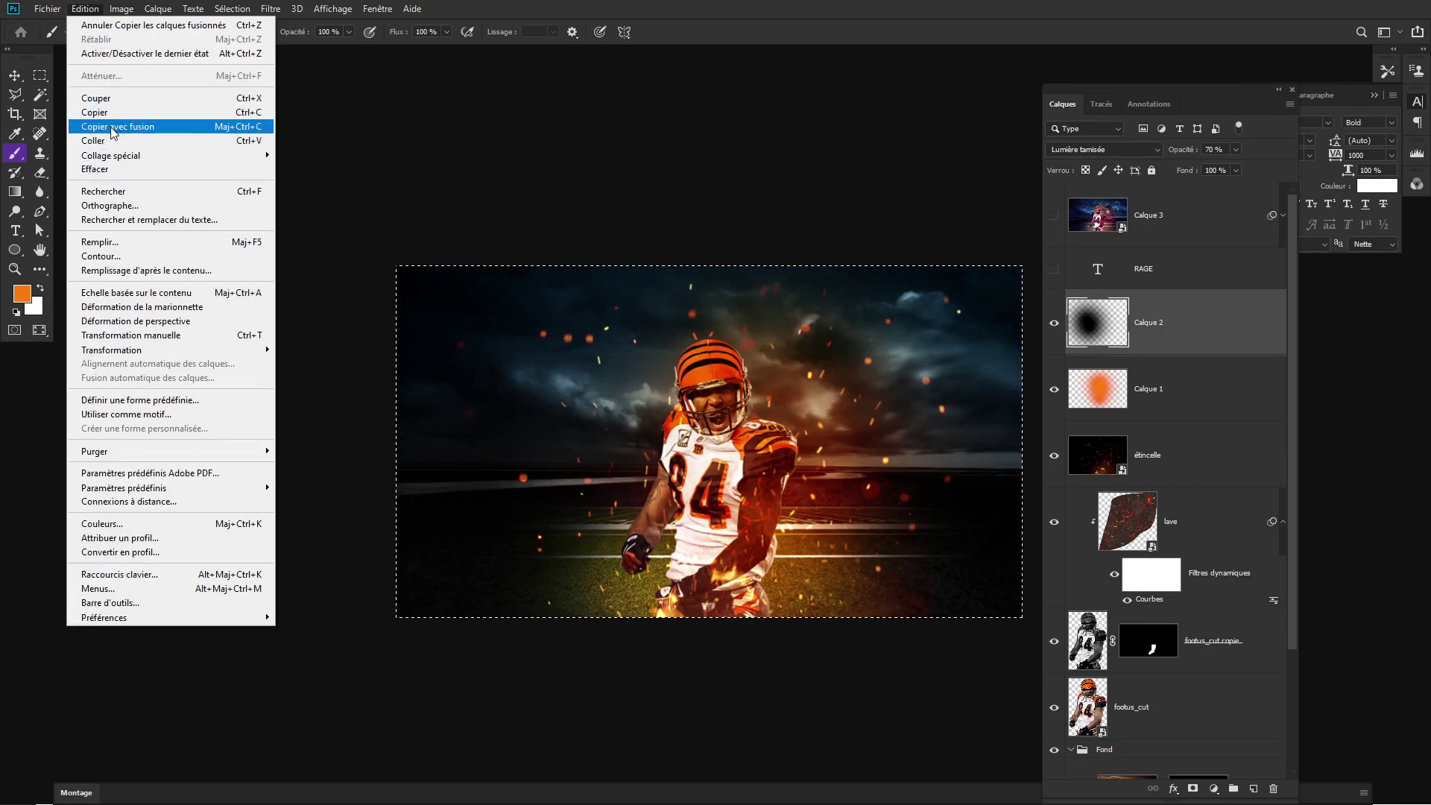
left_click(1148, 316)
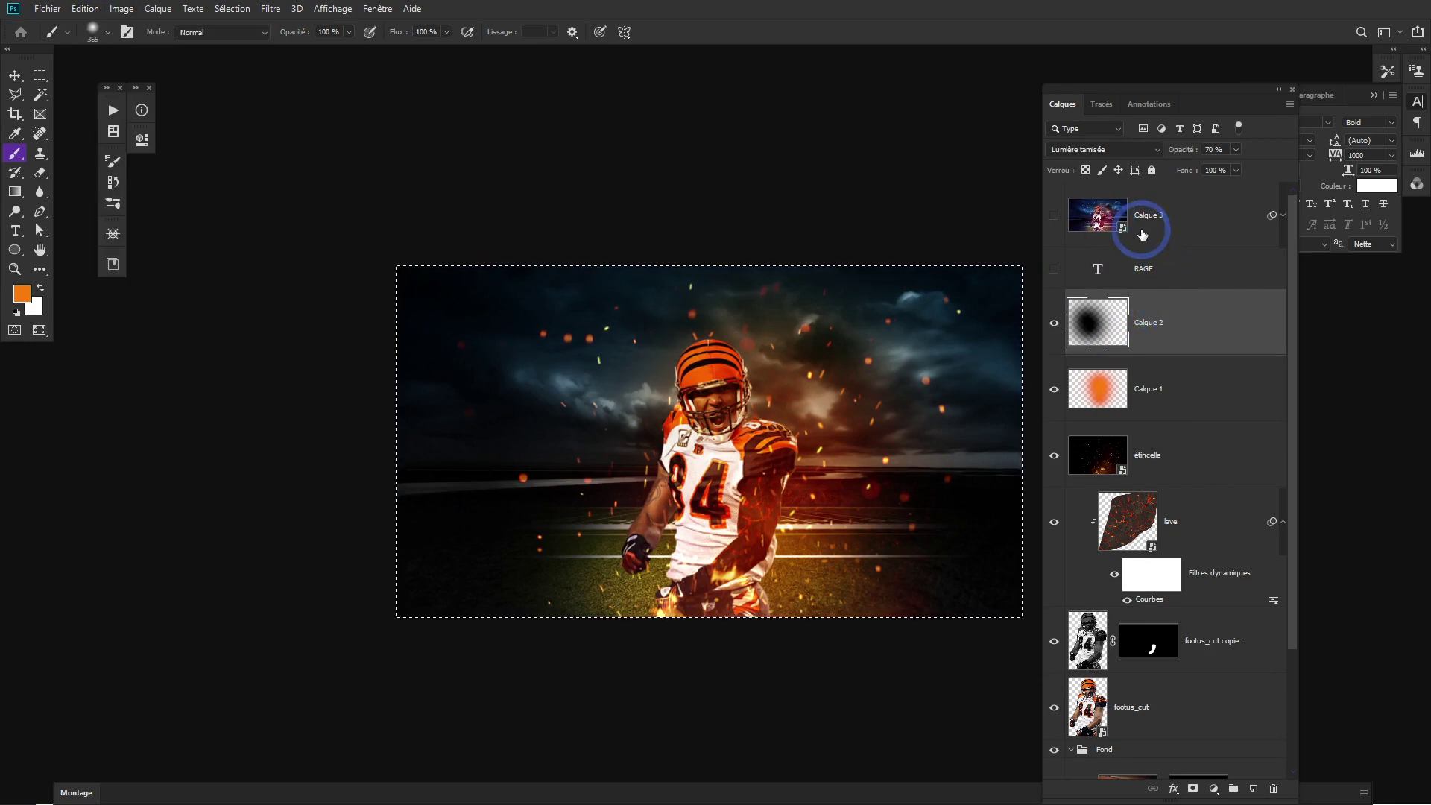
key("ctrl+d")
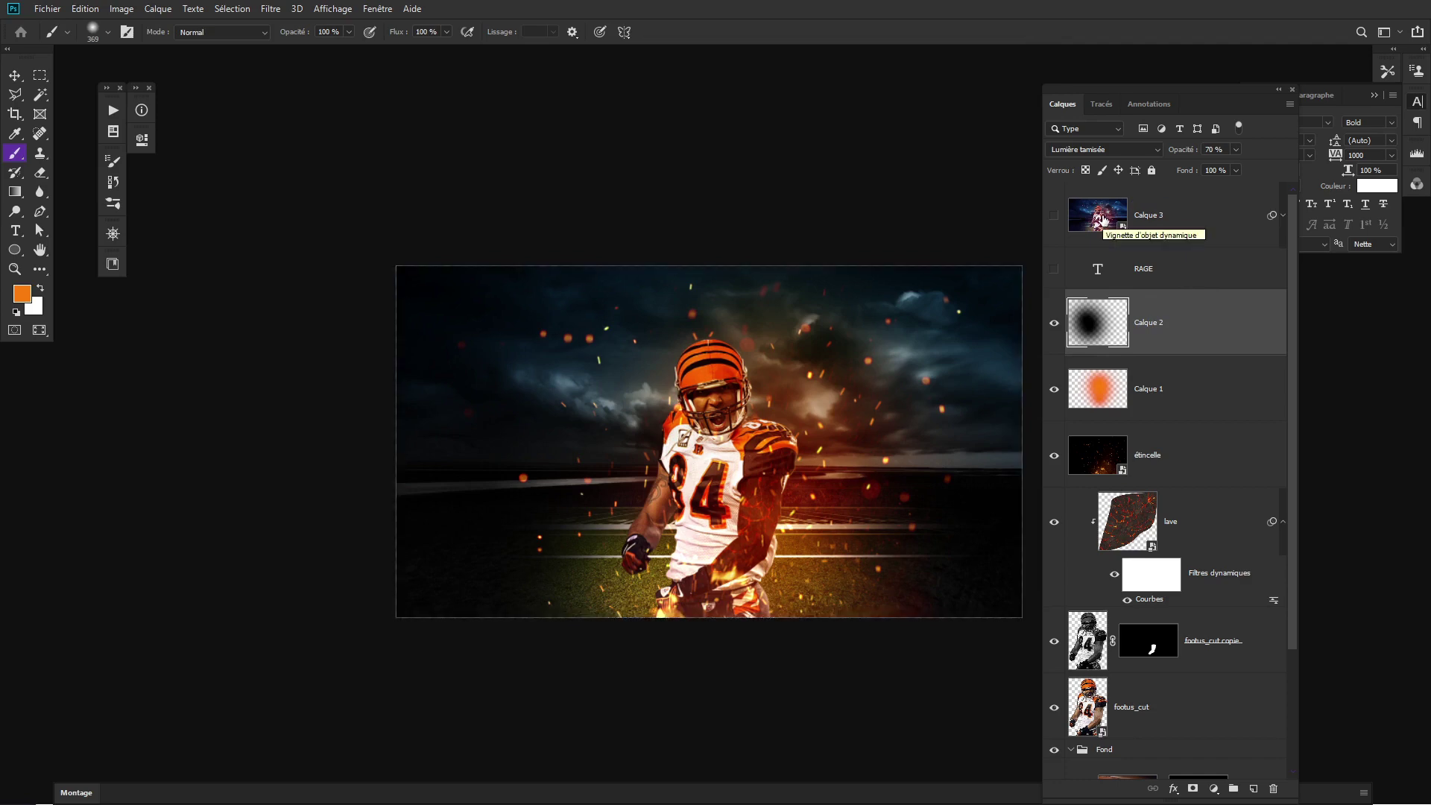
left_click(1053, 215)
Paste the merged composite as a new layer inside the graded smart object and close it.
double_click(1092, 216)
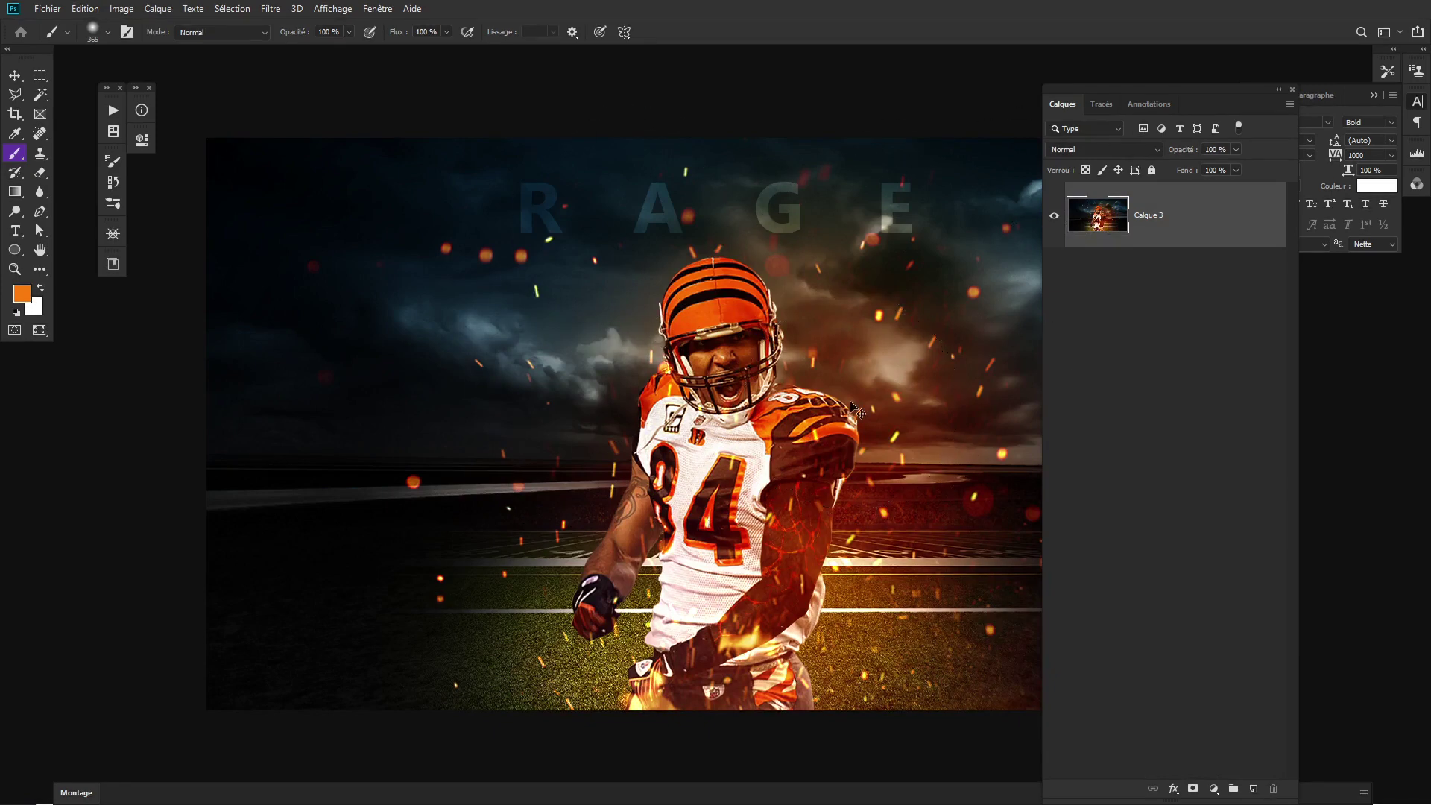
key("ctrl+j")
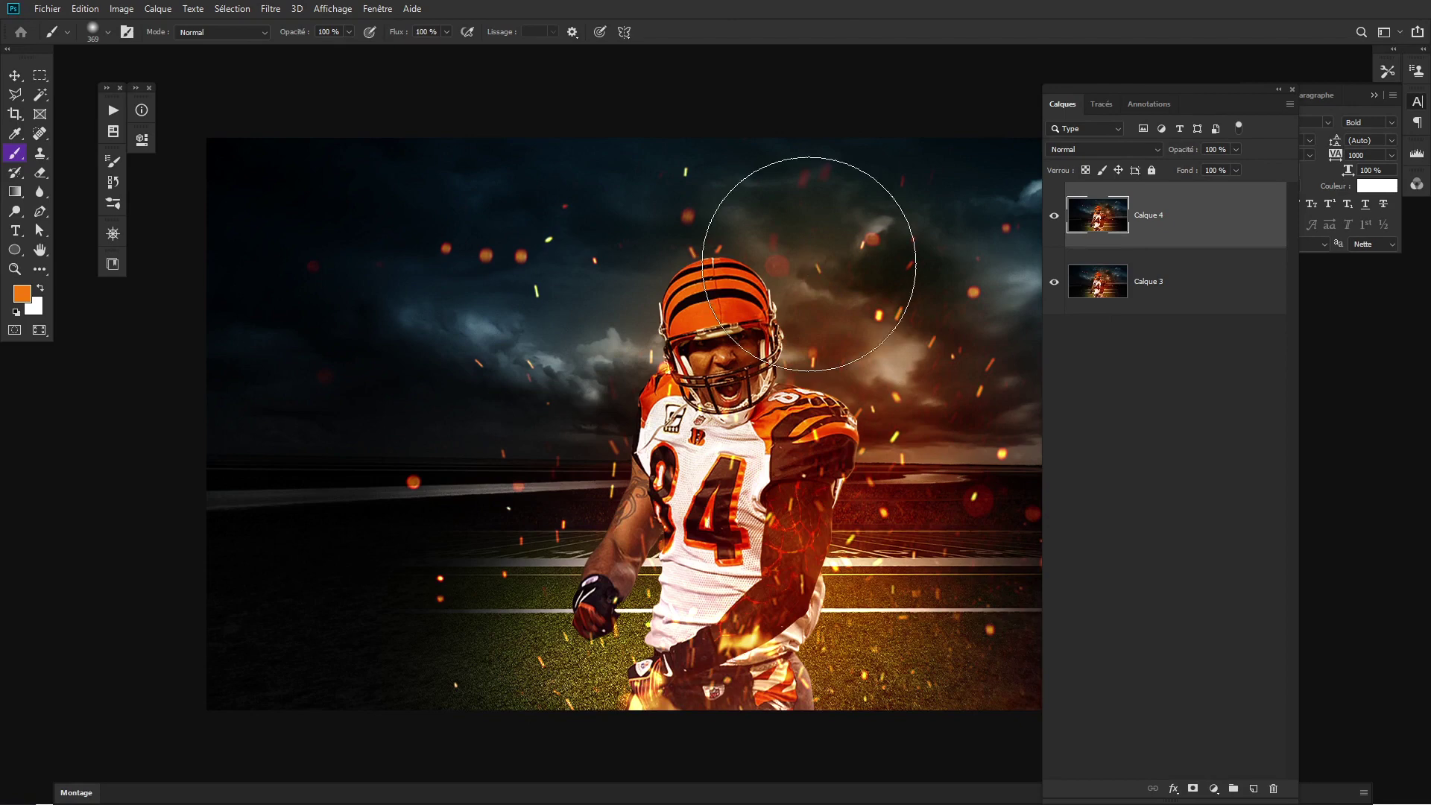
key("f")
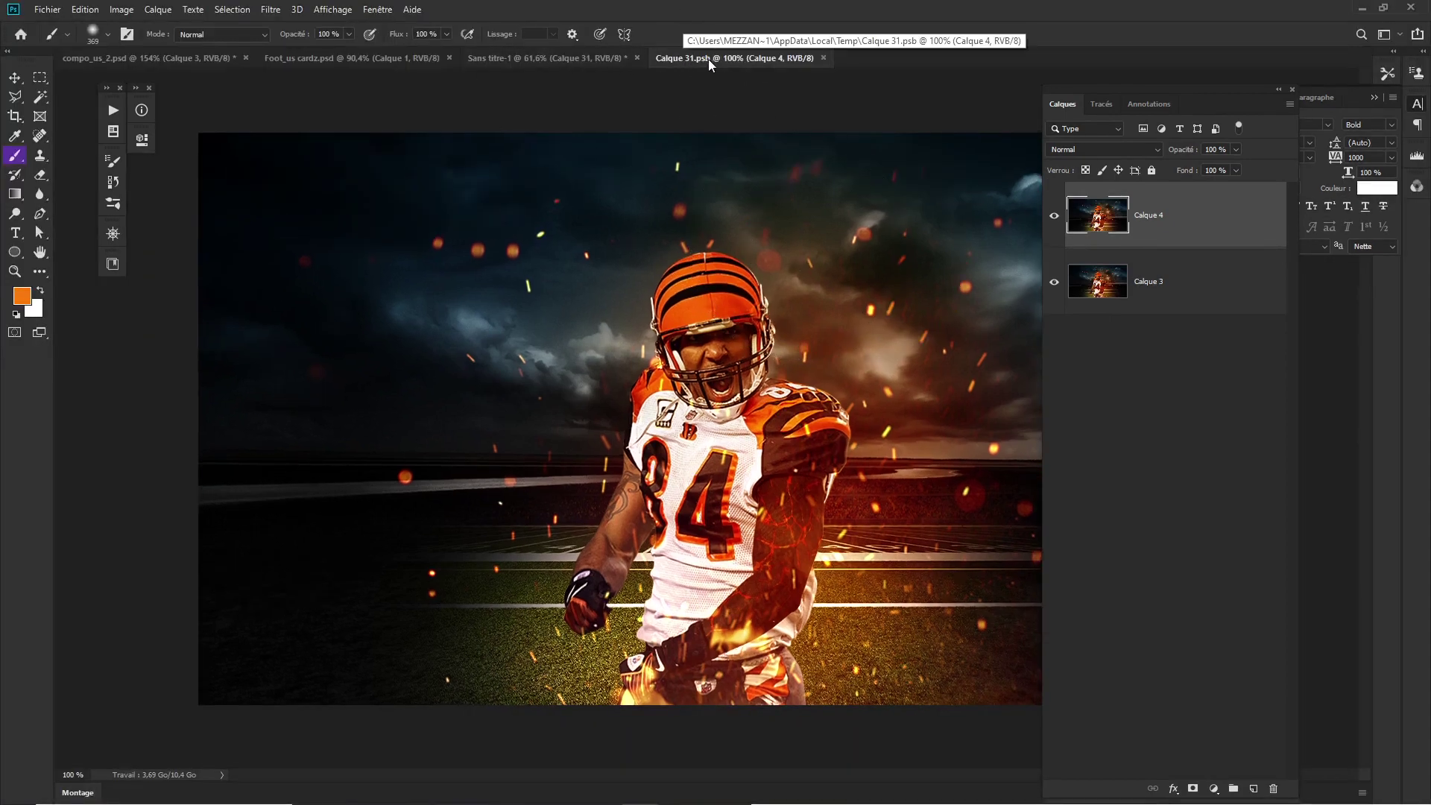
key("ctrl+w")
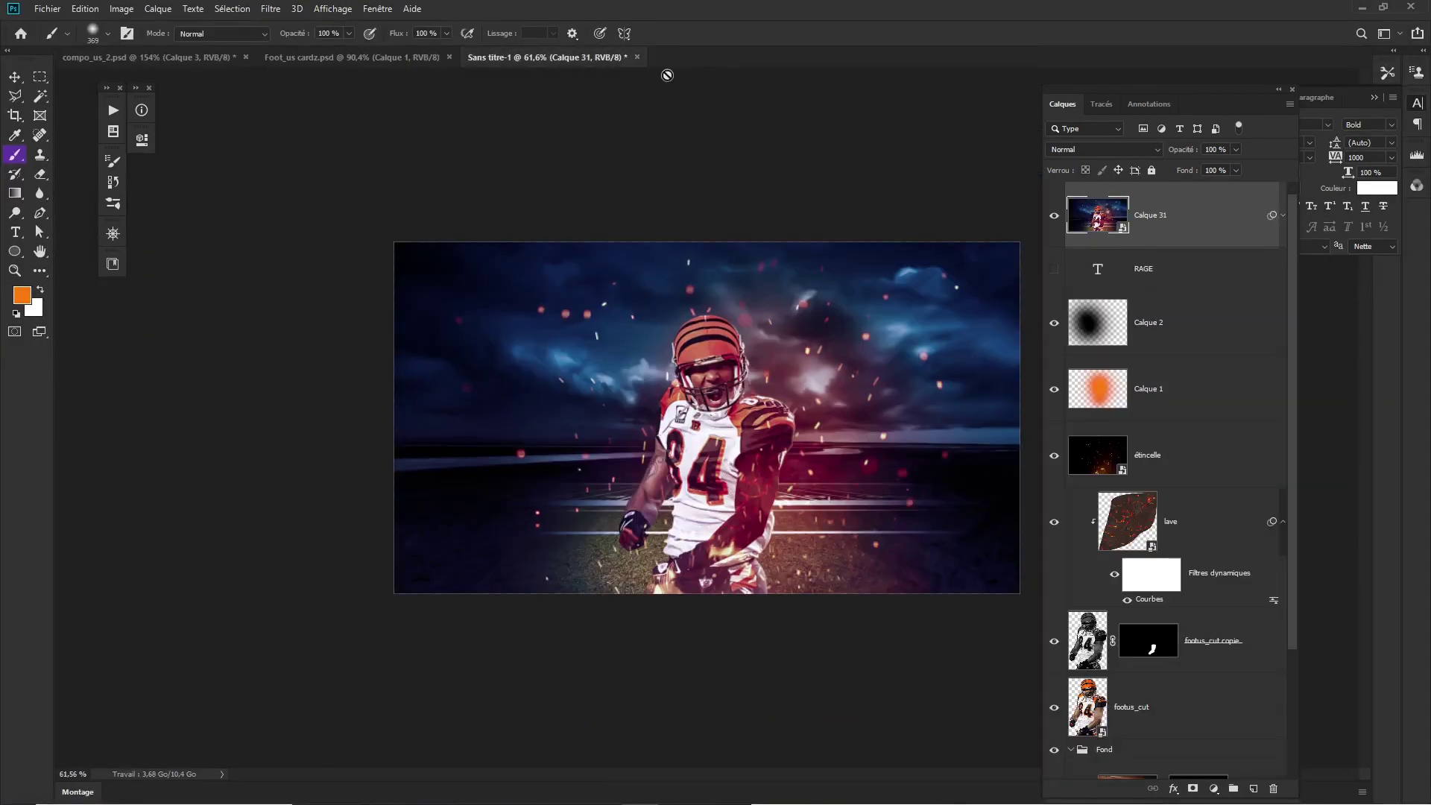
Show the RAGE title and move it above the graded Calque 31 layer, then hide panels.
left_click(1168, 264)
left_click(1054, 269)
left_click_drag(1170, 277, 1171, 200)
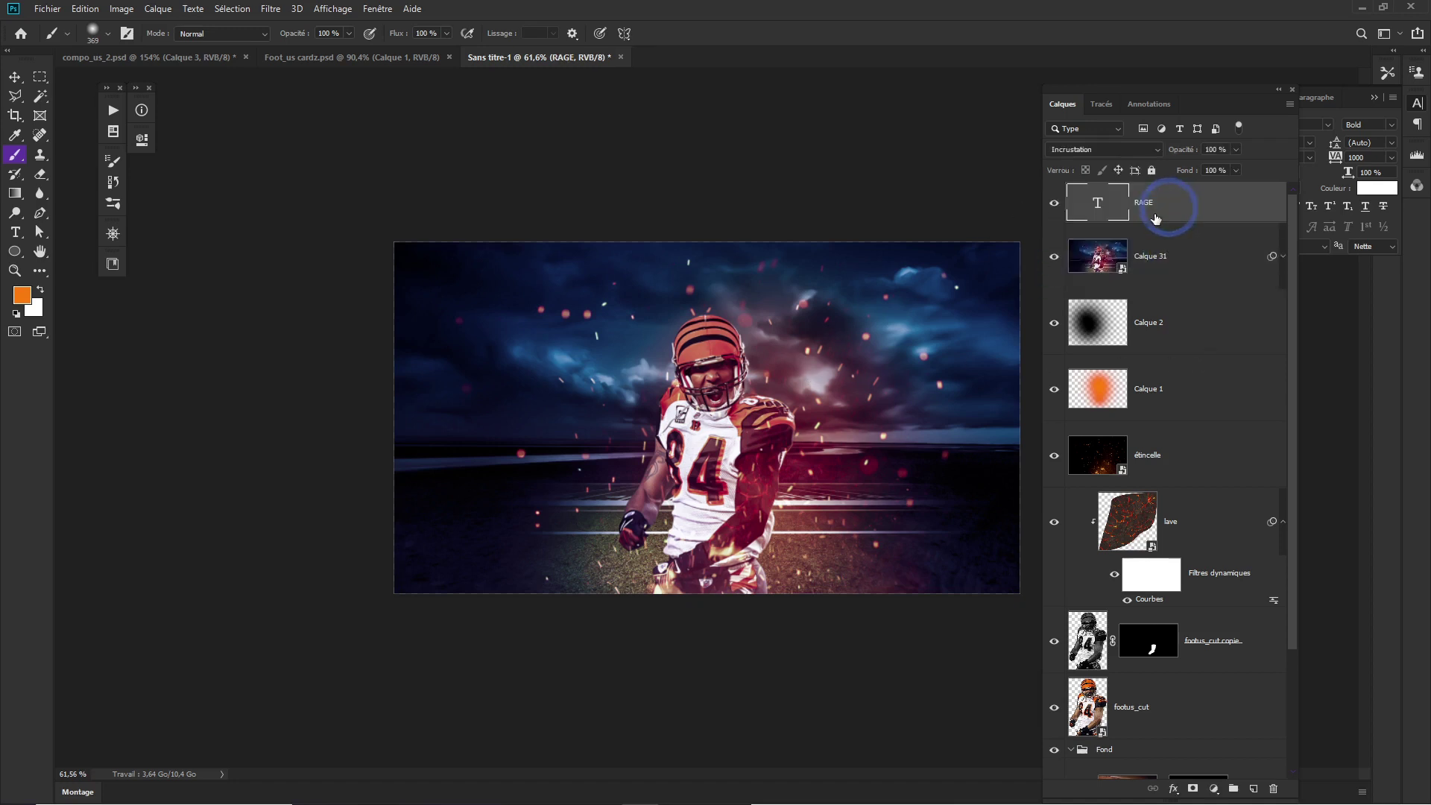
left_click(1054, 203)
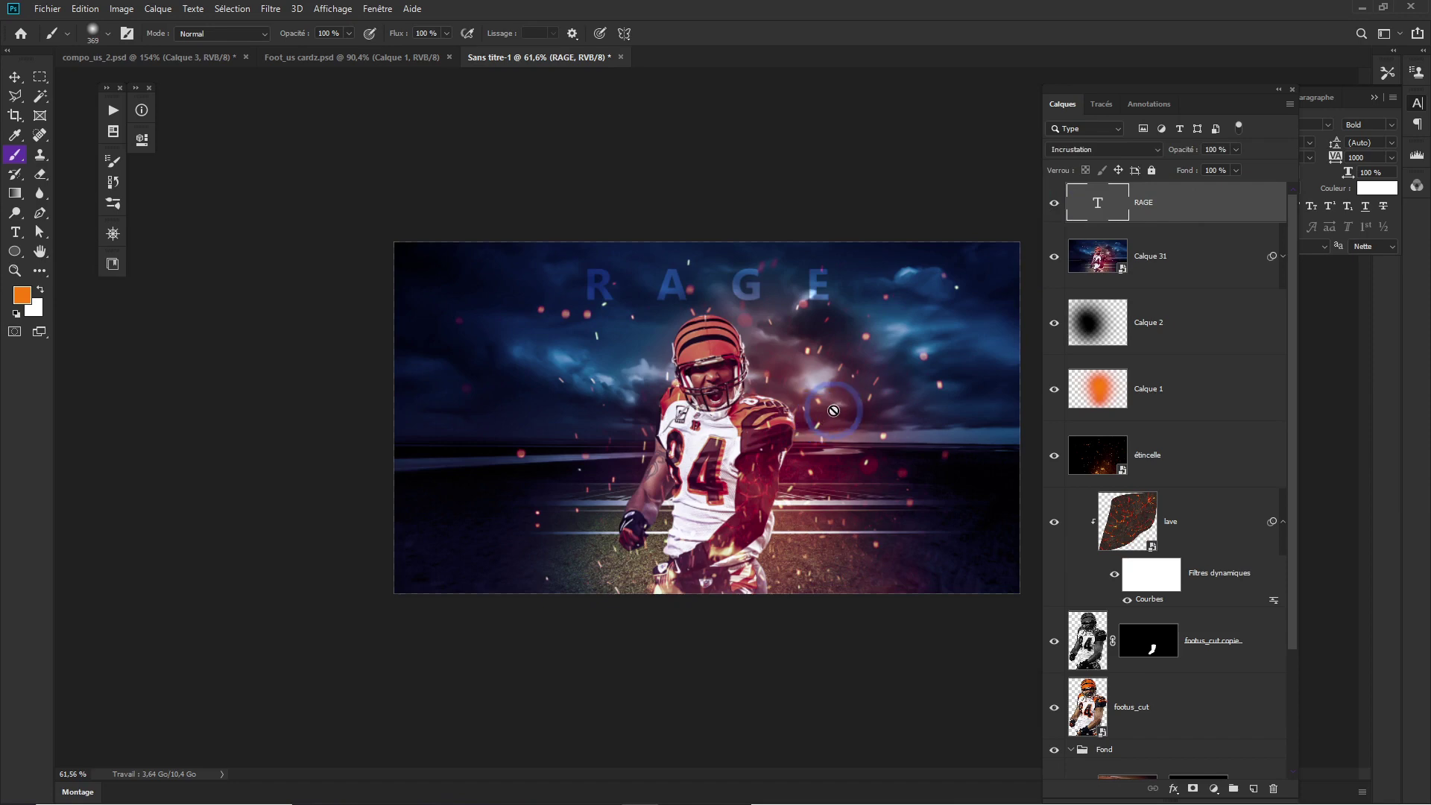
key("Tab")
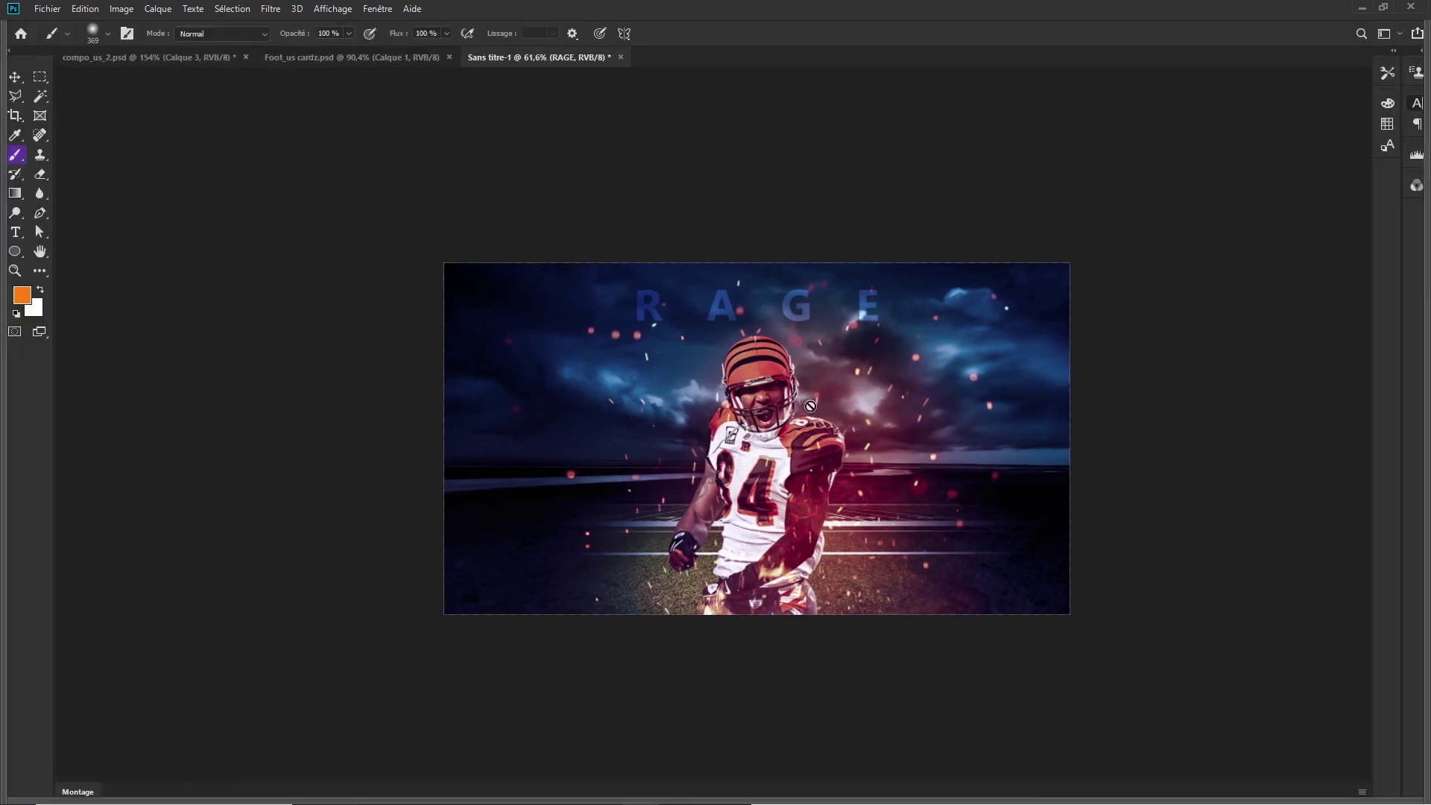
key("f")
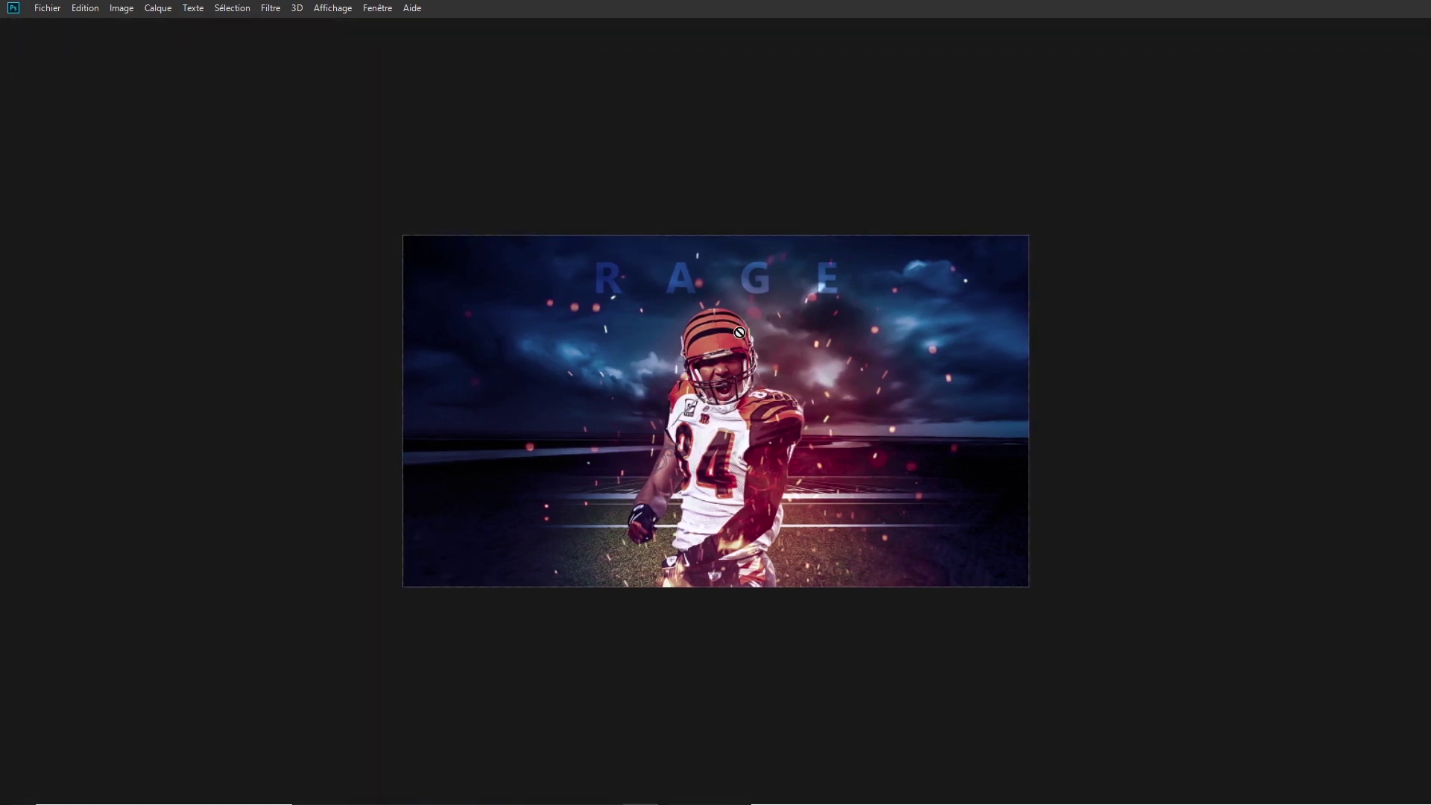
key("z")
left_click(784, 403)
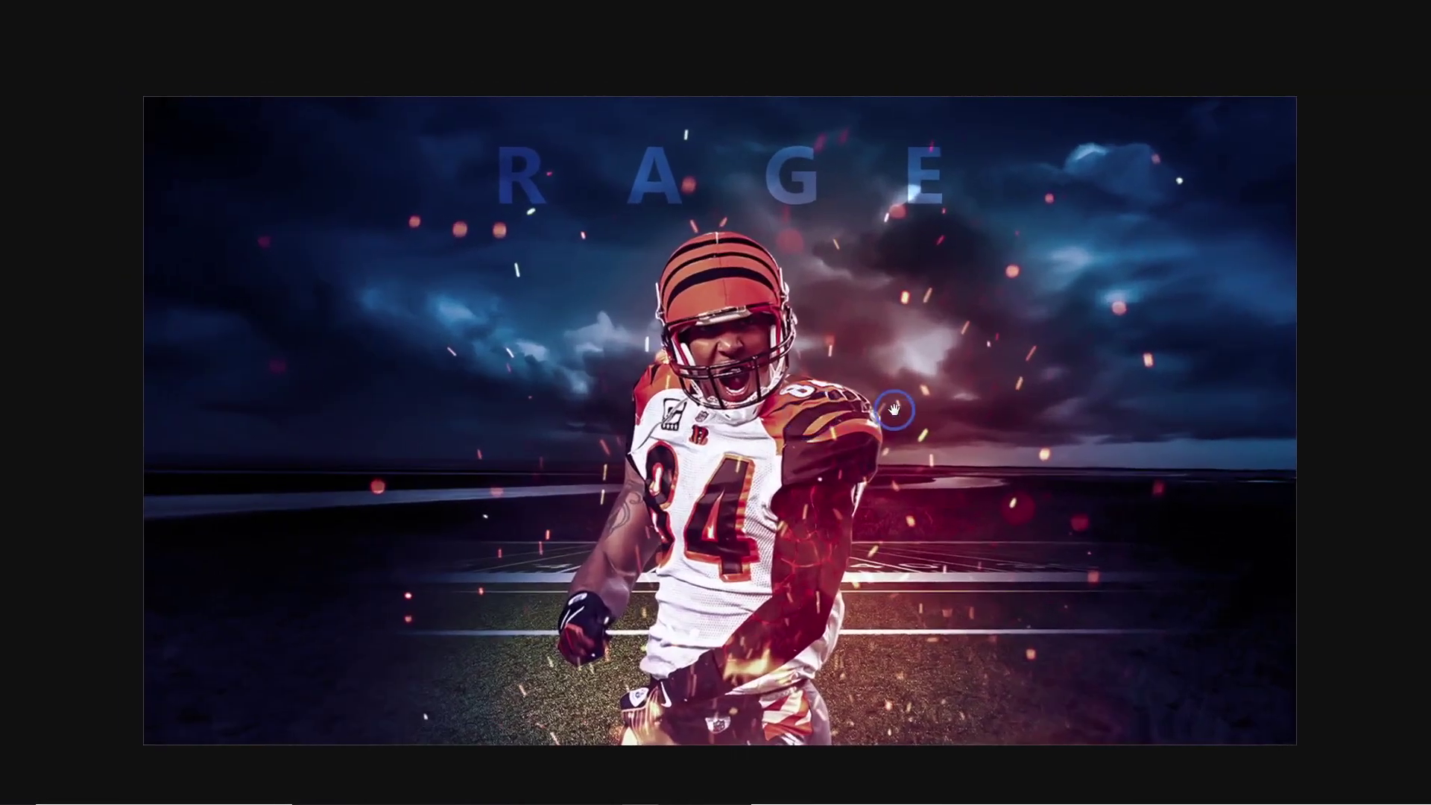
left_click(924, 421)
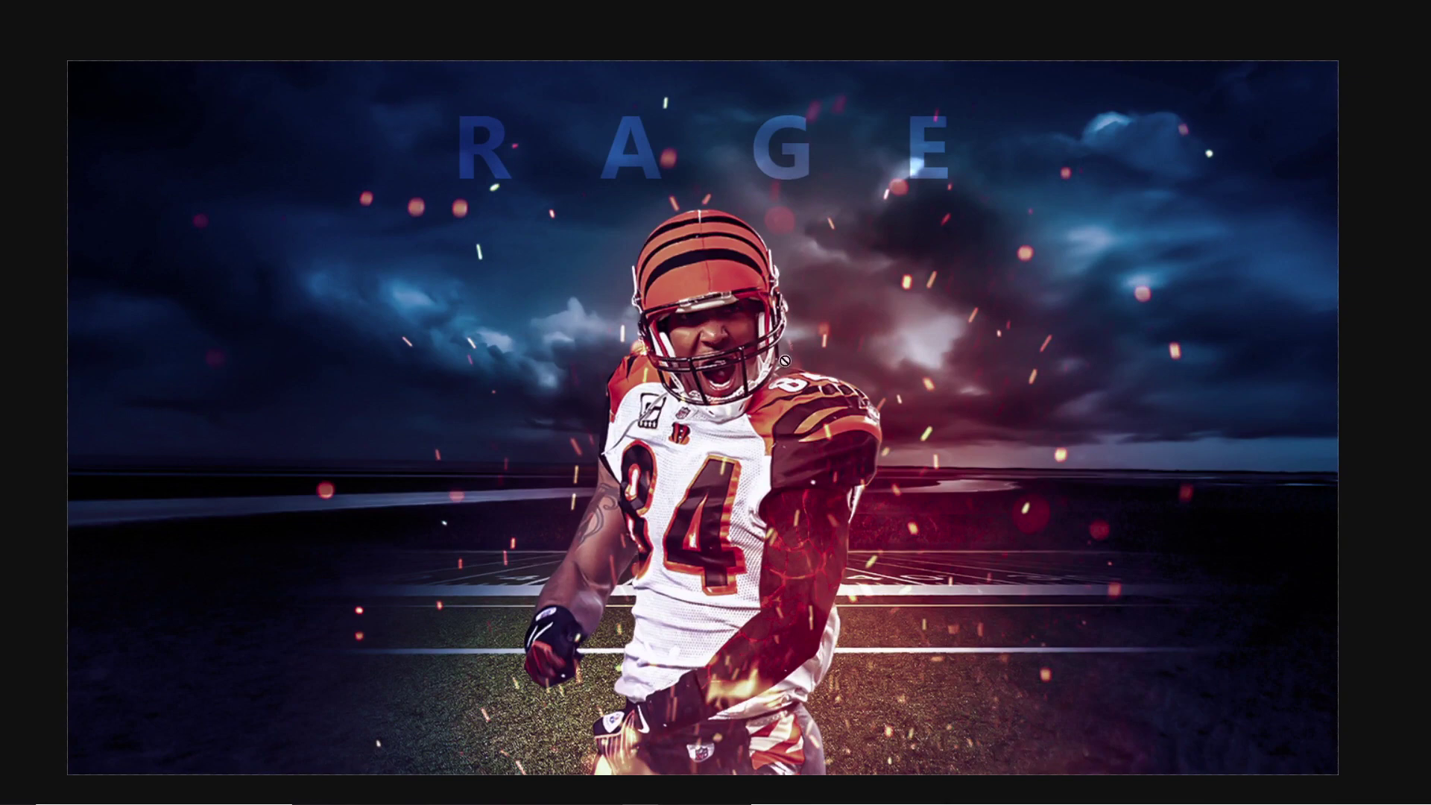
key("f")
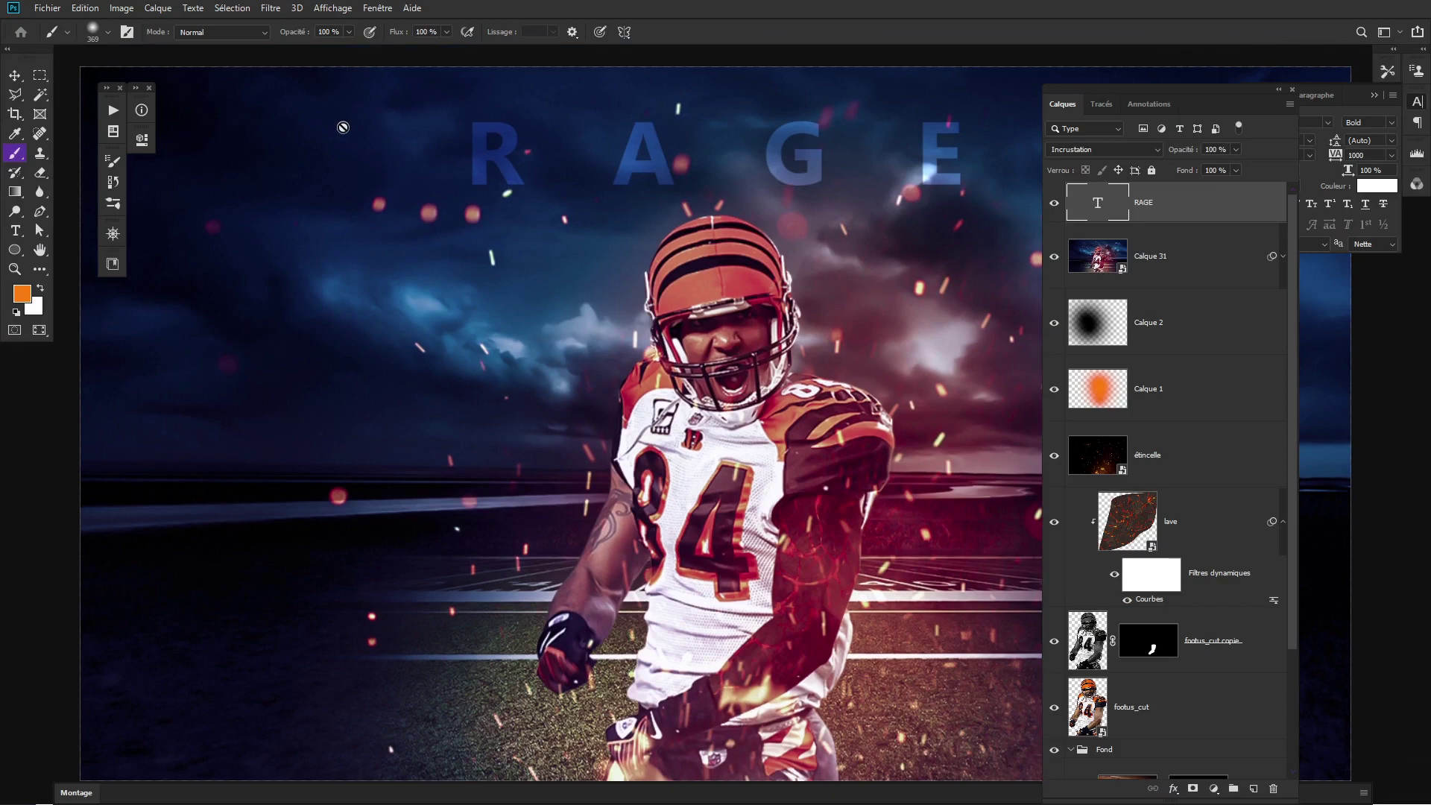
key("f")
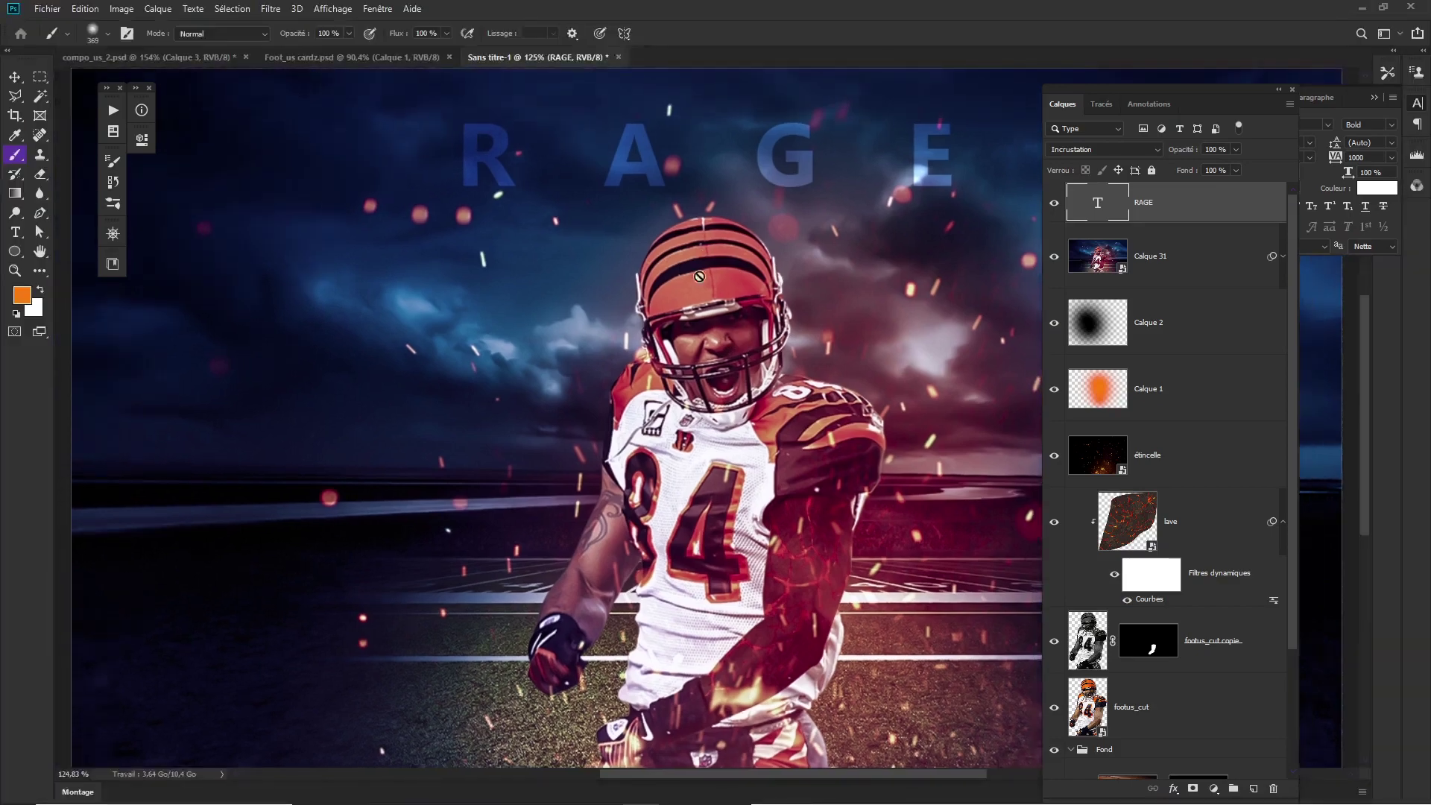
key("f")
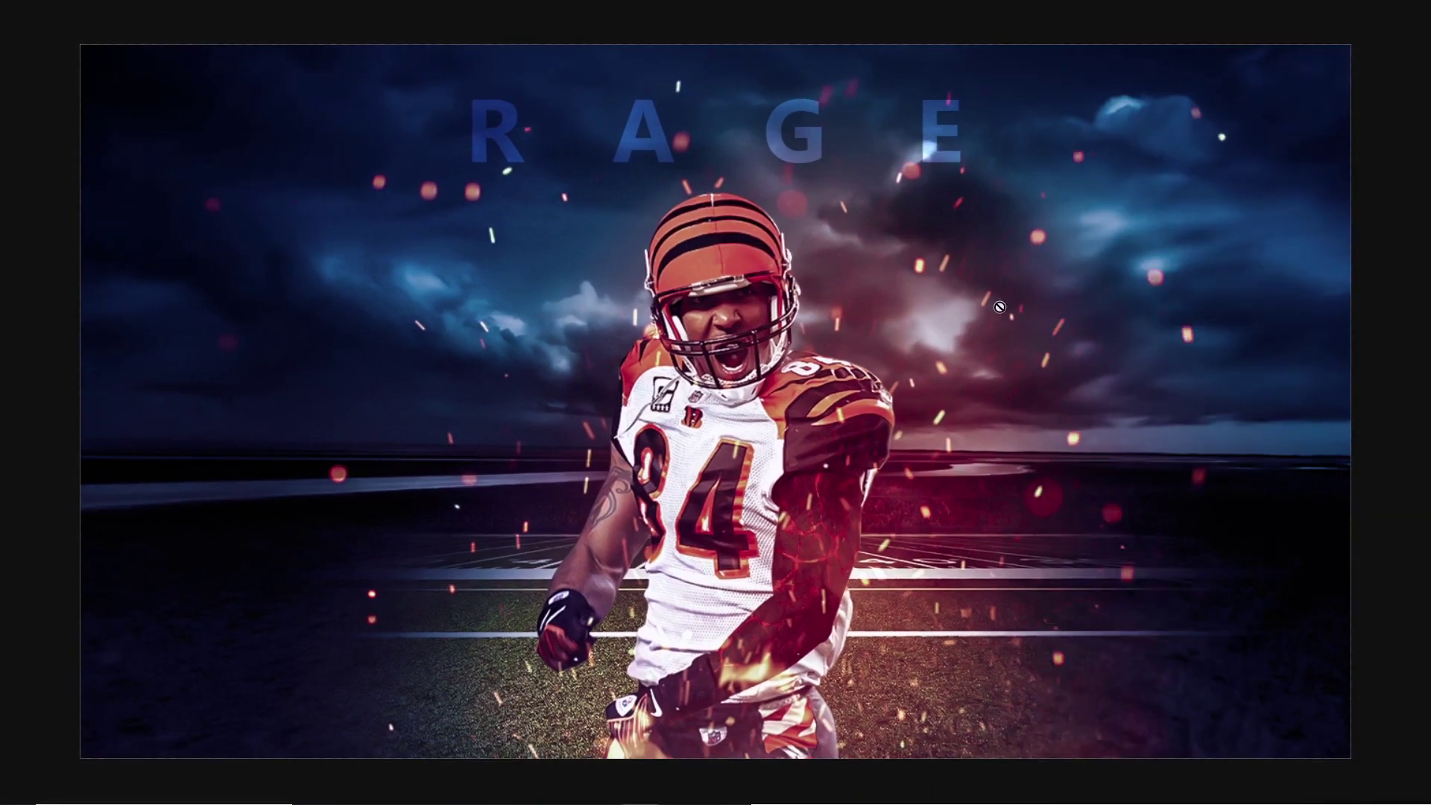